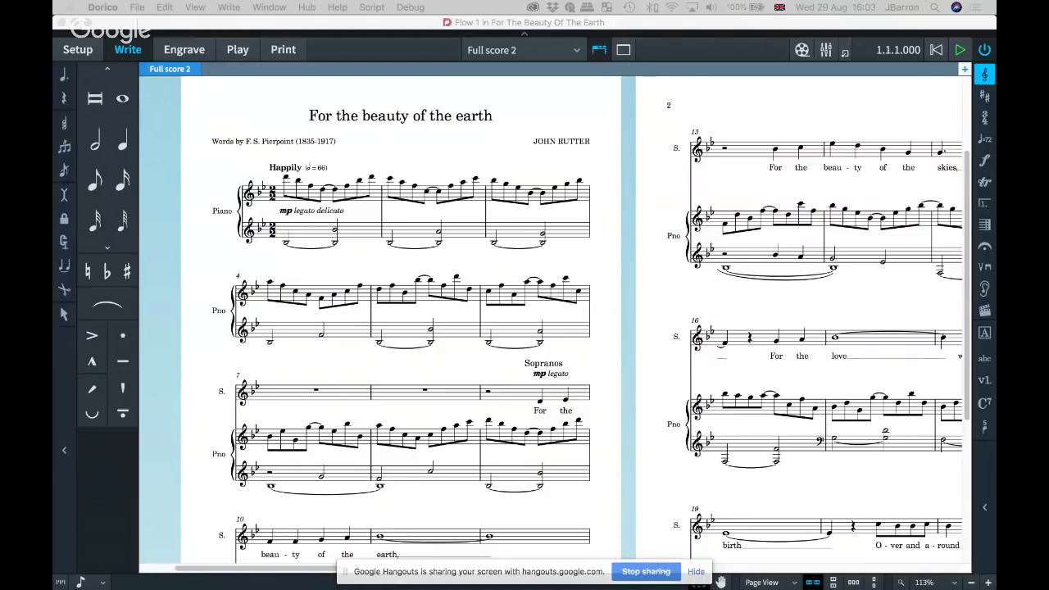
- View the Soprano and Piano tracks in Play mode and return to Write mode
{"action": "left_click", "coordinate": [459, 149]}
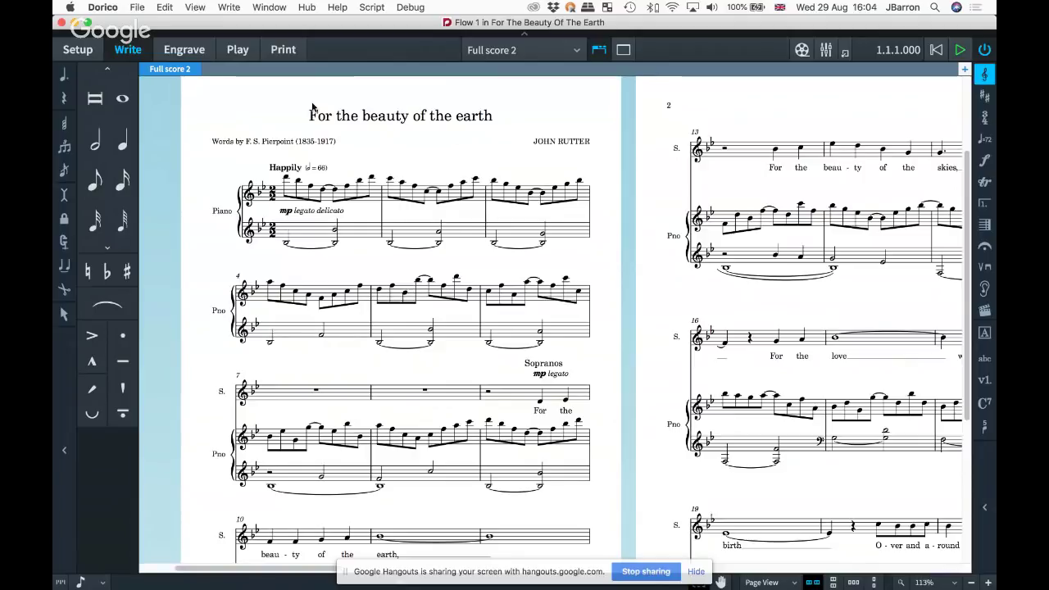
{"action": "left_click", "coordinate": [241, 55]}
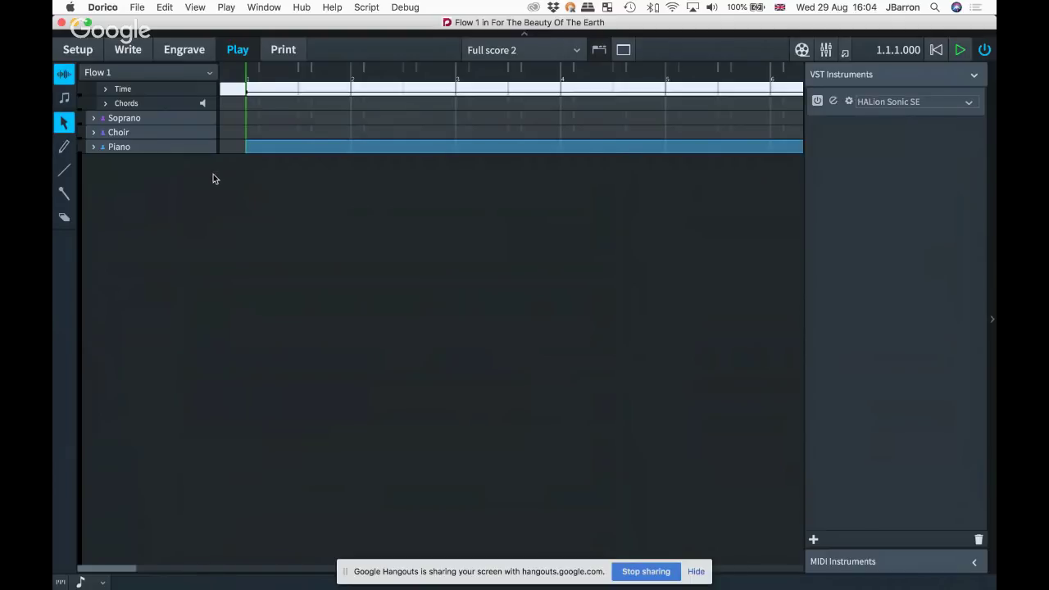
{"action": "left_click", "coordinate": [149, 120]}
{"action": "left_click", "coordinate": [135, 150]}
{"action": "left_click", "coordinate": [128, 47]}
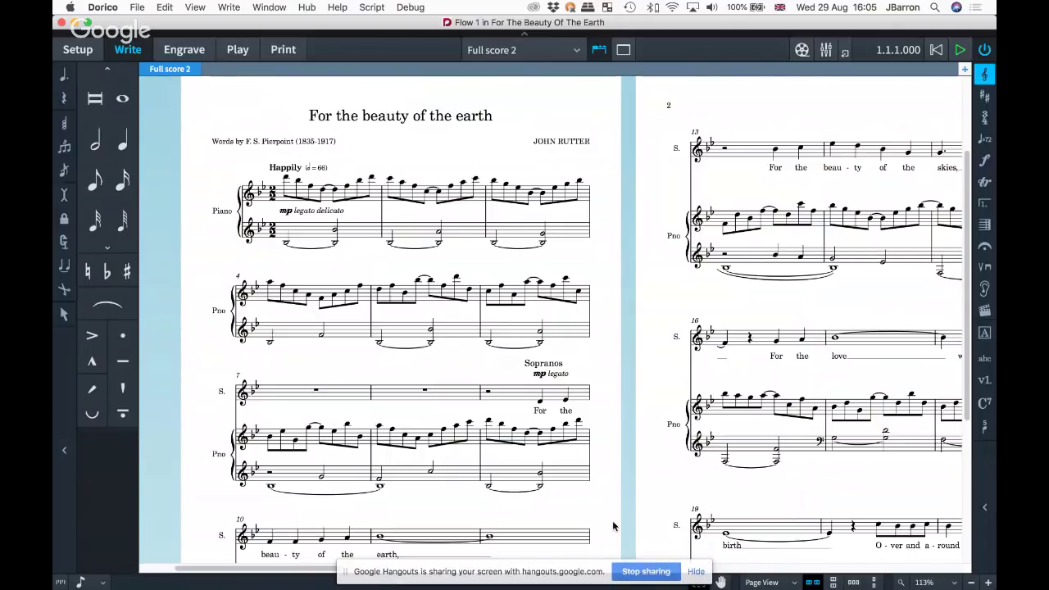
- Hide the screen-sharing notice, view page 1 of ForTheBeautyOfTheEarth-piano.pdf in Preview, and move the PDF window off the score
{"action": "left_click", "coordinate": [696, 572]}
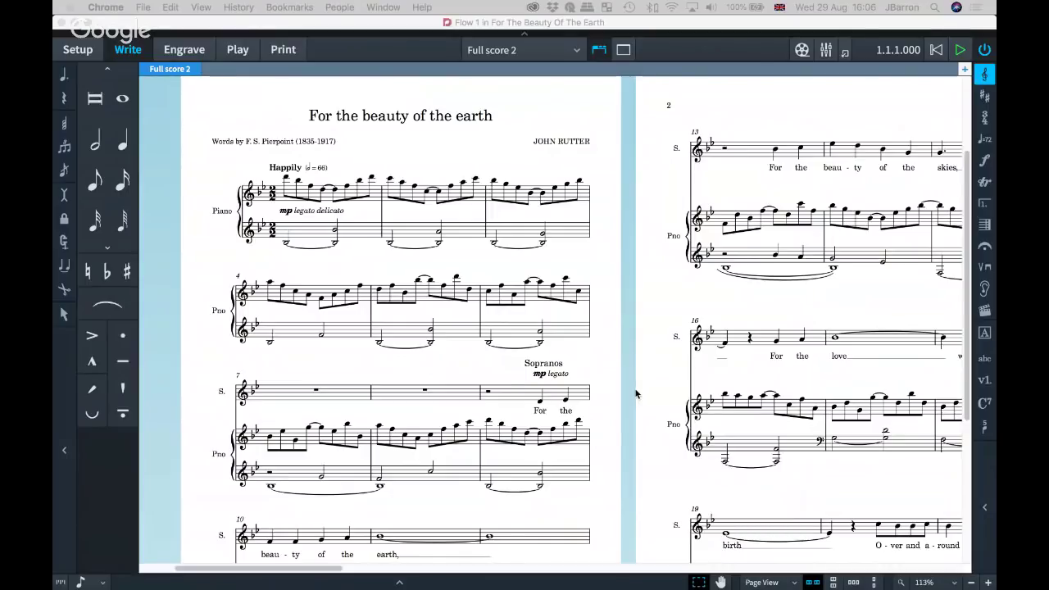
{"action": "left_click", "coordinate": [636, 394]}
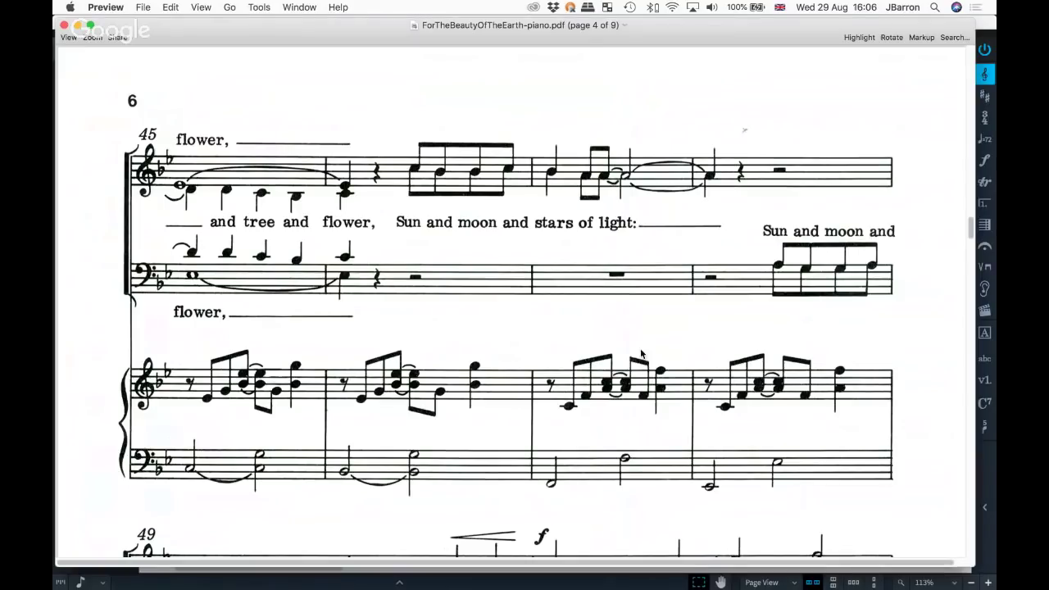
{"action": "scroll", "coordinate": [519, 268], "scroll_direction": "up", "scroll_amount": 20}
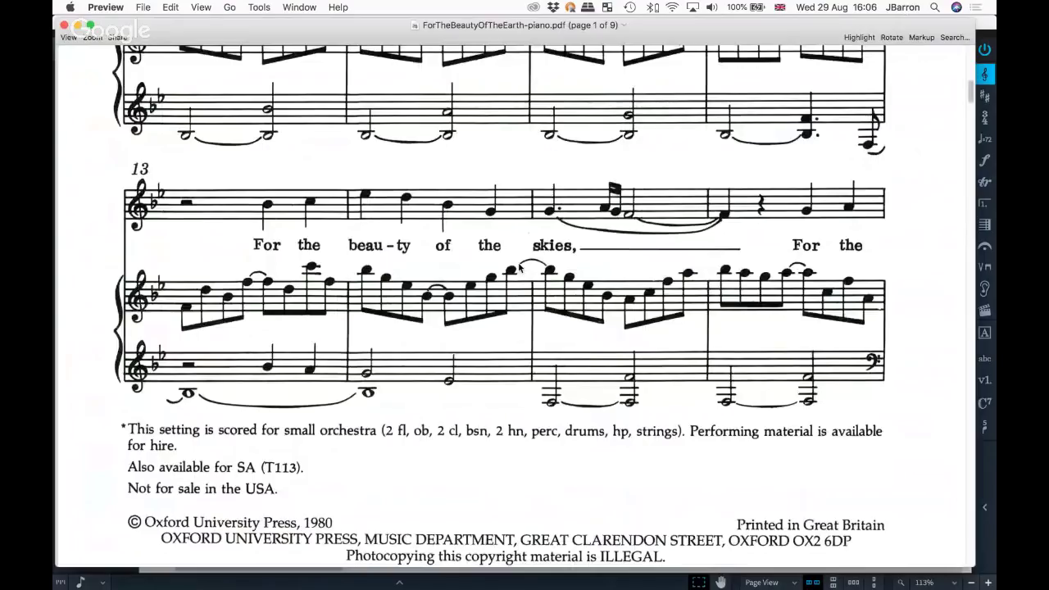
{"action": "key", "text": "super+minus"}
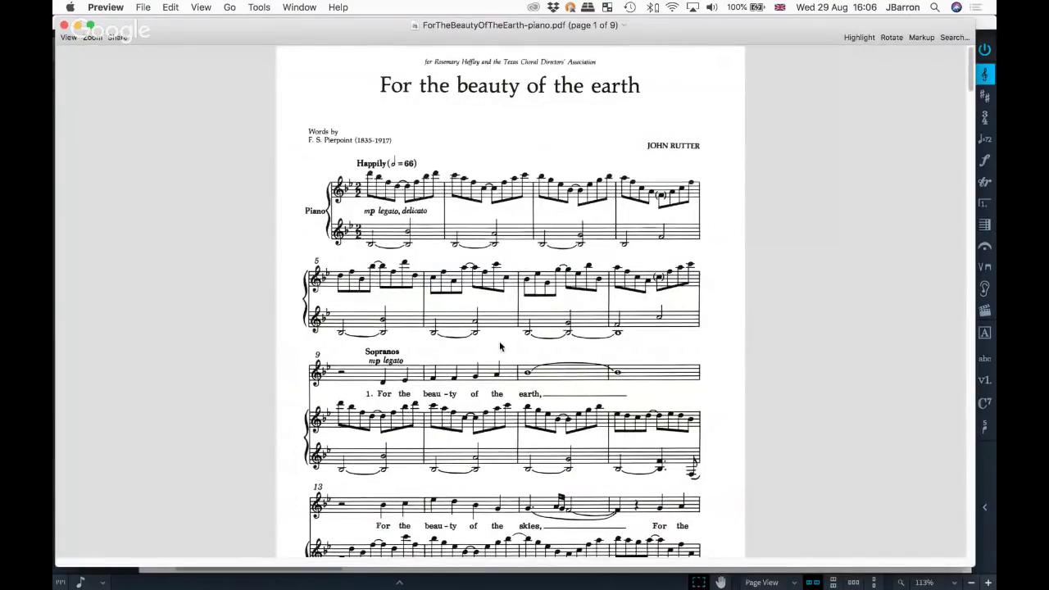
{"action": "left_click_drag", "start_coordinate": [362, 27], "coordinate": [996, 50]}
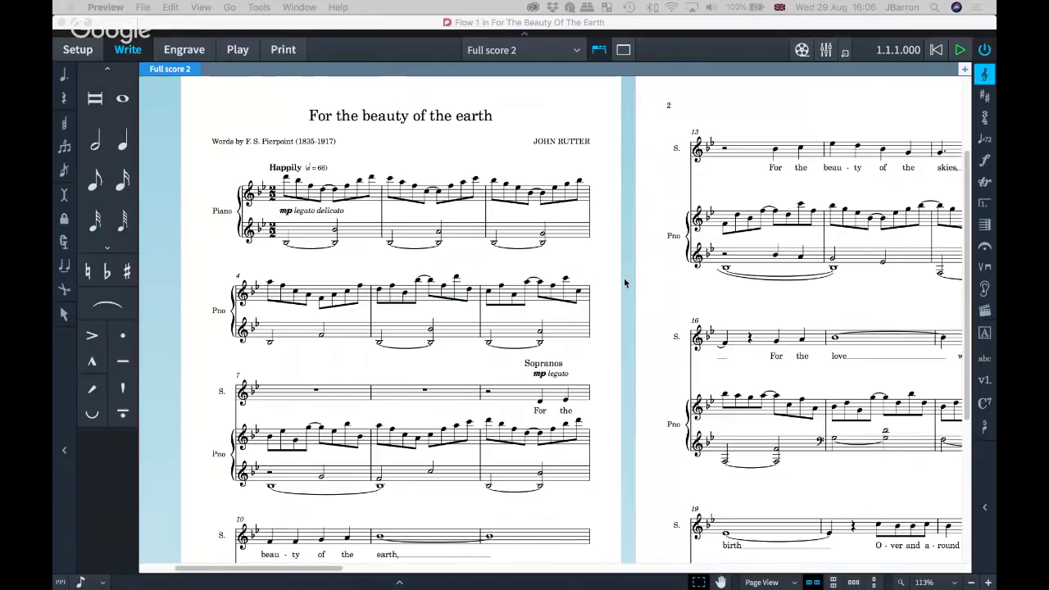
- Launch Mouseposé and turn on its keystroke display
{"action": "left_click", "coordinate": [623, 281]}
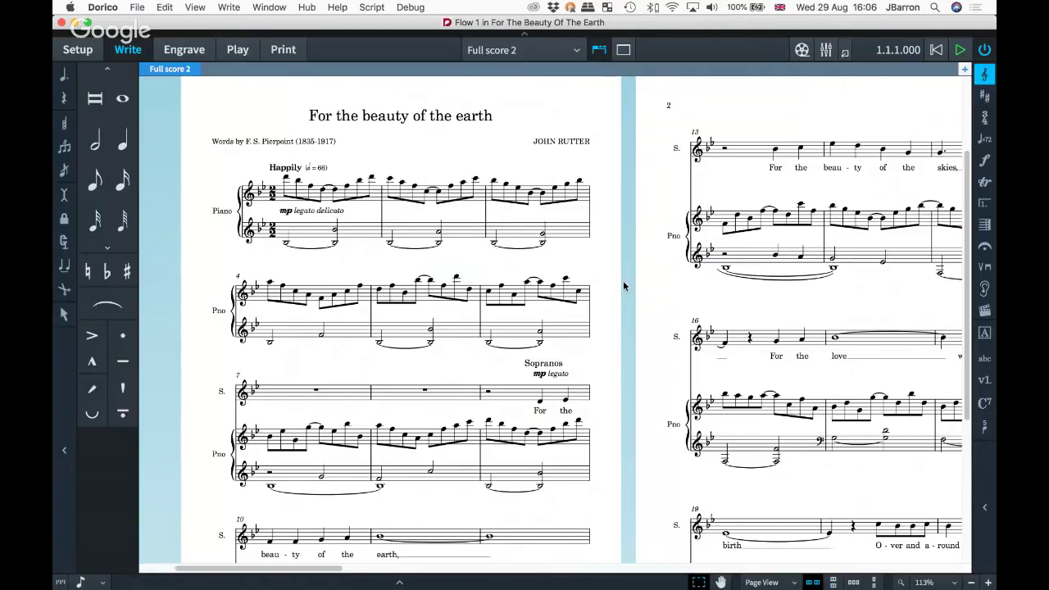
{"action": "key", "text": "super+space"}
{"action": "type", "text": "mousepose"}
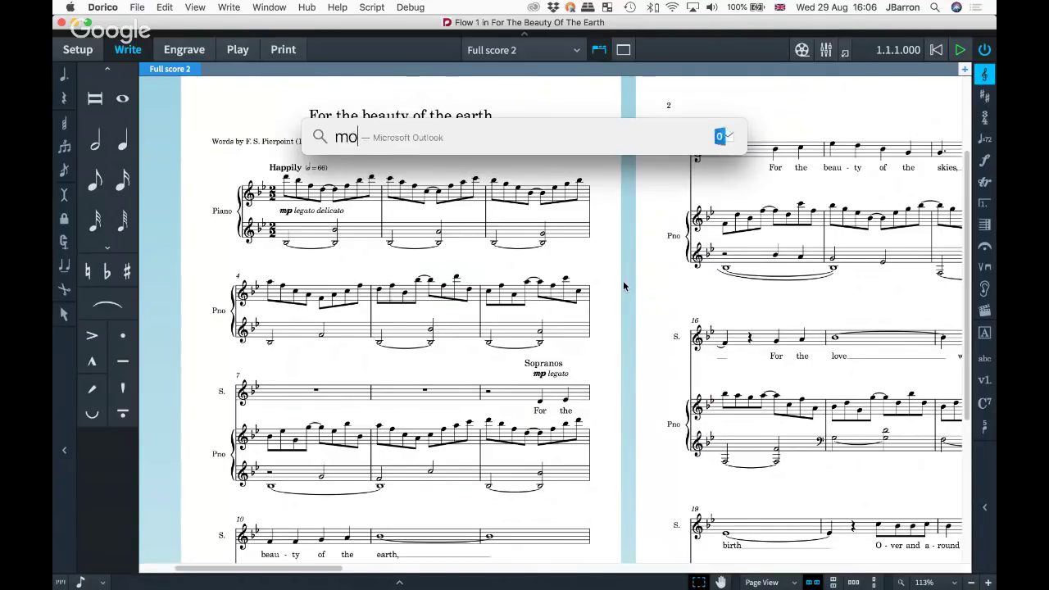
{"action": "key", "text": "Return"}
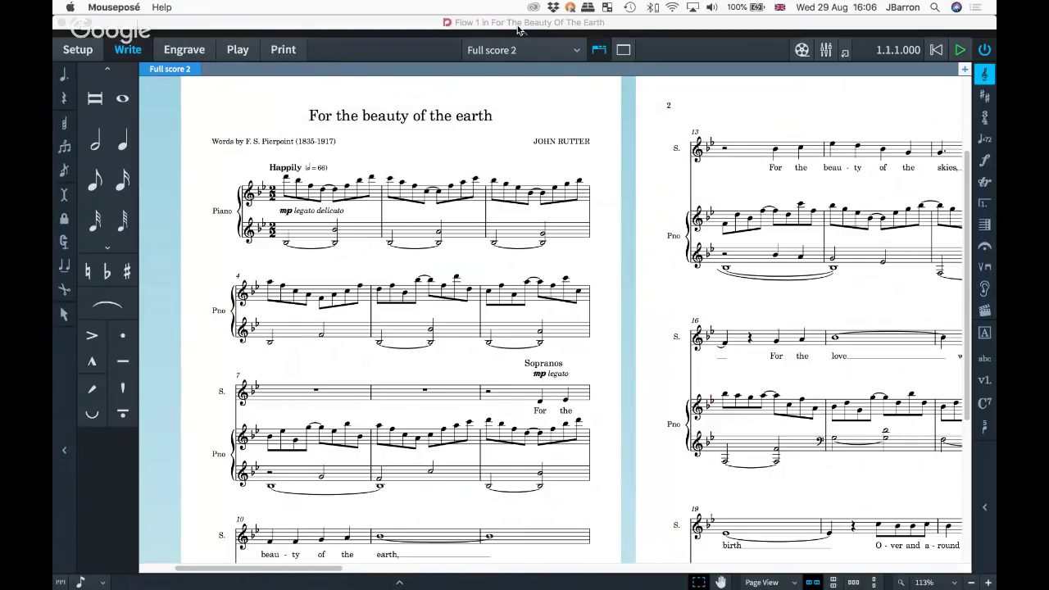
{"action": "left_click", "coordinate": [514, 6]}
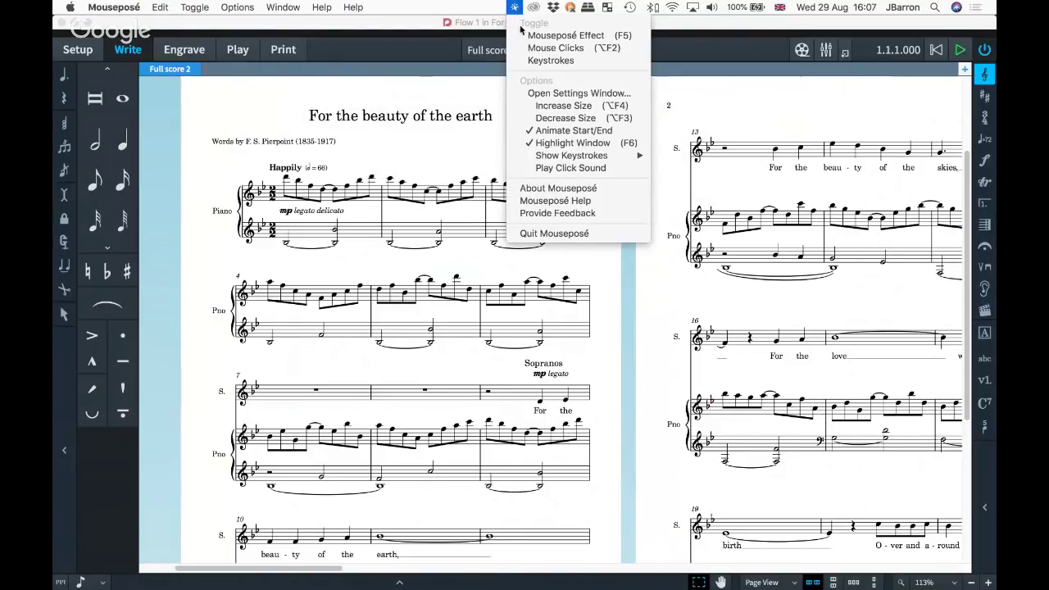
{"action": "left_click", "coordinate": [522, 60]}
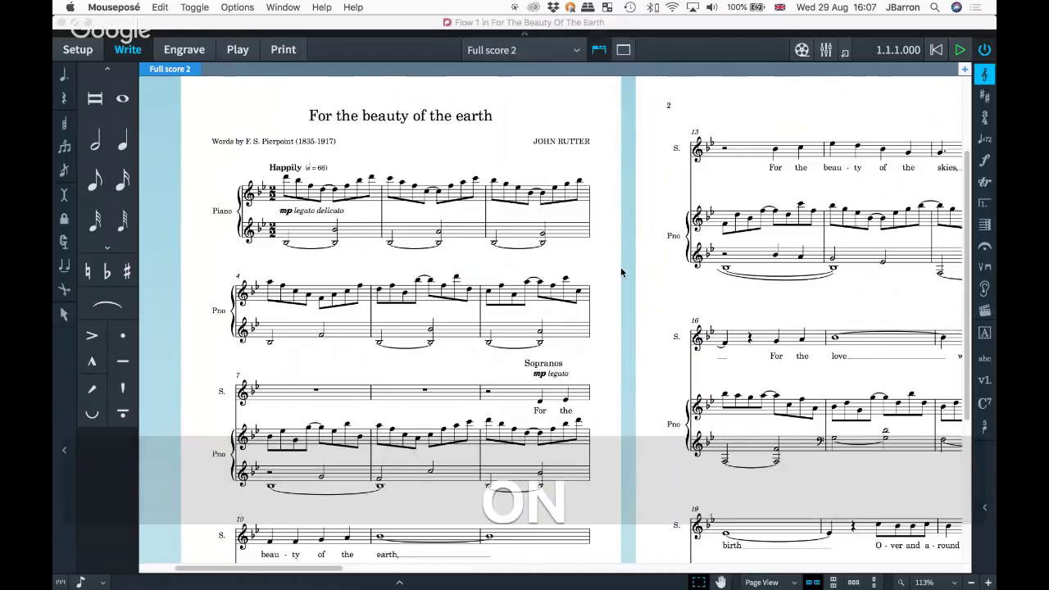
- In Dorico's Layout Options for Full score 2, set the staff labels on subsequent systems to None and apply it
{"action": "left_click", "coordinate": [620, 272]}
{"action": "key", "text": "ctrl+shift+l"}
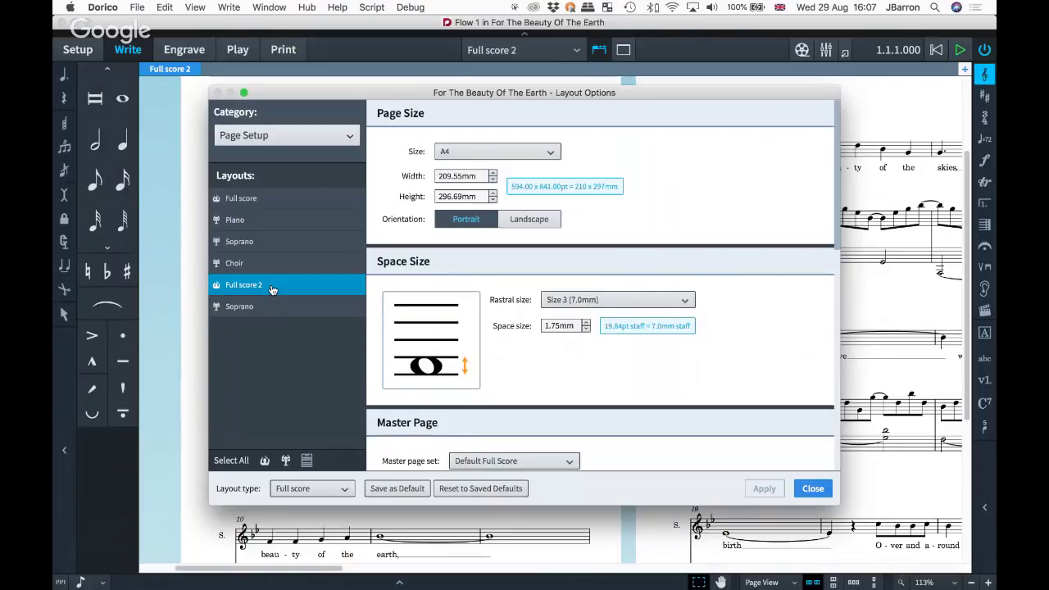
{"action": "left_click", "coordinate": [271, 138]}
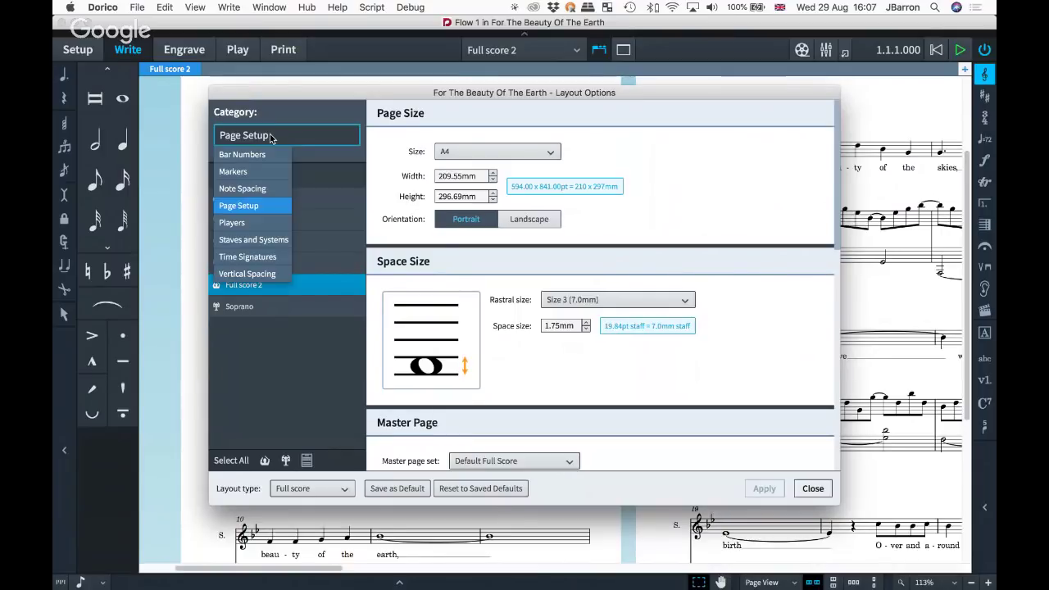
{"action": "left_click", "coordinate": [276, 247]}
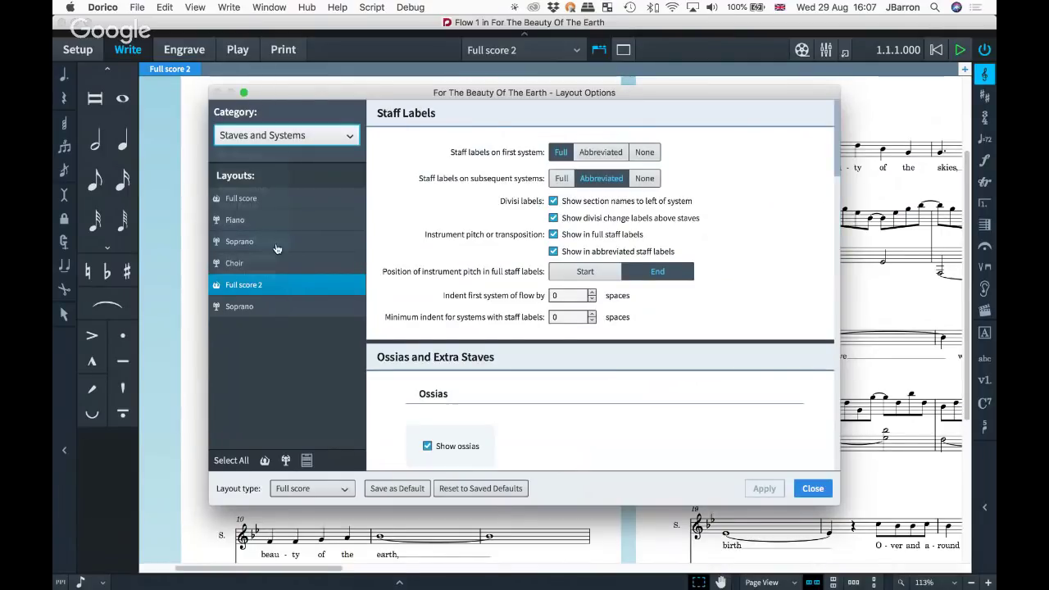
{"action": "left_click_drag", "start_coordinate": [459, 94], "coordinate": [560, 122]}
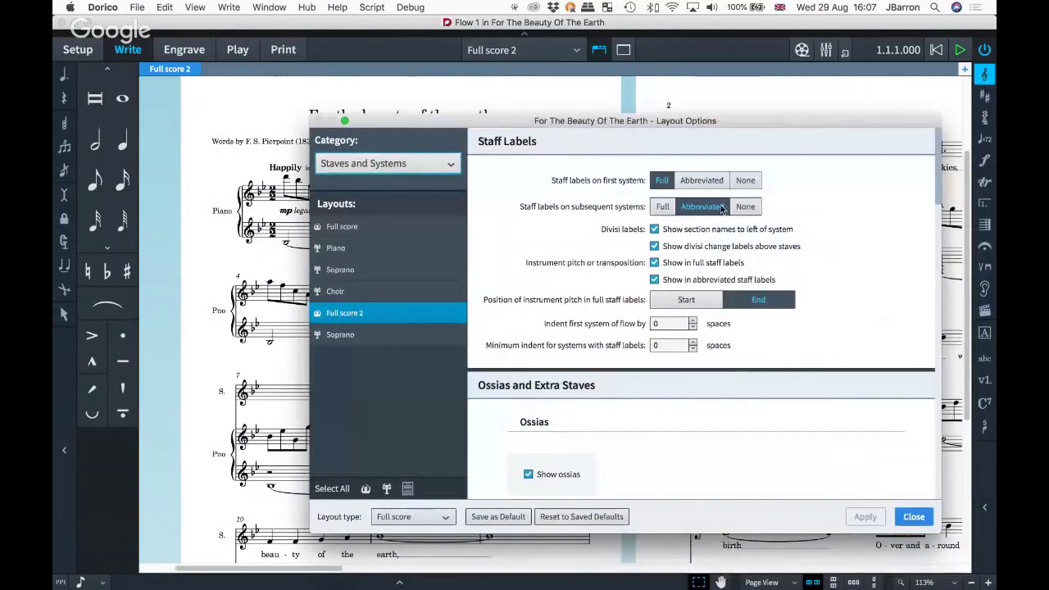
{"action": "left_click", "coordinate": [745, 207]}
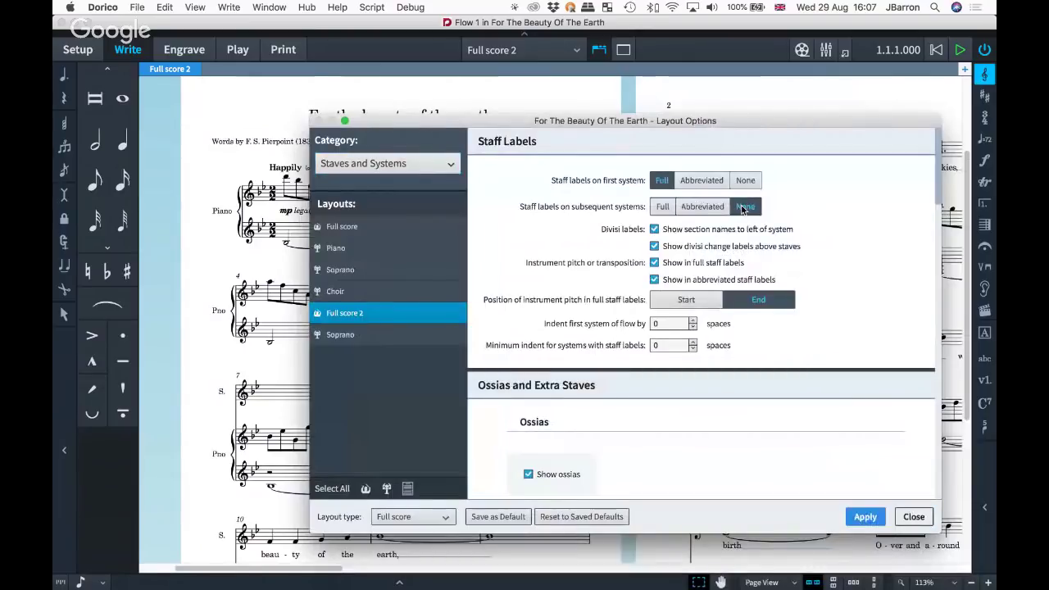
{"action": "left_click", "coordinate": [866, 516]}
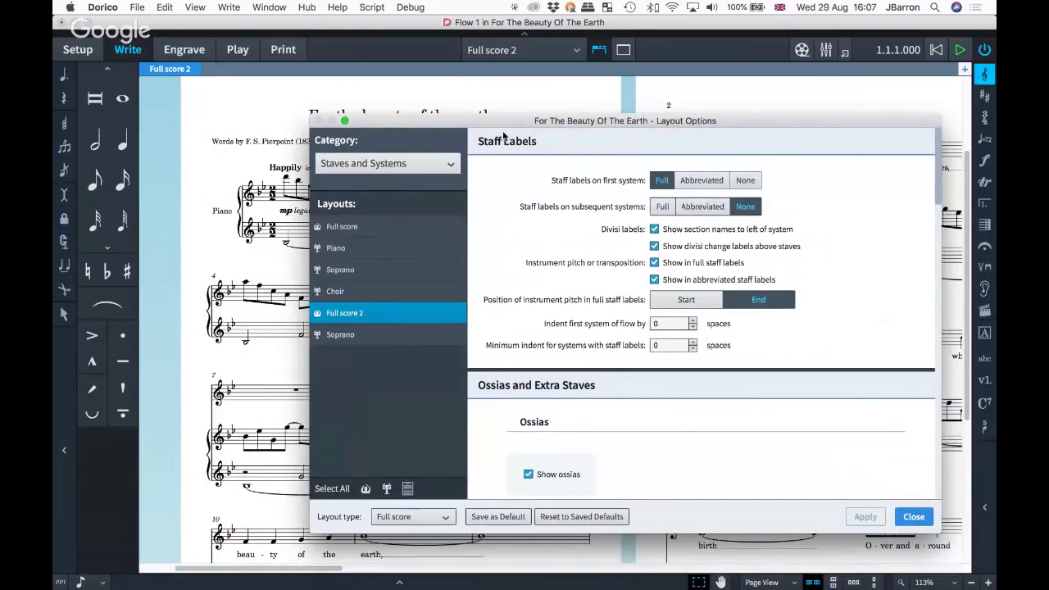
{"action": "left_click_drag", "start_coordinate": [503, 124], "coordinate": [464, 129]}
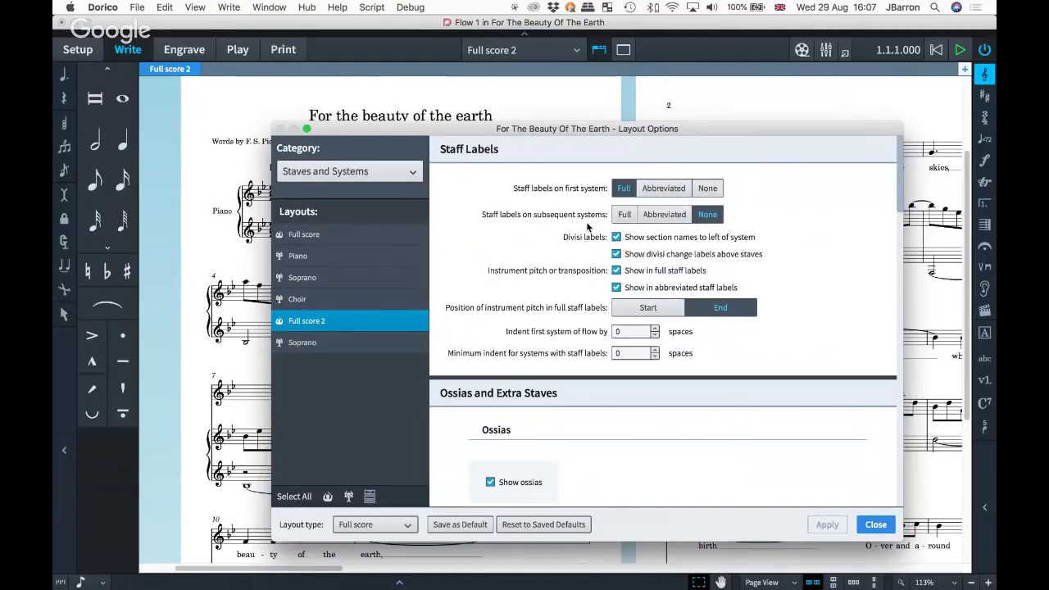
- Set the default space for crotchet/quarter notes in Full score 2 to 3 1/2 spaces and apply it
{"action": "left_click_drag", "start_coordinate": [383, 134], "coordinate": [459, 155]}
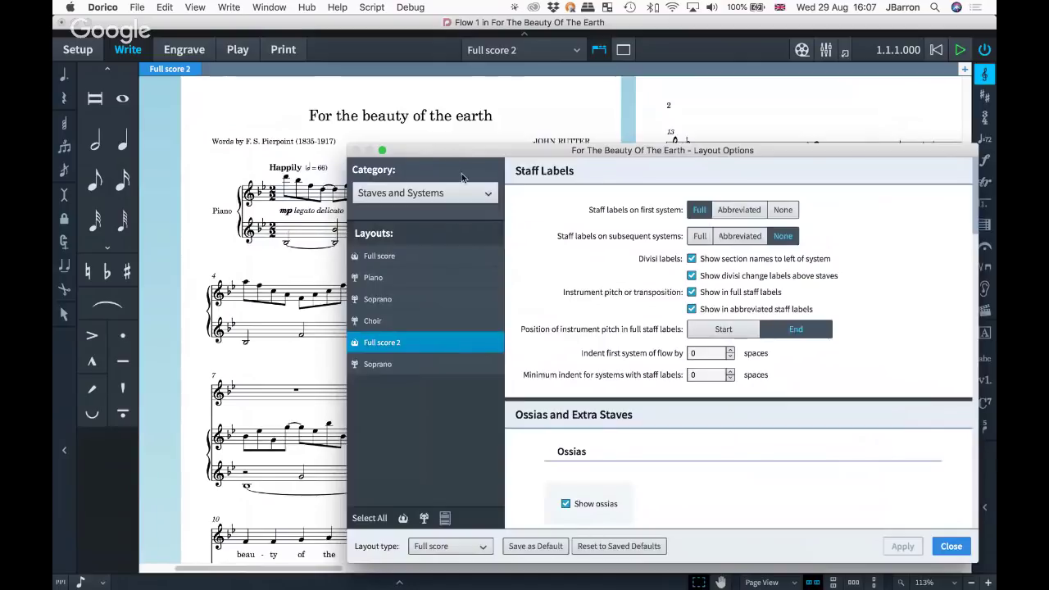
{"action": "left_click", "coordinate": [435, 195]}
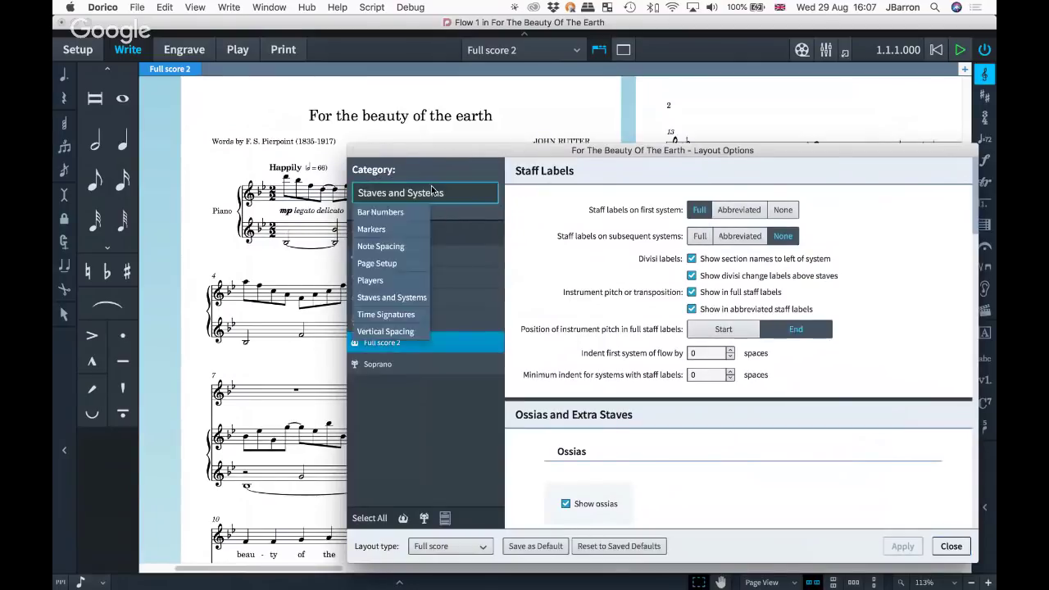
{"action": "left_click", "coordinate": [412, 244]}
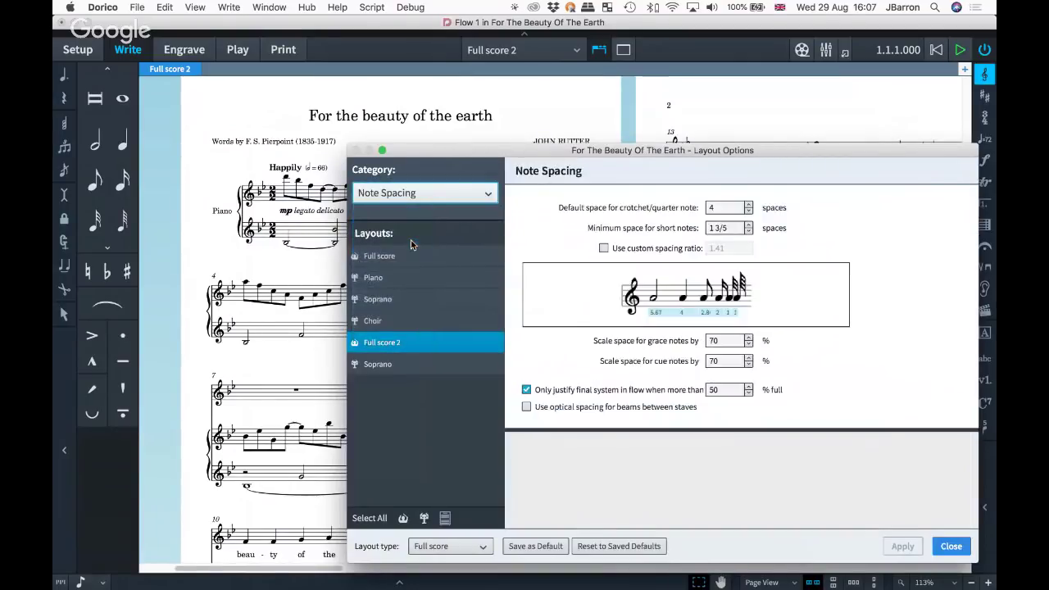
{"action": "left_click", "coordinate": [749, 212]}
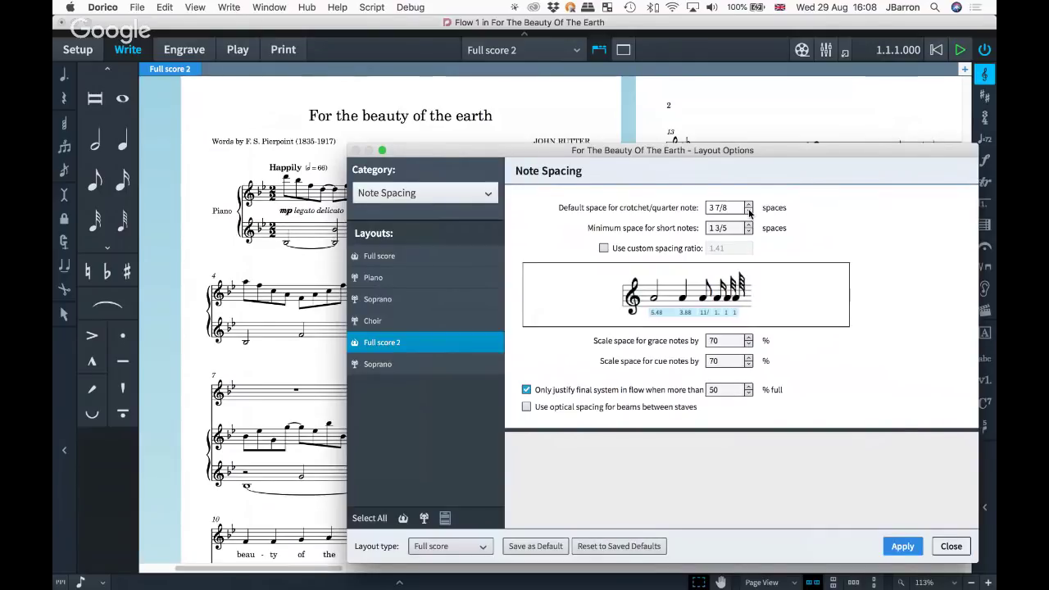
{"action": "left_click", "coordinate": [749, 211]}
{"action": "left_click", "coordinate": [749, 211]}
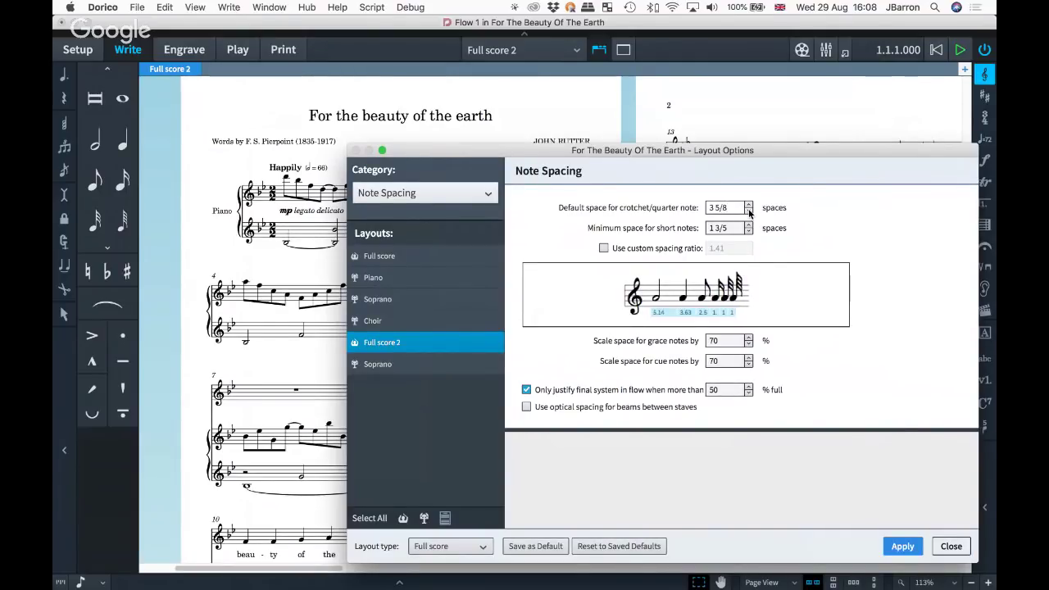
{"action": "left_click", "coordinate": [749, 211]}
{"action": "left_click", "coordinate": [898, 546]}
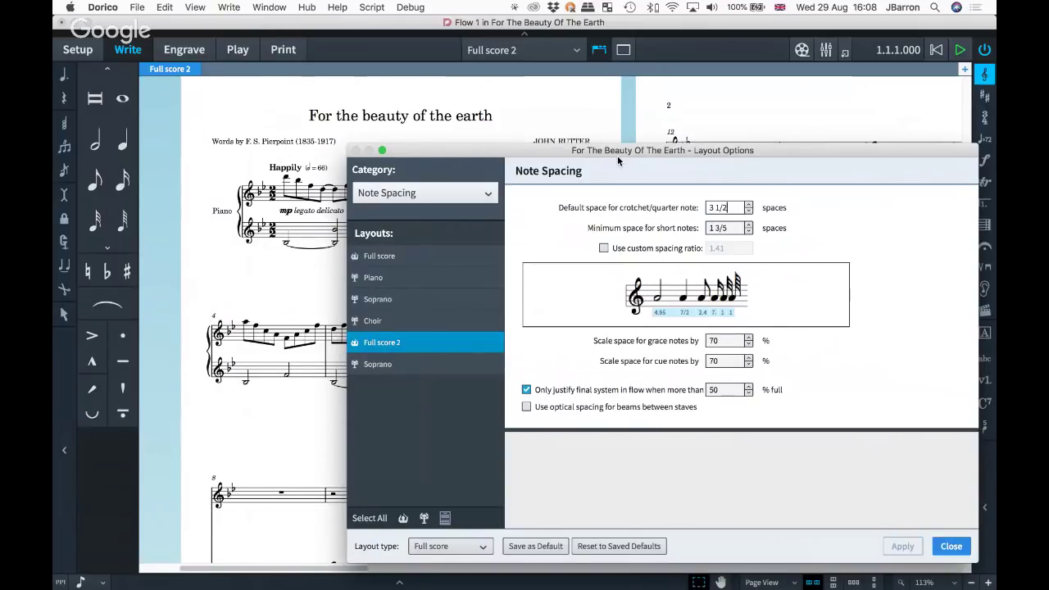
{"action": "left_click_drag", "start_coordinate": [567, 156], "coordinate": [308, 223]}
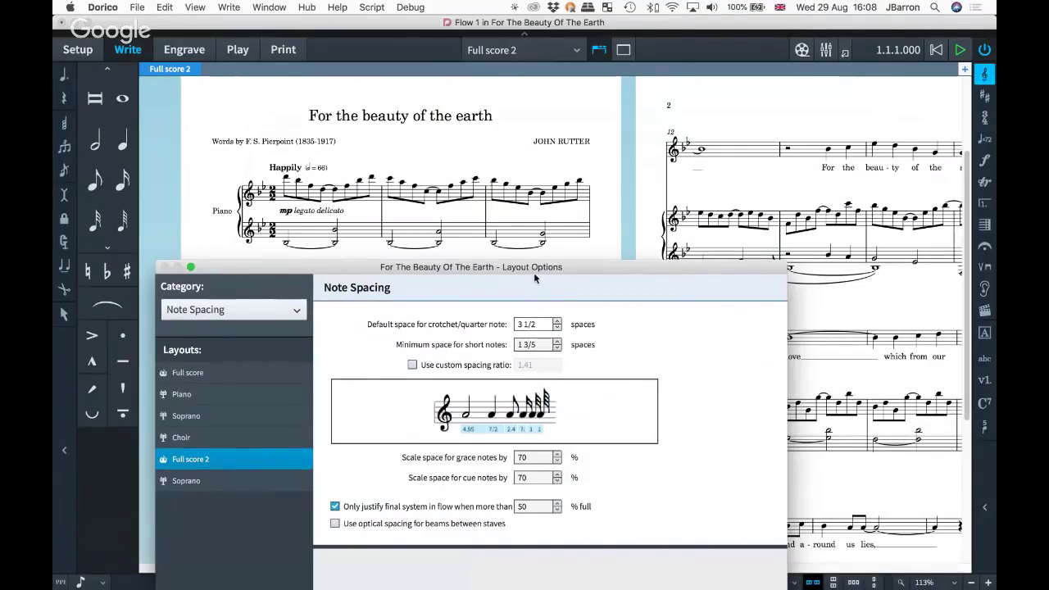
- Apply rastral size Size 4 (6.5mm) to Full score 2 and move the options dialog off the score to check the layout
{"action": "left_click_drag", "start_coordinate": [538, 267], "coordinate": [665, 121]}
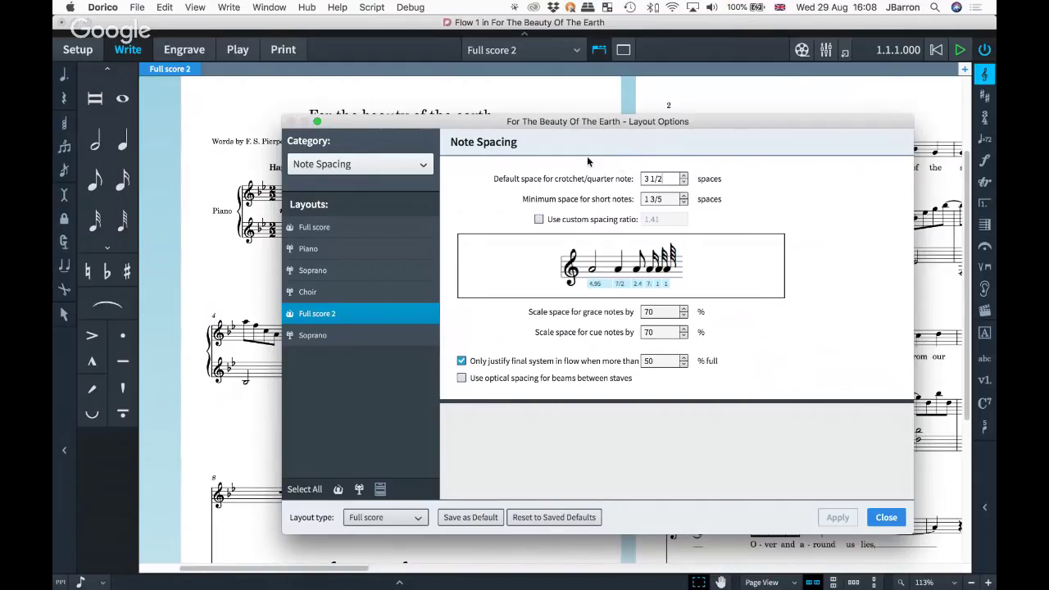
{"action": "left_click", "coordinate": [325, 173]}
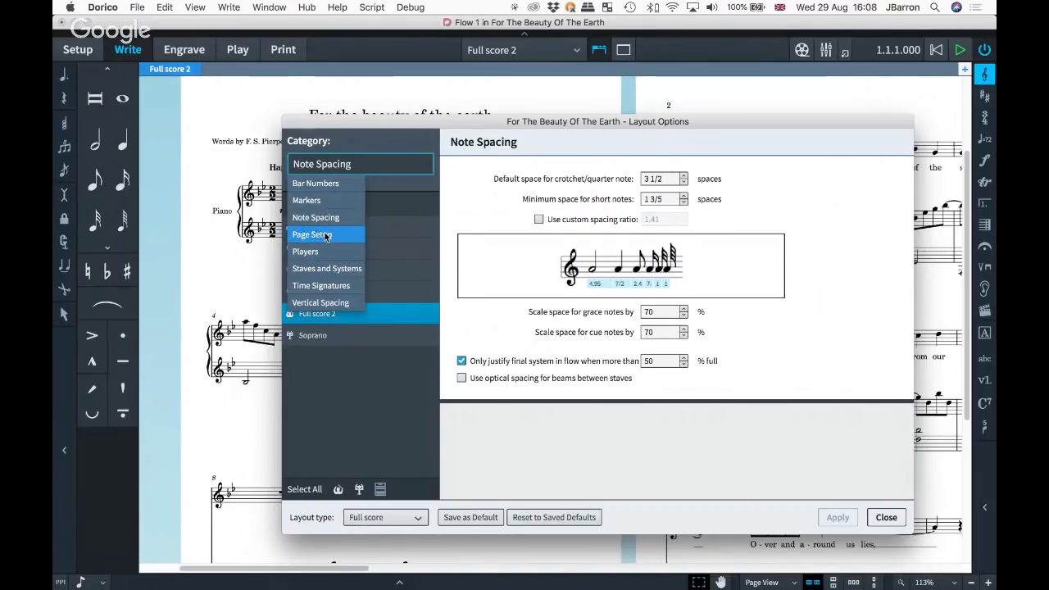
{"action": "left_click", "coordinate": [326, 236]}
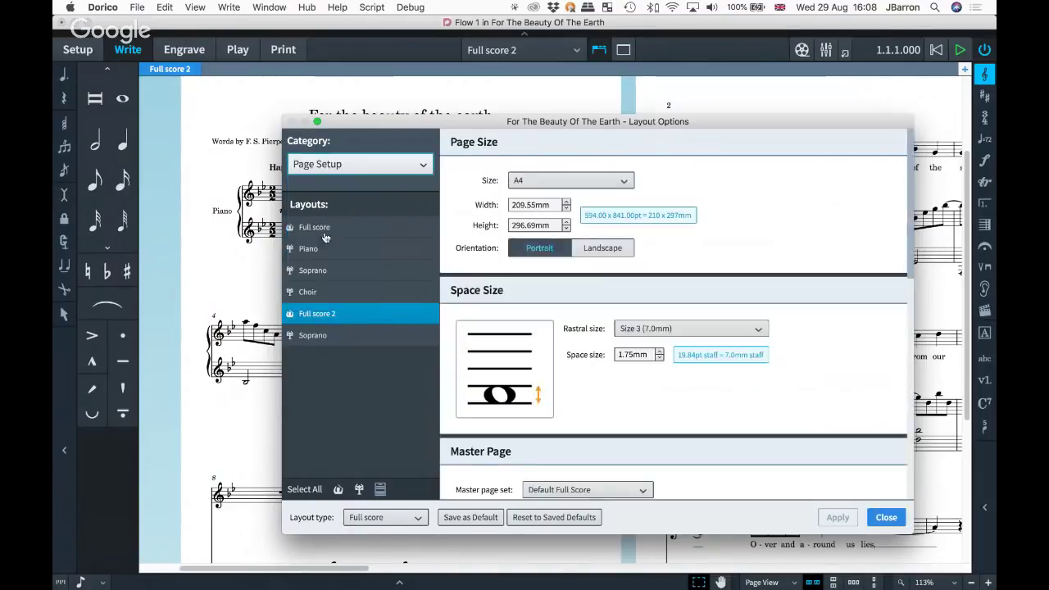
{"action": "left_click", "coordinate": [644, 334]}
{"action": "left_click", "coordinate": [644, 414]}
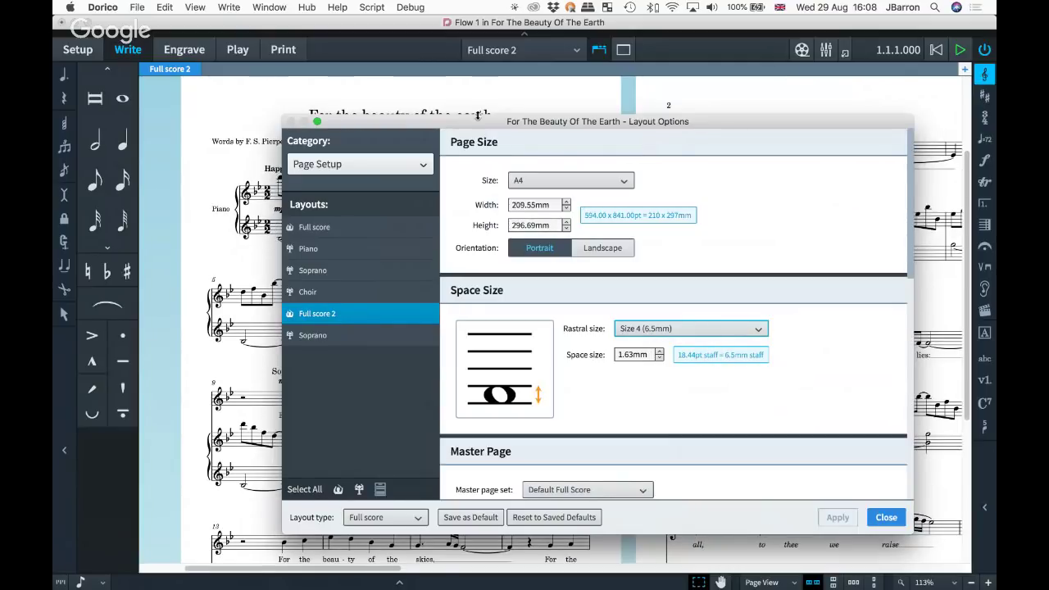
{"action": "left_click_drag", "start_coordinate": [457, 116], "coordinate": [424, 283]}
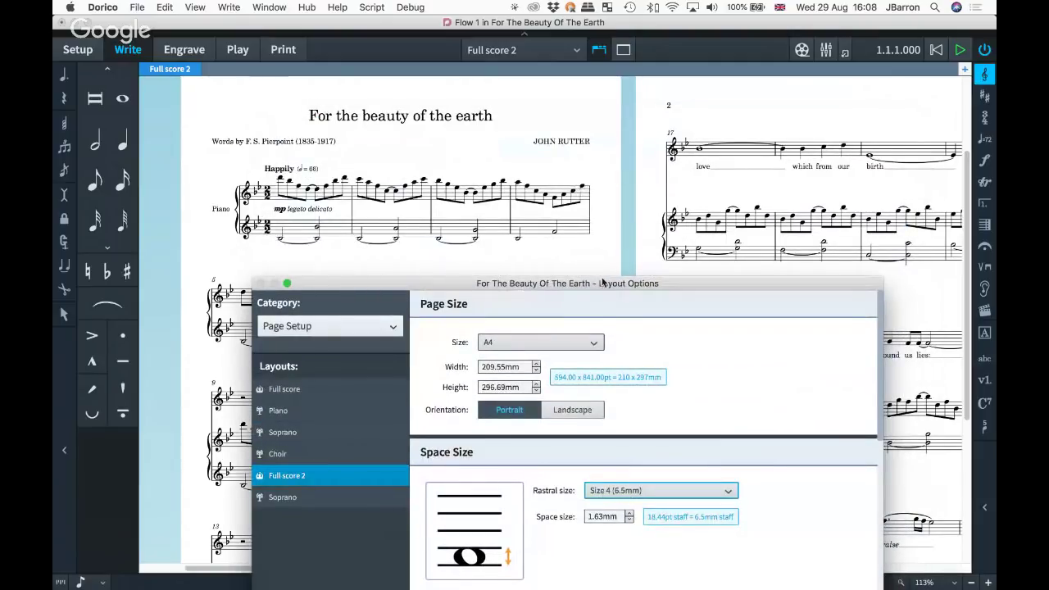
{"action": "left_click_drag", "start_coordinate": [593, 286], "coordinate": [995, 156]}
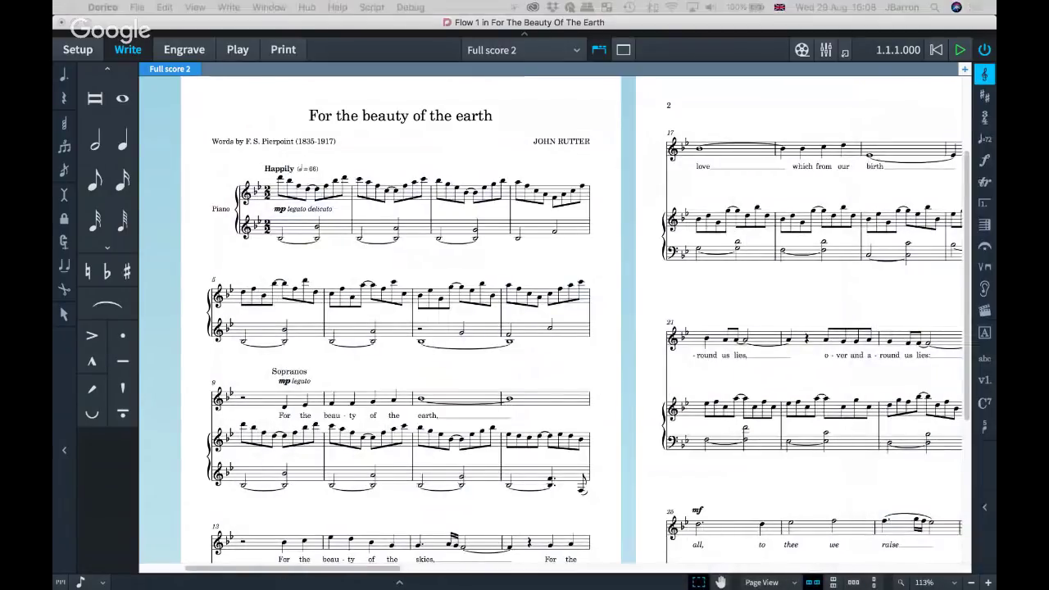
{"action": "scroll", "coordinate": [502, 444], "scroll_direction": "down", "scroll_amount": 5}
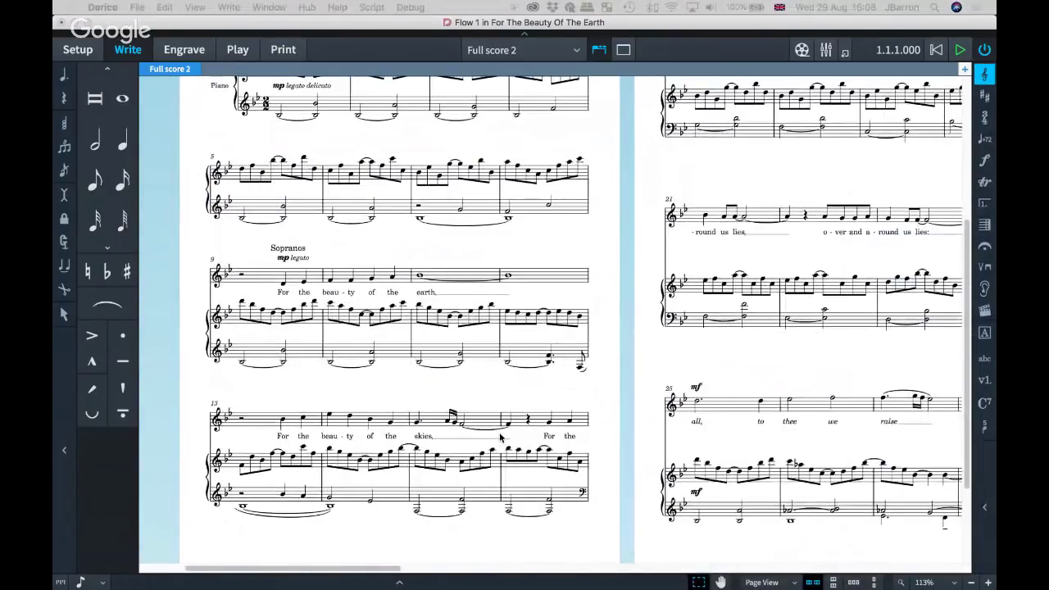
{"action": "scroll", "coordinate": [499, 438], "scroll_direction": "up", "scroll_amount": 1}
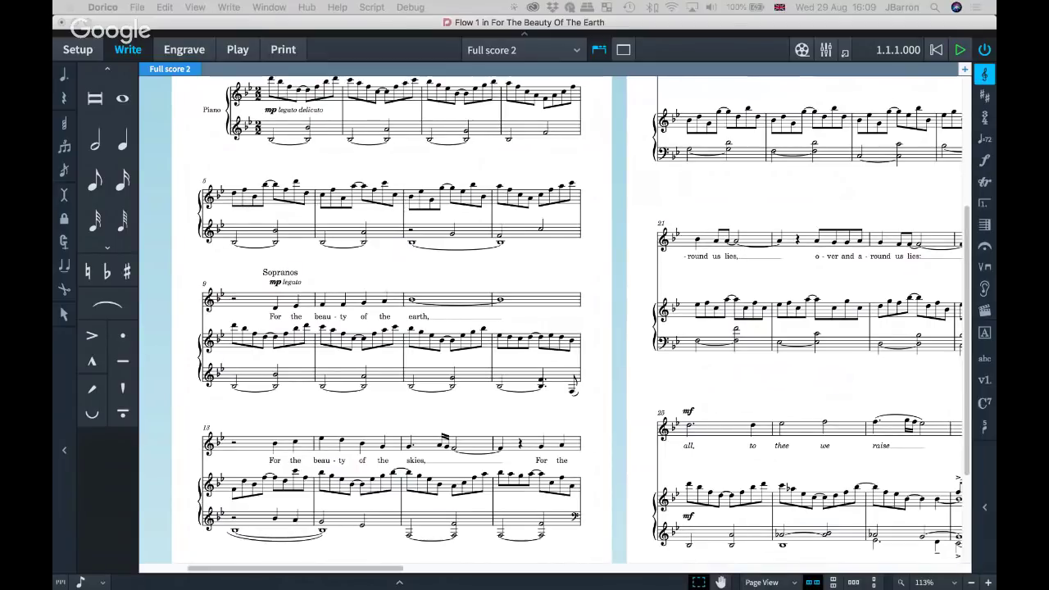
- In Full score 2's page setup layout options, set the top music frame margin to 10.11mm, apply it and check the score's opening pages
{"action": "key", "text": "super+shift+l"}
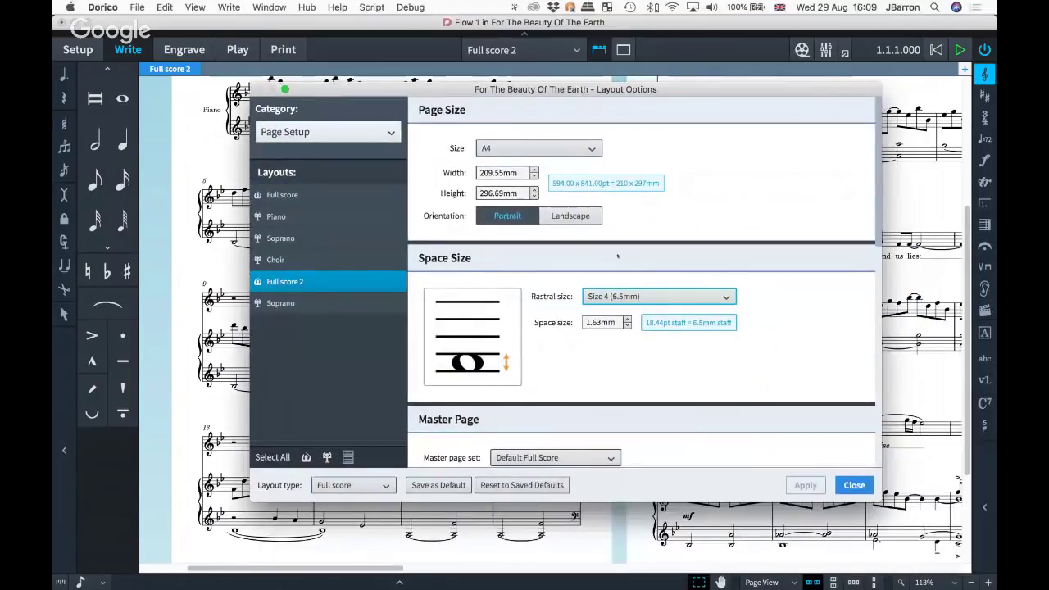
{"action": "scroll", "coordinate": [715, 376], "scroll_direction": "down", "scroll_amount": 10}
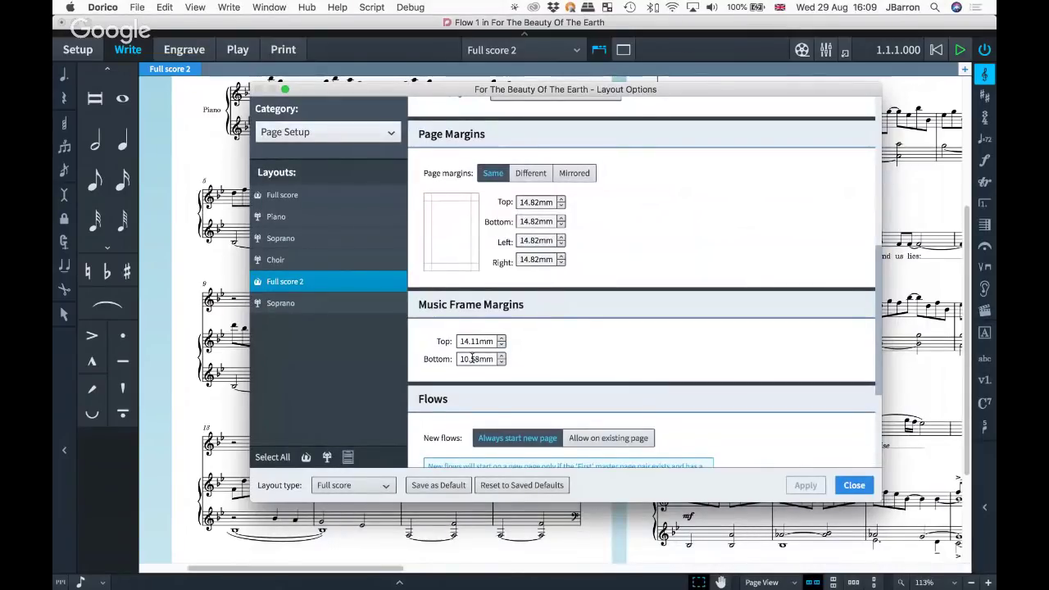
{"action": "key", "text": "BackSpace"}
{"action": "type", "text": "0"}
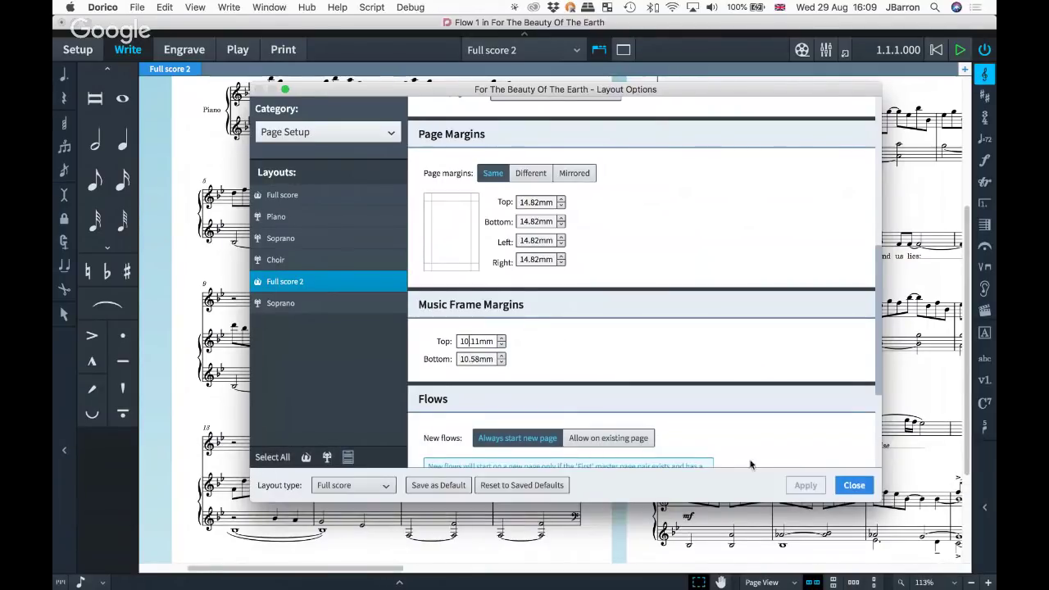
{"action": "key", "text": "Tab"}
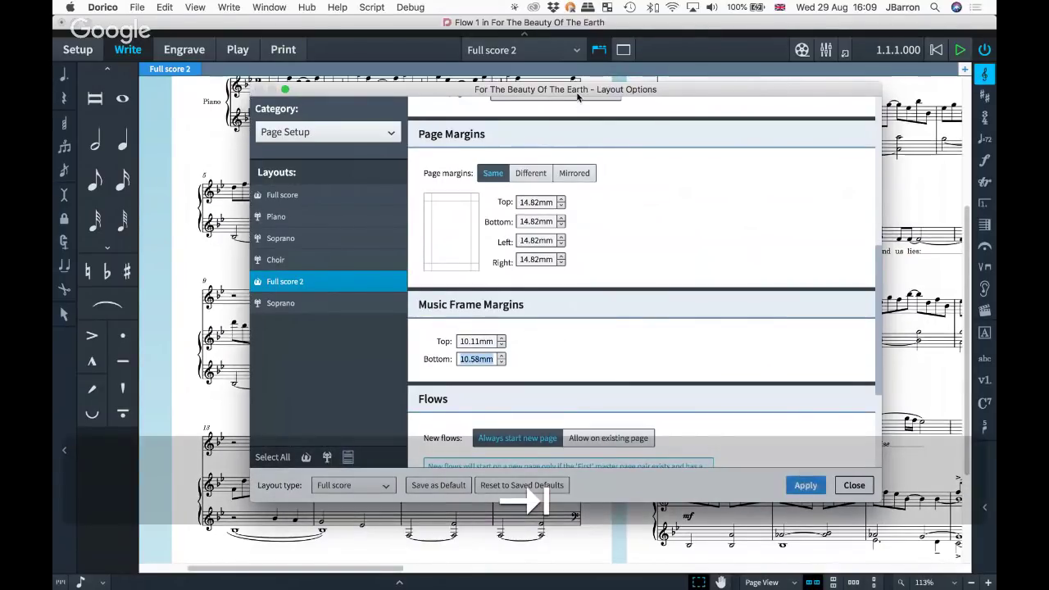
{"action": "left_click_drag", "start_coordinate": [577, 97], "coordinate": [629, 248]}
{"action": "scroll", "coordinate": [455, 126], "scroll_direction": "up", "scroll_amount": 5}
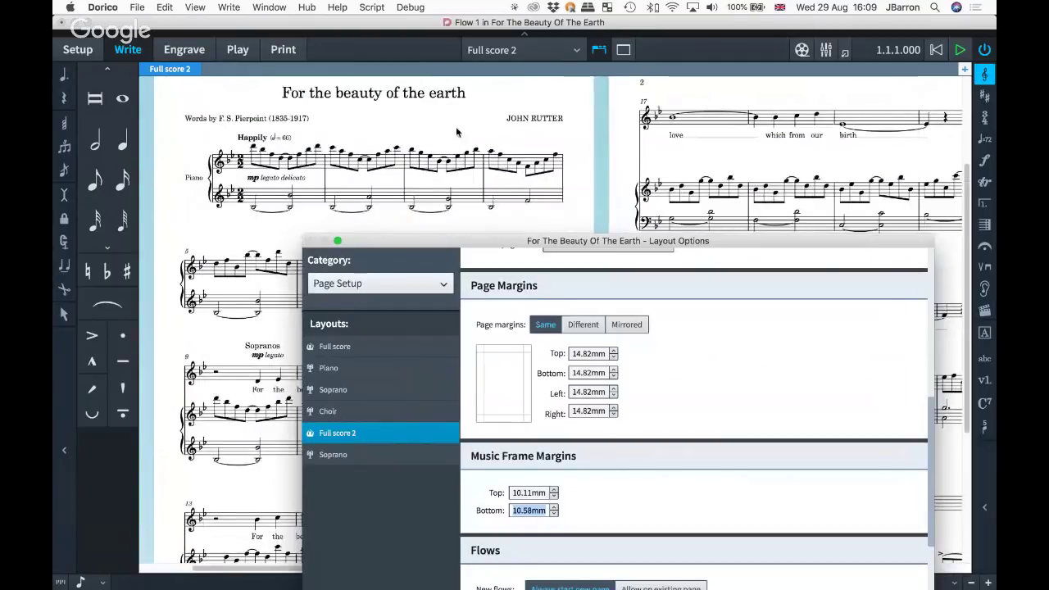
{"action": "scroll", "coordinate": [455, 126], "scroll_direction": "right", "scroll_amount": 3}
{"action": "scroll", "coordinate": [455, 126], "scroll_direction": "up", "scroll_amount": 1}
{"action": "left_click_drag", "start_coordinate": [708, 244], "coordinate": [783, 260]}
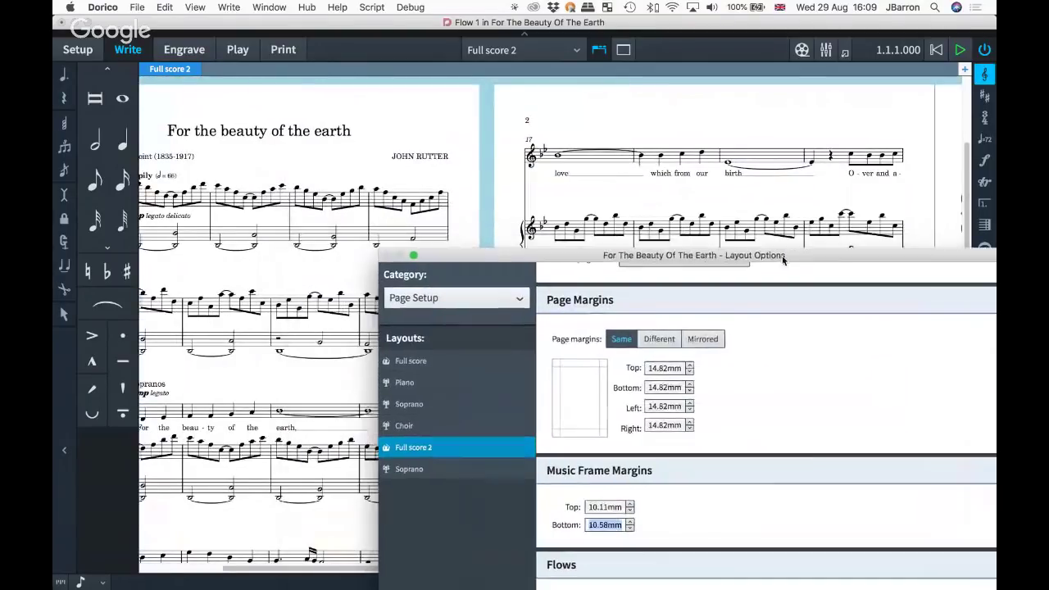
{"action": "key", "text": "Escape"}
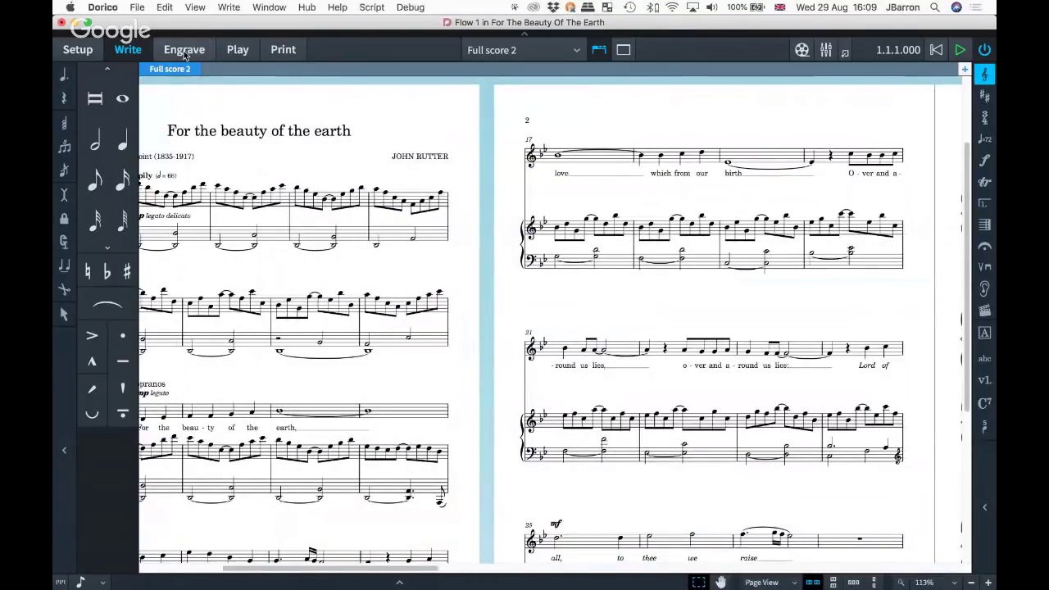
- Switch to Engrave mode and compare page 2's music frame with the music frame margins in Layout Options
{"action": "left_click", "coordinate": [184, 51]}
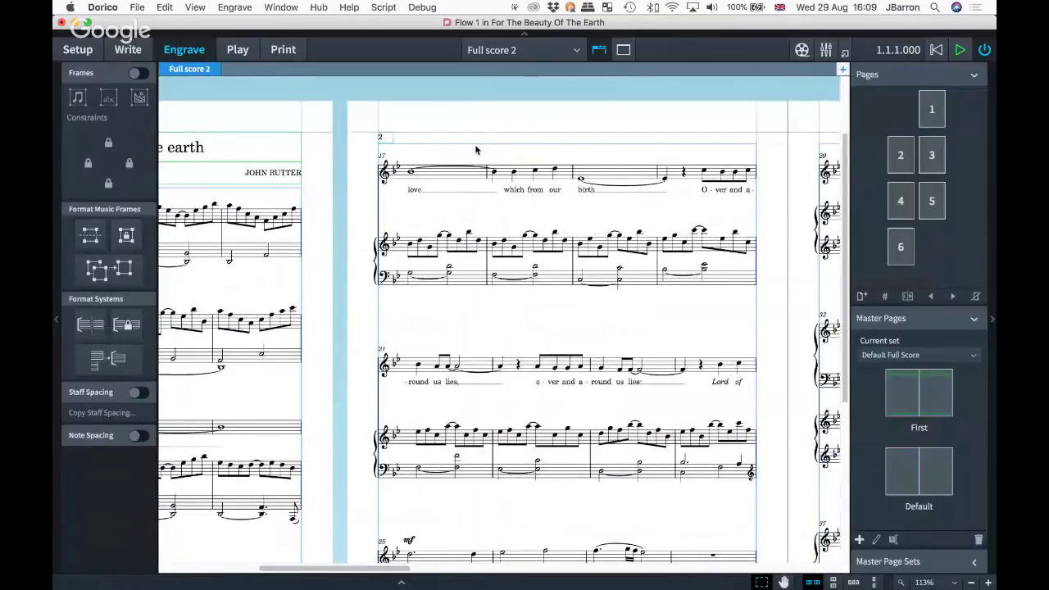
{"action": "scroll", "coordinate": [434, 152], "scroll_direction": "up", "scroll_amount": 3}
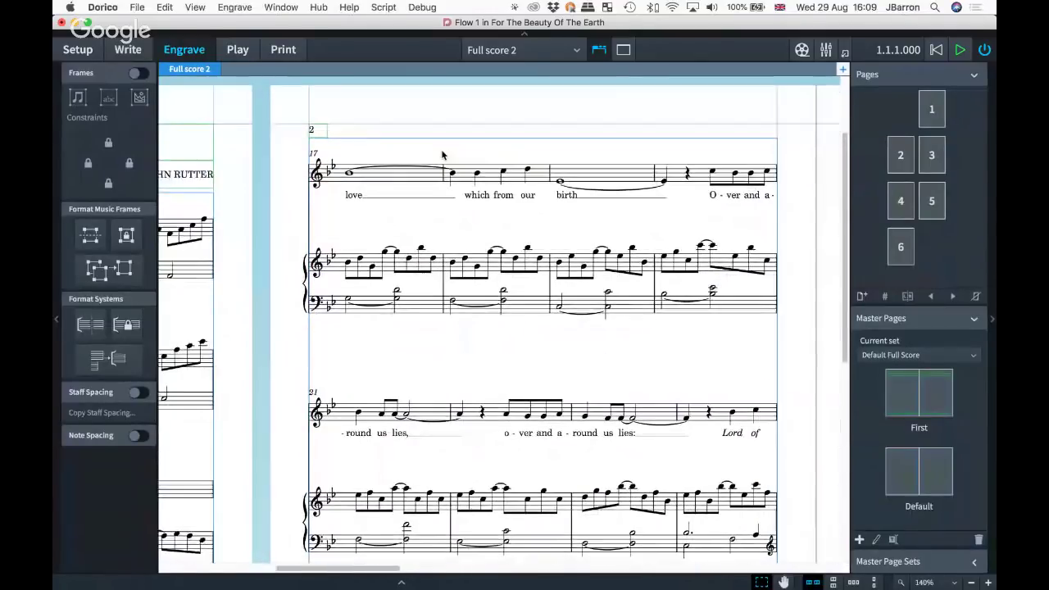
{"action": "scroll", "coordinate": [441, 155], "scroll_direction": "right", "scroll_amount": 2}
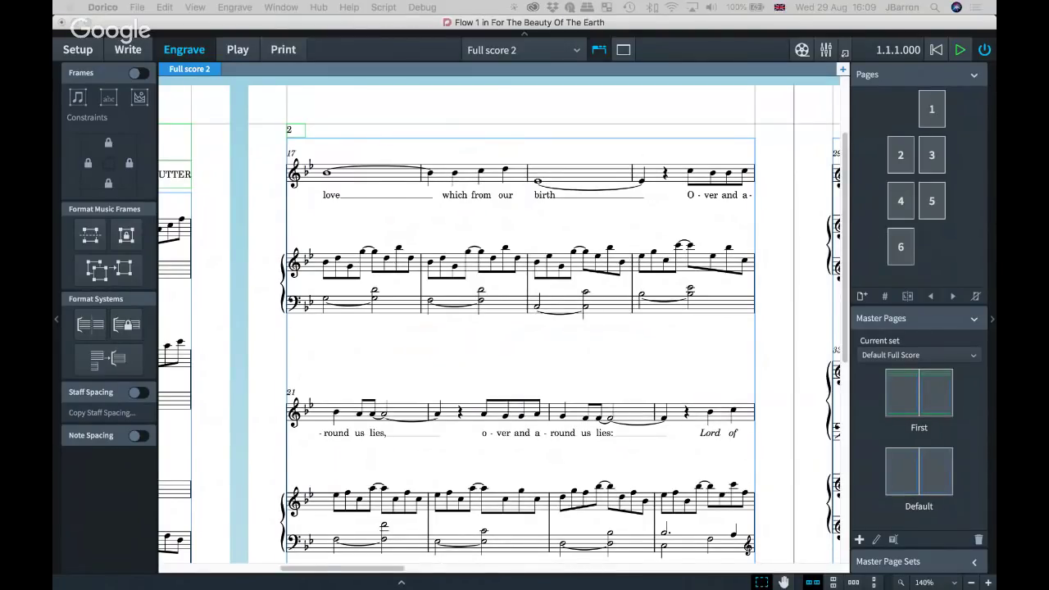
{"action": "key", "text": "super+shift+l"}
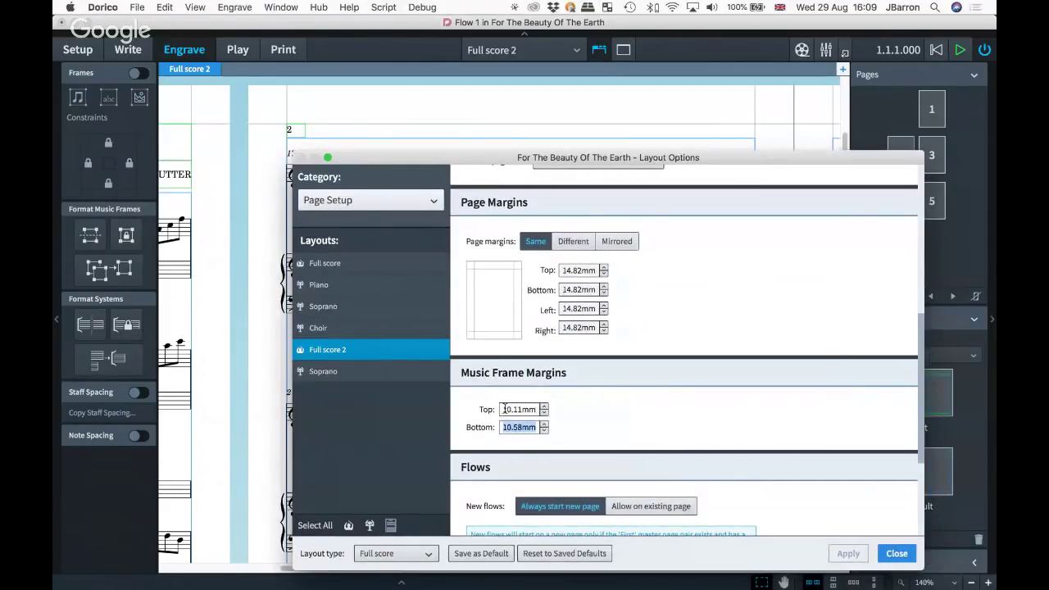
{"action": "left_click", "coordinate": [503, 409]}
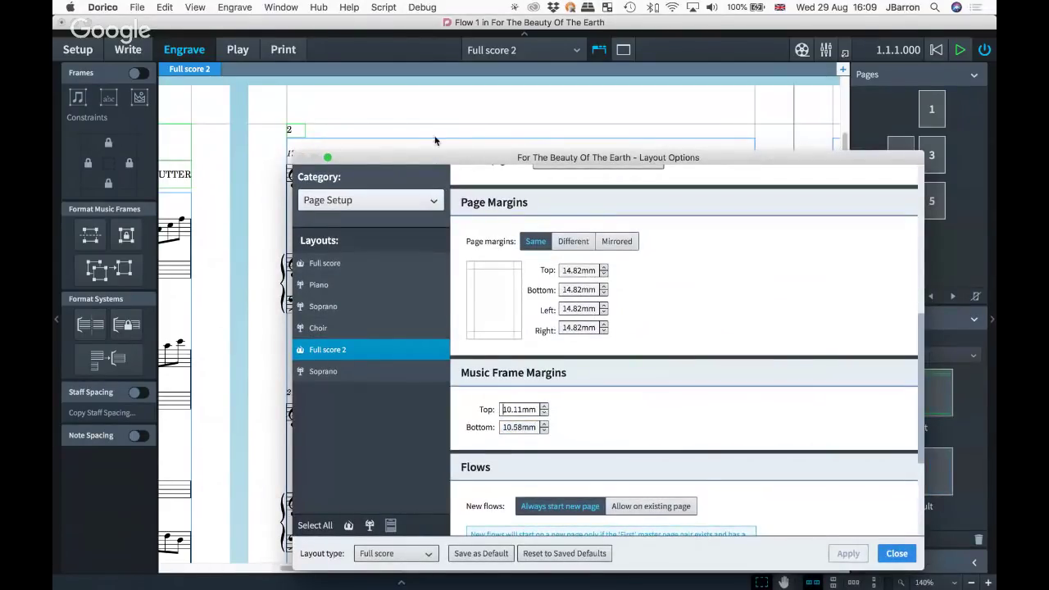
{"action": "left_click_drag", "start_coordinate": [432, 160], "coordinate": [1045, 168]}
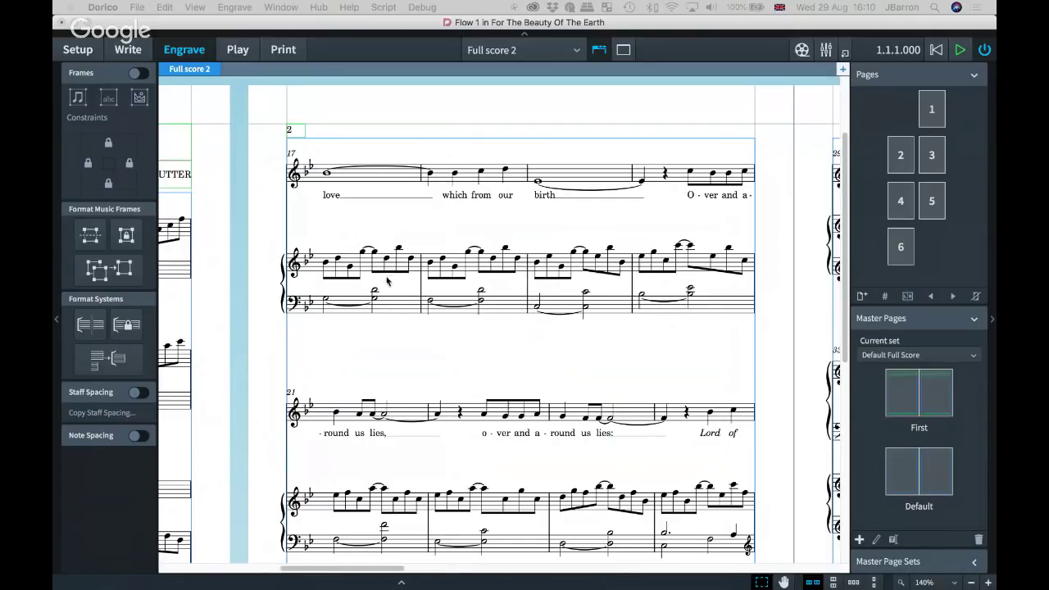
{"action": "scroll", "coordinate": [398, 326], "scroll_direction": "down", "scroll_amount": 3}
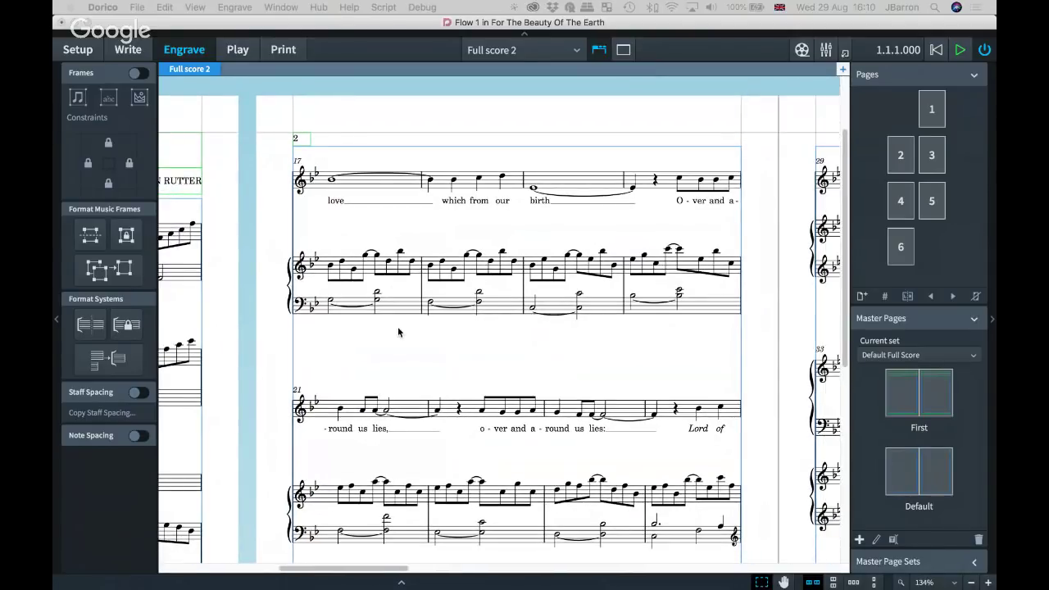
- In Full score 2's vertical spacing layout options, set the ideal staff to staff group gap to 6 spaces
{"action": "key", "text": "super+shift+l"}
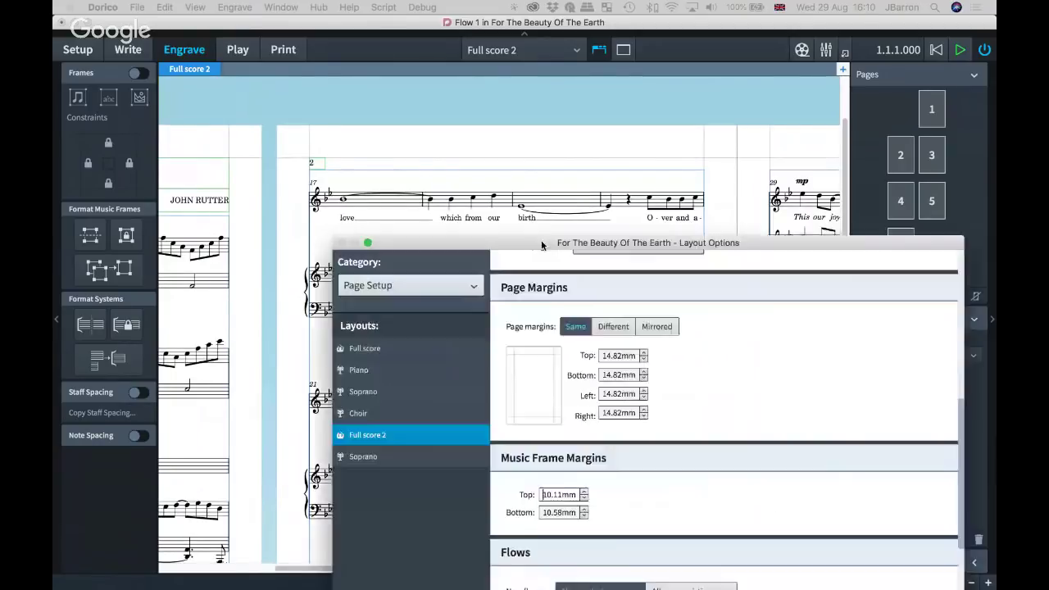
{"action": "left_click", "coordinate": [365, 187]}
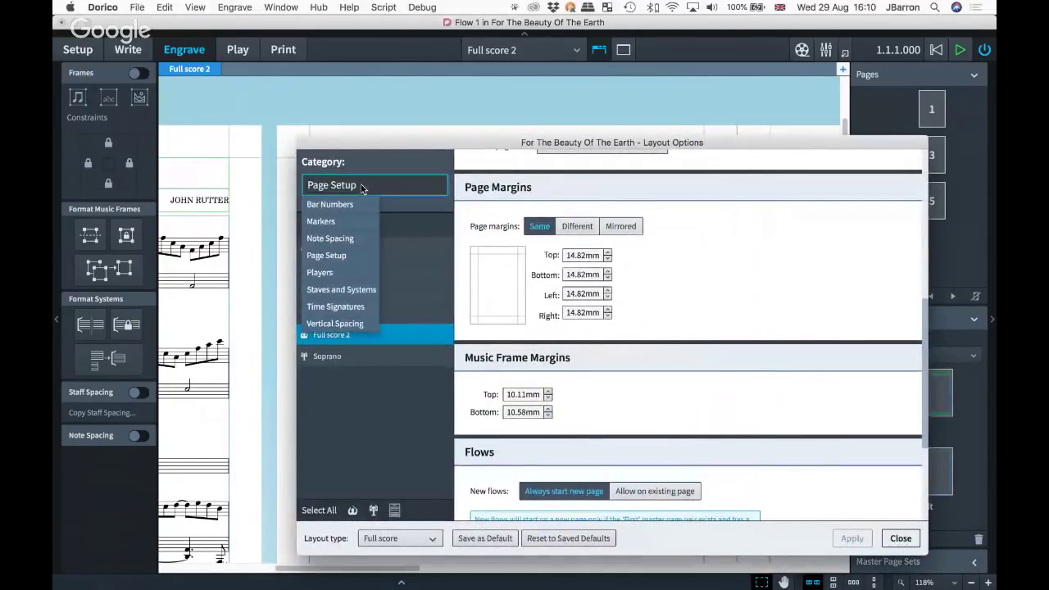
{"action": "left_click", "coordinate": [335, 323]}
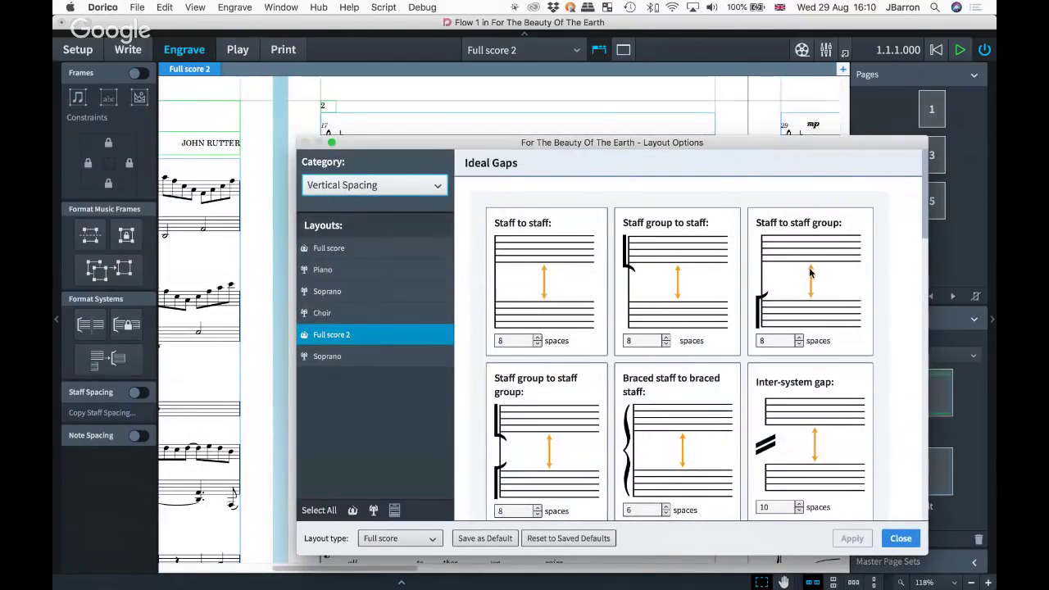
{"action": "left_click", "coordinate": [771, 338]}
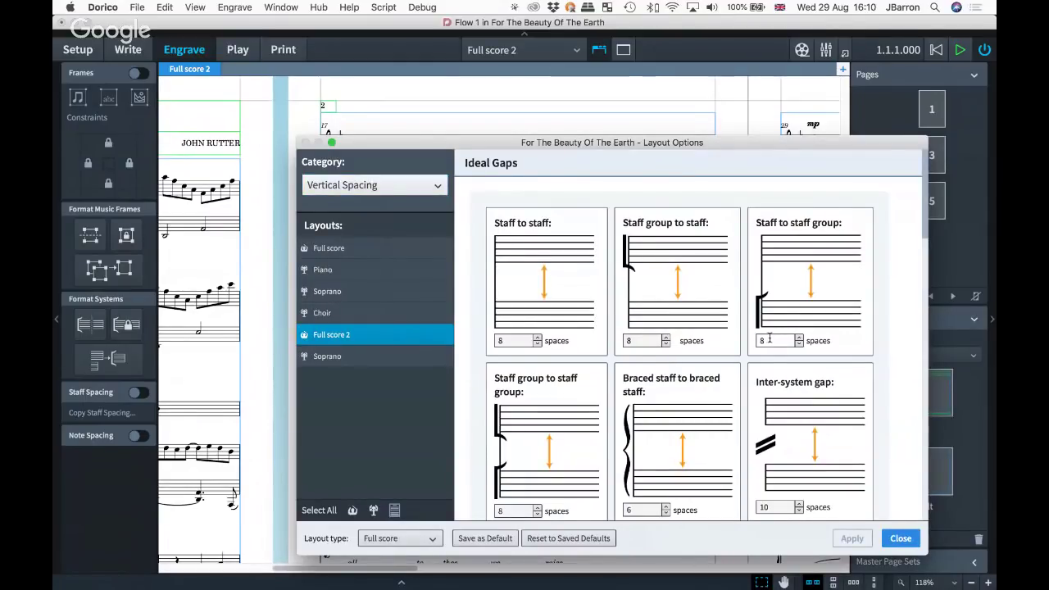
{"action": "type", "text": "6"}
{"action": "key", "text": "Tab"}
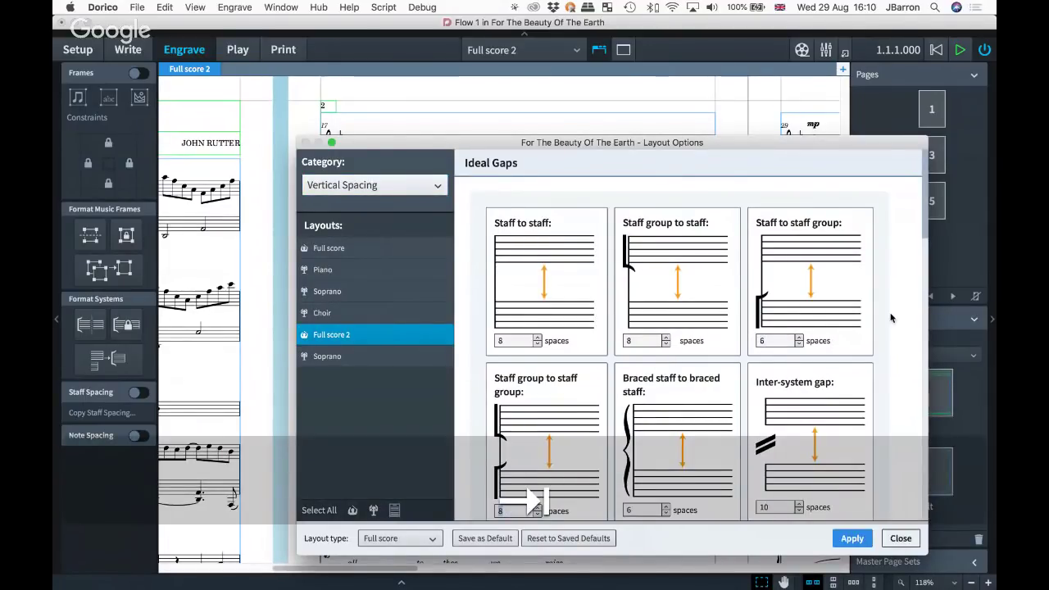
- Reduce the ideal inter-system gap to 7 spaces, apply the vertical spacing changes and close the layout options
{"action": "scroll", "coordinate": [877, 300], "scroll_direction": "down", "scroll_amount": 3}
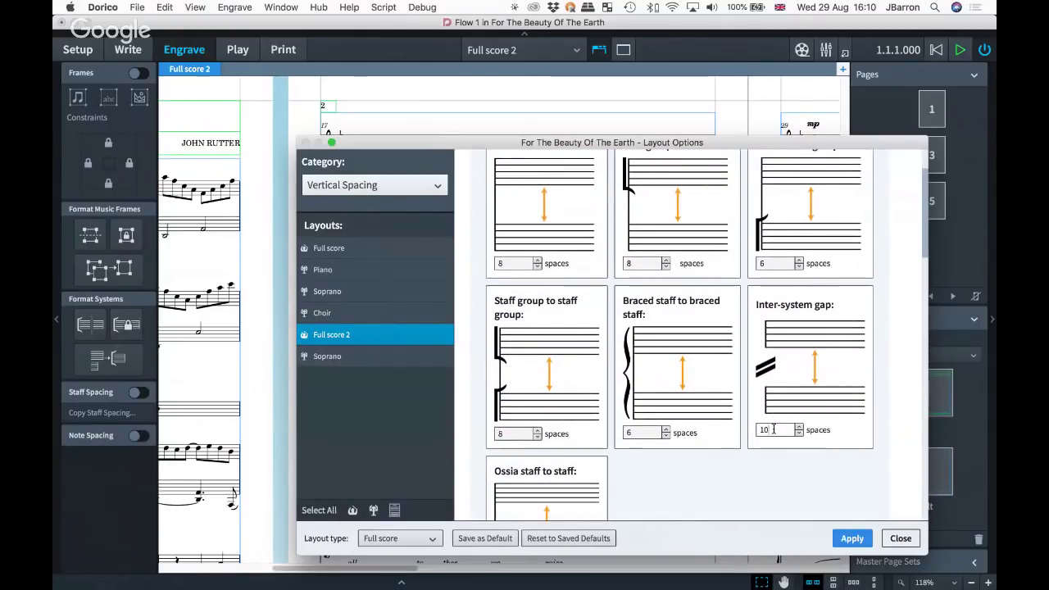
{"action": "left_click", "coordinate": [799, 434]}
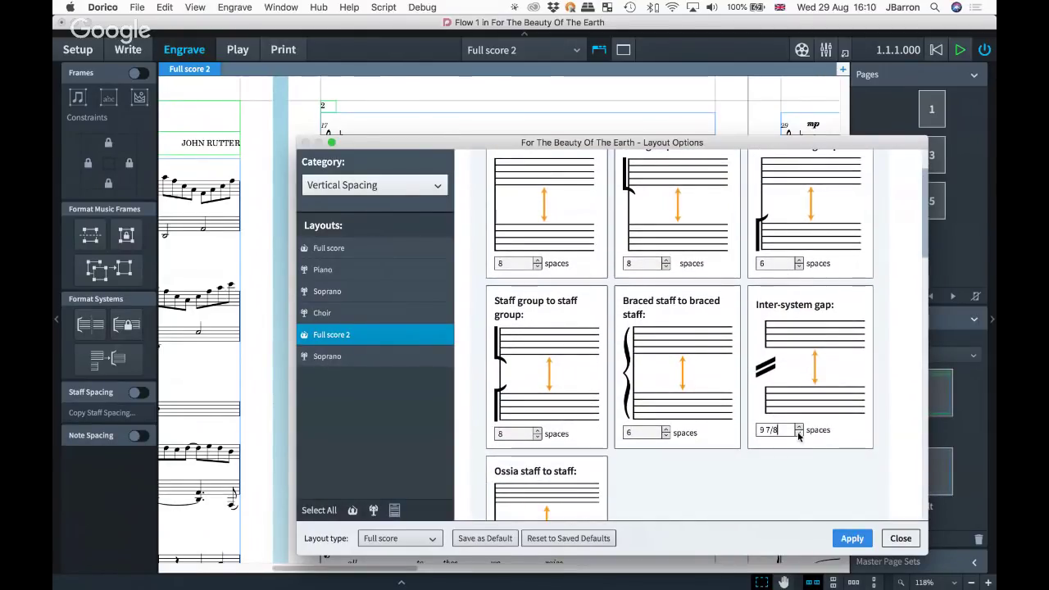
{"action": "left_click", "coordinate": [799, 435]}
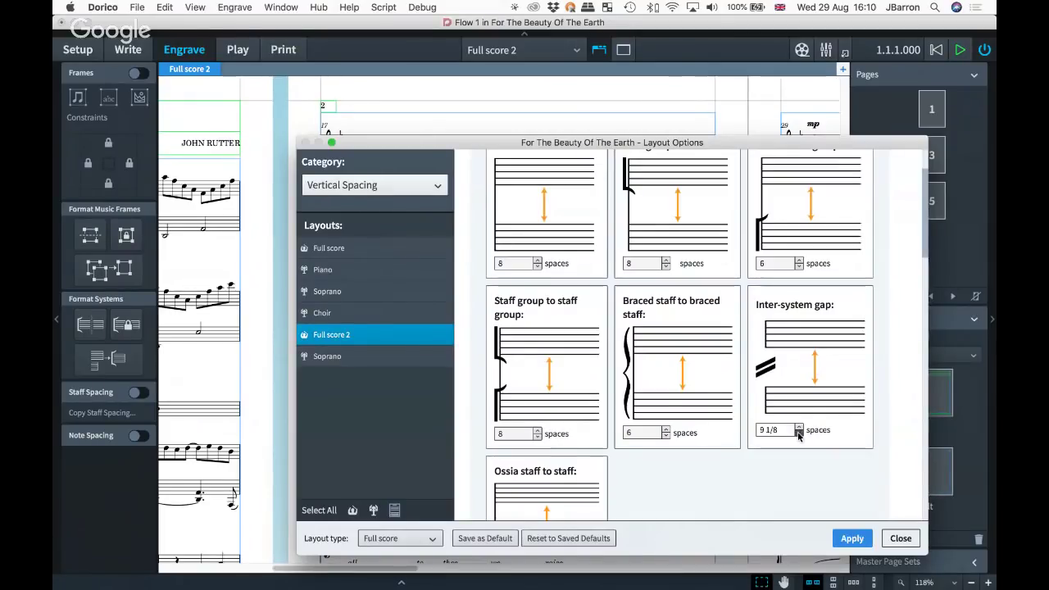
{"action": "left_click", "coordinate": [799, 435]}
{"action": "left_click", "coordinate": [799, 436]}
{"action": "left_click", "coordinate": [799, 435]}
{"action": "left_click", "coordinate": [799, 435]}
{"action": "left_click", "coordinate": [799, 435]}
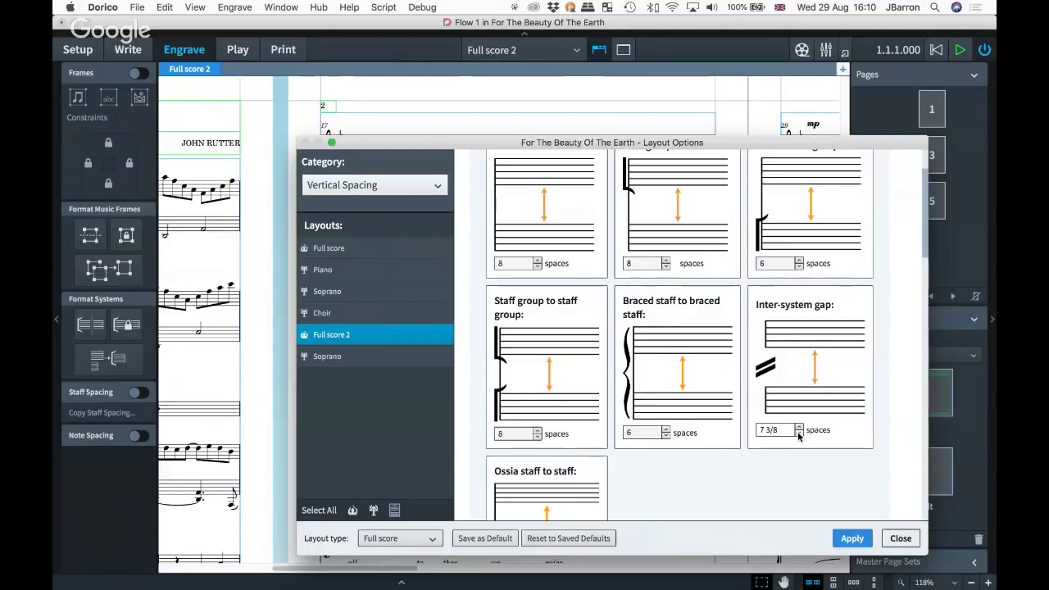
{"action": "left_click", "coordinate": [799, 435]}
{"action": "left_click", "coordinate": [799, 435]}
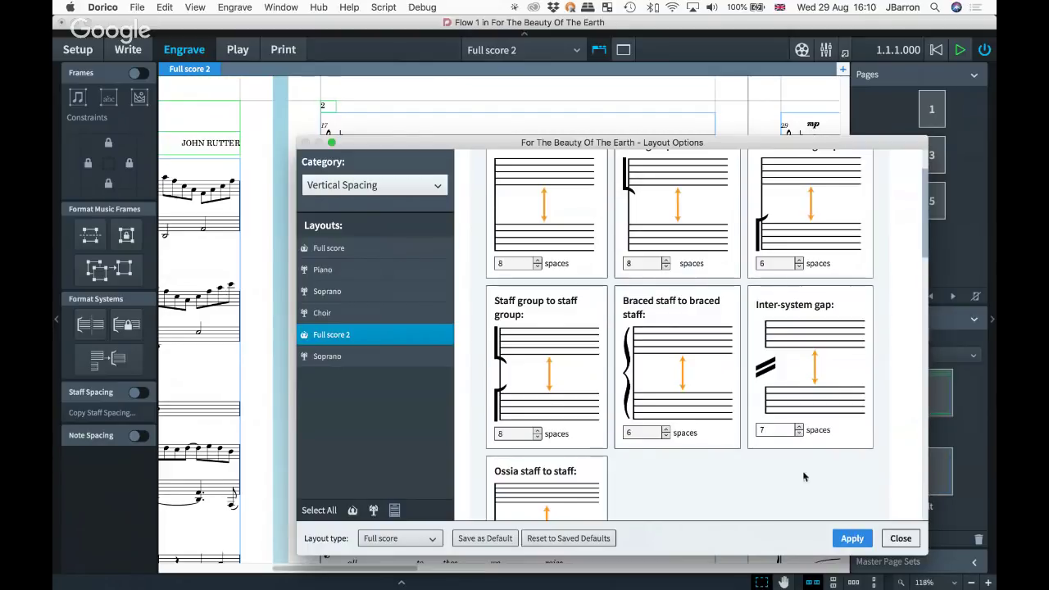
{"action": "left_click", "coordinate": [859, 538]}
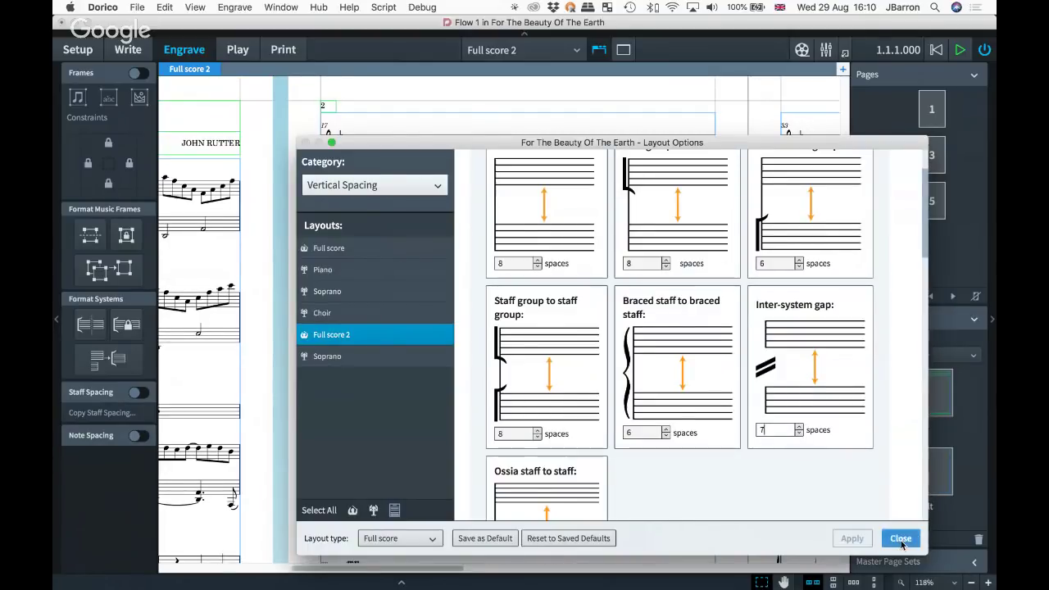
{"action": "left_click", "coordinate": [901, 539]}
- Return to Write mode and examine the system spacing and page layout across pages 1 to 4 of the score
{"action": "scroll", "coordinate": [590, 350], "scroll_direction": "left", "scroll_amount": 10}
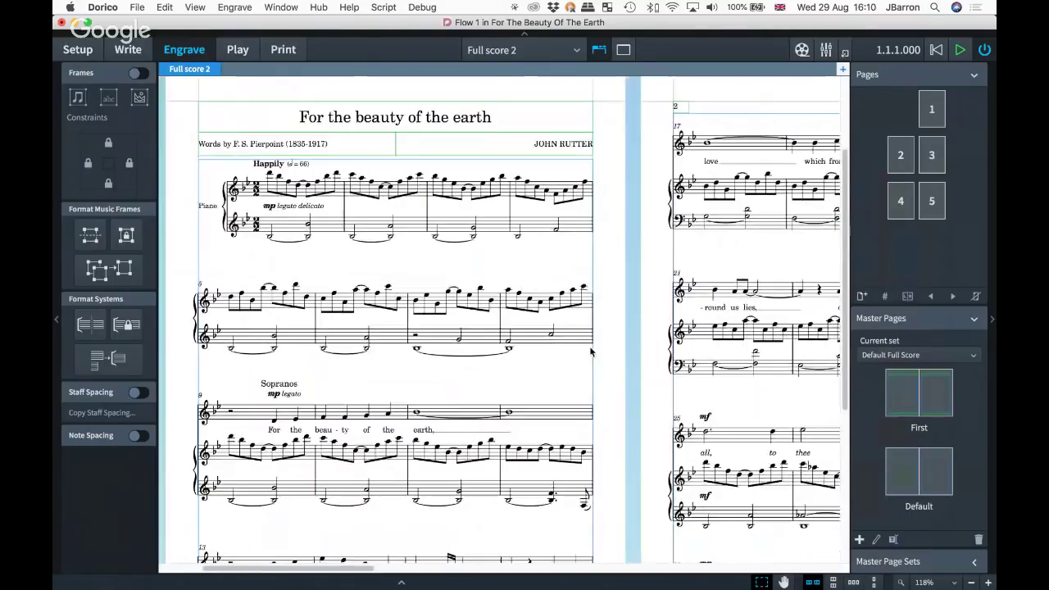
{"action": "key", "text": "super+2"}
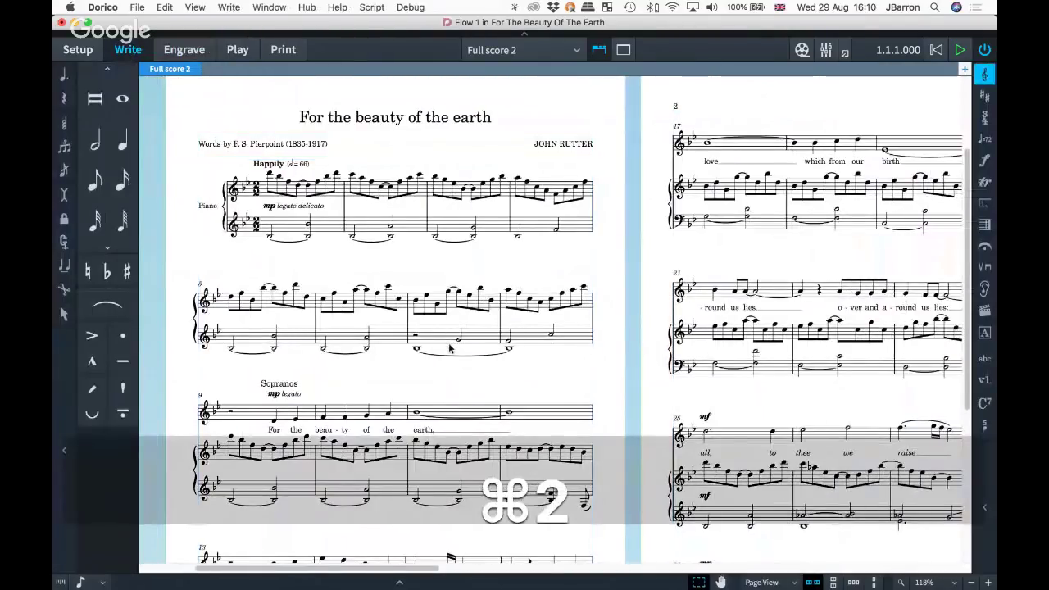
{"action": "scroll", "coordinate": [449, 348], "scroll_direction": "down", "scroll_amount": 1}
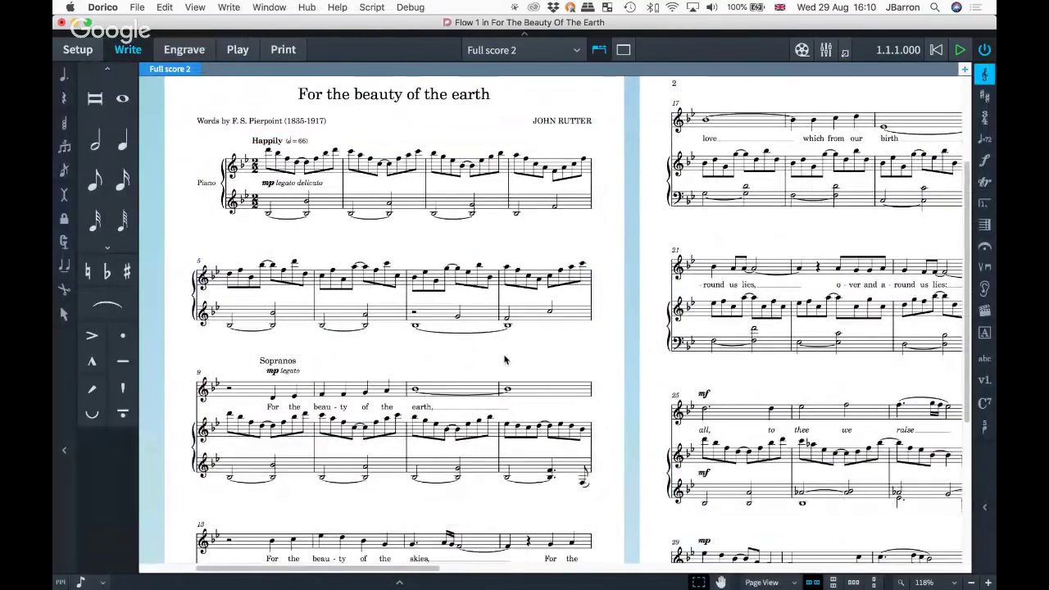
{"action": "scroll", "coordinate": [505, 359], "scroll_direction": "down", "scroll_amount": 1}
{"action": "scroll", "coordinate": [504, 359], "scroll_direction": "down", "scroll_amount": 4}
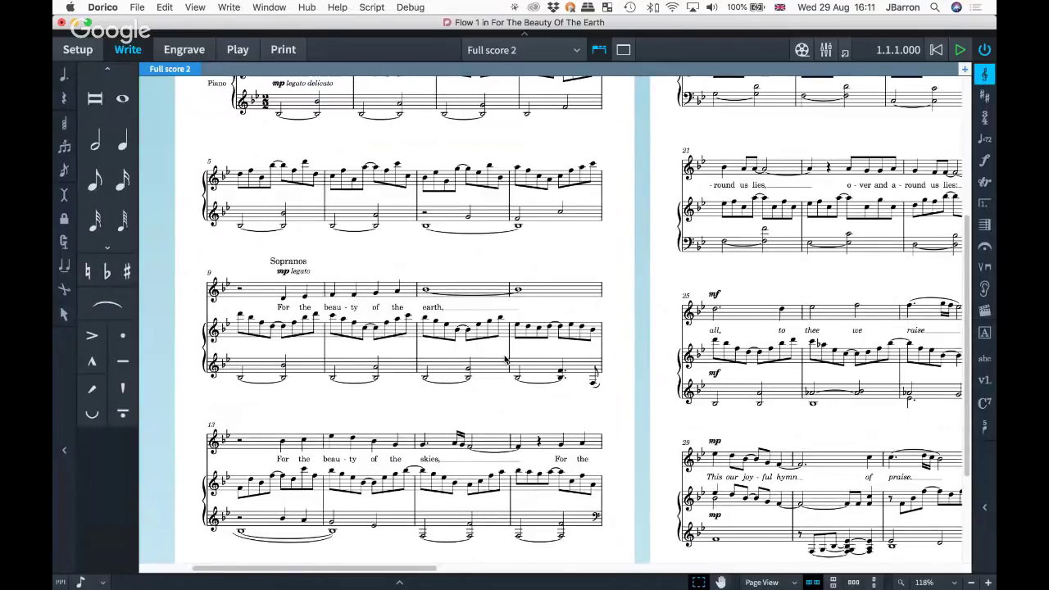
{"action": "scroll", "coordinate": [504, 359], "scroll_direction": "up", "scroll_amount": 1}
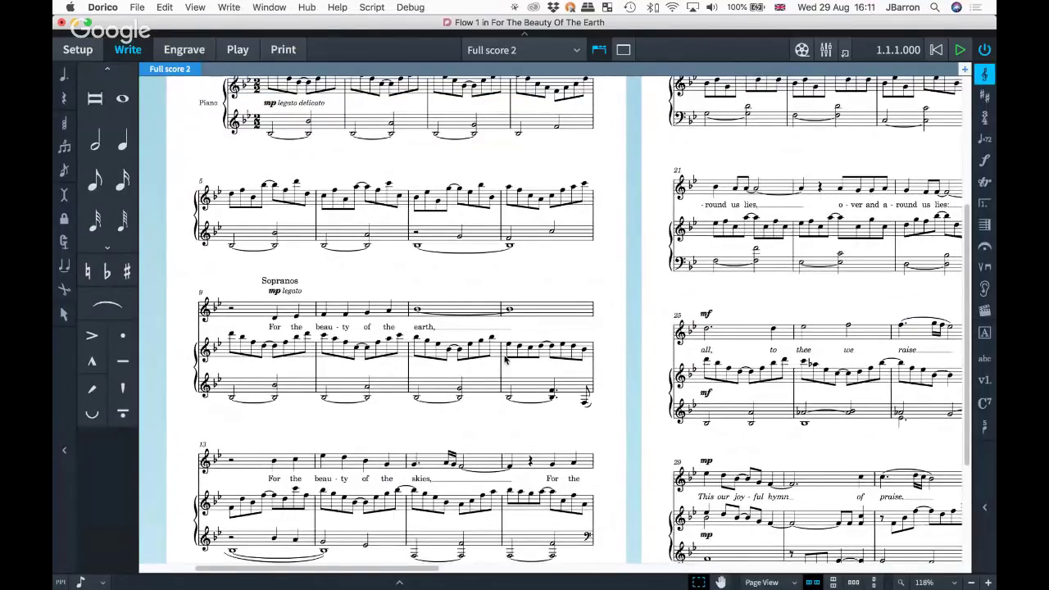
{"action": "scroll", "coordinate": [505, 358], "scroll_direction": "up", "scroll_amount": 1}
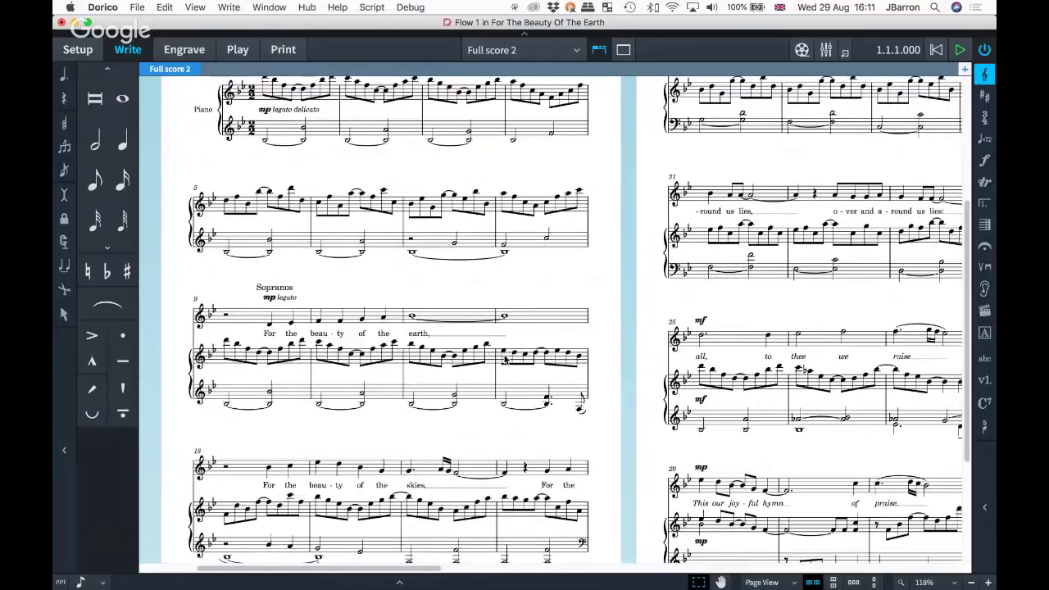
{"action": "scroll", "coordinate": [505, 359], "scroll_direction": "up", "scroll_amount": 5}
{"action": "scroll", "coordinate": [505, 359], "scroll_direction": "right", "scroll_amount": 5}
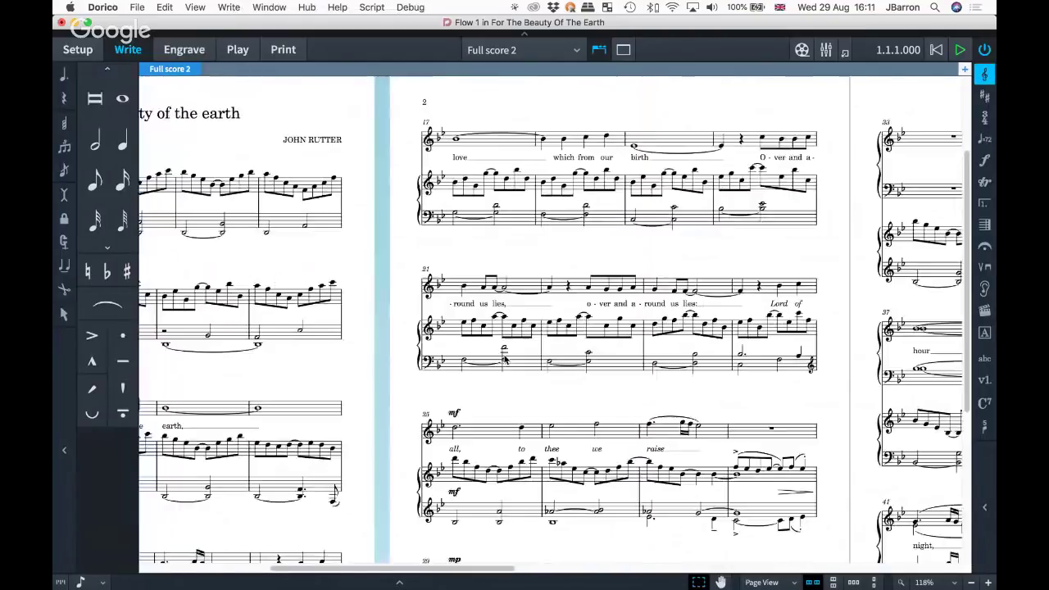
{"action": "scroll", "coordinate": [504, 359], "scroll_direction": "right", "scroll_amount": 5}
{"action": "scroll", "coordinate": [505, 359], "scroll_direction": "down", "scroll_amount": 1}
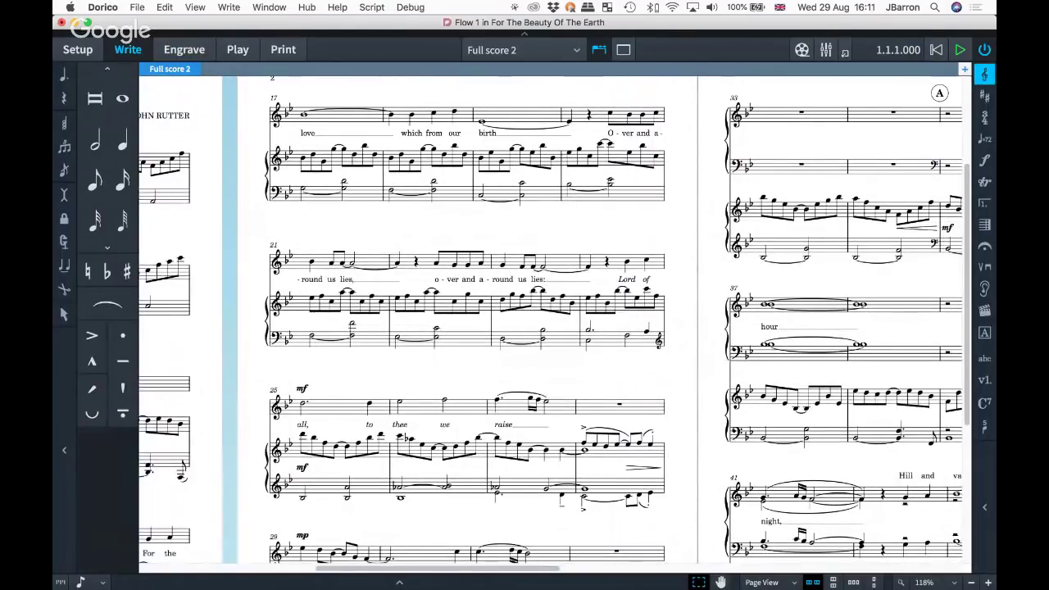
{"action": "scroll", "coordinate": [646, 385], "scroll_direction": "right", "scroll_amount": 10}
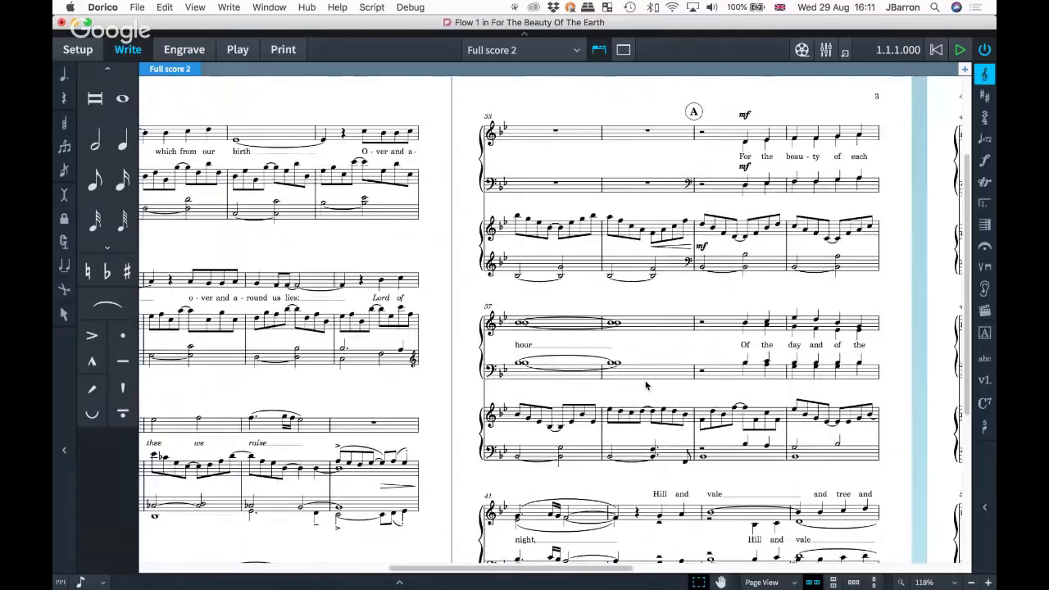
{"action": "scroll", "coordinate": [645, 385], "scroll_direction": "right", "scroll_amount": 5}
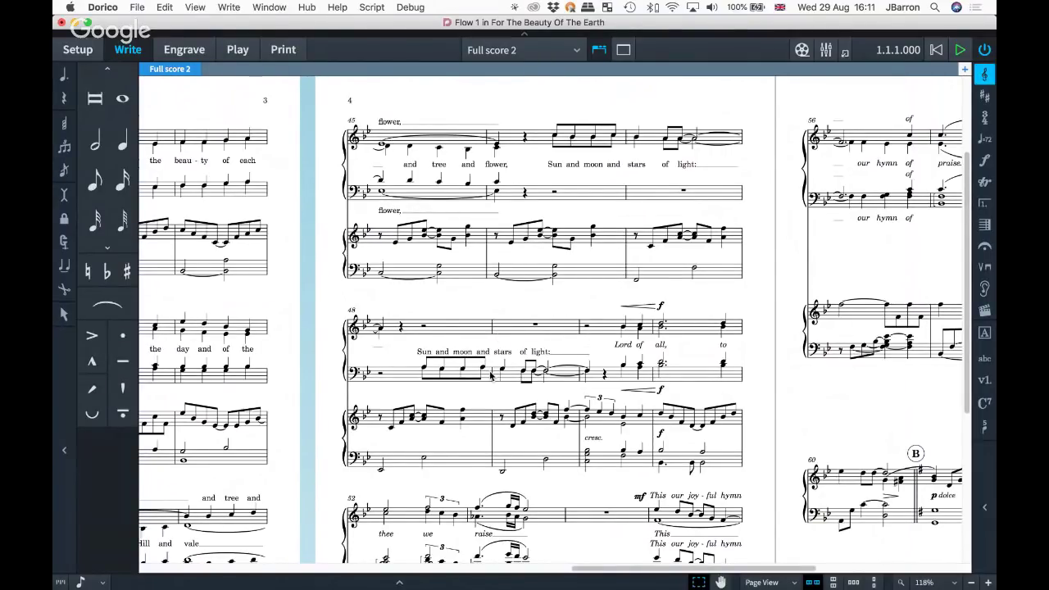
- In Engrave mode, make bars 45 to 48 at the start of page 4 into a single system
{"action": "key", "text": "super+3"}
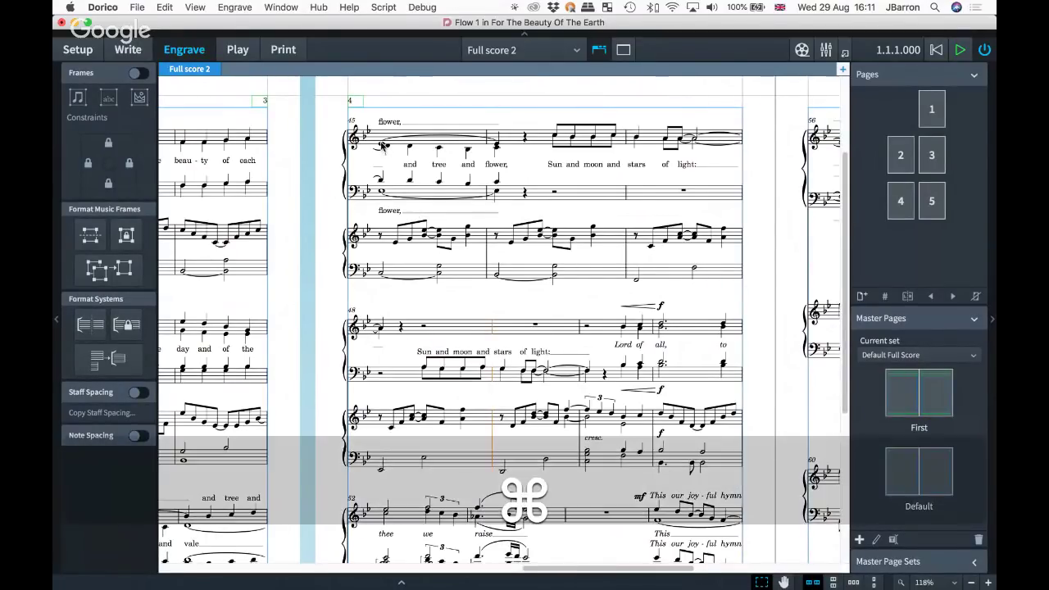
{"action": "left_click", "coordinate": [382, 143], "text": "super"}
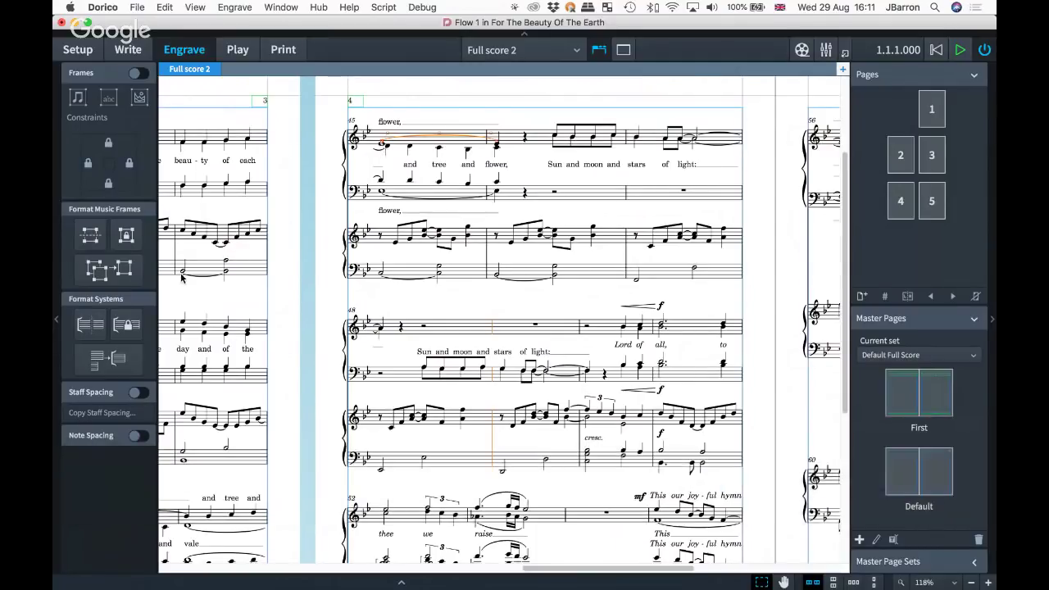
{"action": "left_click", "coordinate": [105, 354]}
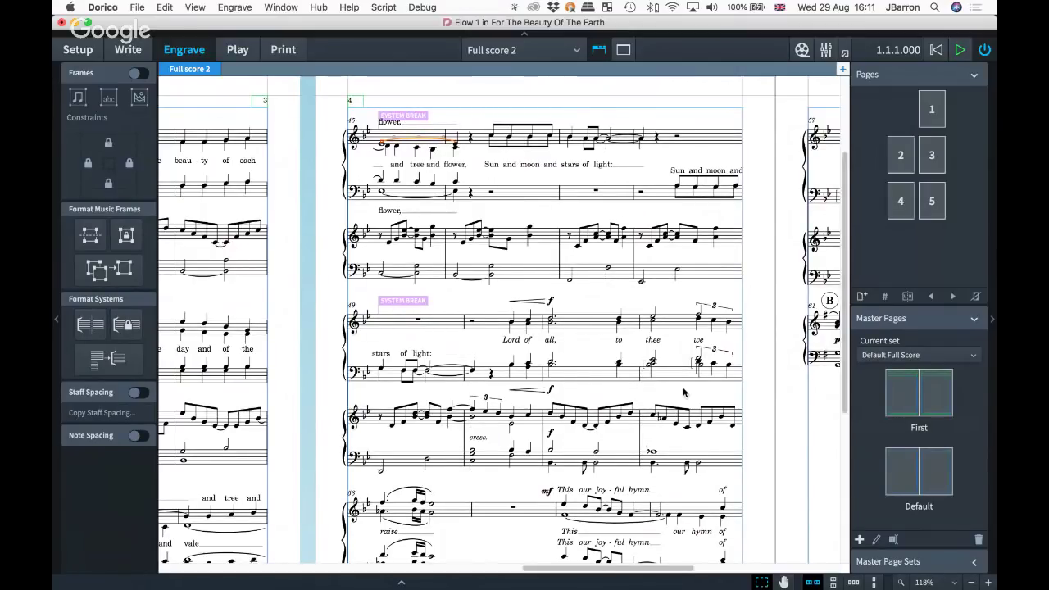
- Examine how the systems are laid out across pages 3 to 5 of the score
{"action": "scroll", "coordinate": [682, 387], "scroll_direction": "down", "scroll_amount": 1}
{"action": "scroll", "coordinate": [683, 387], "scroll_direction": "right", "scroll_amount": 1}
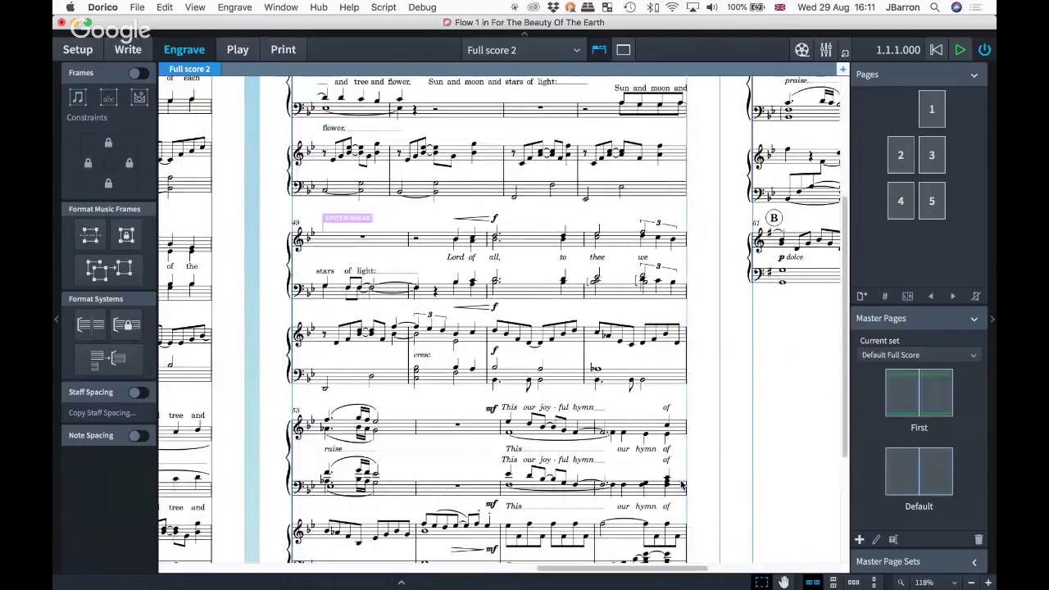
{"action": "scroll", "coordinate": [678, 482], "scroll_direction": "down", "scroll_amount": 3}
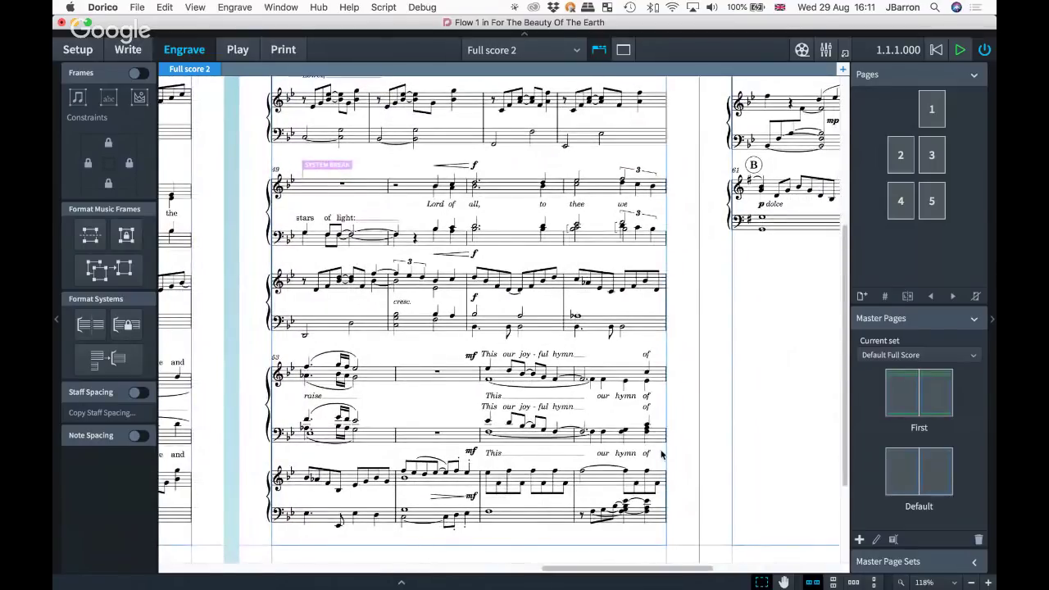
{"action": "scroll", "coordinate": [661, 455], "scroll_direction": "up", "scroll_amount": 4}
{"action": "scroll", "coordinate": [661, 455], "scroll_direction": "right", "scroll_amount": 5}
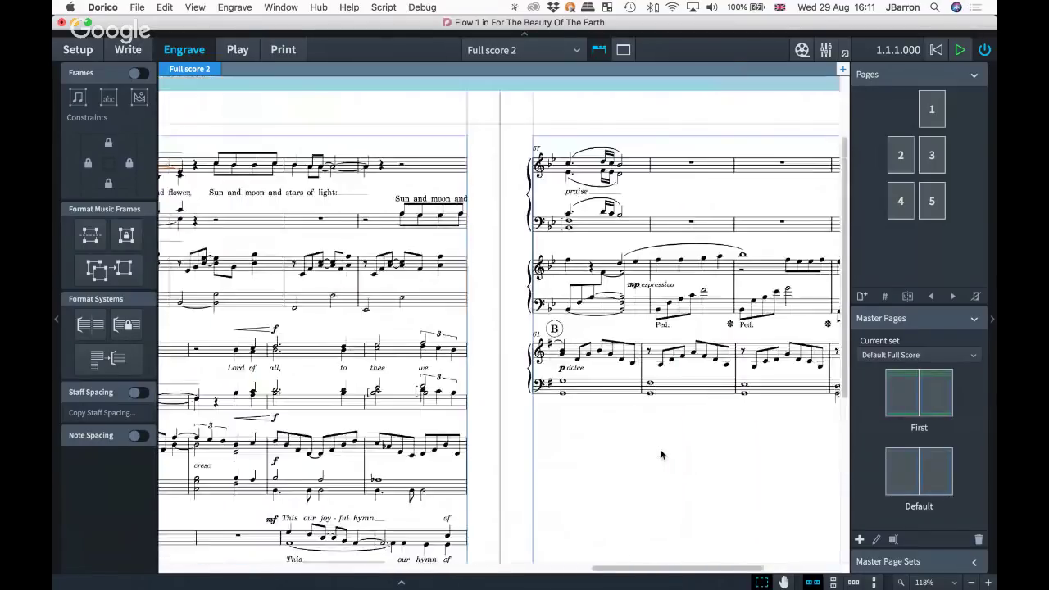
{"action": "scroll", "coordinate": [661, 455], "scroll_direction": "right", "scroll_amount": 2}
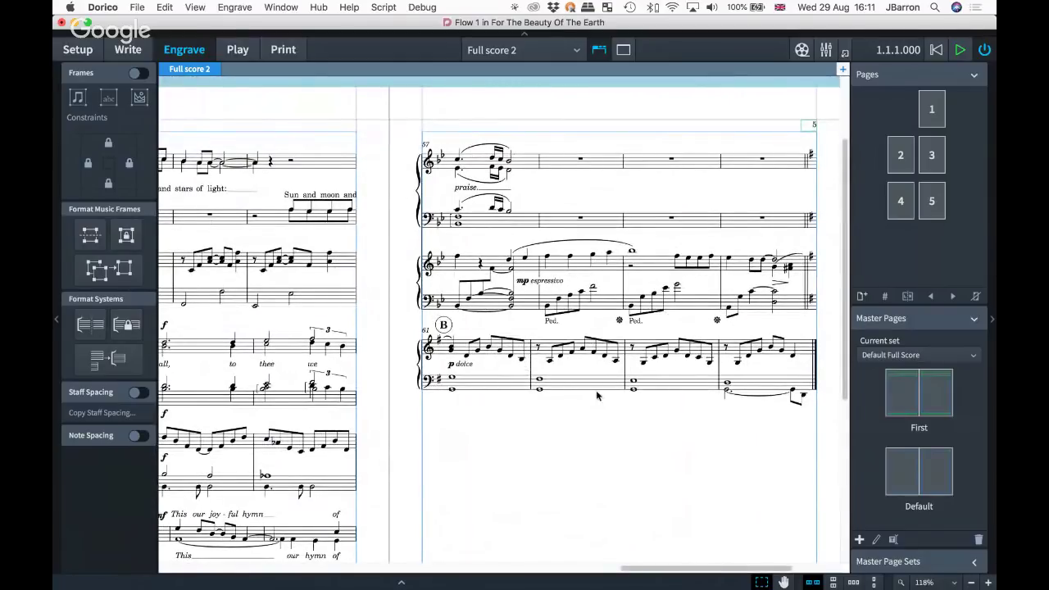
{"action": "scroll", "coordinate": [597, 396], "scroll_direction": "left", "scroll_amount": 14}
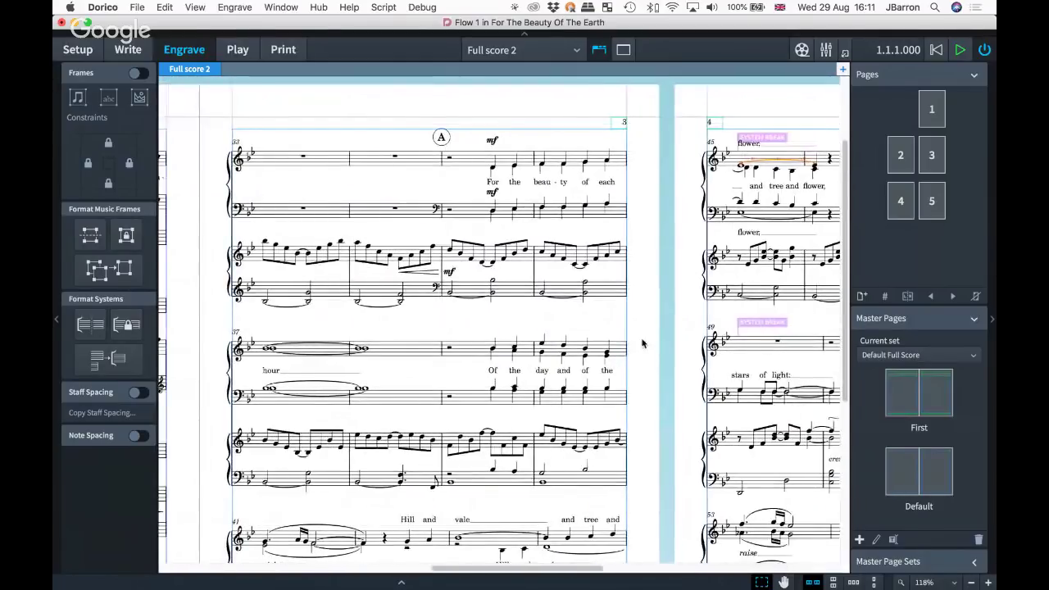
- Return to Write mode, hide the system break signposts and go back to the first page of the score
{"action": "key", "text": "super+2"}
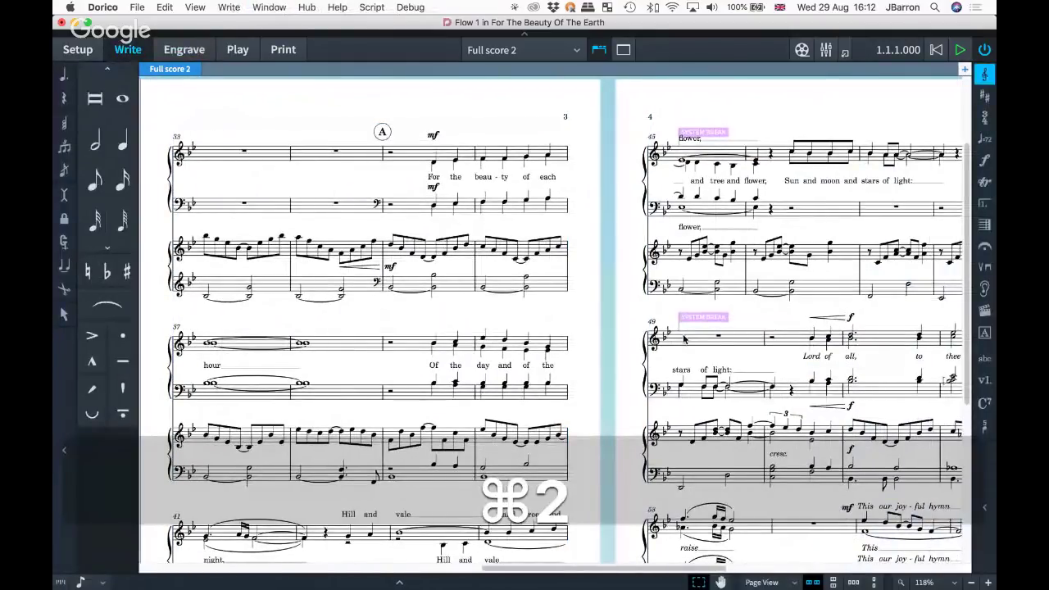
{"action": "key", "text": "alt+super+s"}
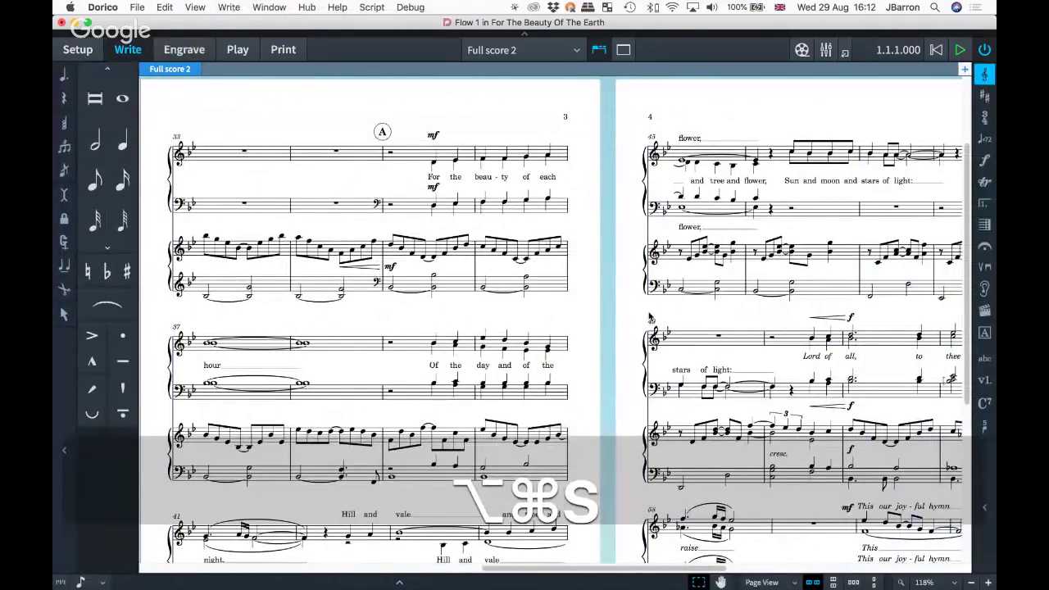
{"action": "scroll", "coordinate": [648, 317], "scroll_direction": "right", "scroll_amount": 3}
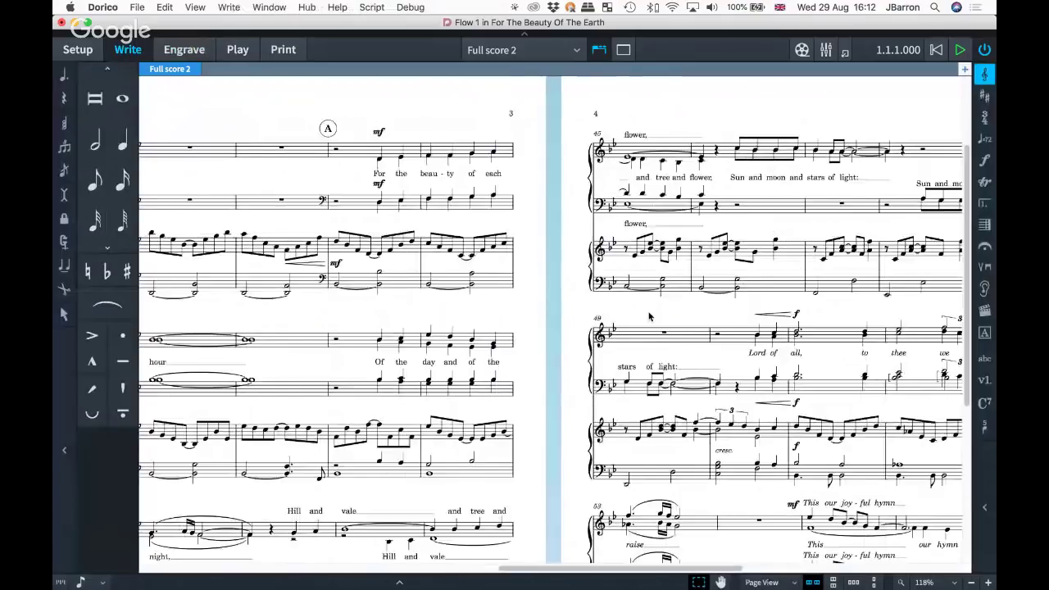
{"action": "scroll", "coordinate": [648, 317], "scroll_direction": "left", "scroll_amount": 10}
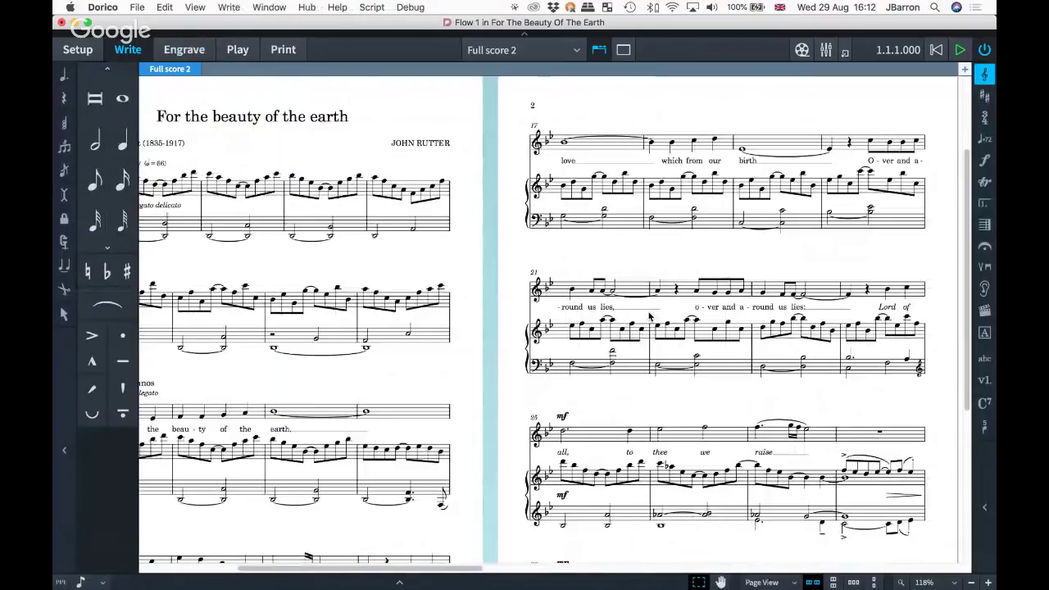
{"action": "scroll", "coordinate": [648, 316], "scroll_direction": "left", "scroll_amount": 5}
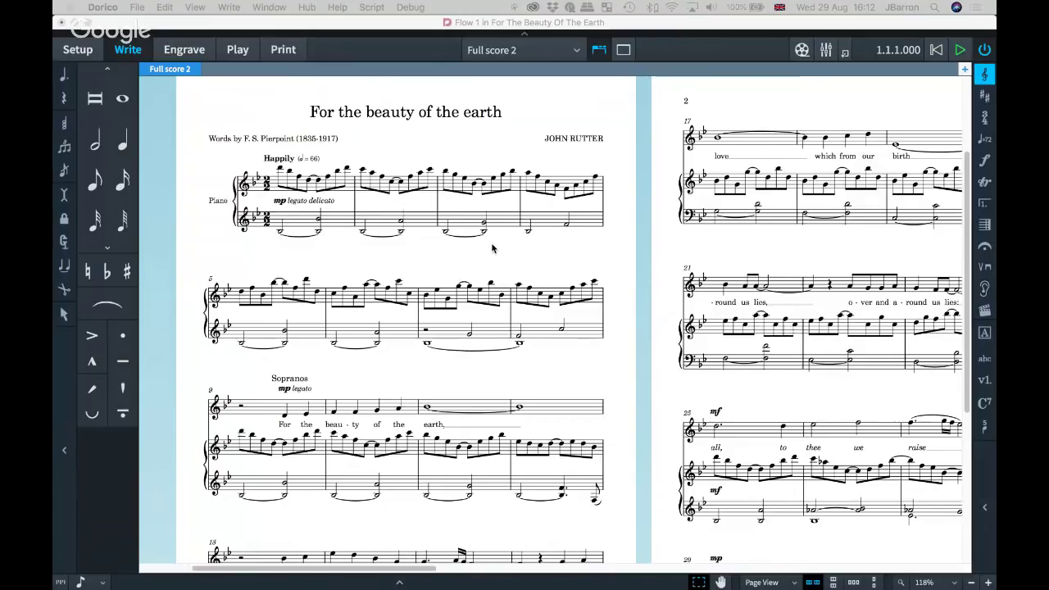
- Switch to the Futura drum set project and look over the notation on its first page
{"action": "key", "text": "super"}
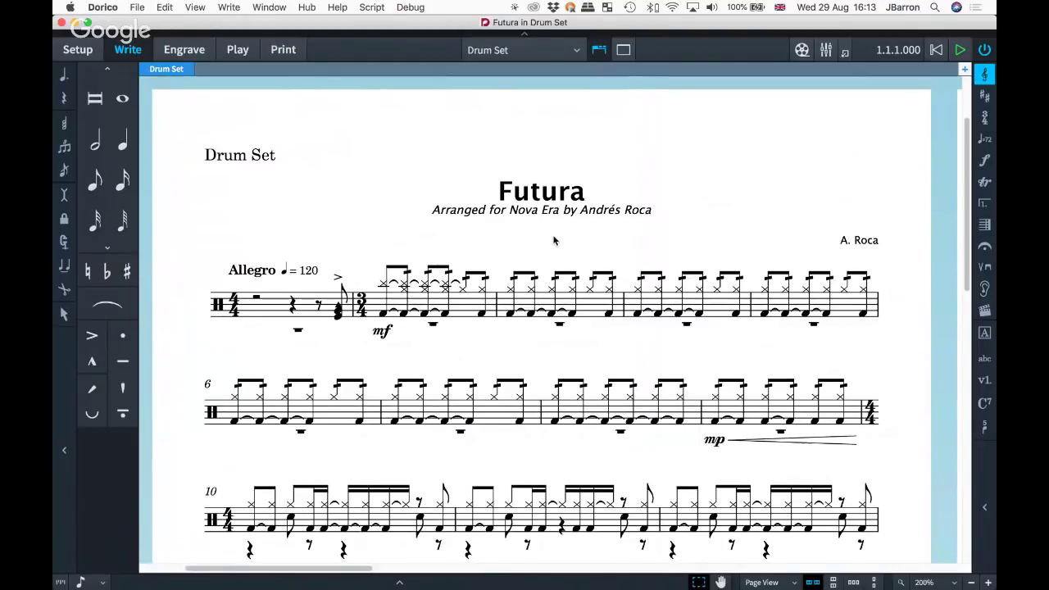
{"action": "scroll", "coordinate": [553, 240], "scroll_direction": "down", "scroll_amount": 3}
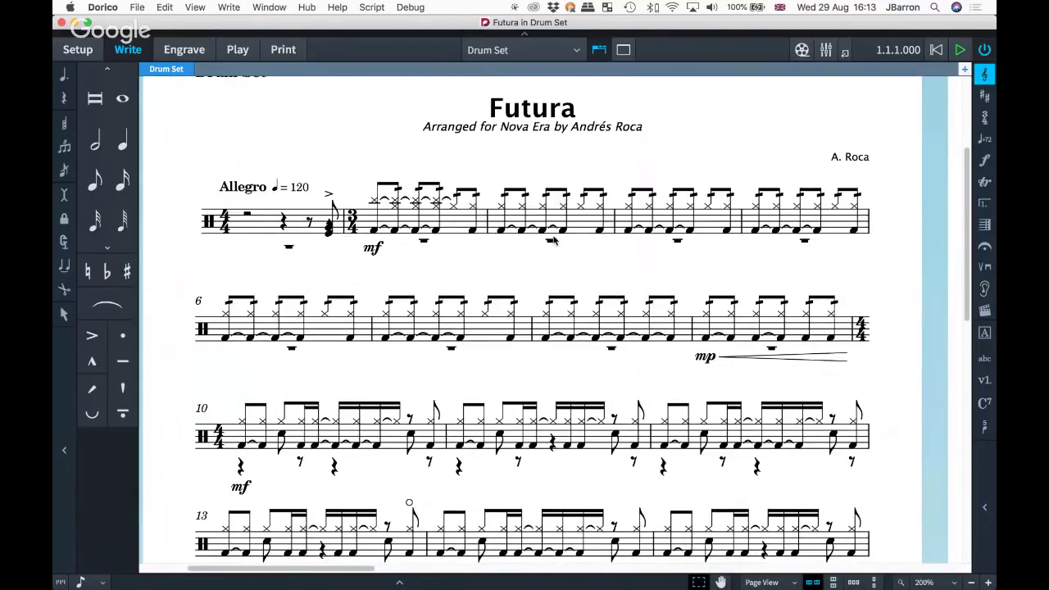
{"action": "scroll", "coordinate": [554, 240], "scroll_direction": "down", "scroll_amount": 3}
{"action": "scroll", "coordinate": [554, 240], "scroll_direction": "right", "scroll_amount": 2}
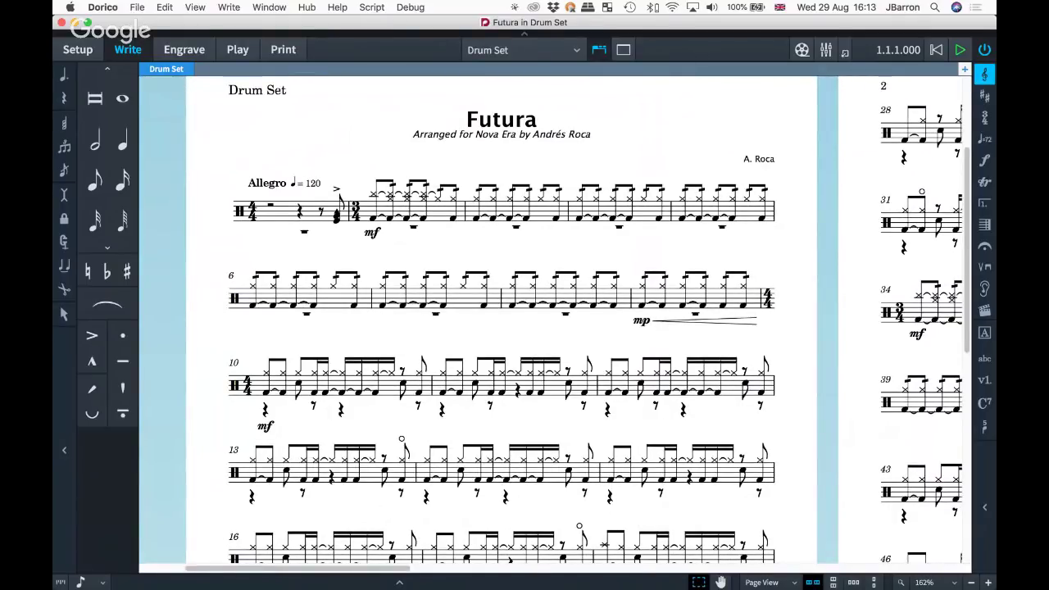
- Open Drum kit.pdf in Preview and arrange its window beneath a shortened Dorico window so both versions can be compared
{"action": "key", "text": "super+Tab"}
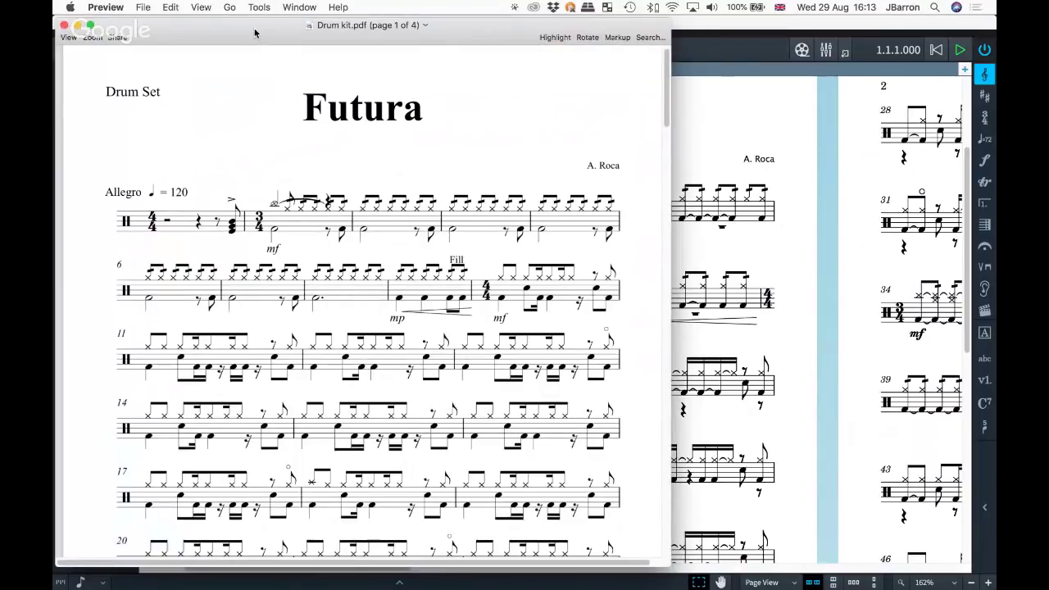
{"action": "left_click_drag", "start_coordinate": [254, 33], "coordinate": [364, 471]}
{"action": "scroll", "coordinate": [327, 480], "scroll_direction": "down", "scroll_amount": 3}
{"action": "left_click", "coordinate": [429, 424]}
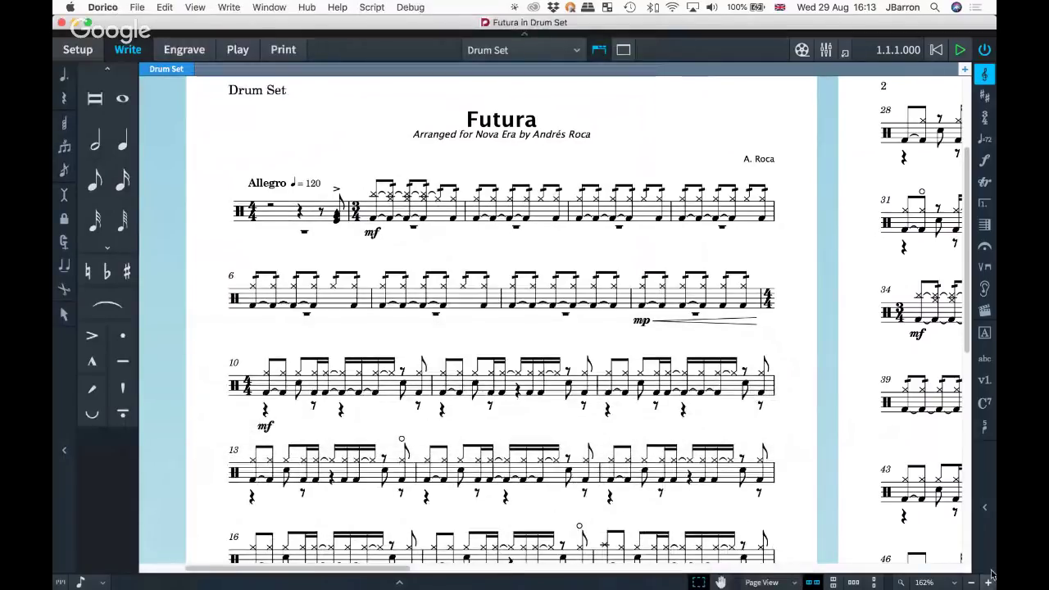
{"action": "left_click_drag", "start_coordinate": [993, 587], "coordinate": [972, 467]}
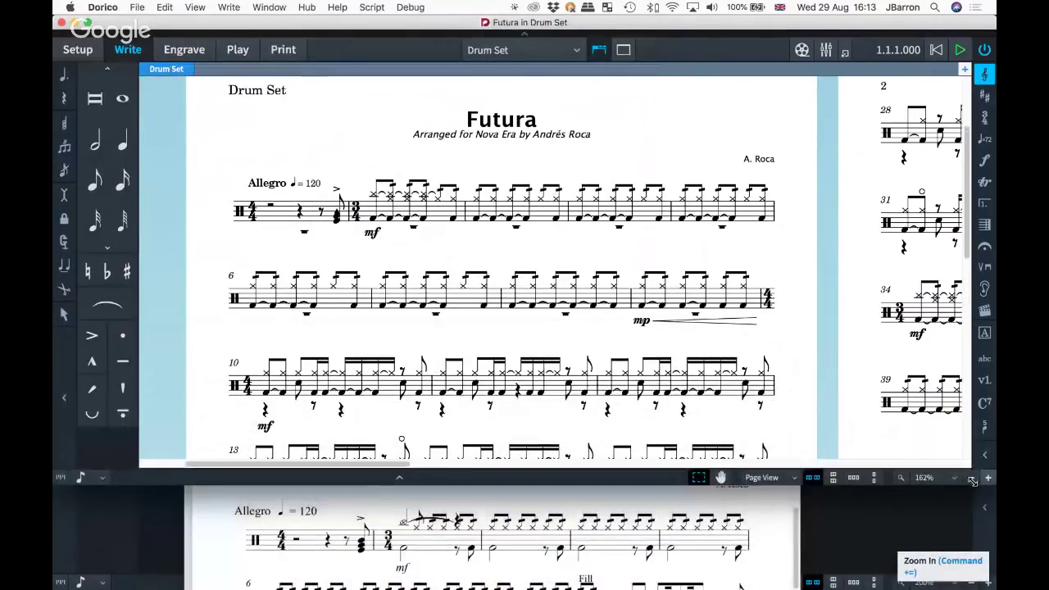
{"action": "left_click", "coordinate": [437, 506]}
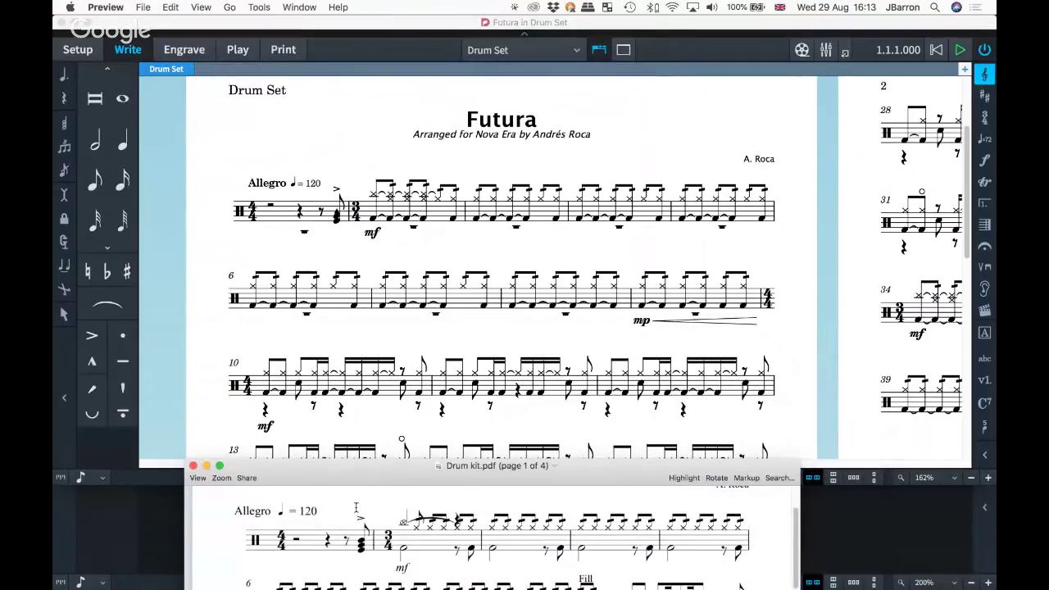
{"action": "left_click", "coordinate": [316, 329]}
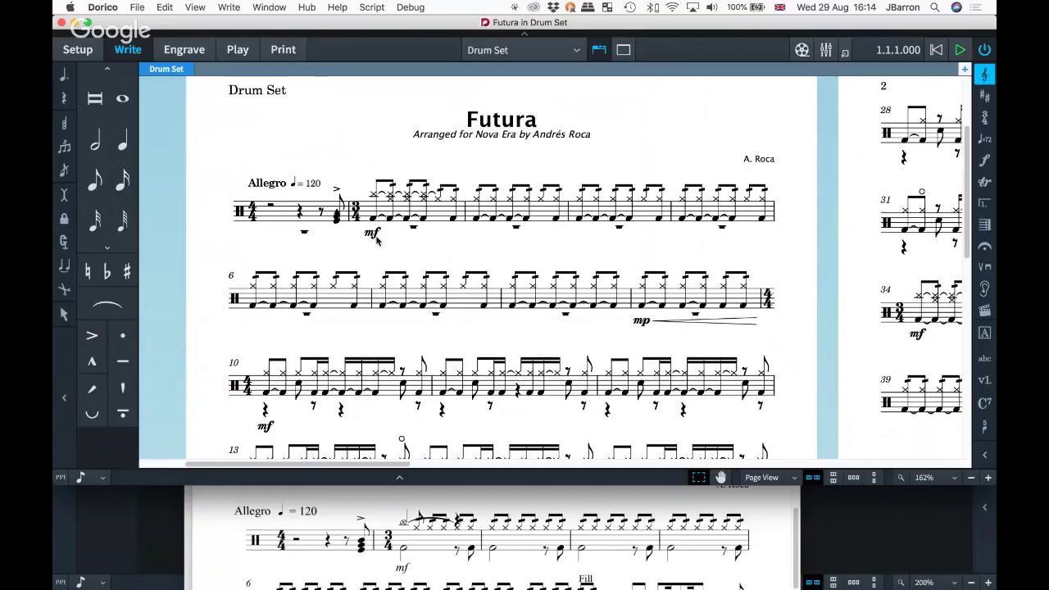
- In Setup mode, open the percussion kit editor for the Drum Set player's instrument
{"action": "left_click", "coordinate": [75, 50]}
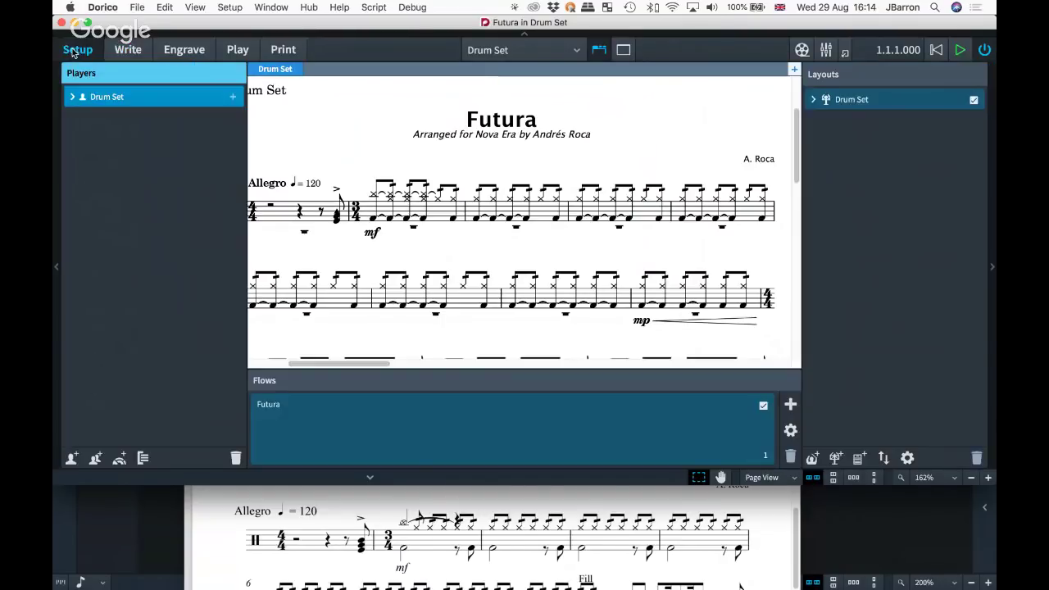
{"action": "left_click", "coordinate": [76, 98]}
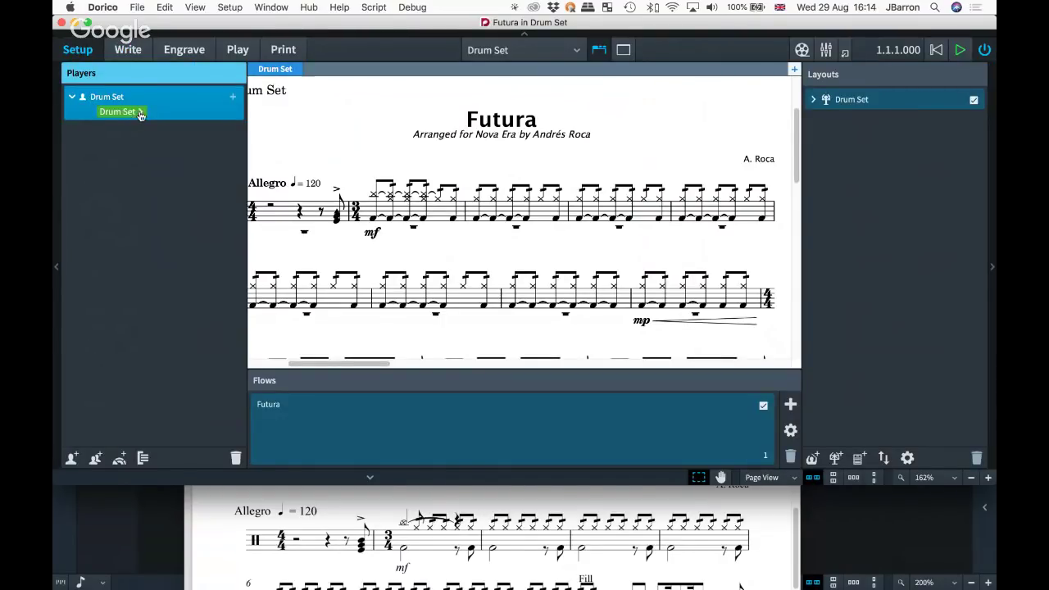
{"action": "left_click", "coordinate": [140, 116]}
{"action": "left_click", "coordinate": [175, 155]}
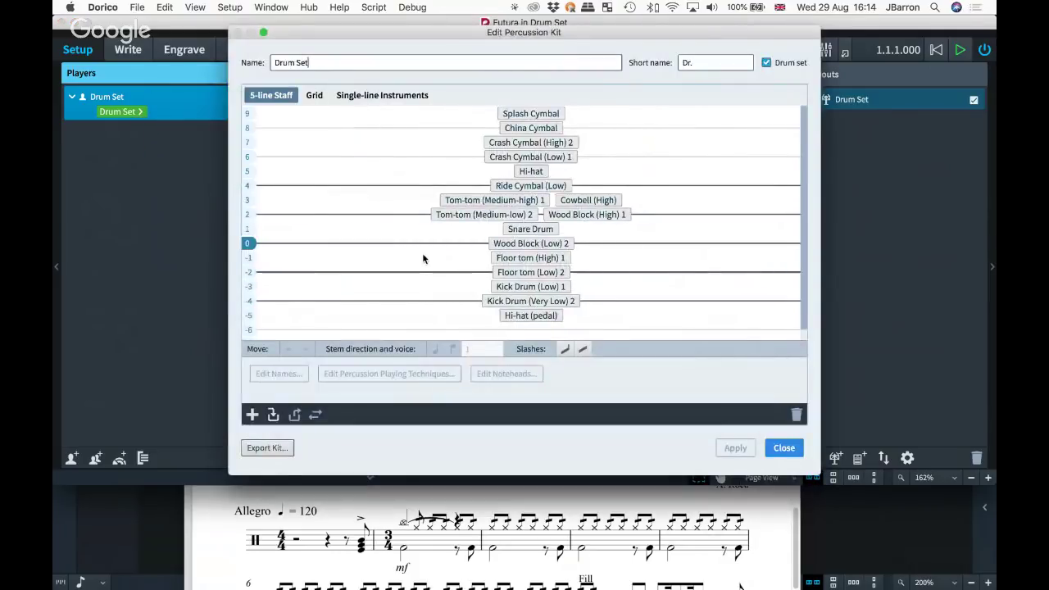
- Set the Kick Drum (Low) 1 to the stem-down voice 1 and apply the change to the kit
{"action": "left_click_drag", "start_coordinate": [434, 32], "coordinate": [668, 104]}
{"action": "left_click", "coordinate": [771, 361]}
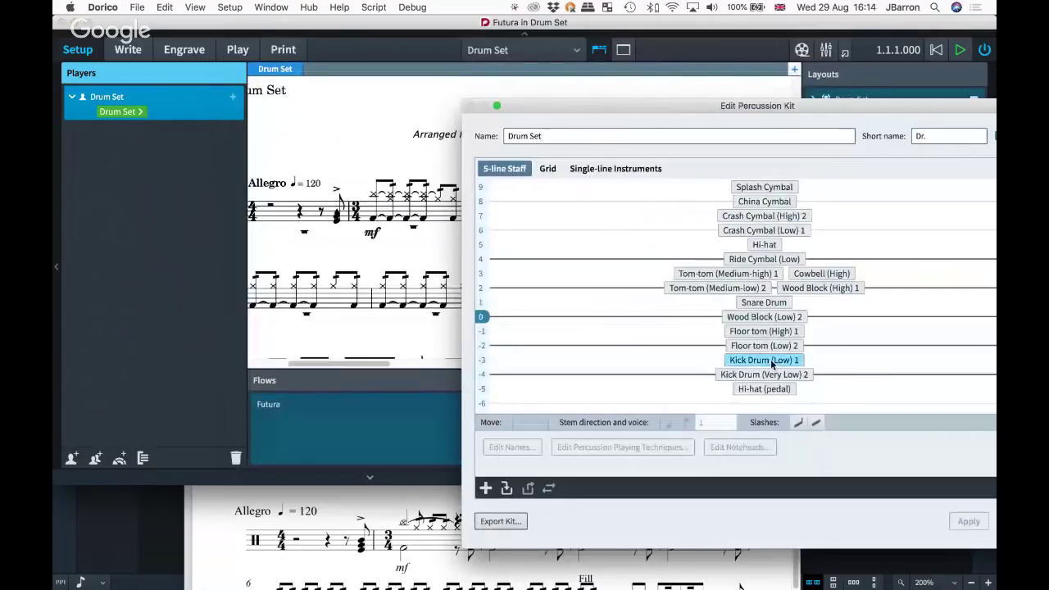
{"action": "left_click", "coordinate": [758, 360]}
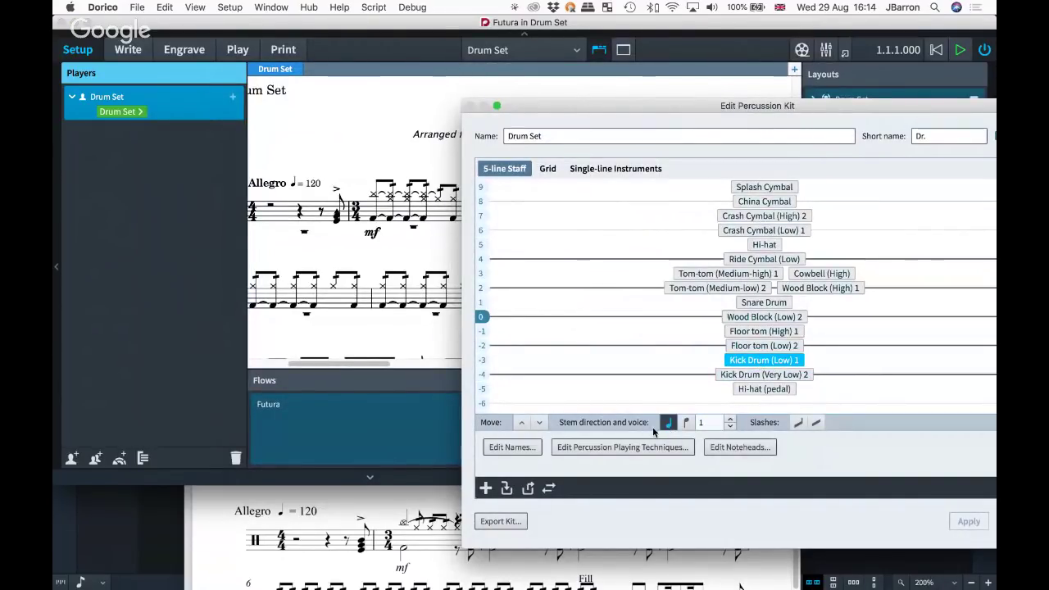
{"action": "left_click", "coordinate": [686, 422]}
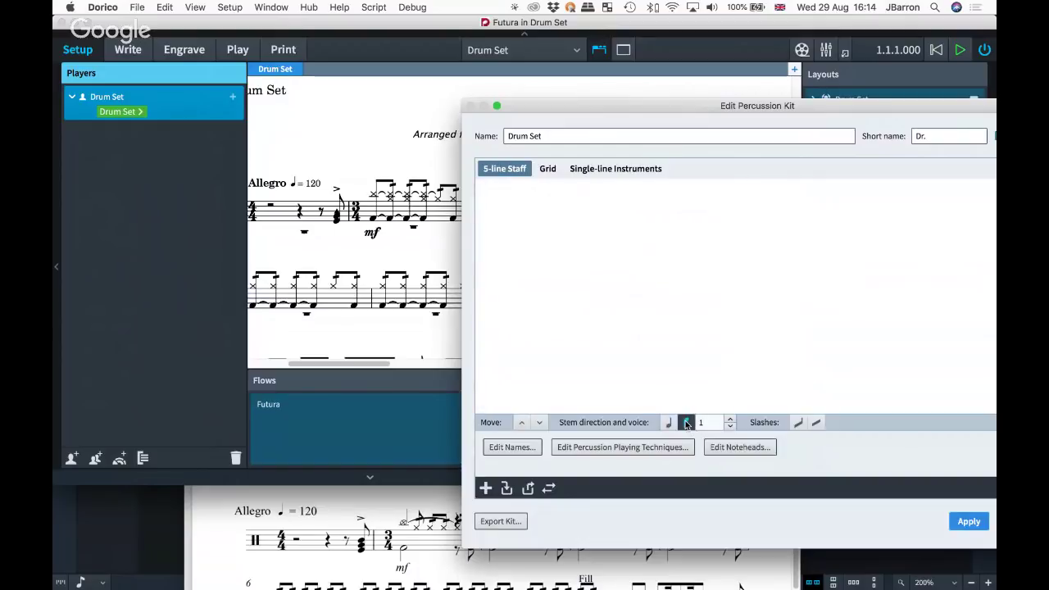
{"action": "left_click", "coordinate": [965, 521]}
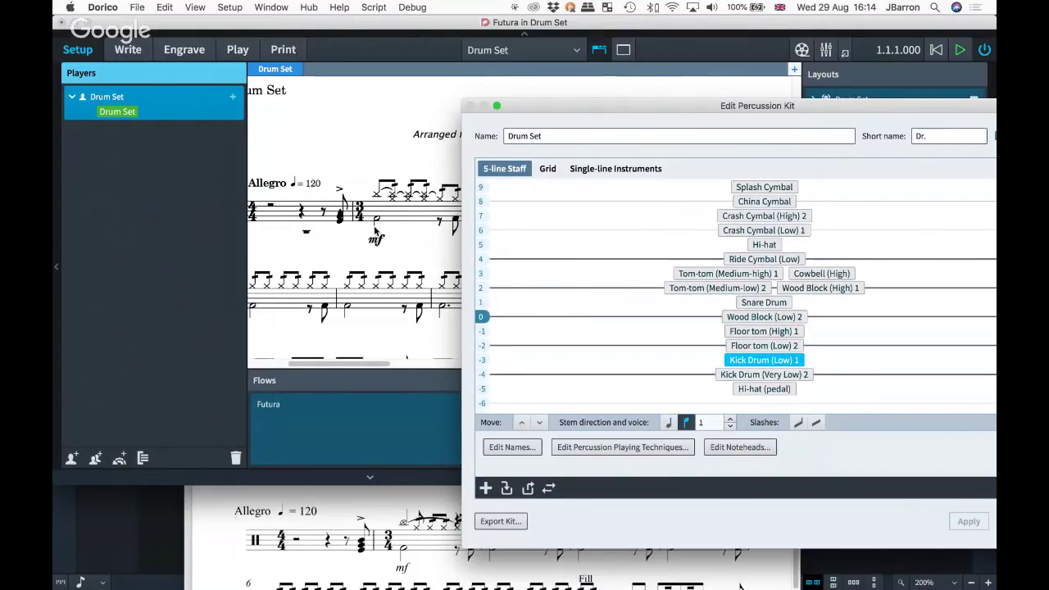
- Switch to Write mode and examine the kick drum notation and rests beside the open kit editor
{"action": "key", "text": "super+2"}
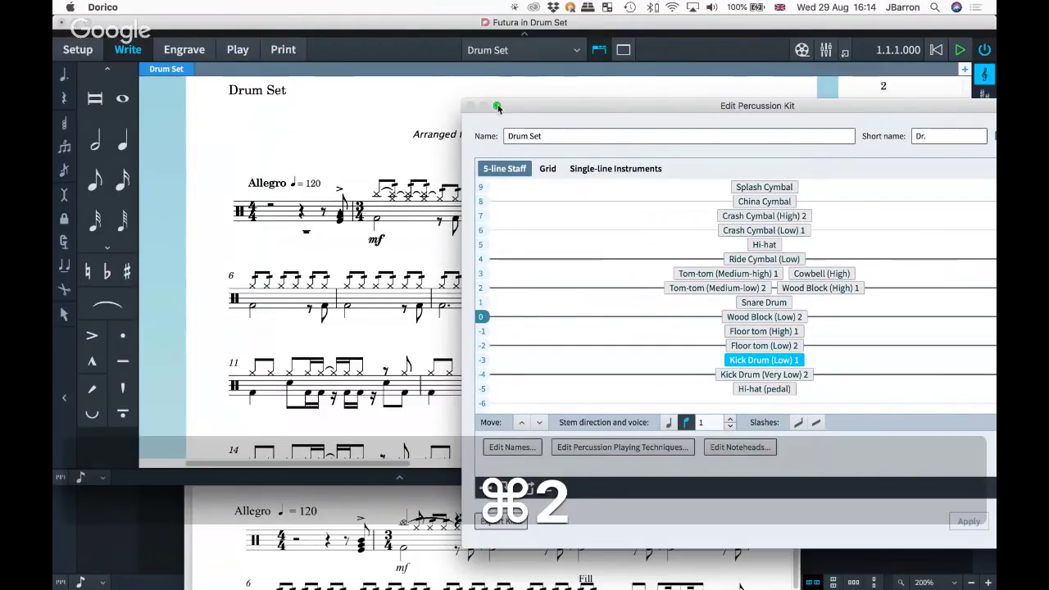
{"action": "scroll", "coordinate": [407, 185], "scroll_direction": "right", "scroll_amount": 2}
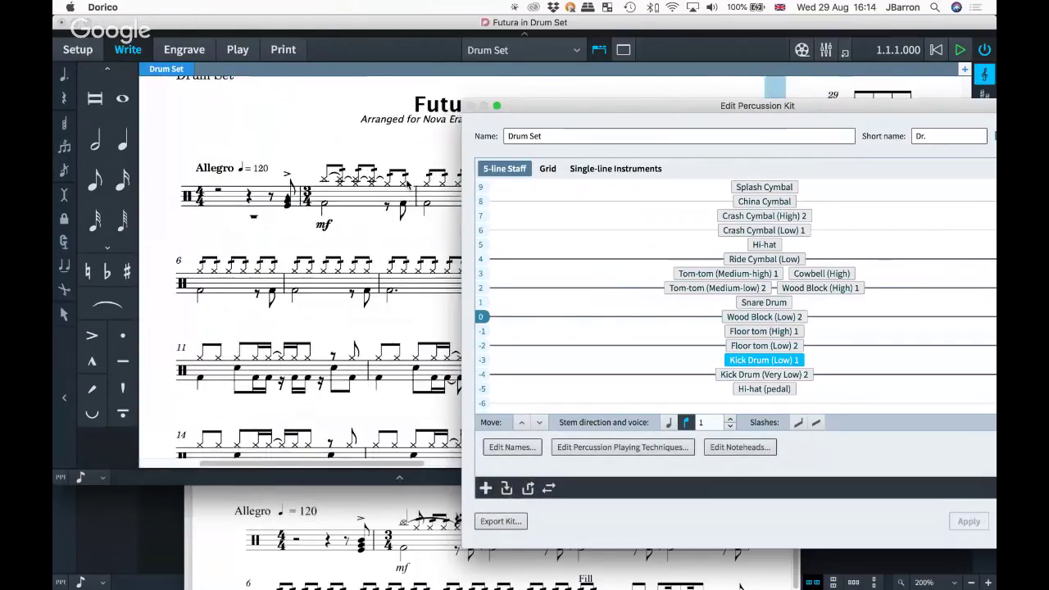
{"action": "scroll", "coordinate": [407, 185], "scroll_direction": "down", "scroll_amount": 2}
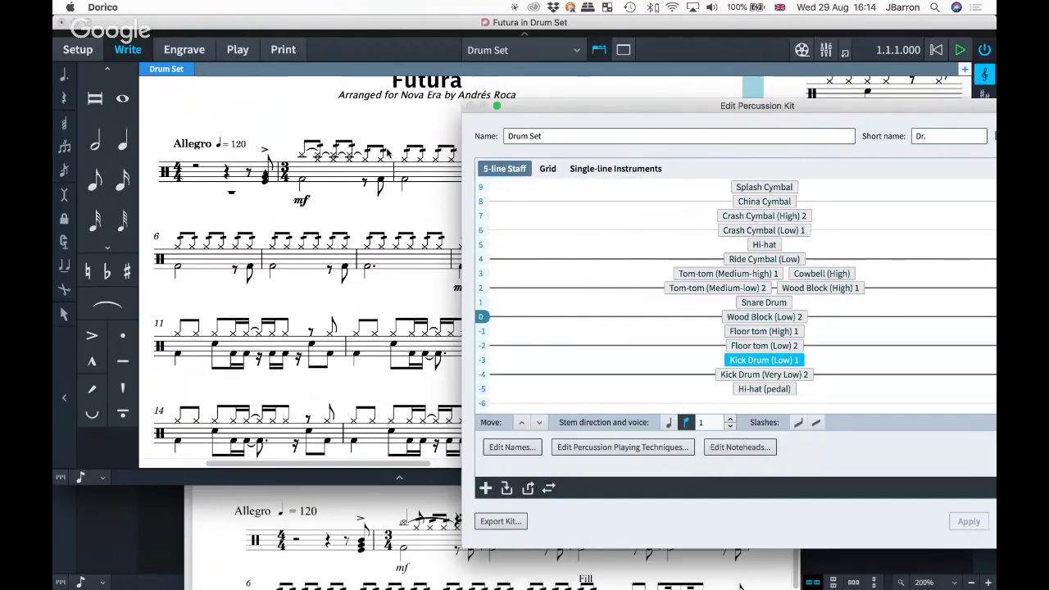
- Replace the Wood Block (Low) 2 on the kit's middle staff line with a Tom-tom (Medium)
{"action": "left_click_drag", "start_coordinate": [534, 100], "coordinate": [475, 129]}
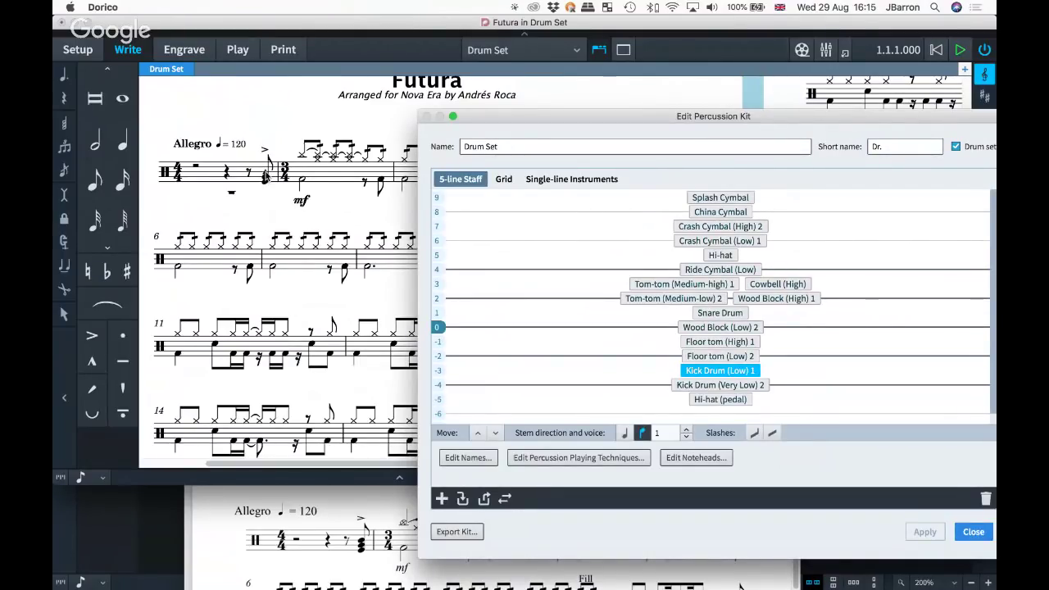
{"action": "left_click", "coordinate": [711, 327]}
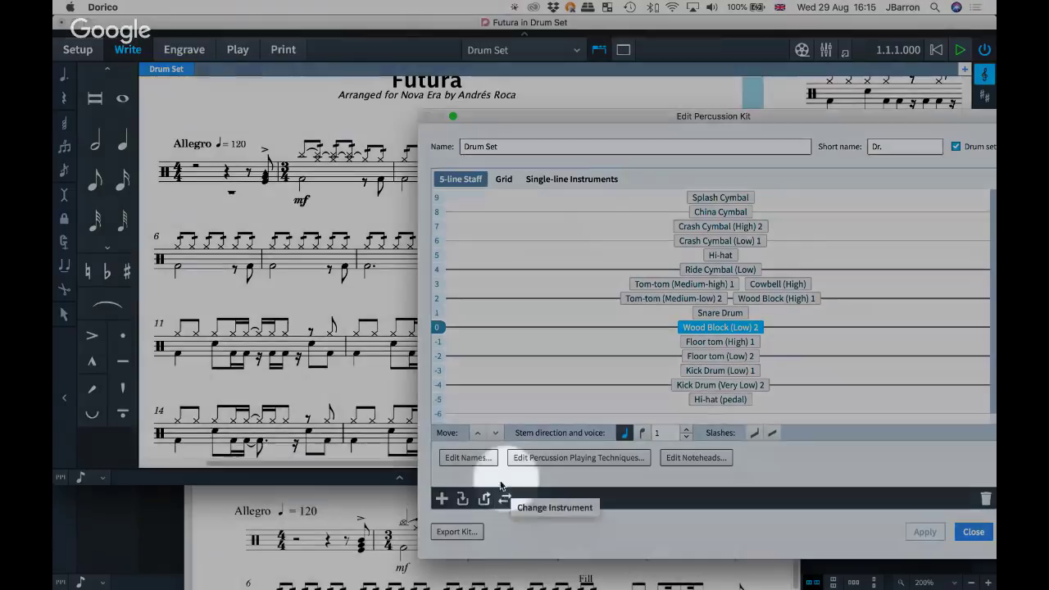
{"action": "left_click", "coordinate": [508, 503]}
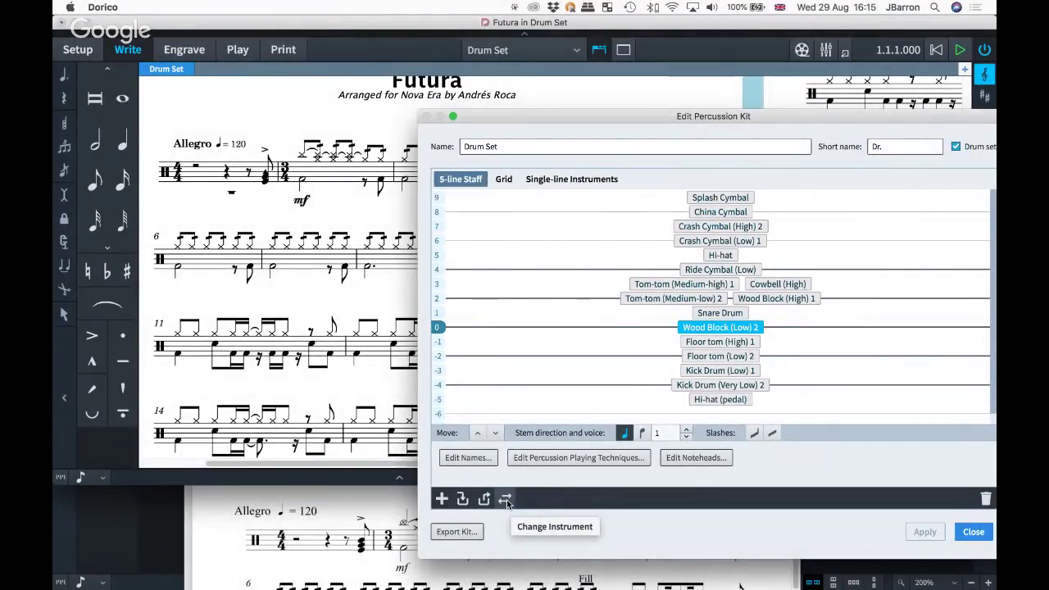
{"action": "type", "text": "tom"}
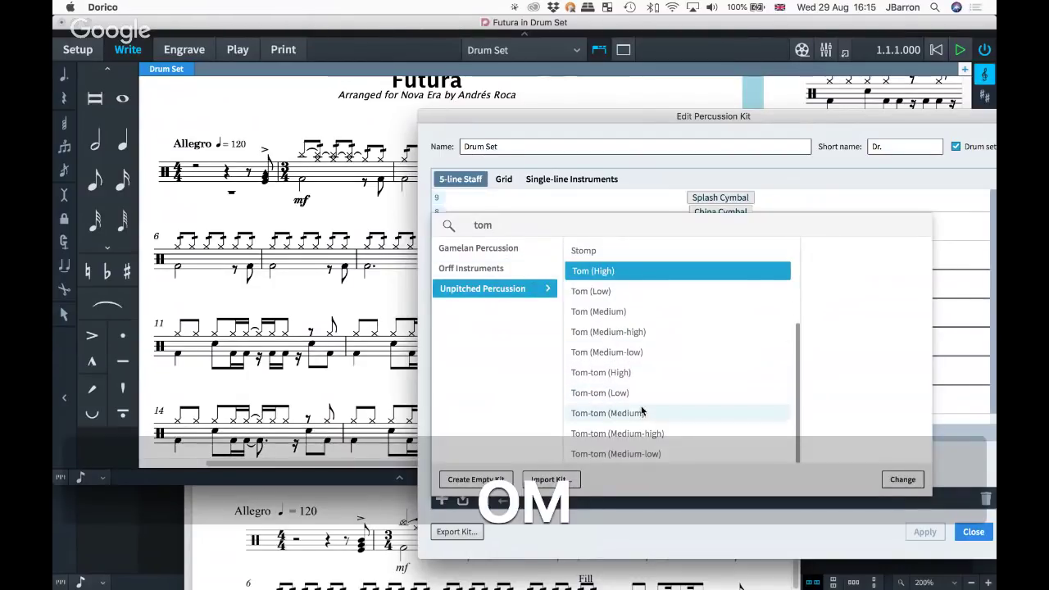
{"action": "left_click", "coordinate": [643, 412]}
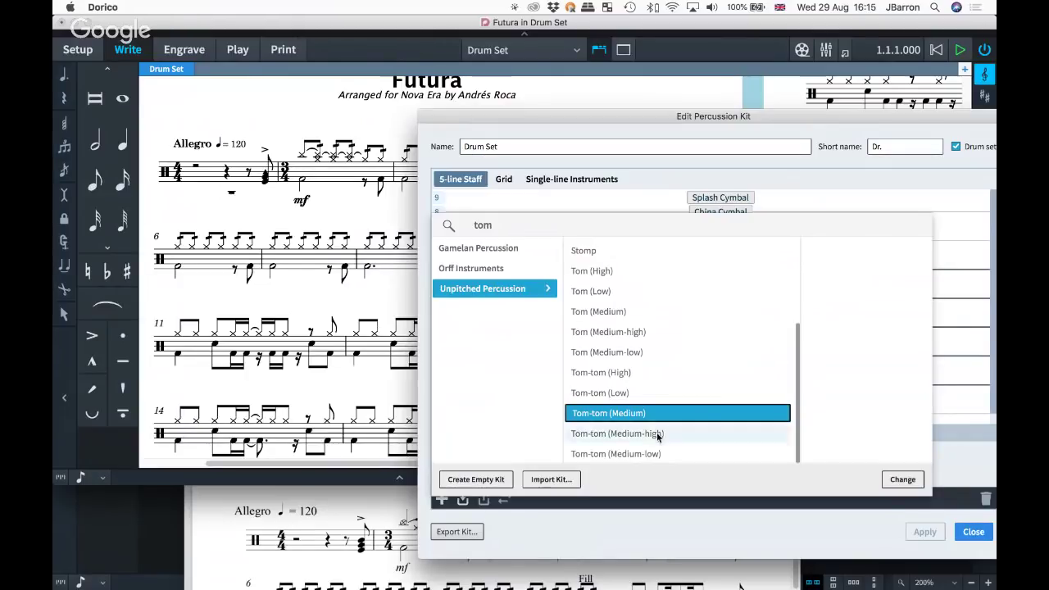
{"action": "left_click", "coordinate": [901, 480]}
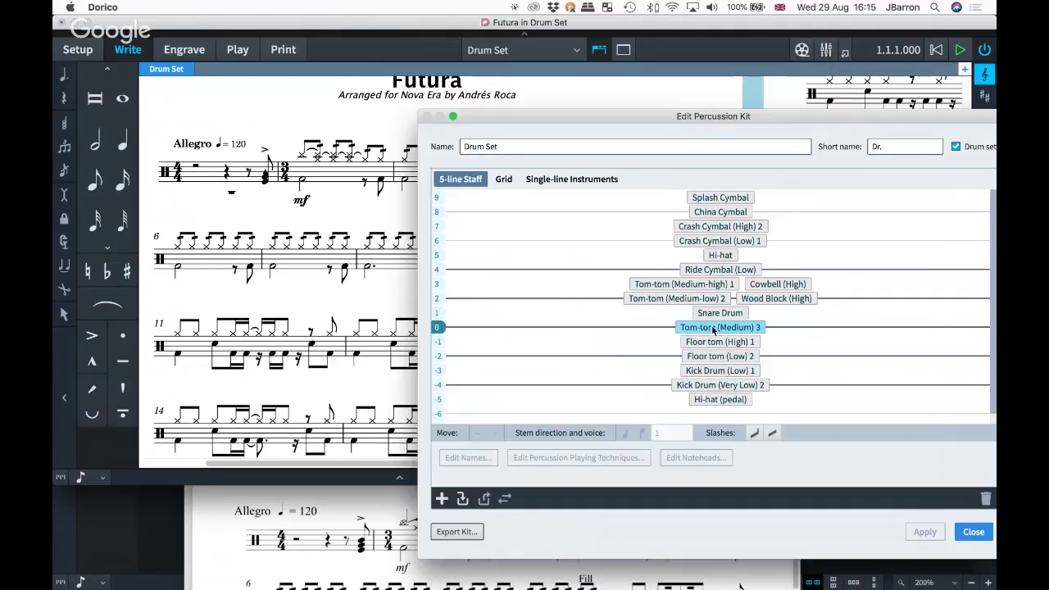
- Set the Natural technique's notehead override for the Tom-tom (Medium) 3 to (Unset)
{"action": "left_click", "coordinate": [656, 283]}
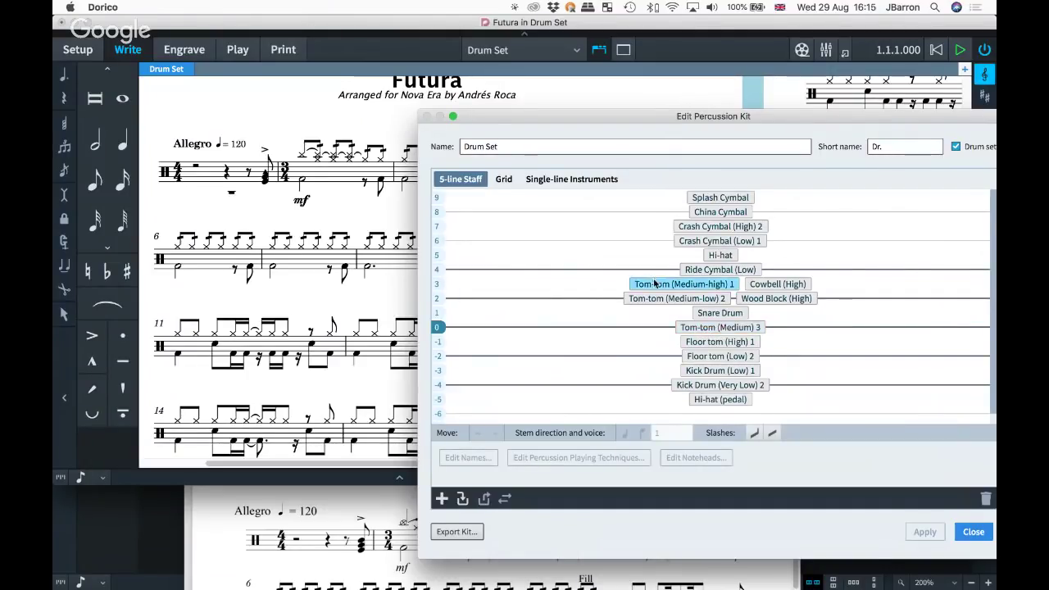
{"action": "left_click", "coordinate": [656, 298]}
{"action": "left_click", "coordinate": [654, 287]}
{"action": "left_click", "coordinate": [712, 330]}
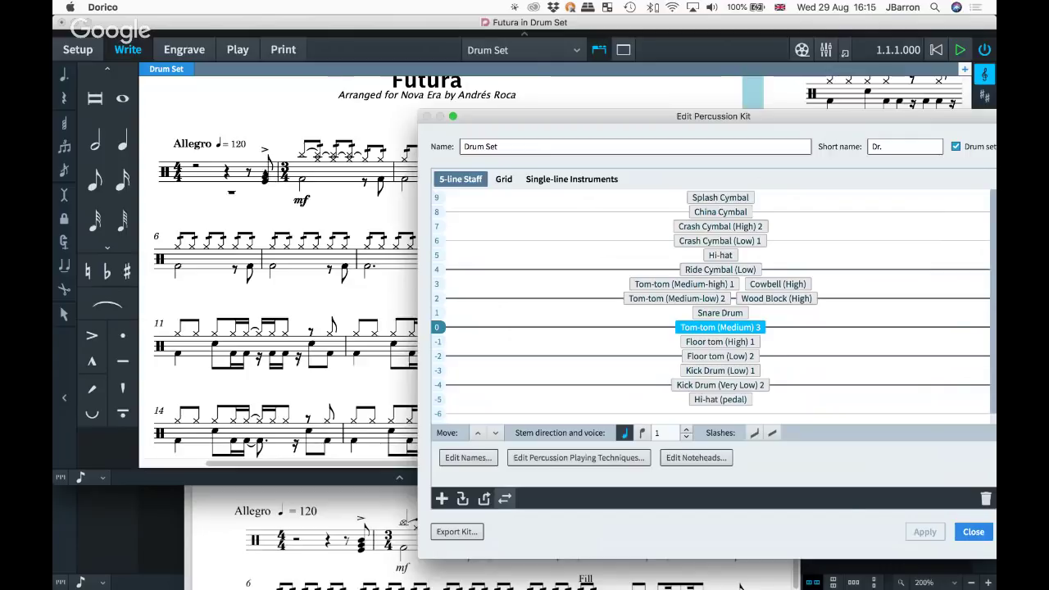
{"action": "left_click", "coordinate": [703, 459]}
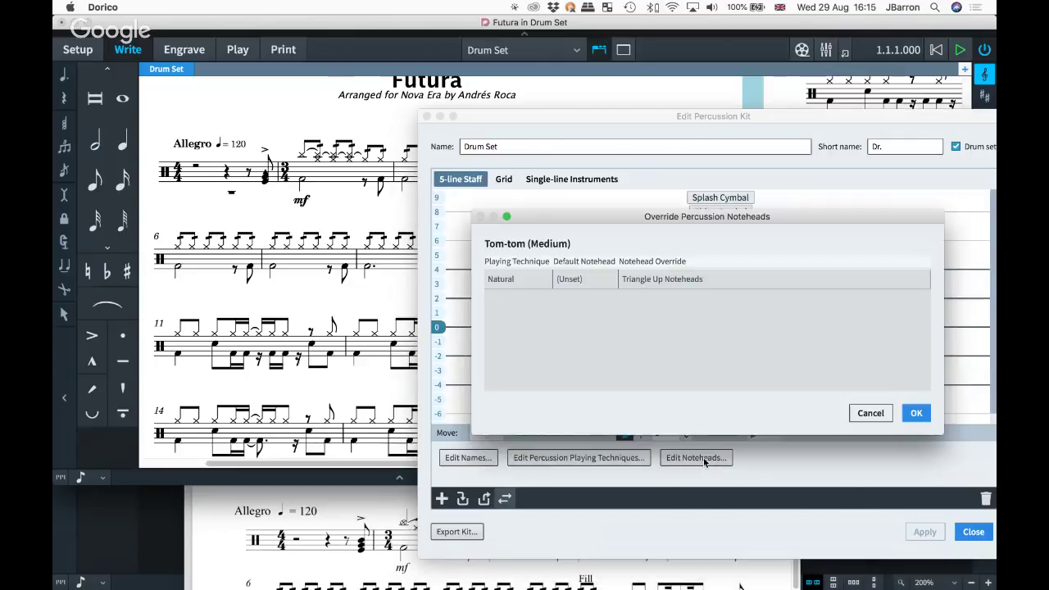
{"action": "left_click", "coordinate": [662, 281]}
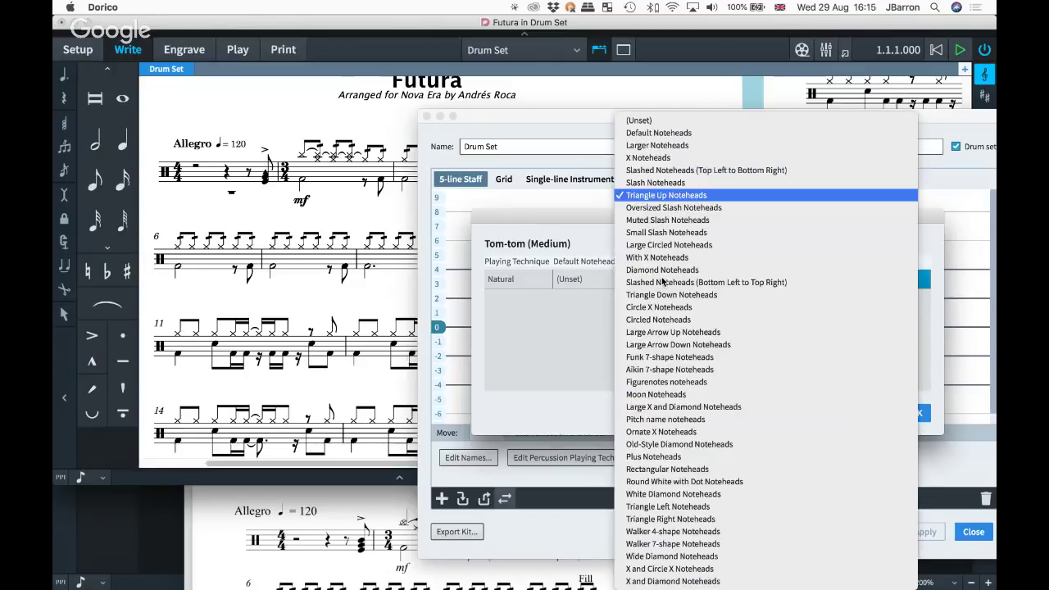
{"action": "left_click", "coordinate": [650, 123]}
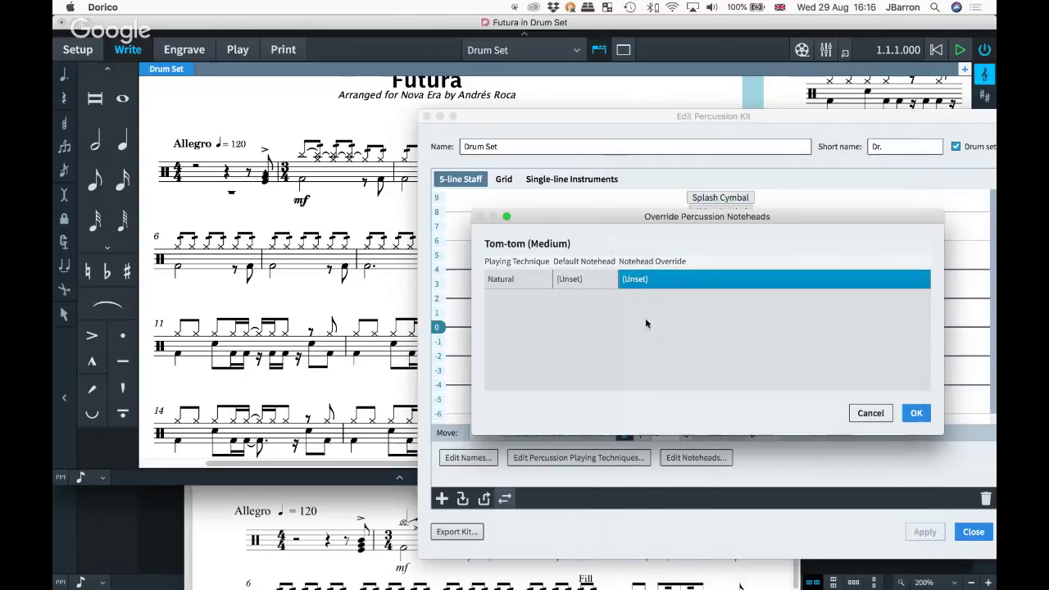
{"action": "left_click", "coordinate": [911, 413]}
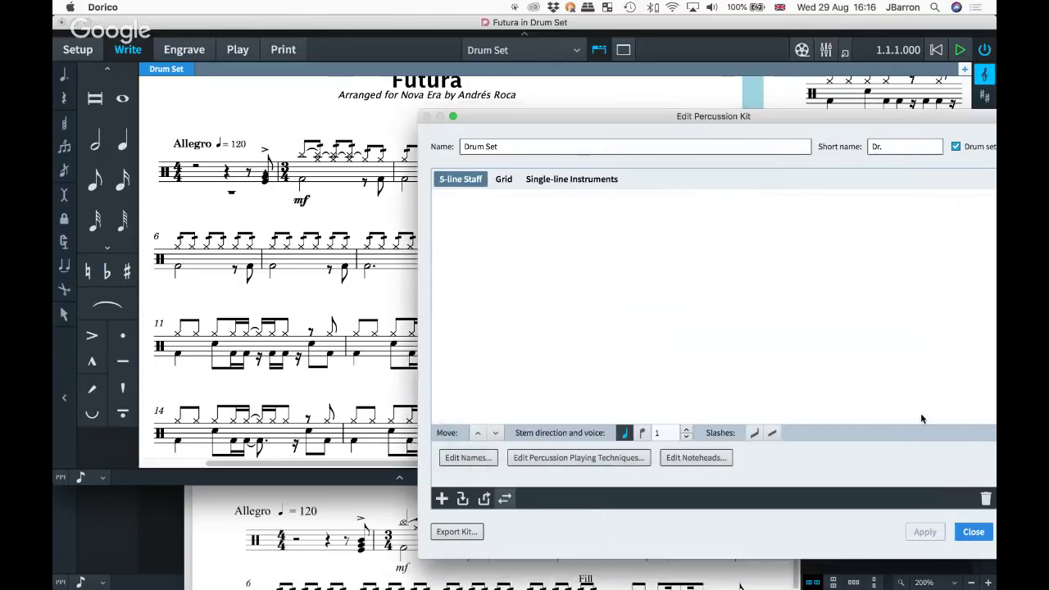
- Close the percussion kit editor and check which instruments play the bar 2 half note and the accented chord in bar 1
{"action": "left_click", "coordinate": [971, 531]}
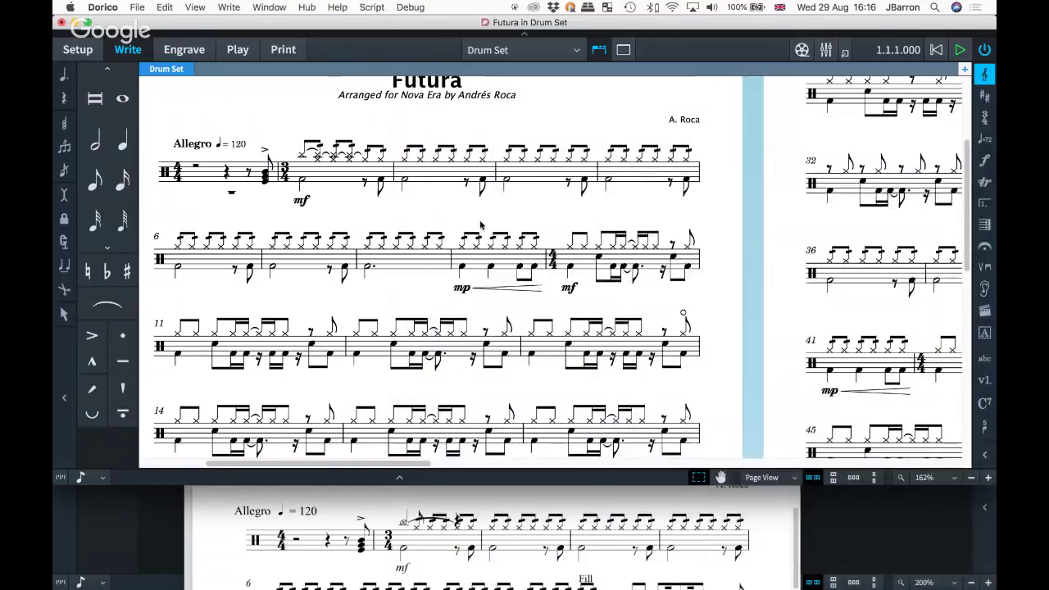
{"action": "left_click", "coordinate": [301, 182]}
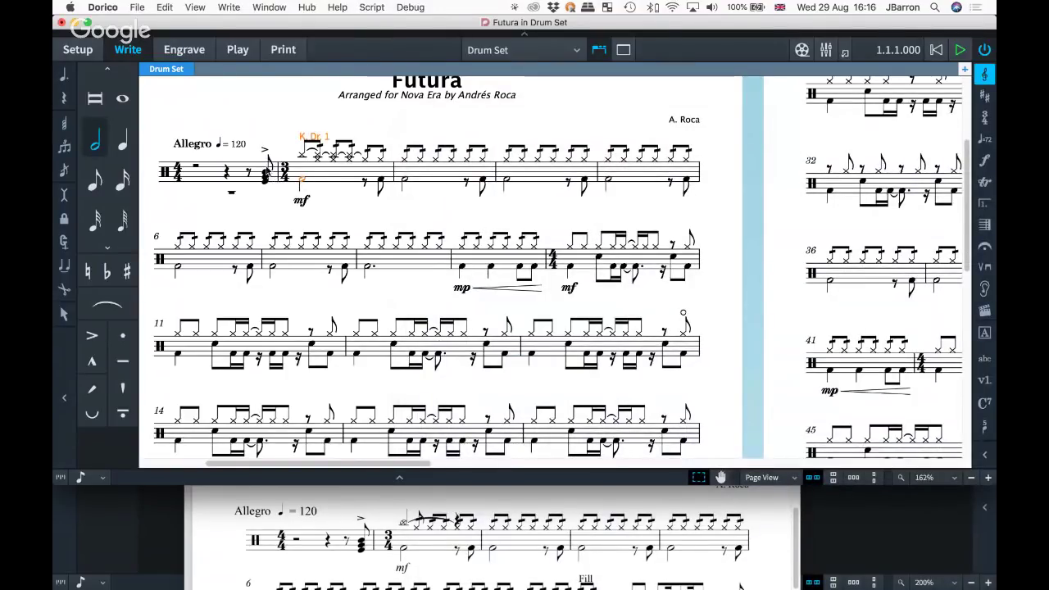
{"action": "left_click", "coordinate": [266, 174]}
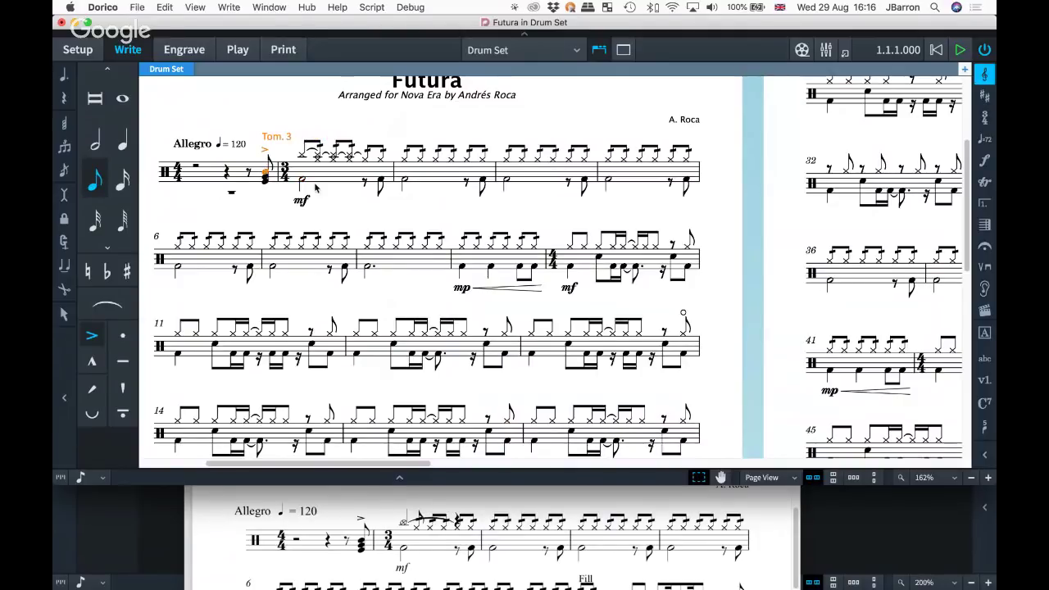
{"action": "key", "text": "Escape"}
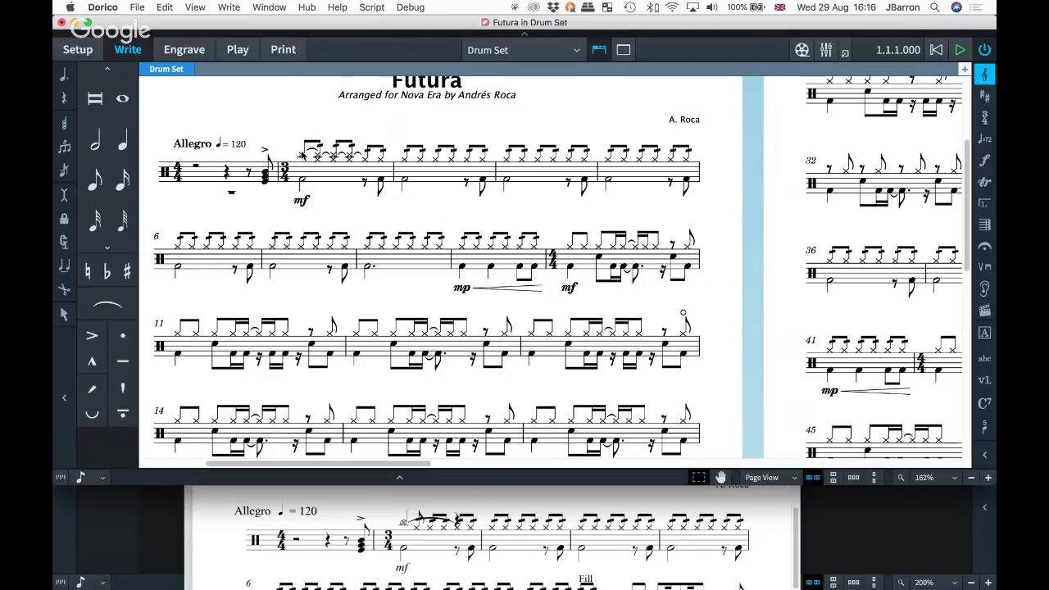
- Reopen the Drum Set's percussion kit editor in Setup mode and assign Crash Cymbal (High) 2 to stem-up voice 2
{"action": "left_click", "coordinate": [78, 50]}
{"action": "left_click", "coordinate": [140, 112]}
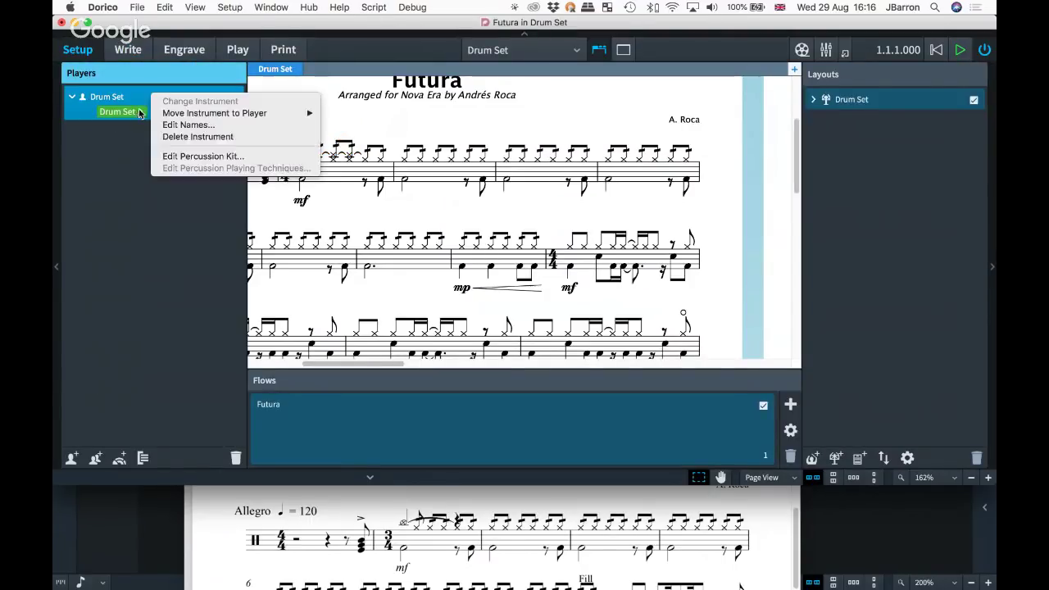
{"action": "left_click", "coordinate": [165, 157]}
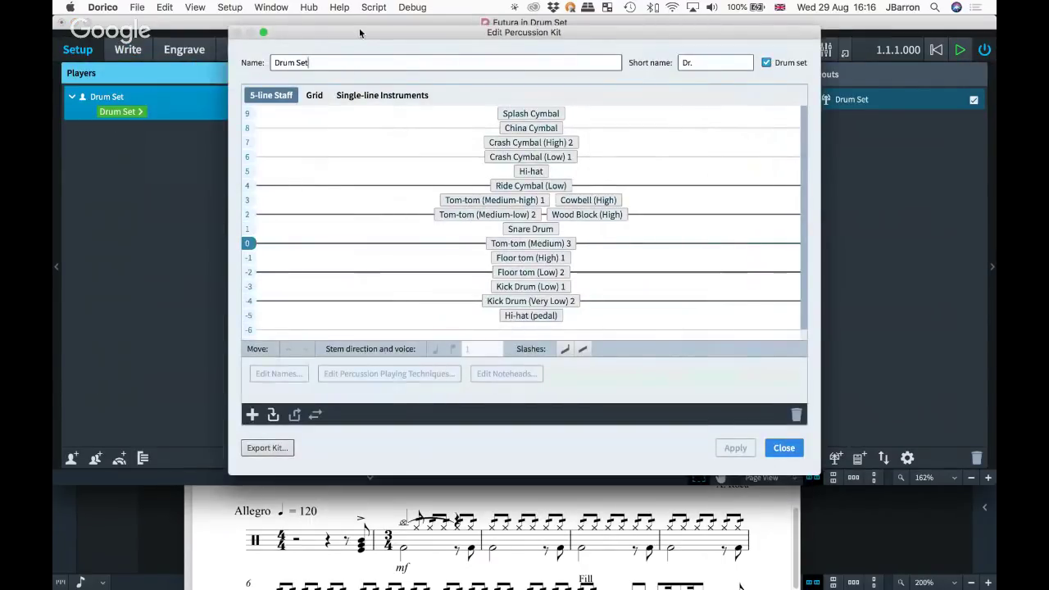
{"action": "left_click_drag", "start_coordinate": [373, 28], "coordinate": [559, 77]}
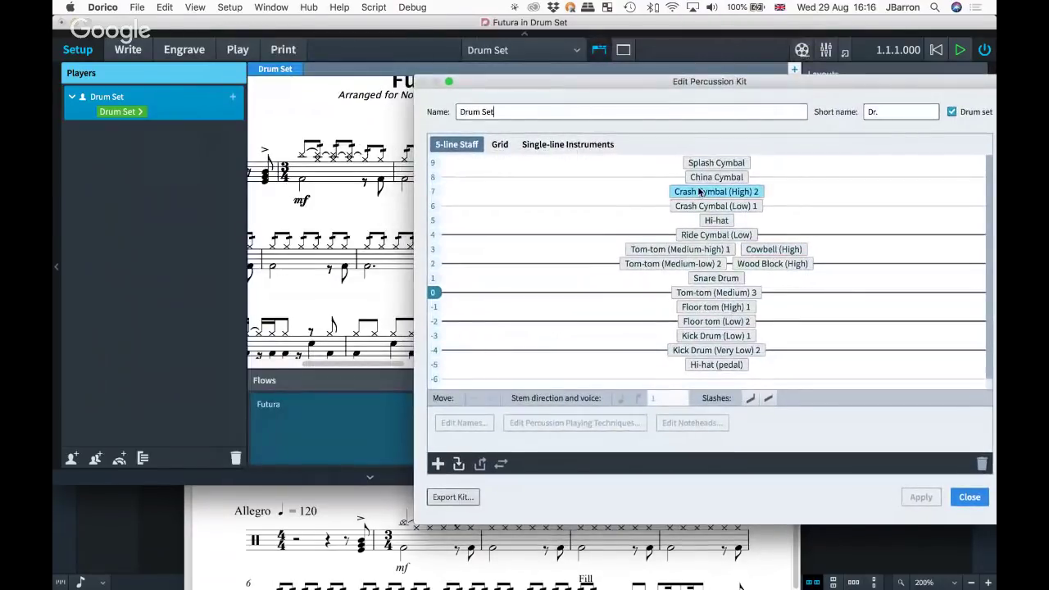
{"action": "left_click", "coordinate": [700, 191]}
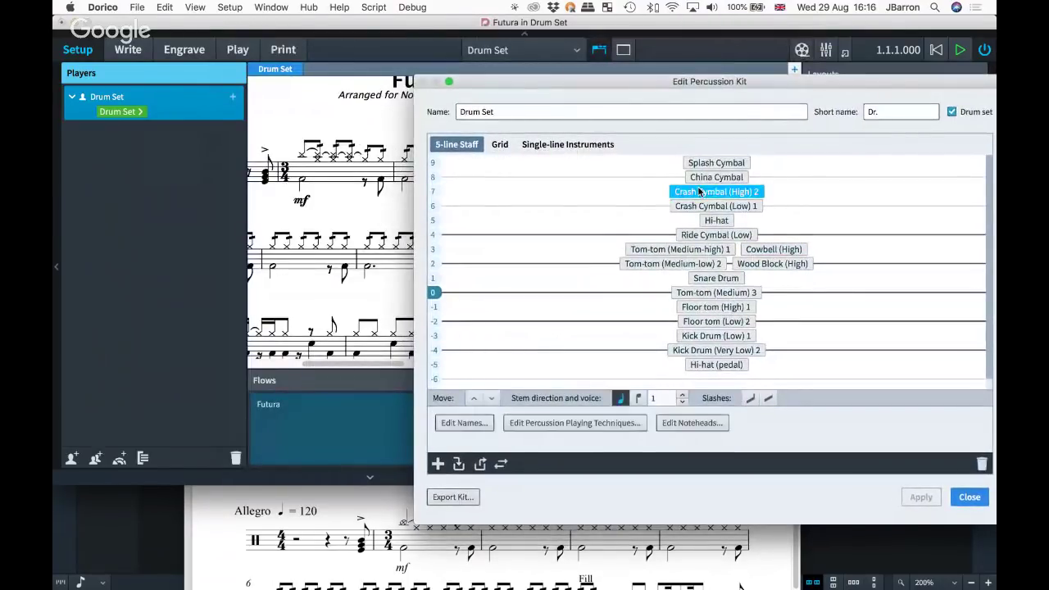
{"action": "left_click", "coordinate": [682, 395]}
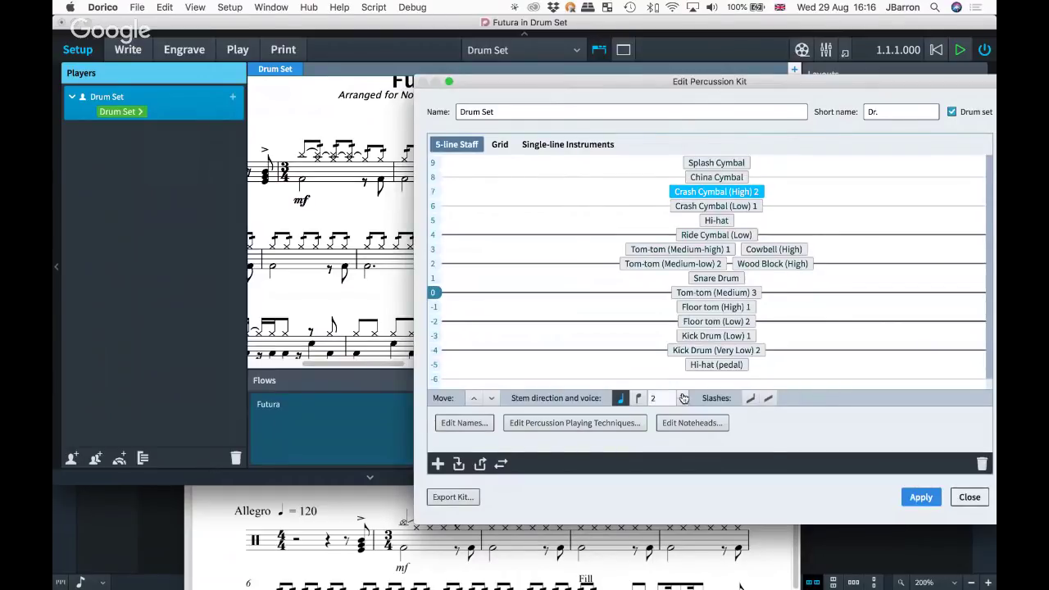
{"action": "left_click", "coordinate": [933, 499]}
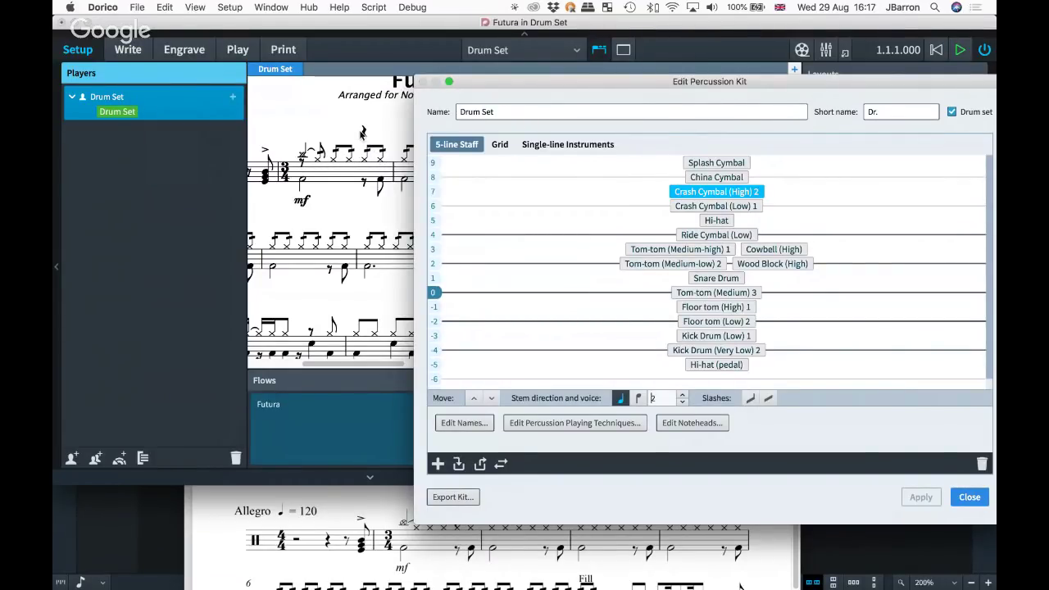
{"action": "left_click", "coordinate": [969, 501]}
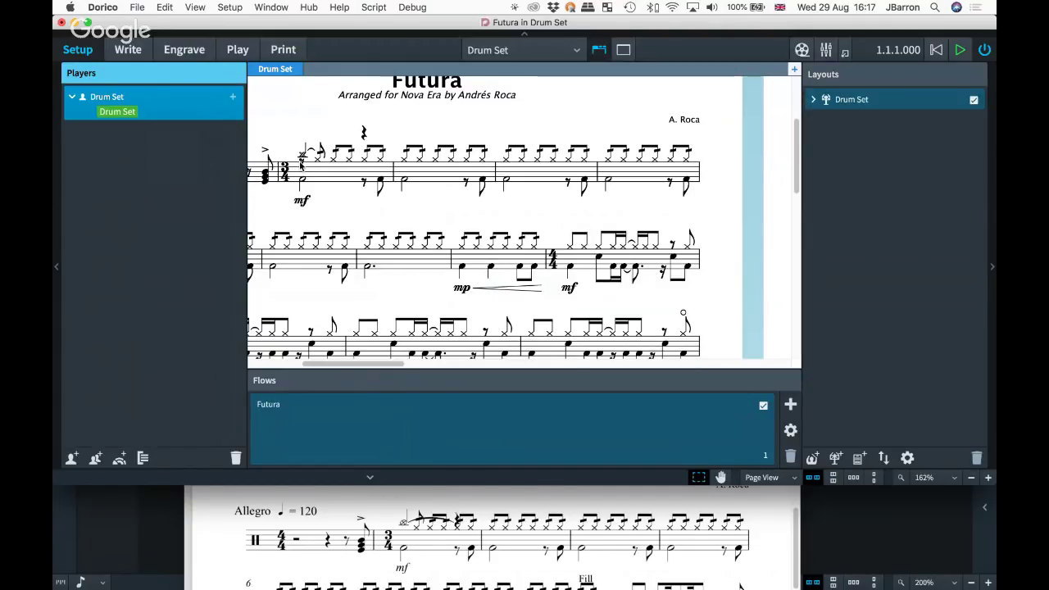
- In Write mode, examine the crash cymbal note and the rest beneath it at the start of the 3/4 bar
{"action": "key", "text": "super+2"}
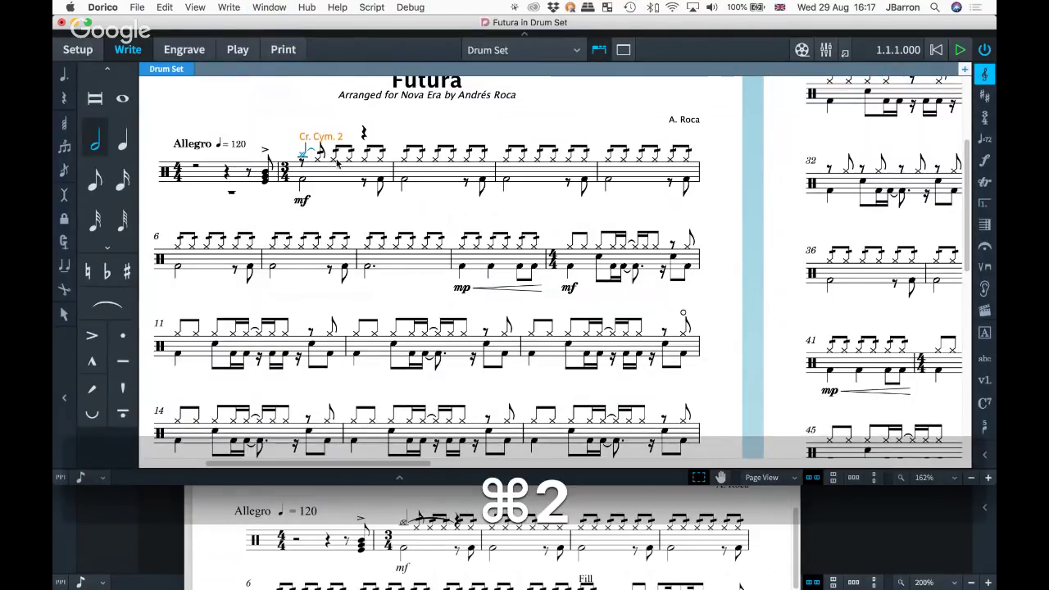
{"action": "scroll", "coordinate": [336, 162], "scroll_direction": "up", "scroll_amount": 2}
{"action": "scroll", "coordinate": [336, 162], "scroll_direction": "up", "scroll_amount": 2}
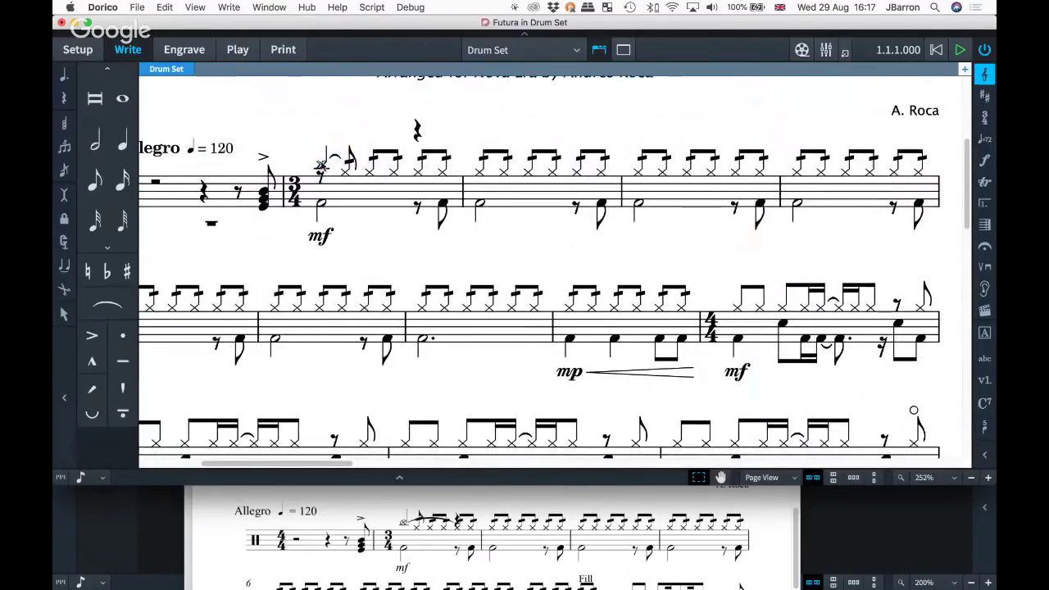
{"action": "left_click", "coordinate": [321, 165]}
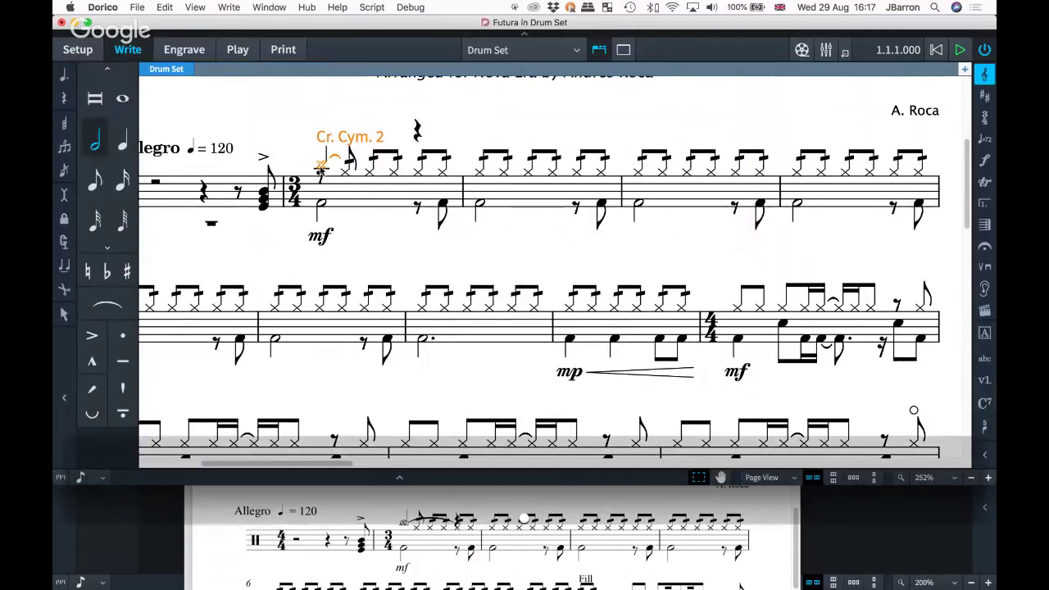
{"action": "left_click", "coordinate": [322, 173]}
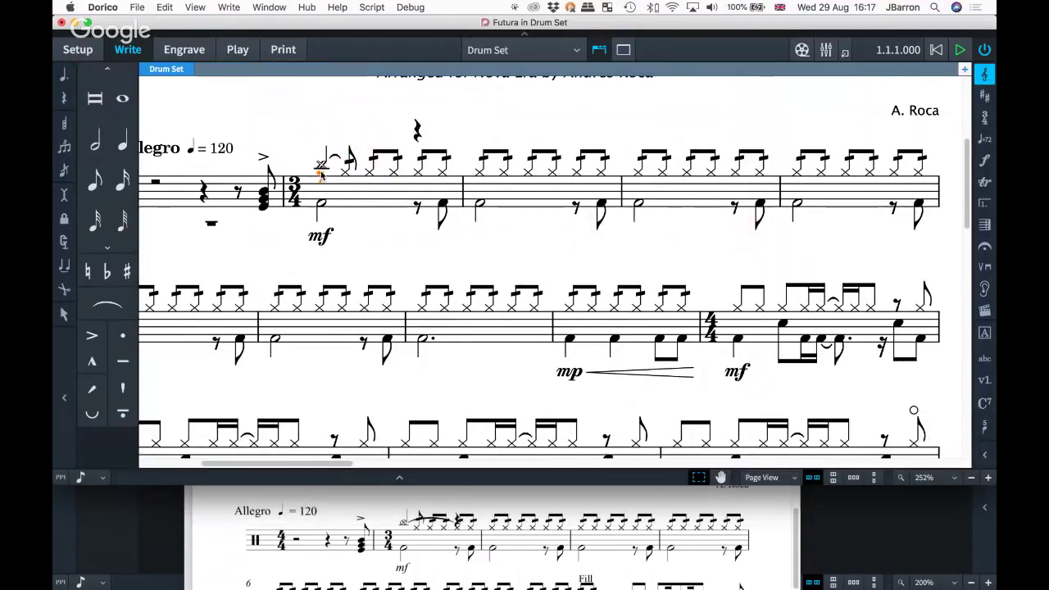
{"action": "left_click", "coordinate": [343, 140]}
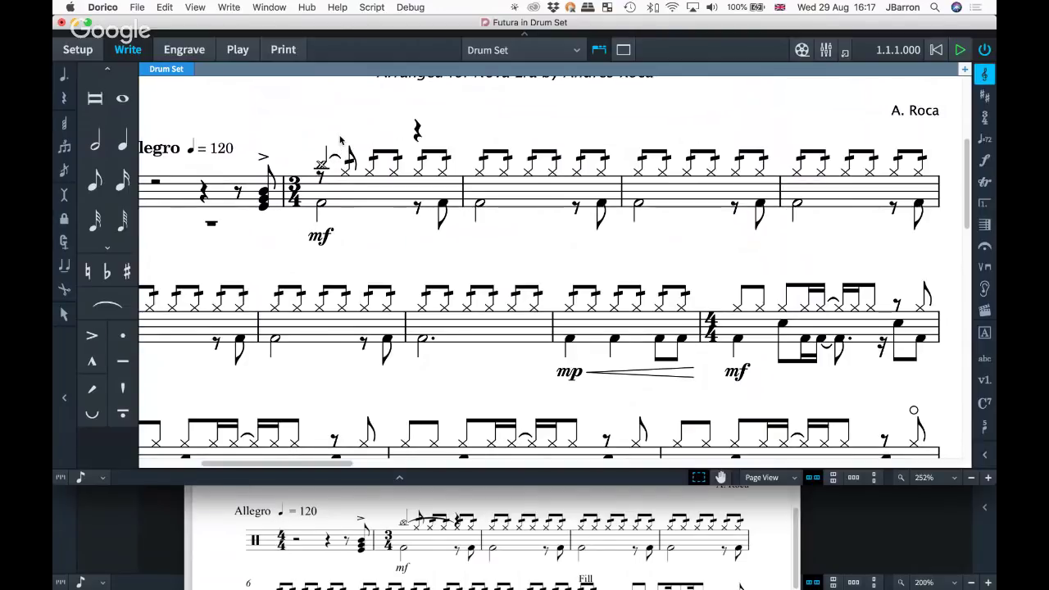
- Move the five eighth notes after the crash cymbal in the first 3/4 bar to an Extra Up-stem Voice
{"action": "left_click_drag", "start_coordinate": [343, 137], "coordinate": [457, 188]}
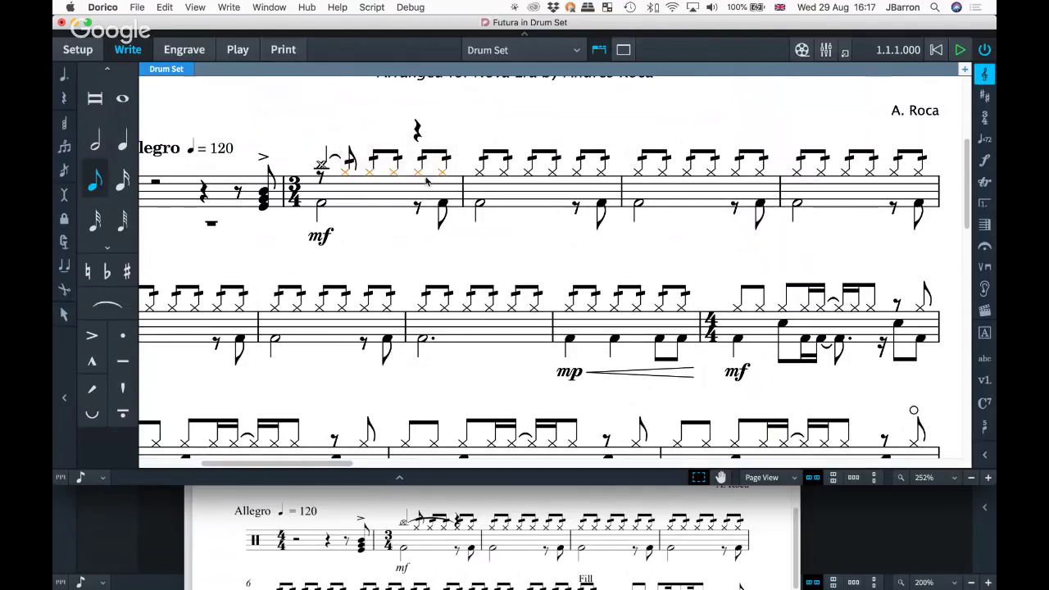
{"action": "right_click", "coordinate": [343, 174]}
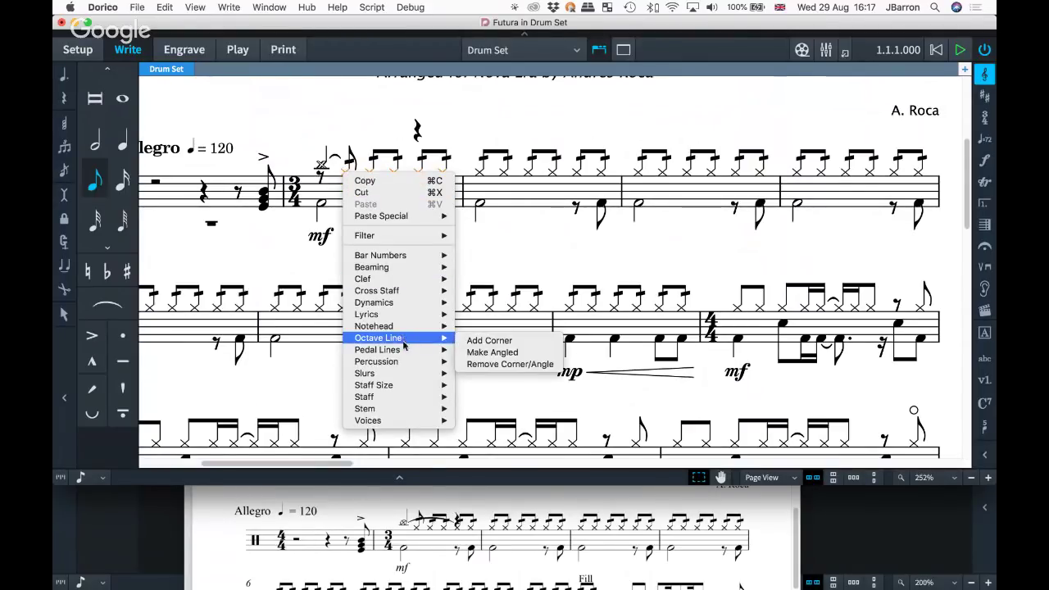
{"action": "mouse_move", "coordinate": [408, 361]}
{"action": "mouse_move", "coordinate": [527, 395]}
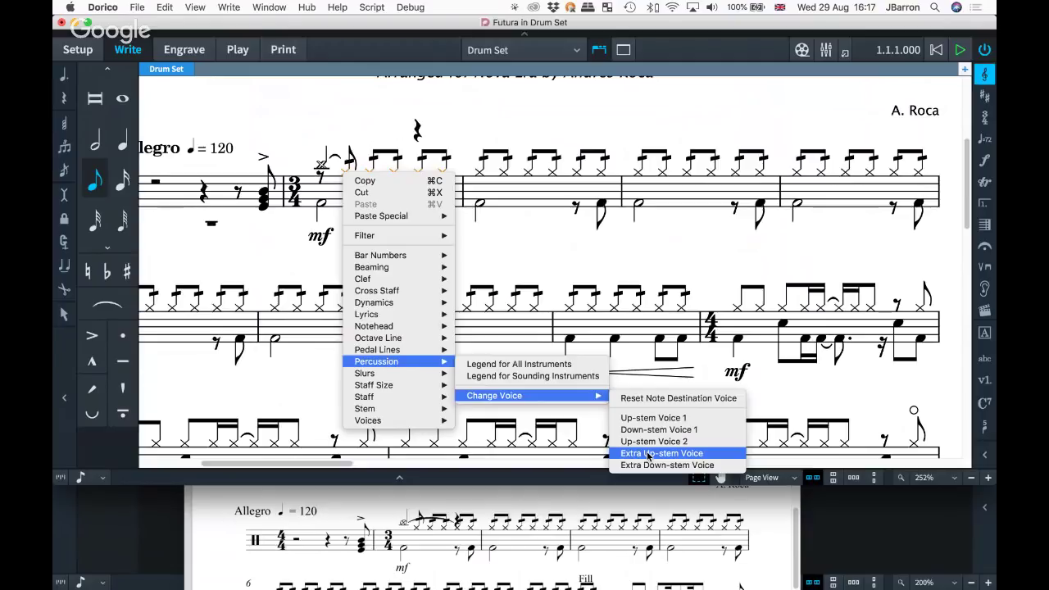
{"action": "left_click", "coordinate": [648, 453]}
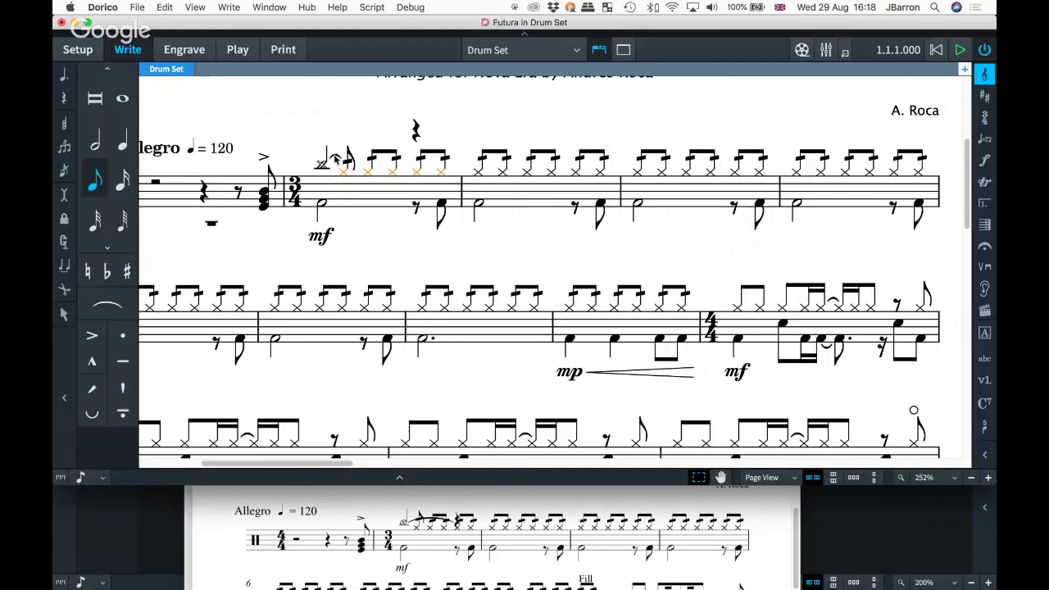
- Try reshaping the tie after the crash cymbal note in Engrave mode, undo it and return to Write mode
{"action": "key", "text": "super+3"}
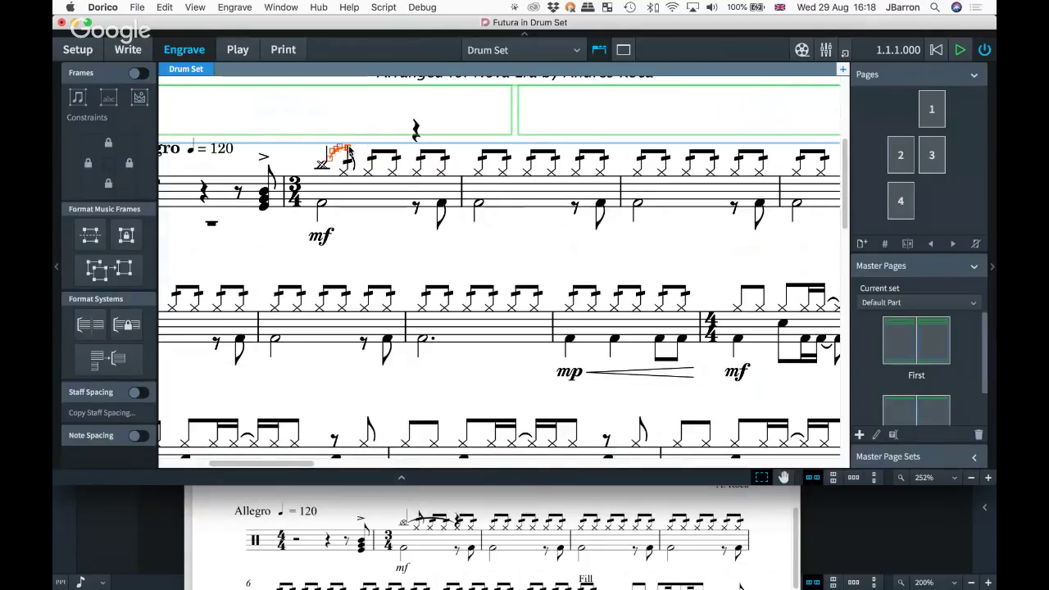
{"action": "key", "text": "super+z"}
{"action": "key", "text": "super+2"}
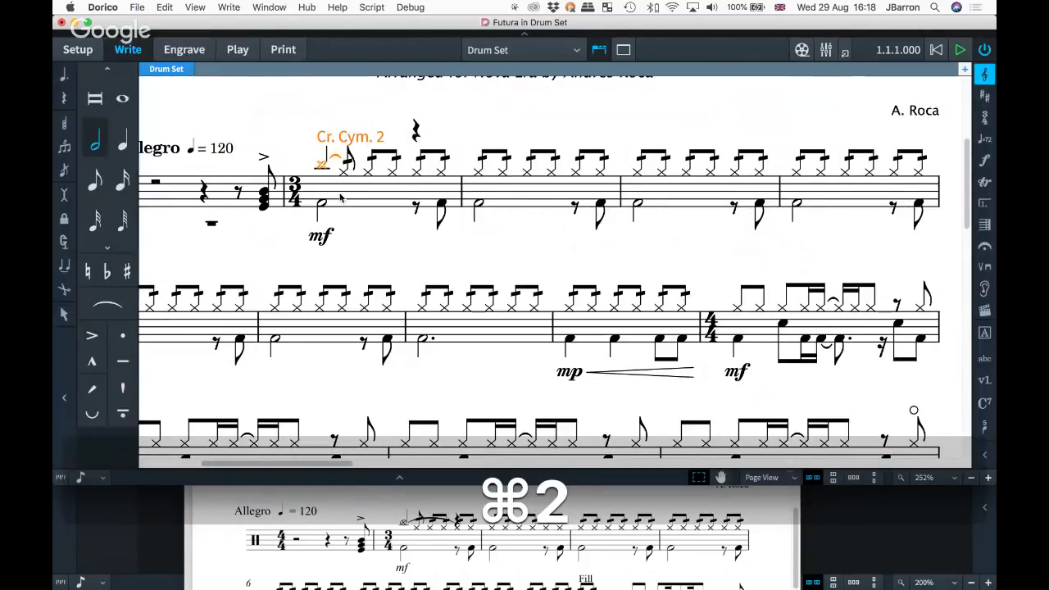
{"action": "key", "text": "Escape"}
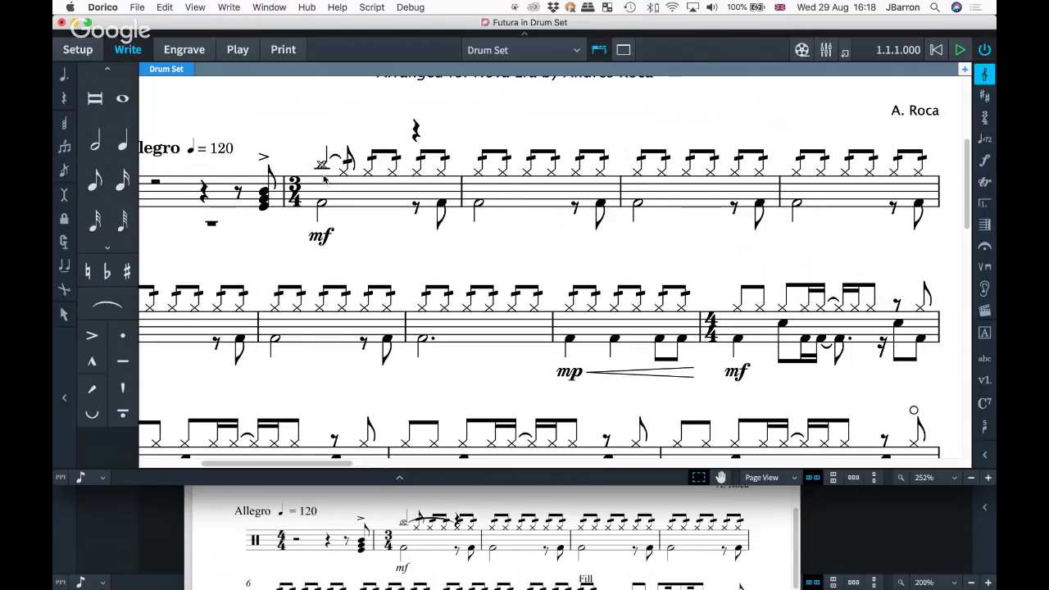
- Try shortening the crash cymbal note to an eighth, and undo back past the extra up-stem voice changes in the first 3/4 bar
{"action": "left_click", "coordinate": [323, 166]}
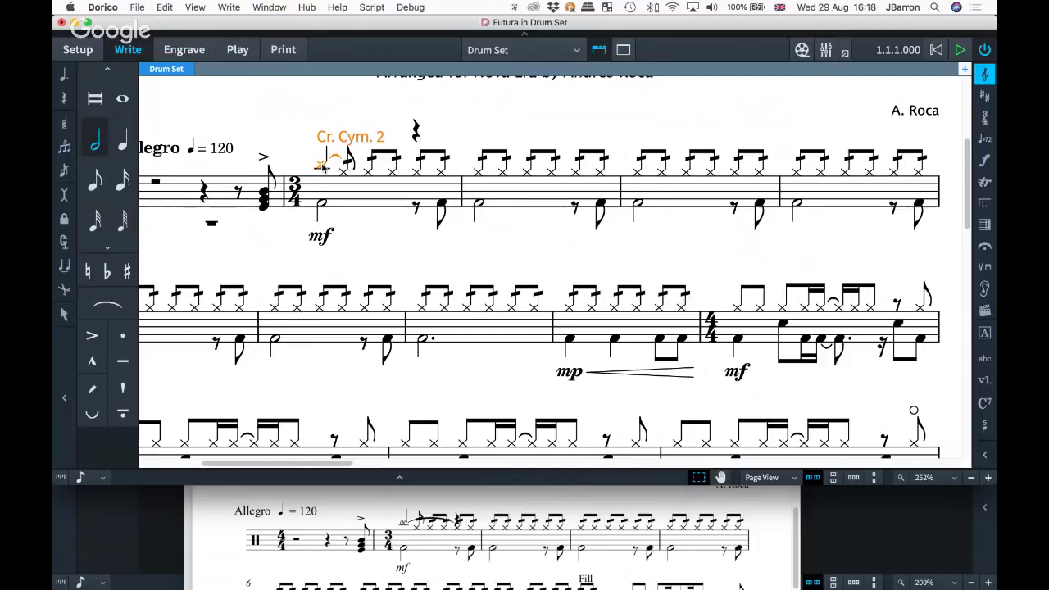
{"action": "key", "text": "5"}
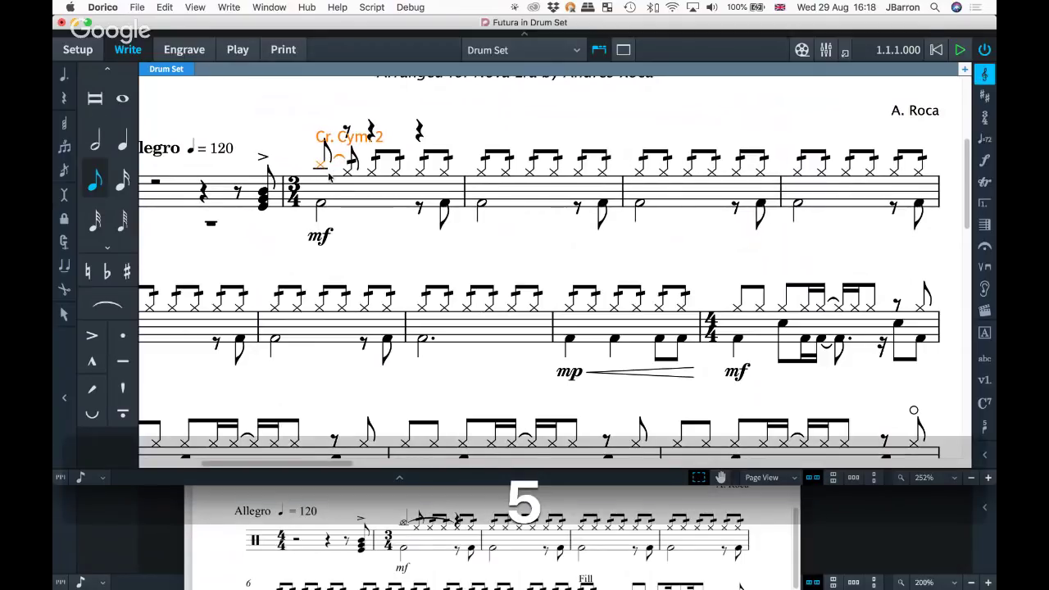
{"action": "key", "text": "super+z"}
{"action": "key", "text": "super+z"}
{"action": "key", "text": "super+z"}
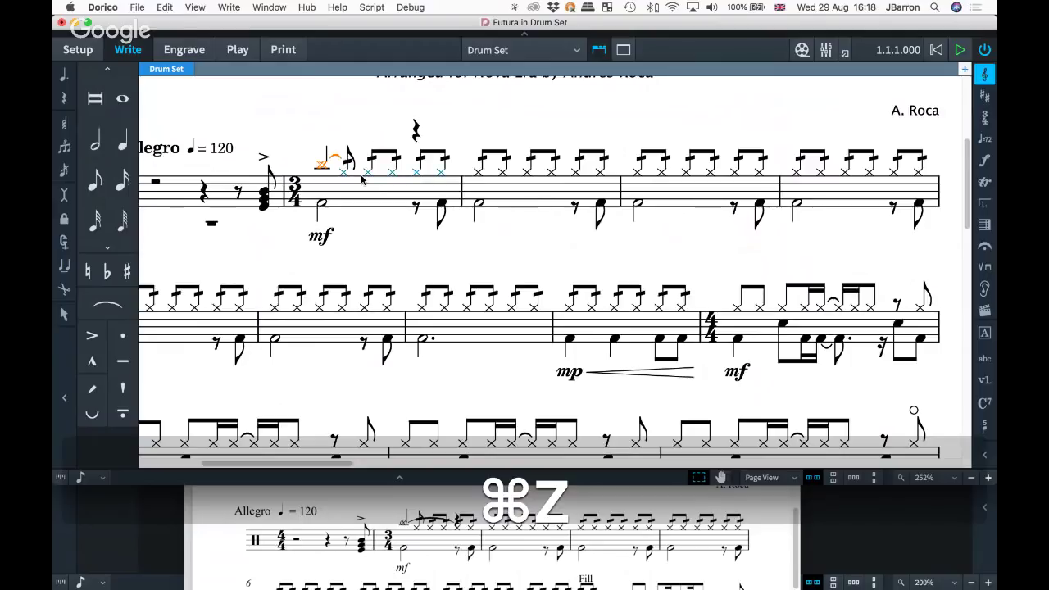
{"action": "key", "text": "super+z"}
{"action": "key", "text": "super+z"}
{"action": "key", "text": "super+z"}
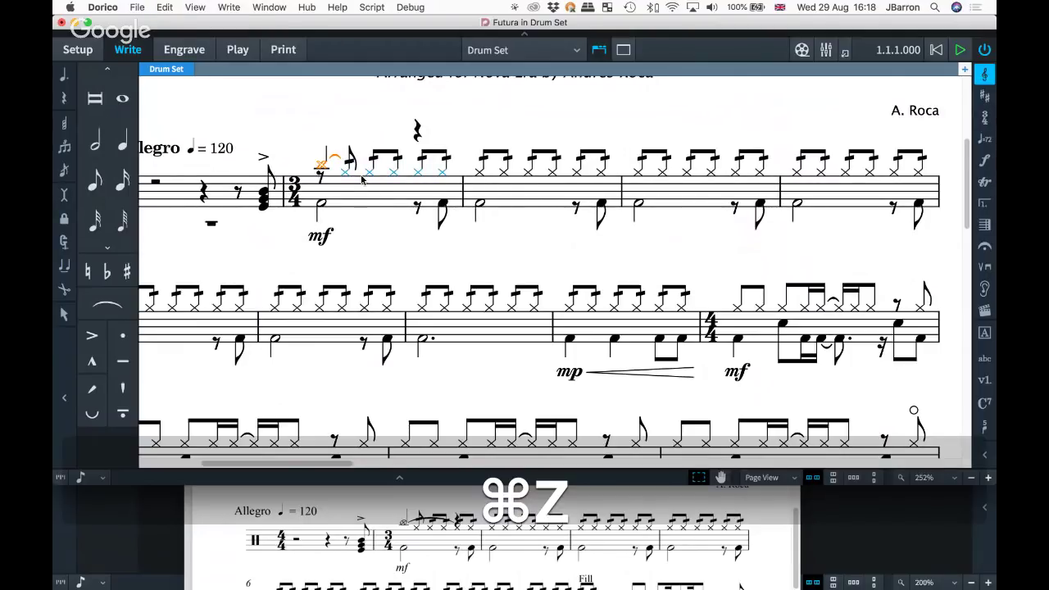
{"action": "key", "text": "super+z"}
- Shorten the crash cymbal note at the start of the first 3/4 bar to an eighth note
{"action": "key", "text": "5"}
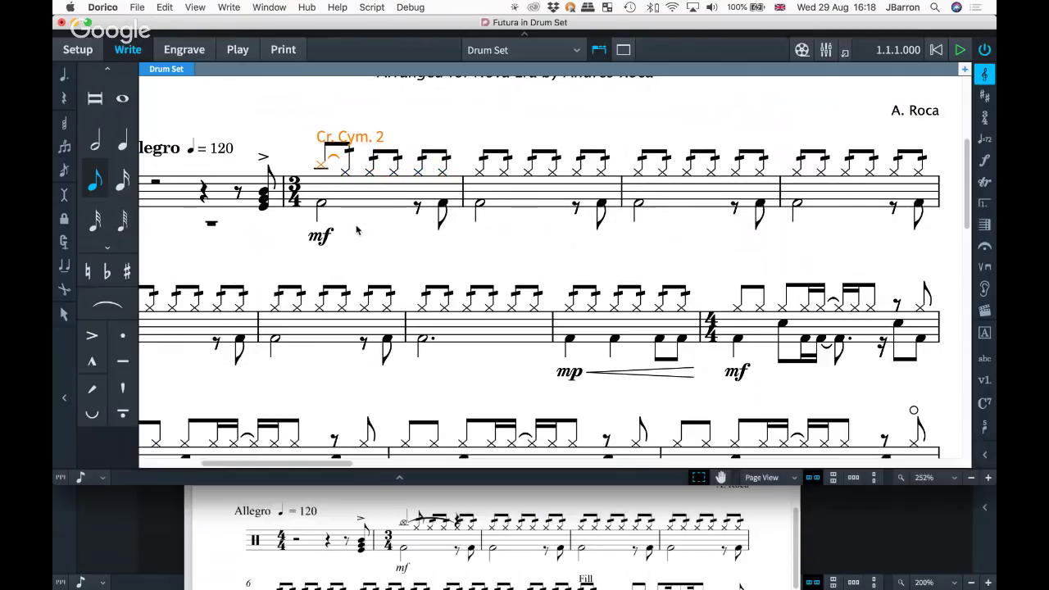
{"action": "key", "text": "Escape"}
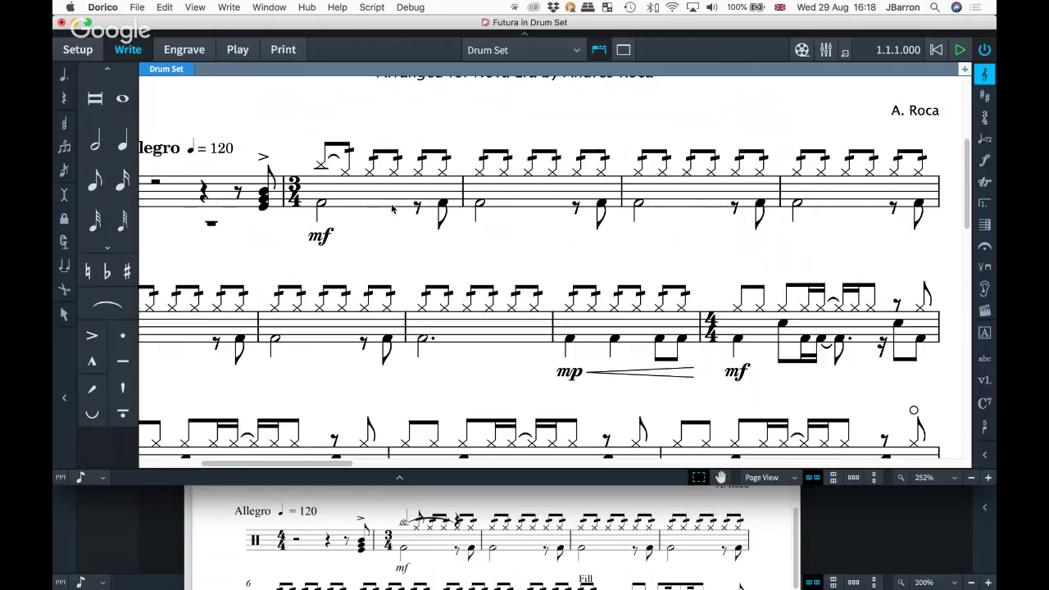
{"action": "scroll", "coordinate": [392, 208], "scroll_direction": "left", "scroll_amount": 5}
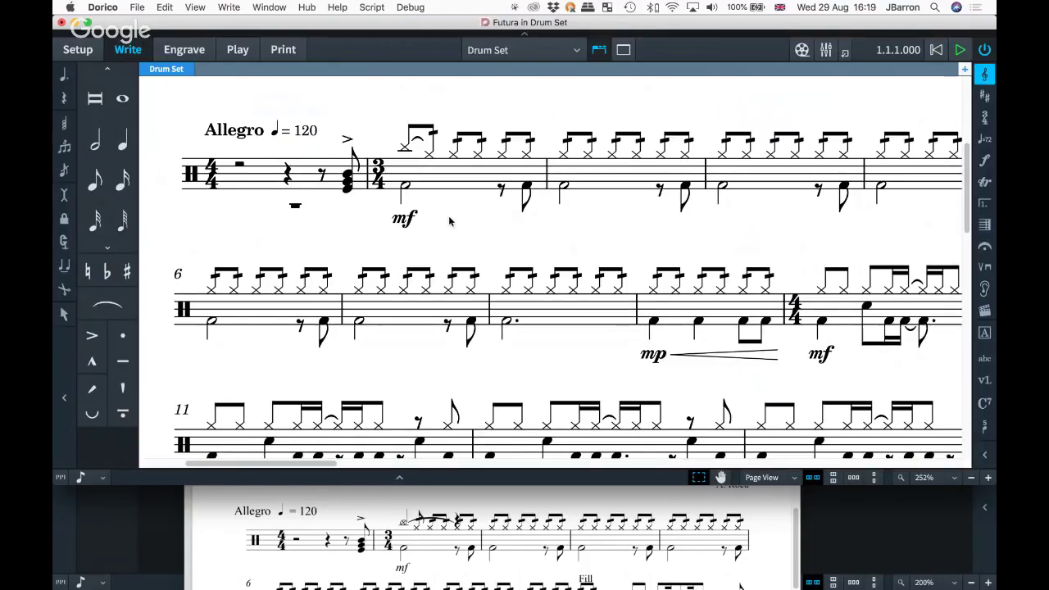
- In the Drum Set's percussion kit, assign Kick Drum (Very Low) 2 to stem-down voice 1, apply it and return to Write mode
{"action": "left_click", "coordinate": [346, 191]}
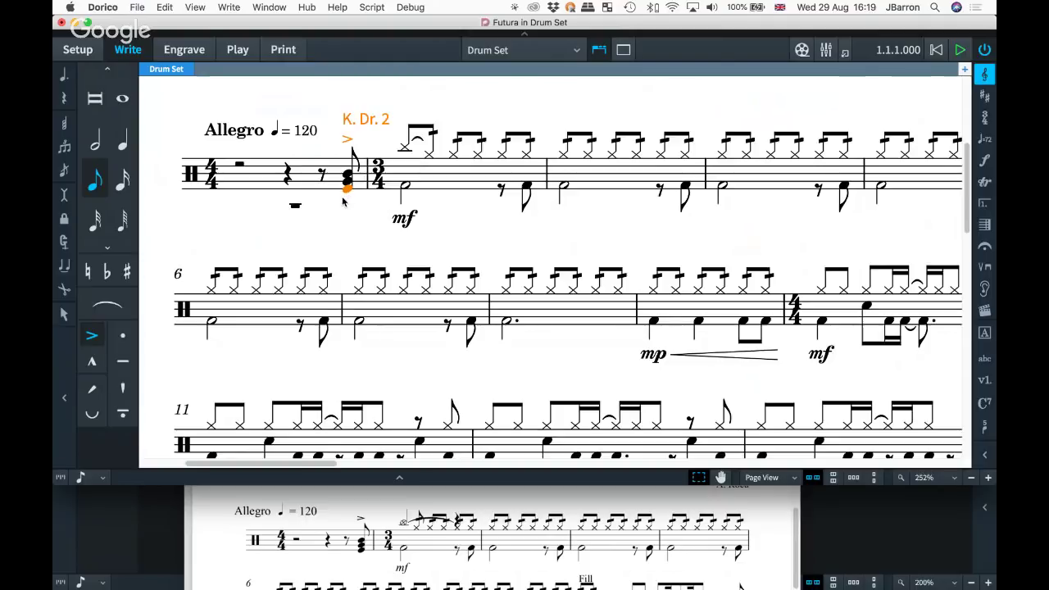
{"action": "key", "text": "super+1"}
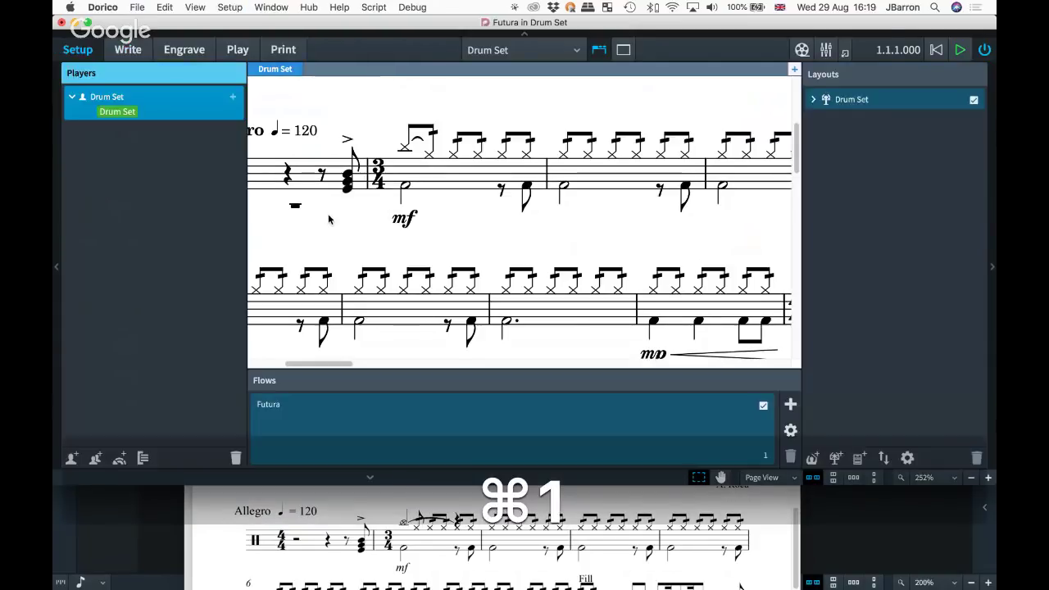
{"action": "left_click", "coordinate": [140, 112]}
{"action": "left_click", "coordinate": [173, 156]}
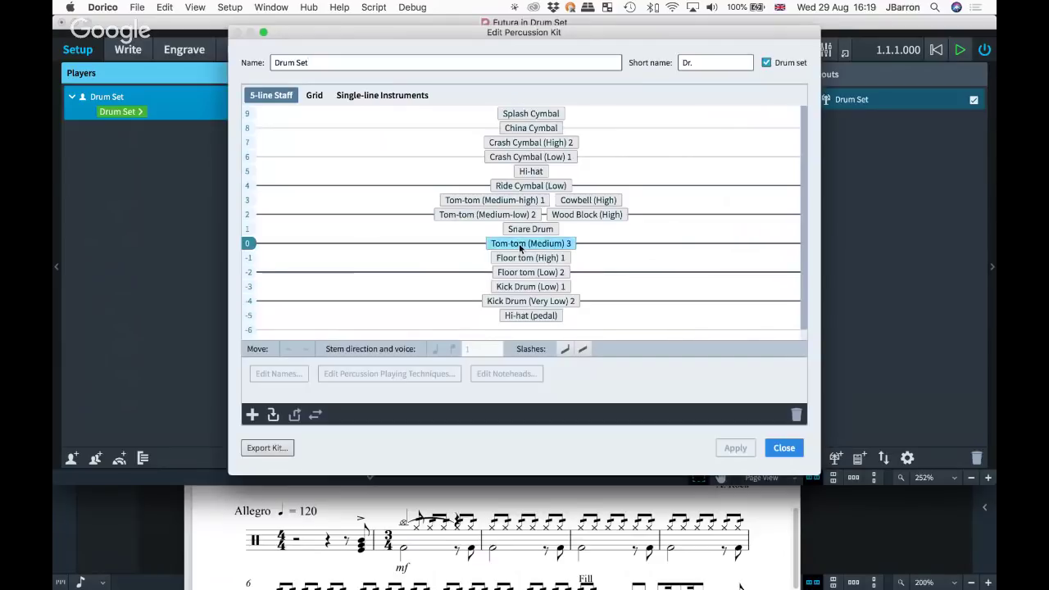
{"action": "left_click", "coordinate": [547, 301]}
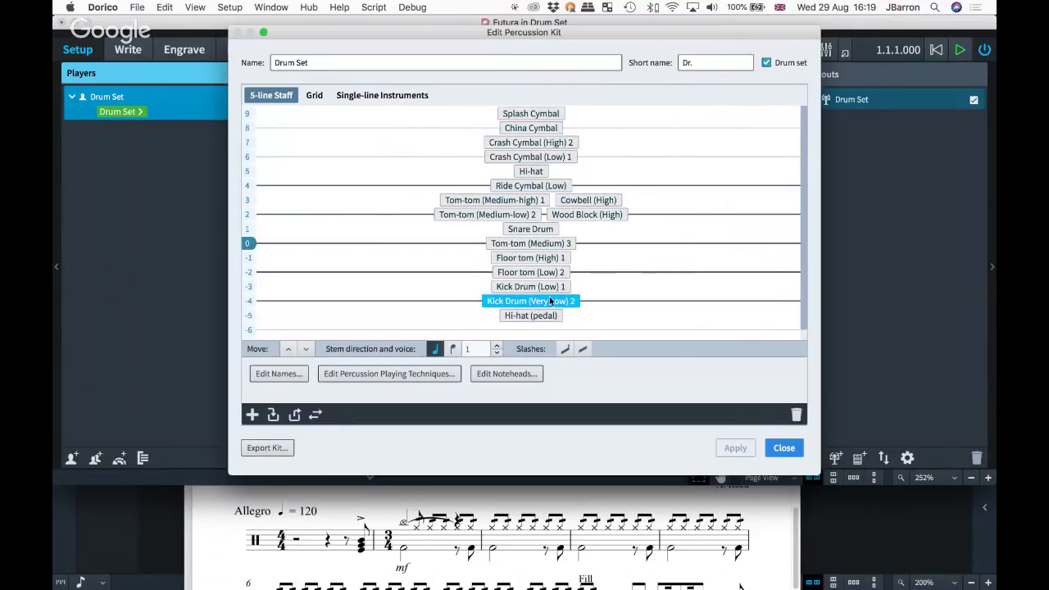
{"action": "left_click", "coordinate": [453, 349]}
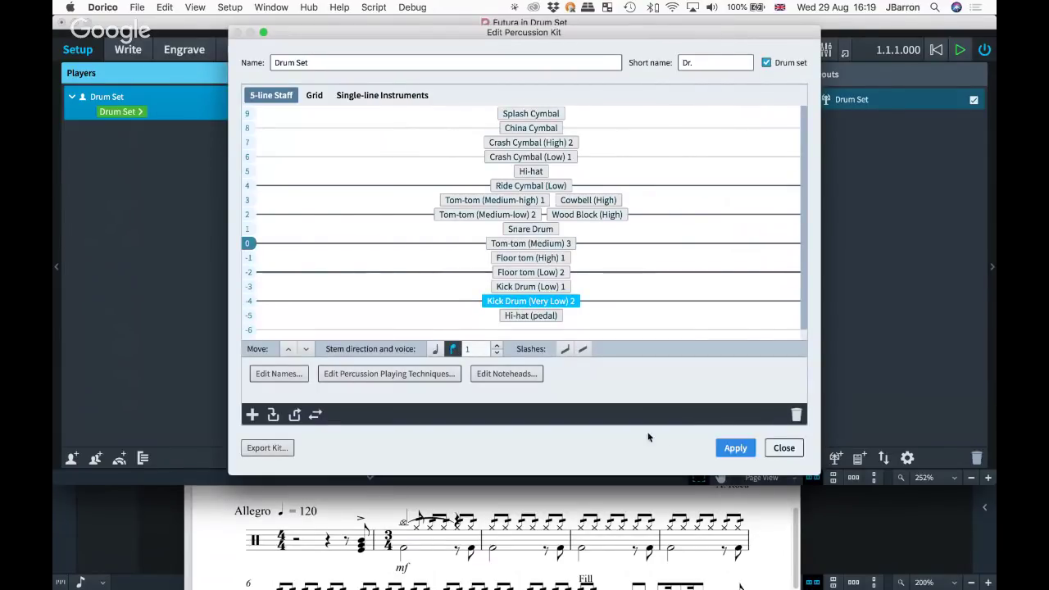
{"action": "left_click", "coordinate": [735, 448]}
{"action": "left_click", "coordinate": [774, 447]}
{"action": "key", "text": "super+2"}
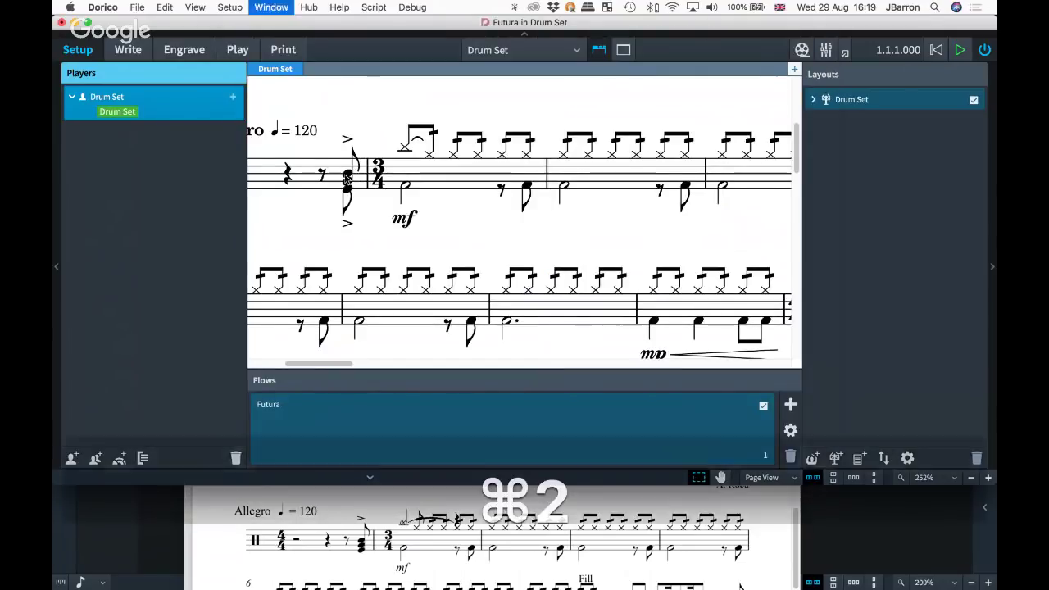
{"action": "key", "text": "Escape"}
{"action": "left_click", "coordinate": [238, 172], "text": "shift"}
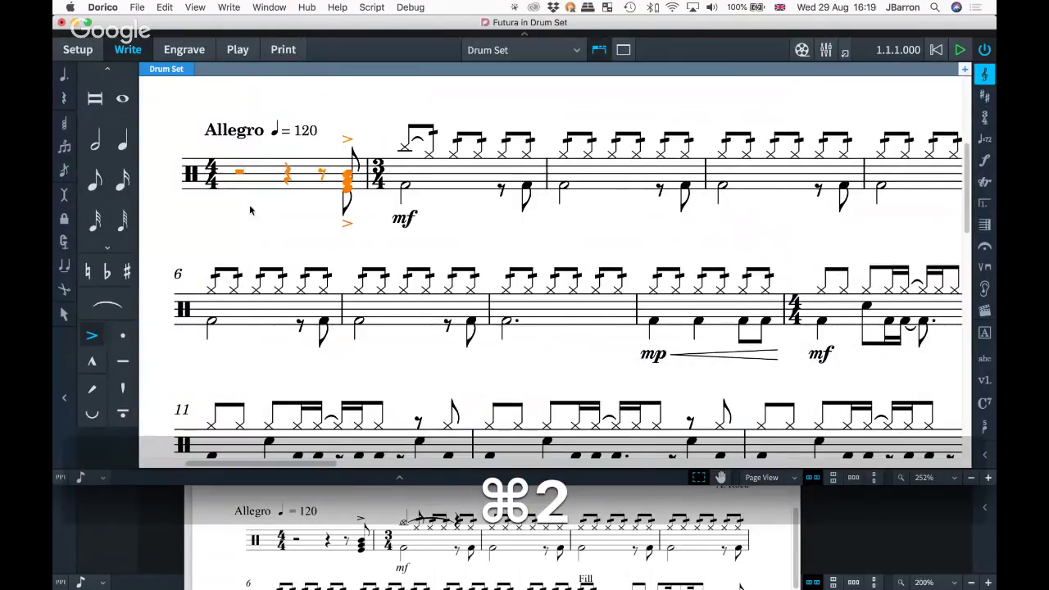
{"action": "key", "text": "Escape"}
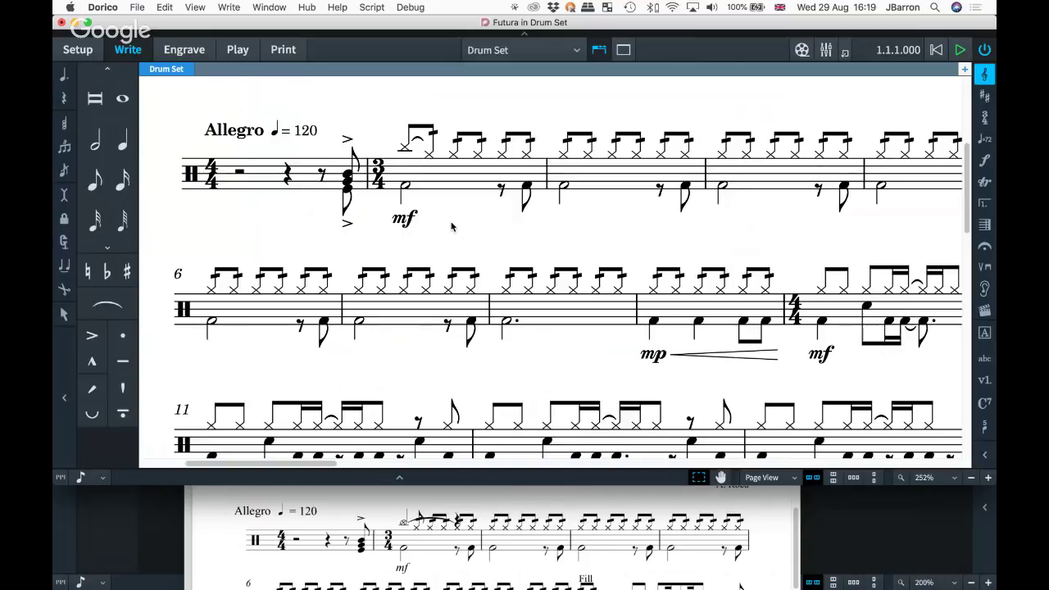
- Turn off the laissez vibrer tie on the crash cymbal note in the first 3/4 bar
{"action": "left_click", "coordinate": [403, 150]}
{"action": "key", "text": "super+8"}
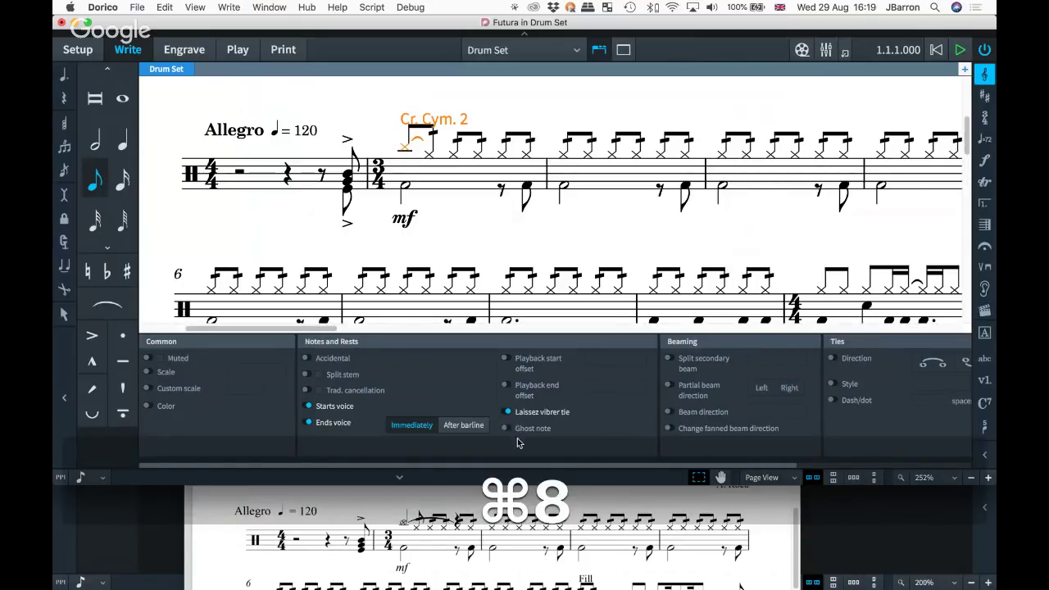
{"action": "left_click", "coordinate": [506, 412]}
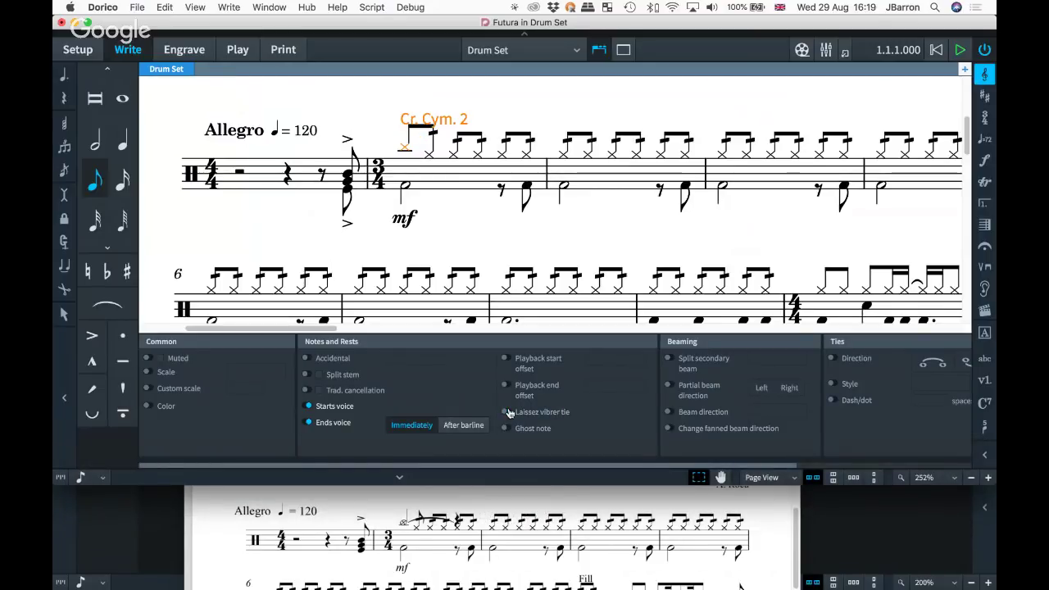
{"action": "key", "text": "super+8"}
{"action": "left_click", "coordinate": [401, 130]}
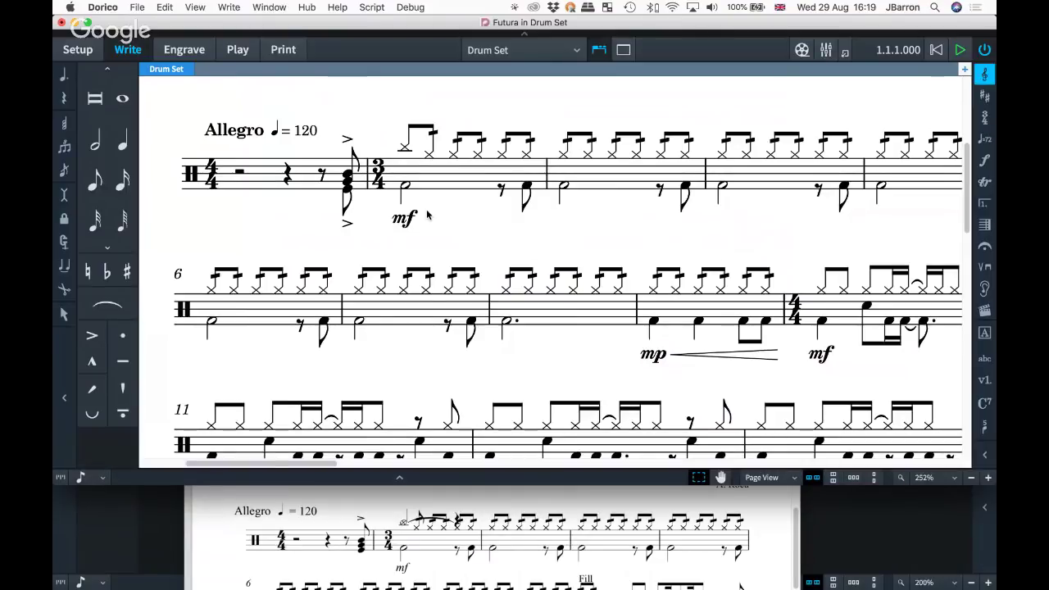
- Compare the tied kick drum note in bar 10 with the rhythm and beaming shown in Drum kit.pdf in Preview
{"action": "scroll", "coordinate": [426, 214], "scroll_direction": "right", "scroll_amount": 5}
{"action": "scroll", "coordinate": [427, 214], "scroll_direction": "down", "scroll_amount": 1}
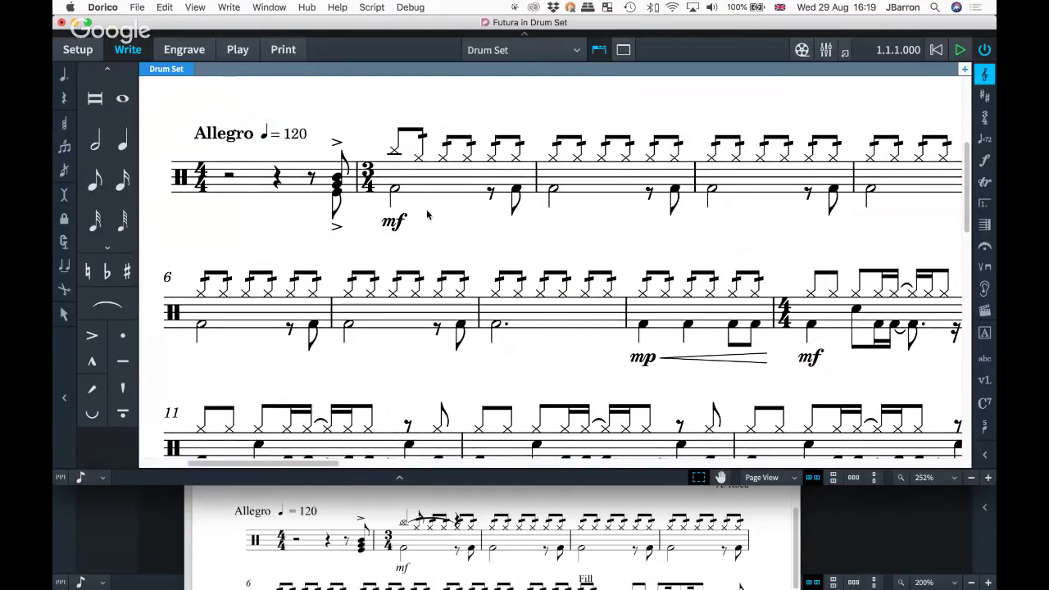
{"action": "scroll", "coordinate": [427, 215], "scroll_direction": "left", "scroll_amount": 3}
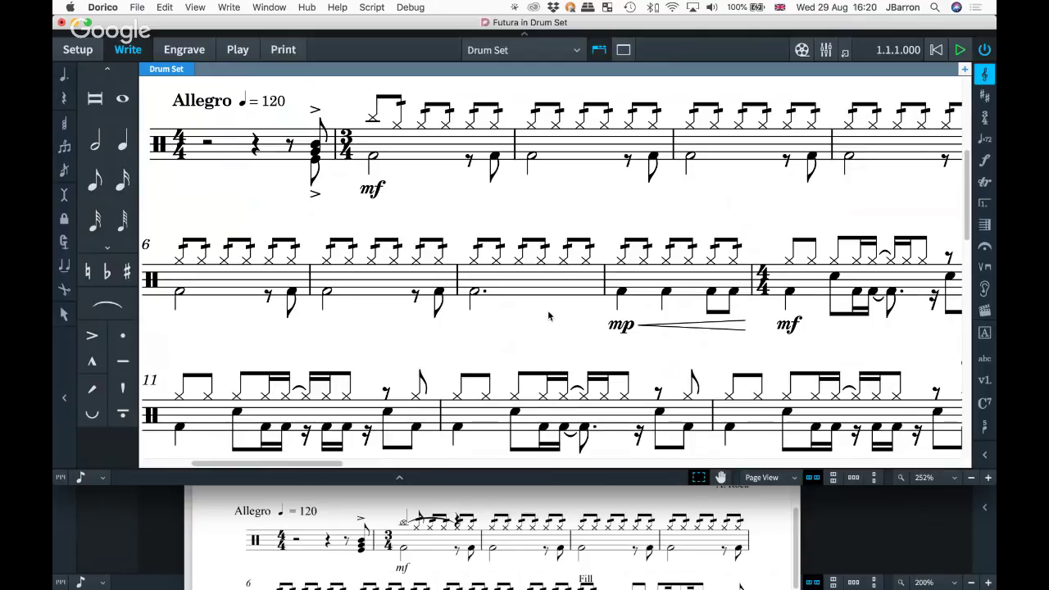
{"action": "scroll", "coordinate": [547, 309], "scroll_direction": "right", "scroll_amount": 2}
{"action": "scroll", "coordinate": [548, 310], "scroll_direction": "down", "scroll_amount": 1}
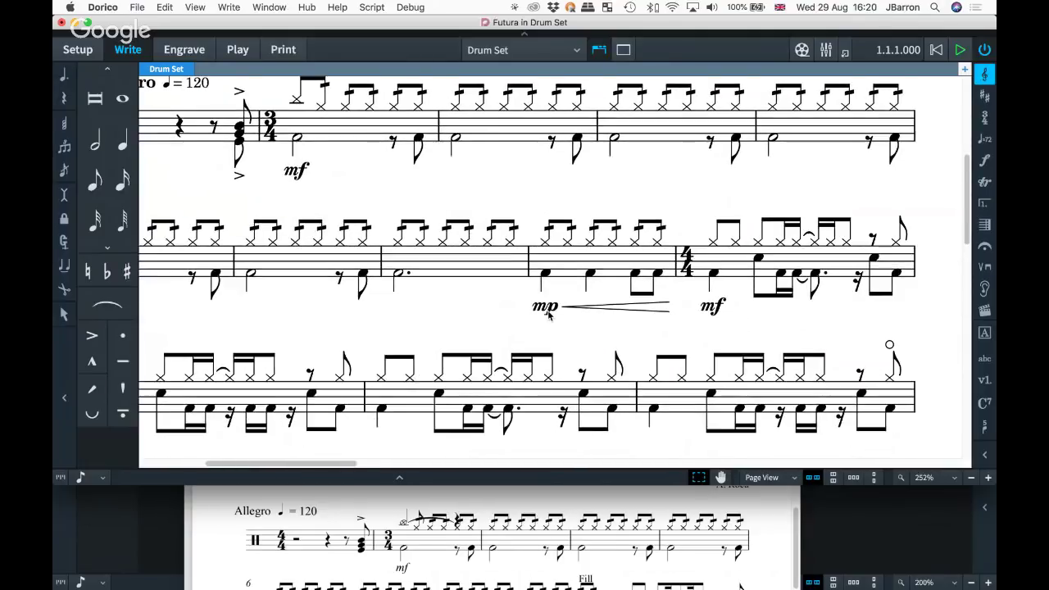
{"action": "left_click", "coordinate": [796, 274]}
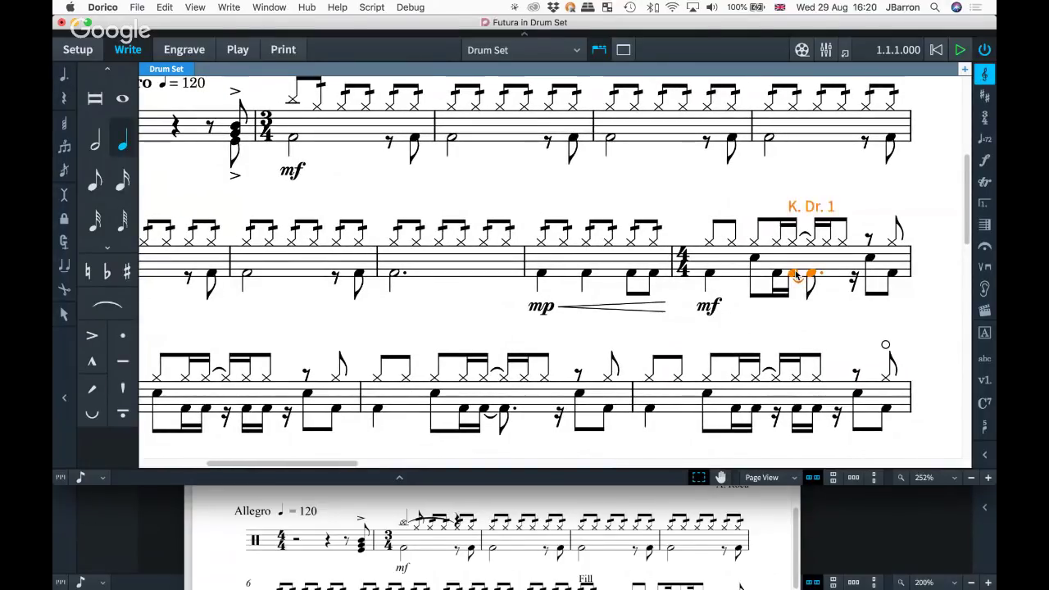
{"action": "left_click", "coordinate": [564, 544]}
{"action": "scroll", "coordinate": [564, 544], "scroll_direction": "down", "scroll_amount": 5}
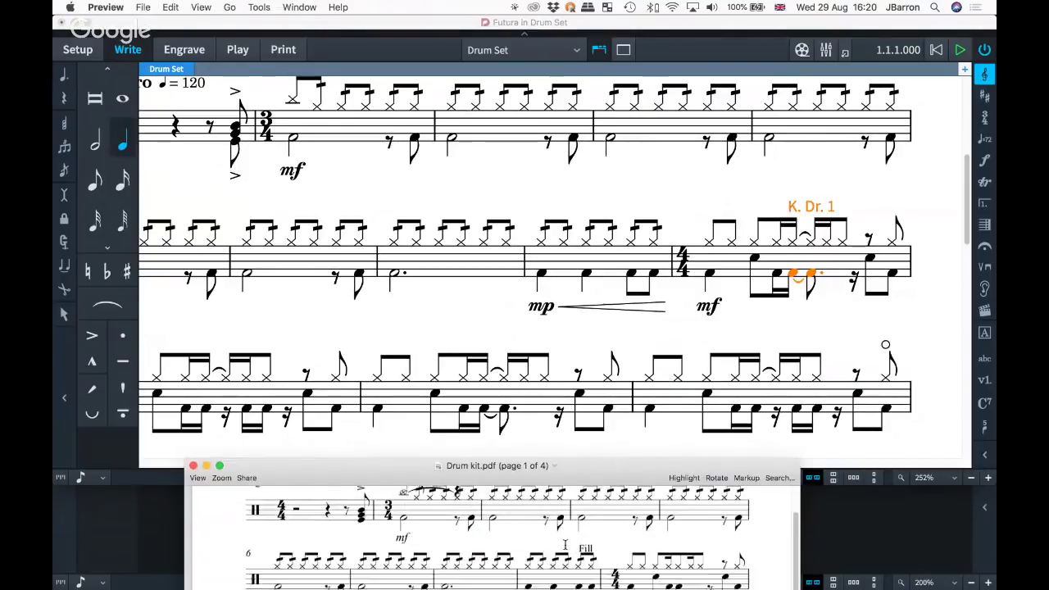
{"action": "scroll", "coordinate": [565, 544], "scroll_direction": "down", "scroll_amount": 4}
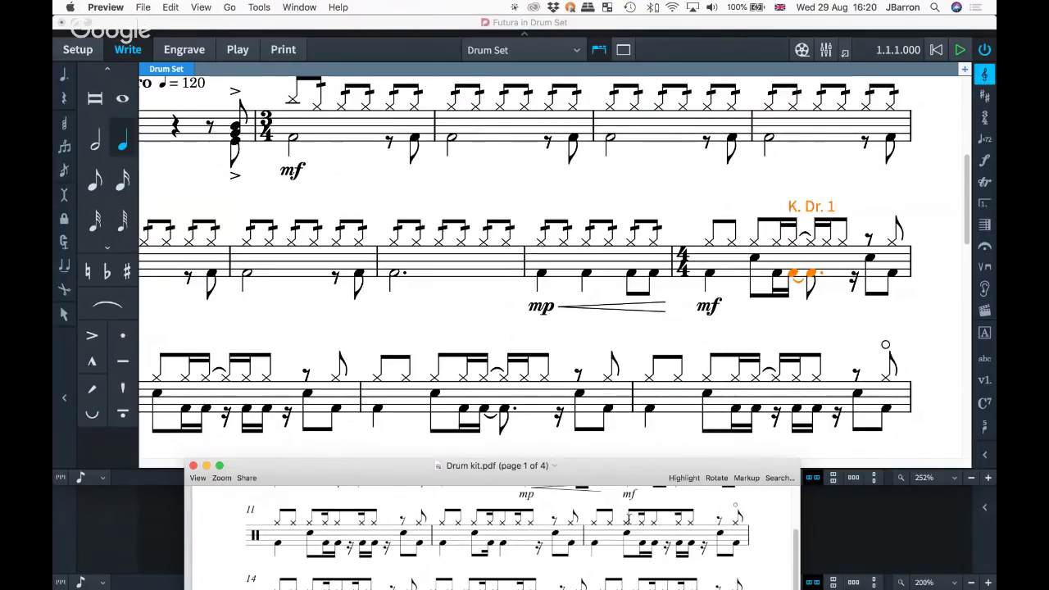
{"action": "left_click_drag", "start_coordinate": [624, 517], "coordinate": [663, 518]}
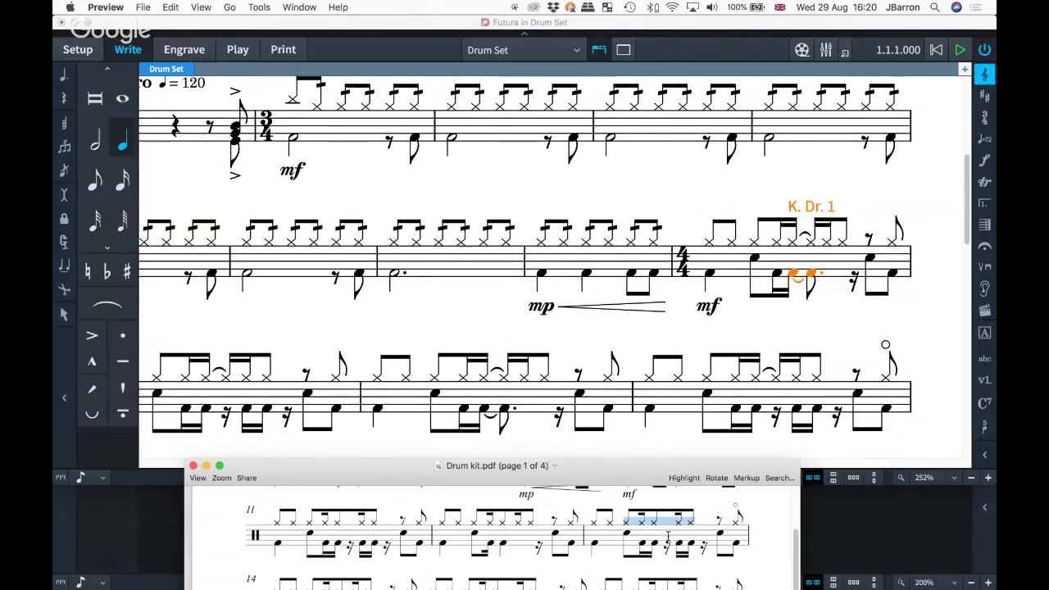
{"action": "left_click", "coordinate": [694, 520]}
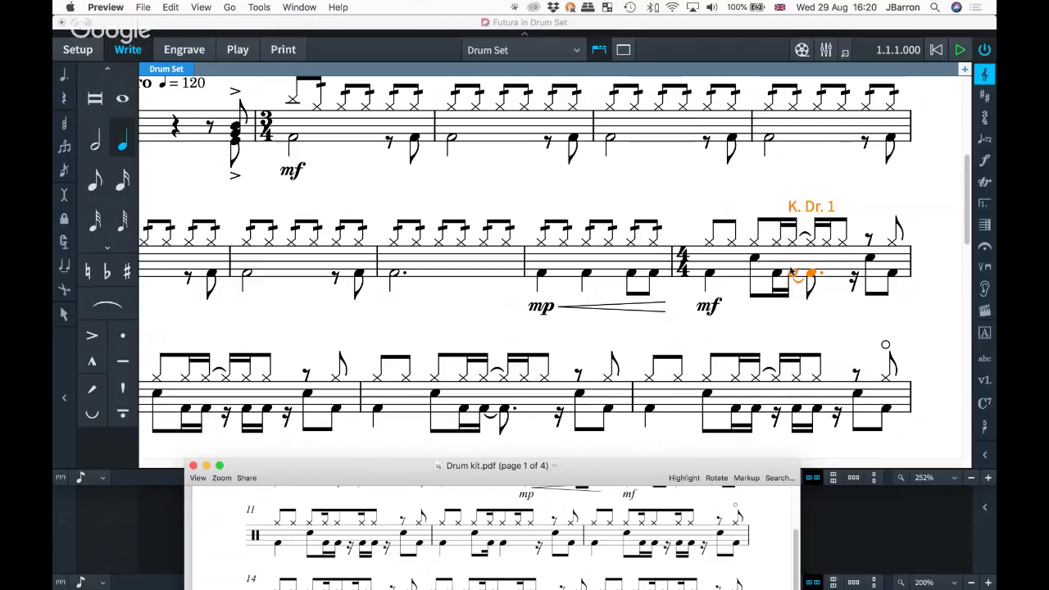
- Back in Dorico, try lengthening bar 10's tied kick drum note by one eighth-note grid unit and reverse it
{"action": "left_click", "coordinate": [795, 277]}
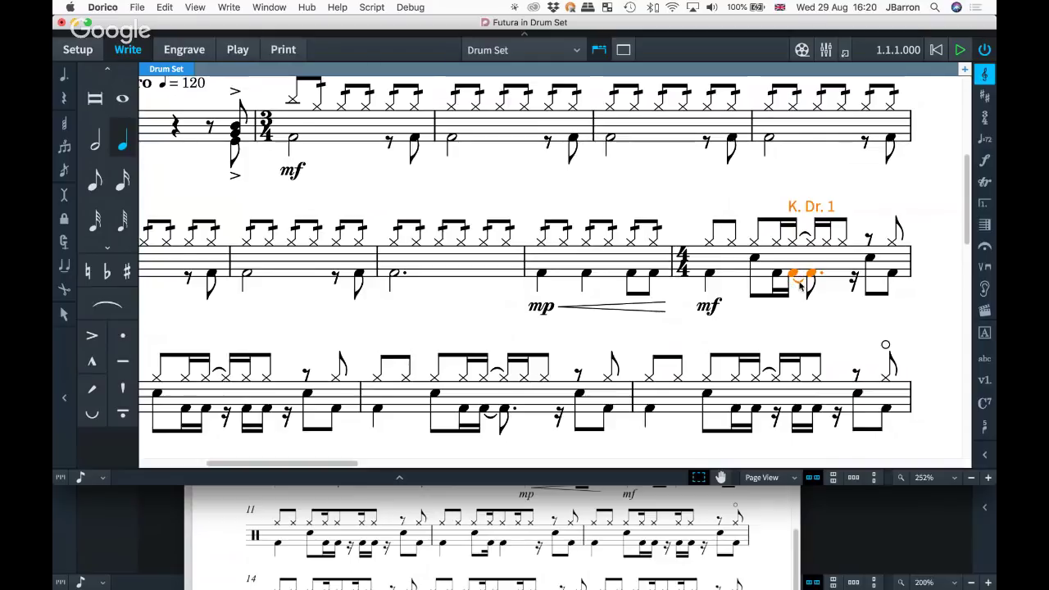
{"action": "key", "text": "alt+shift+Right"}
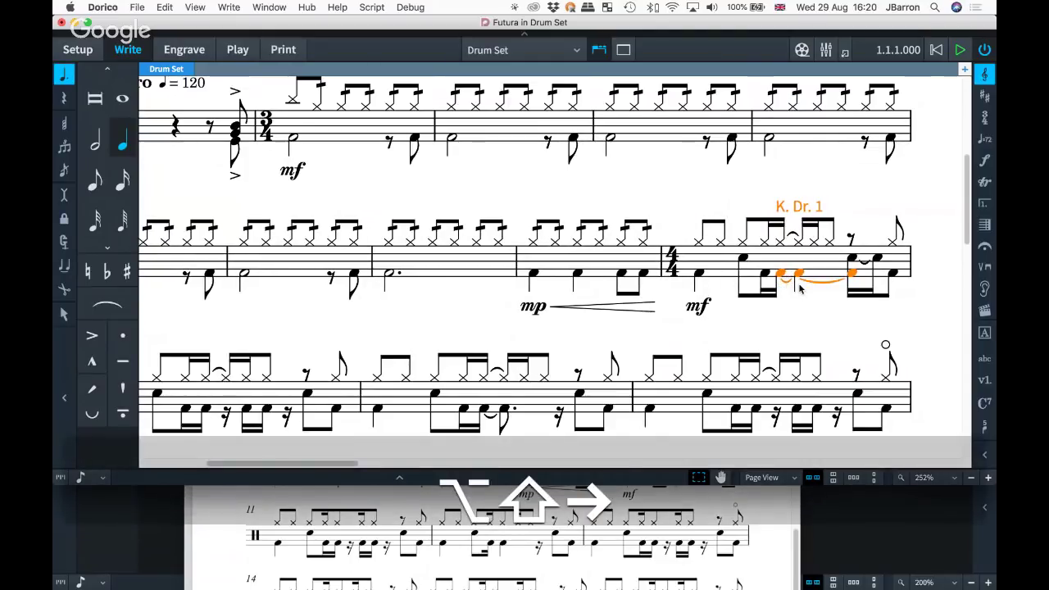
{"action": "key", "text": "alt+shift+Left"}
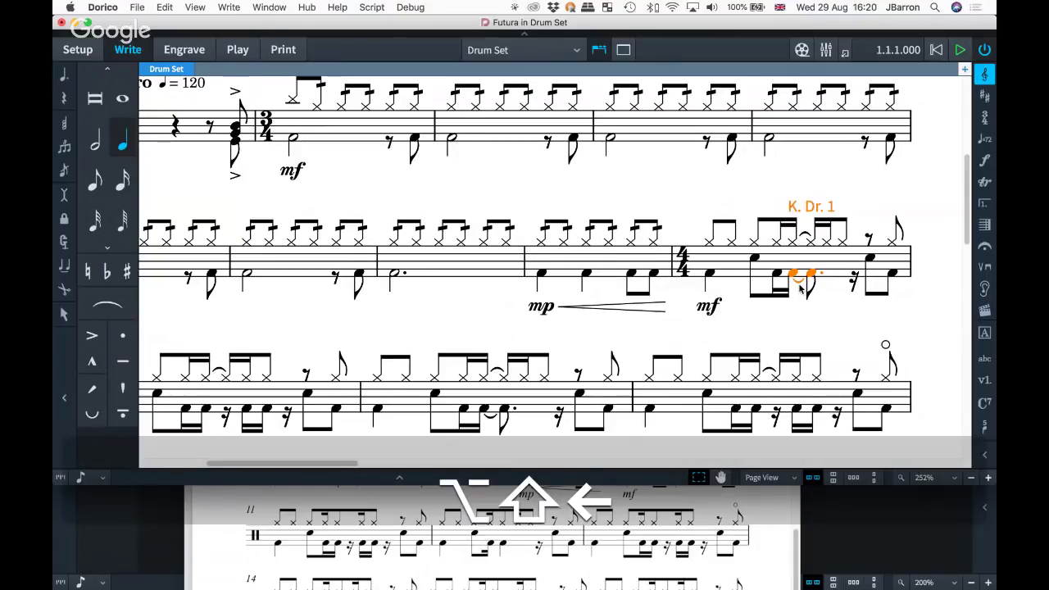
- Set the rhythmic grid to sixteenth notes and lengthen the tied kick drum note in bar 10 by one grid unit
{"action": "left_click", "coordinate": [81, 477]}
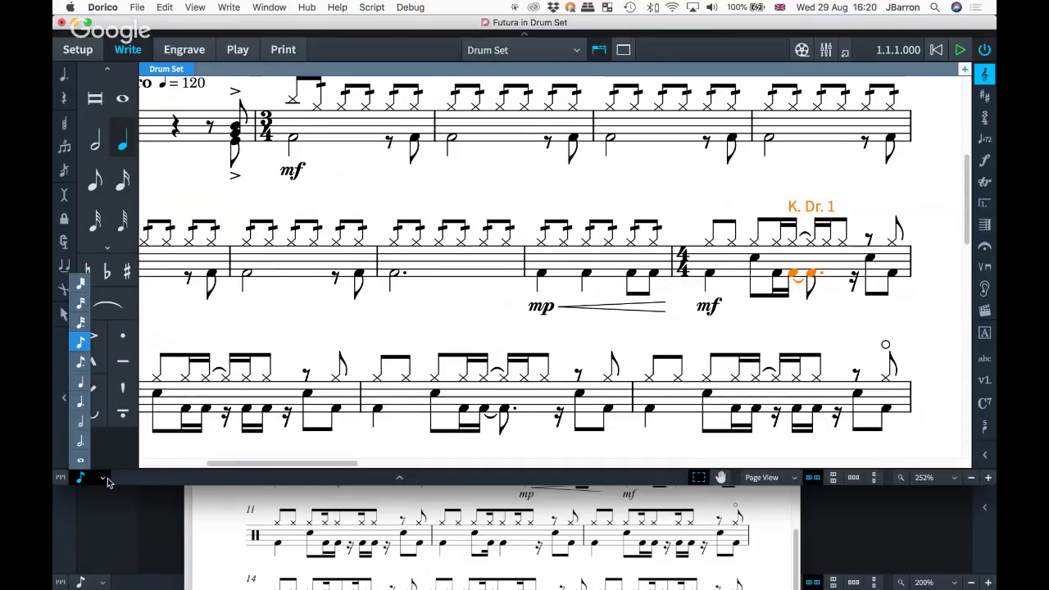
{"action": "left_click", "coordinate": [82, 302]}
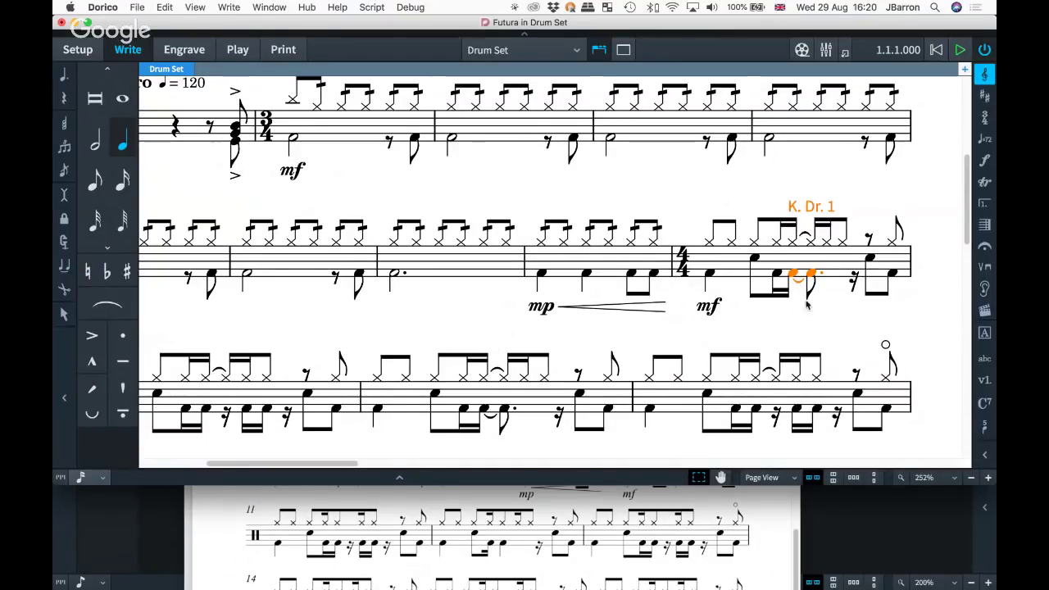
{"action": "key", "text": "alt+shift+Right"}
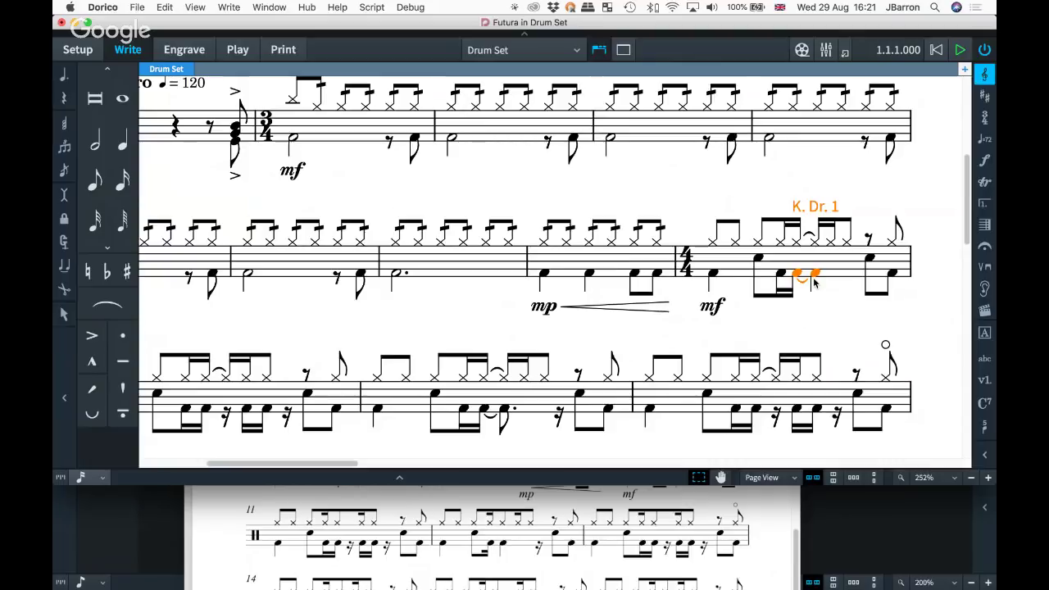
- Copy the lengthened kick drum note from bar 10 over the tied kick drum note in bar 12
{"action": "scroll", "coordinate": [739, 308], "scroll_direction": "down", "scroll_amount": 1}
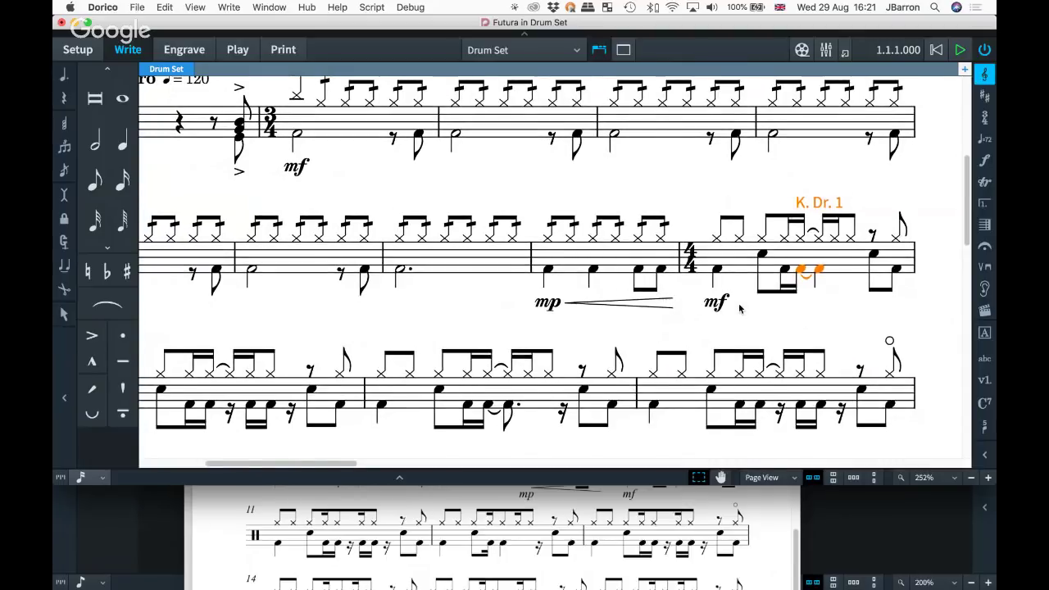
{"action": "scroll", "coordinate": [739, 308], "scroll_direction": "down", "scroll_amount": 3}
{"action": "scroll", "coordinate": [739, 308], "scroll_direction": "left", "scroll_amount": 2}
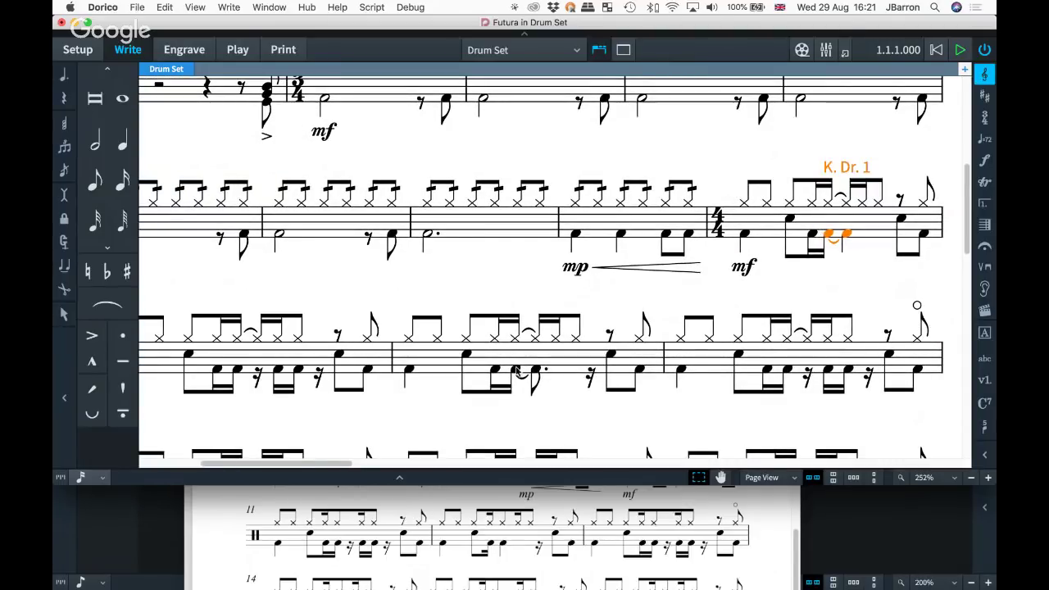
{"action": "left_click", "coordinate": [517, 371], "text": "alt"}
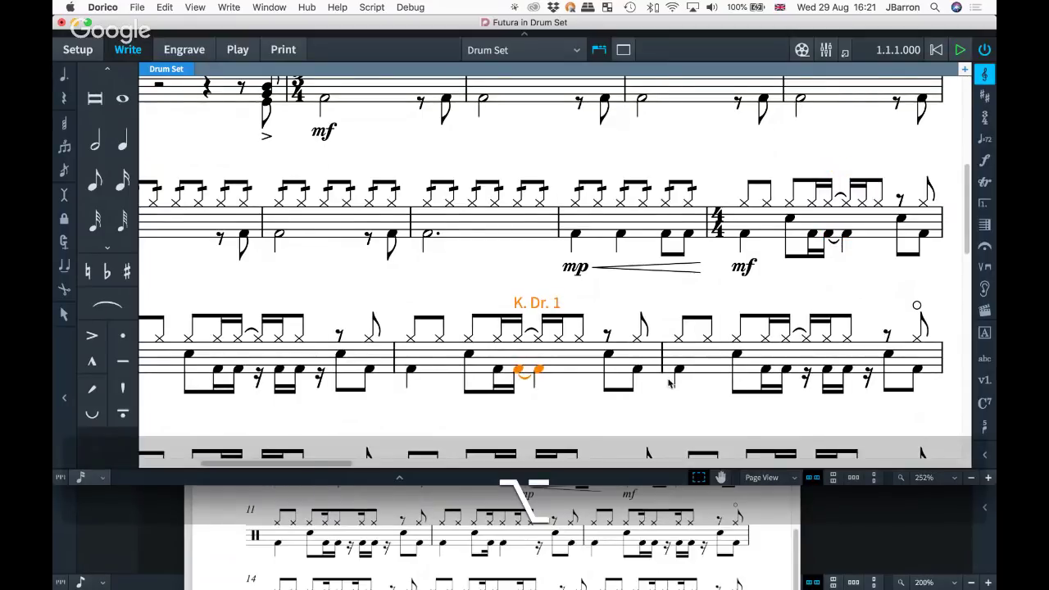
- Copy the lengthened kick drum note over the tied kick drum notes in bars 14 and 16
{"action": "scroll", "coordinate": [688, 381], "scroll_direction": "down", "scroll_amount": 4}
{"action": "scroll", "coordinate": [689, 381], "scroll_direction": "left", "scroll_amount": 2}
{"action": "left_click", "coordinate": [301, 372], "text": "alt"}
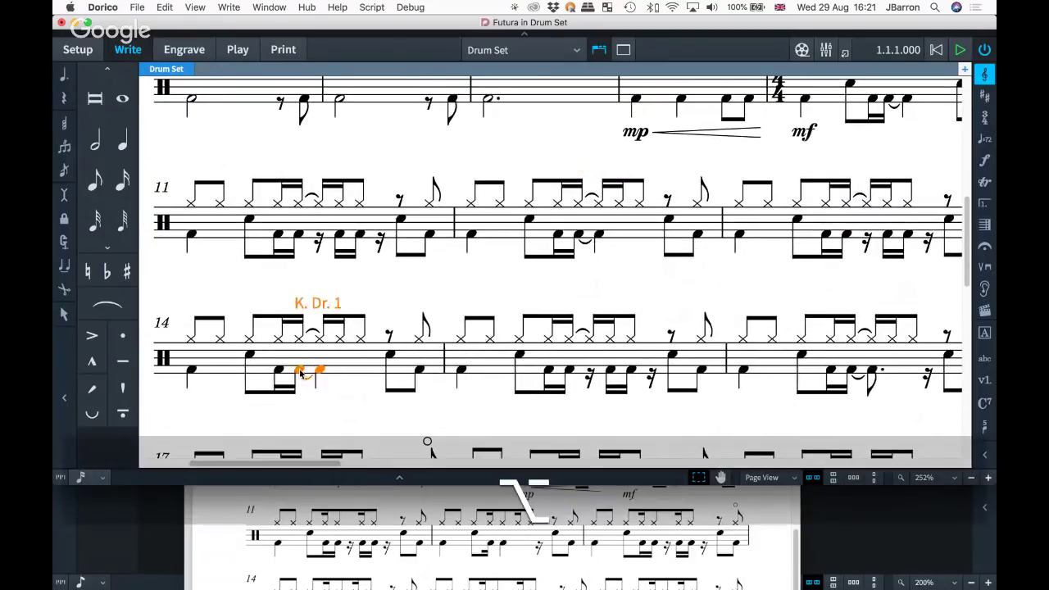
{"action": "left_click", "coordinate": [850, 372], "text": "alt"}
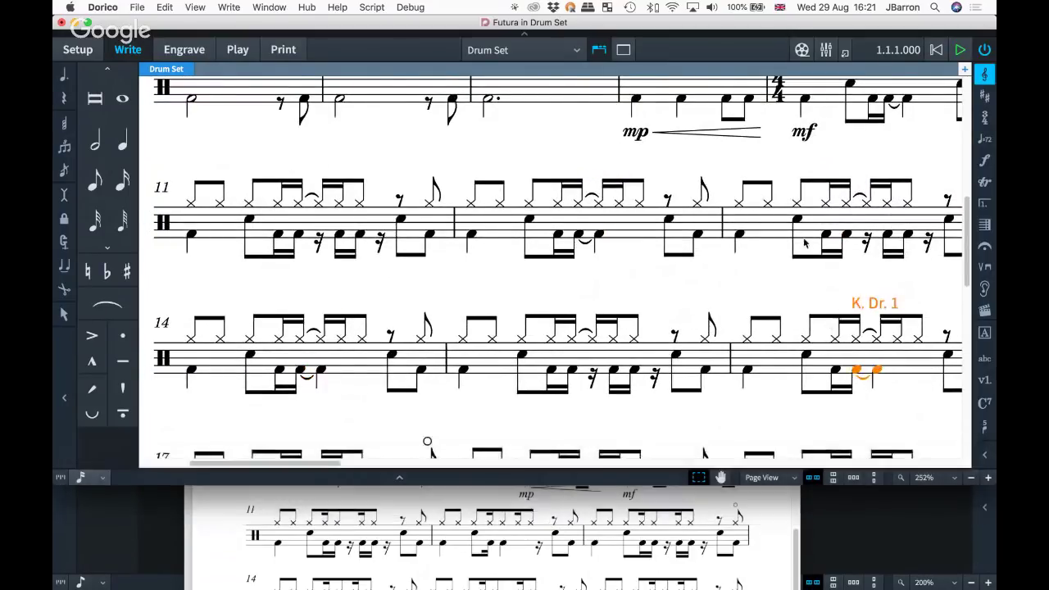
- Try shortening bar 10's tied kick drum note to a sixteenth note, undo the change and clear the selection
{"action": "scroll", "coordinate": [819, 344], "scroll_direction": "up", "scroll_amount": 6}
{"action": "scroll", "coordinate": [819, 344], "scroll_direction": "right", "scroll_amount": 3}
{"action": "left_click", "coordinate": [798, 308]}
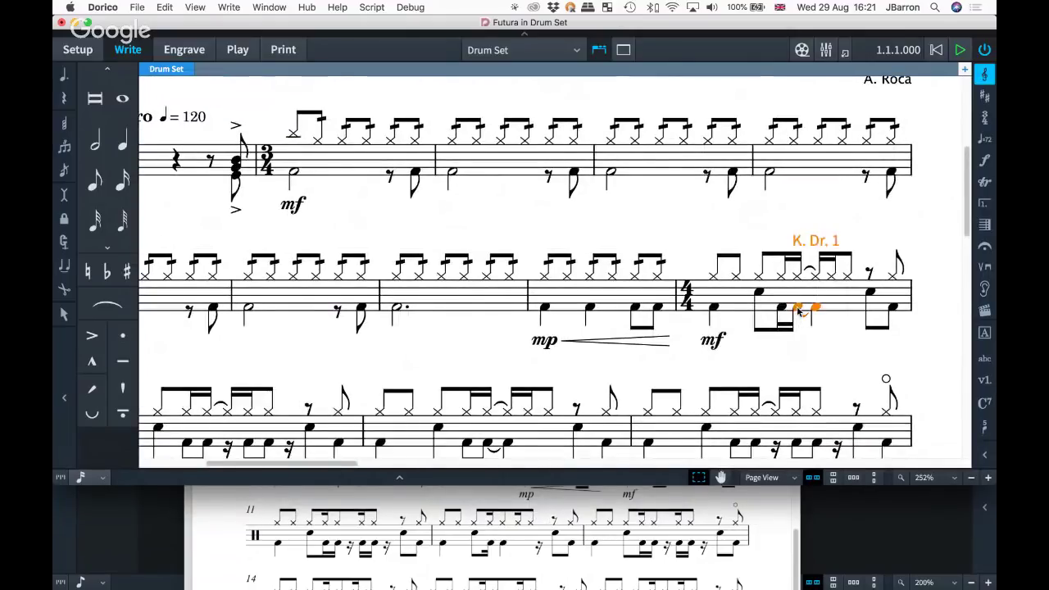
{"action": "key", "text": "4"}
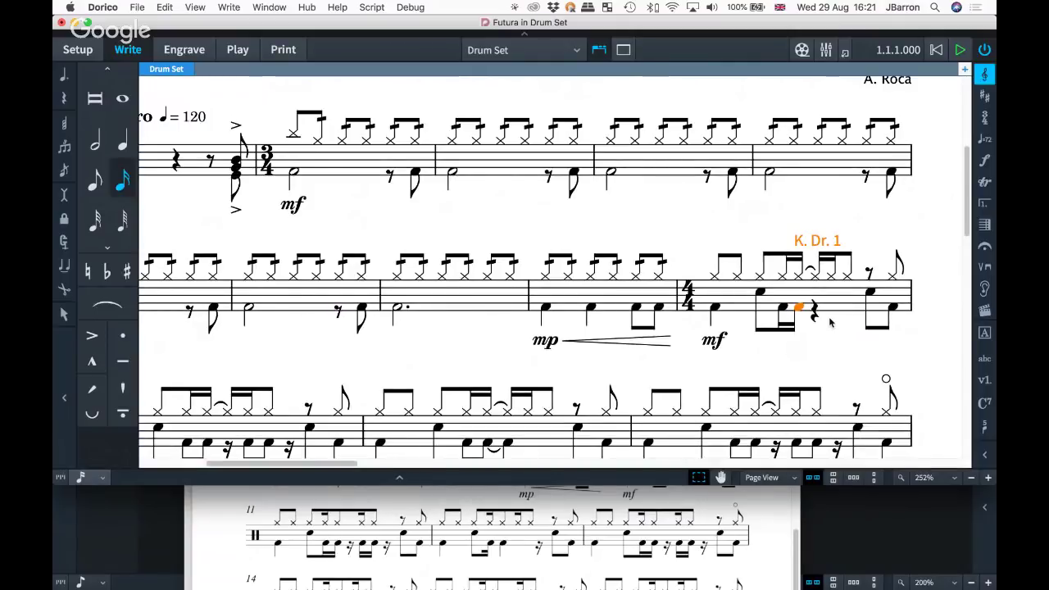
{"action": "key", "text": "cmd+z"}
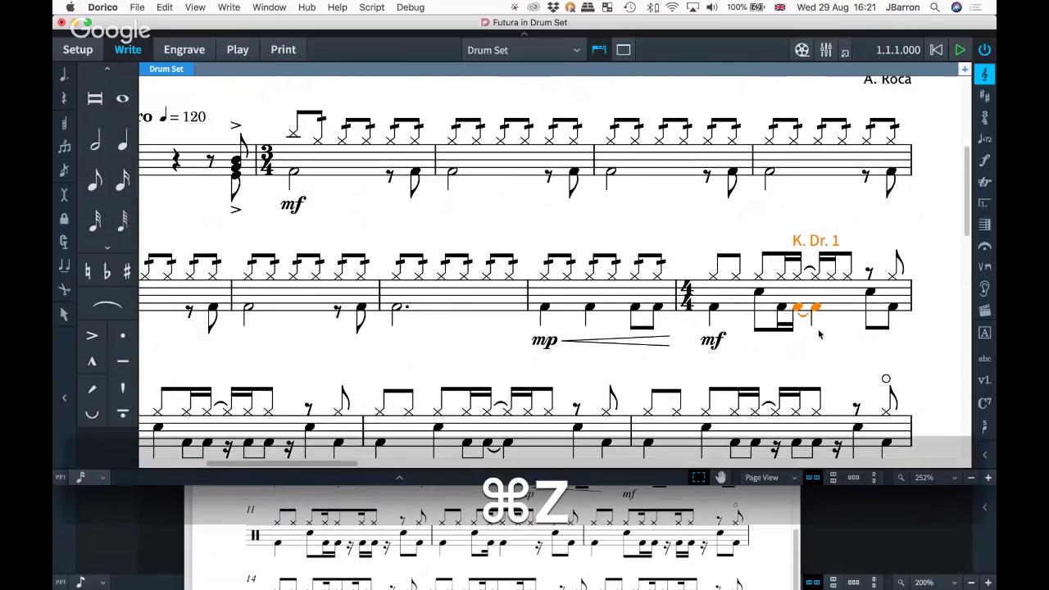
{"action": "left_click", "coordinate": [803, 355]}
- Examine the tied kick drum rhythms in bars 11 to 28 and compare them with Drum kit.pdf in Preview
{"action": "scroll", "coordinate": [804, 356], "scroll_direction": "down", "scroll_amount": 5}
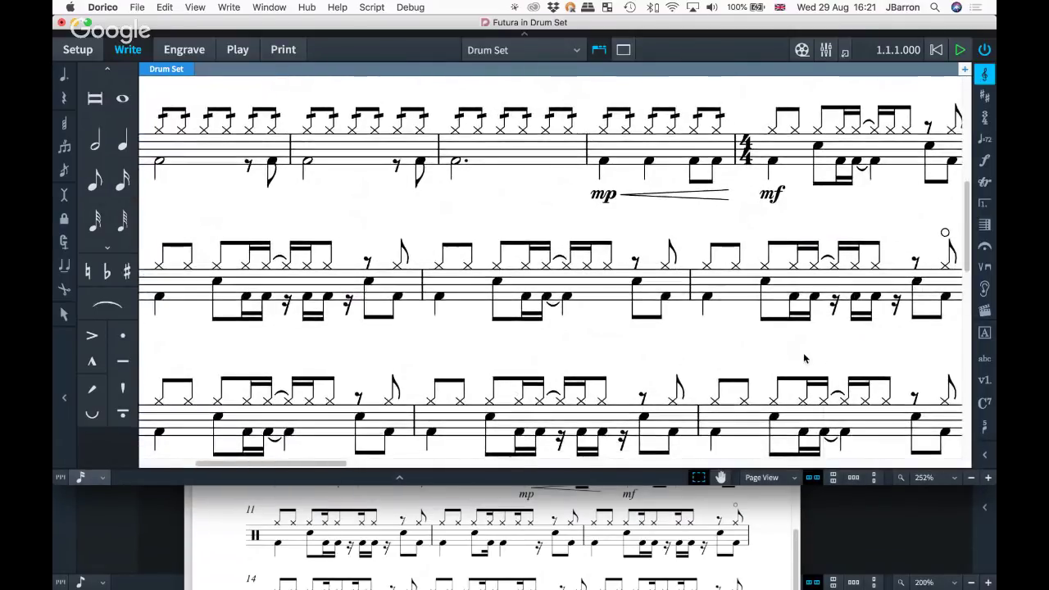
{"action": "scroll", "coordinate": [804, 358], "scroll_direction": "down", "scroll_amount": 5}
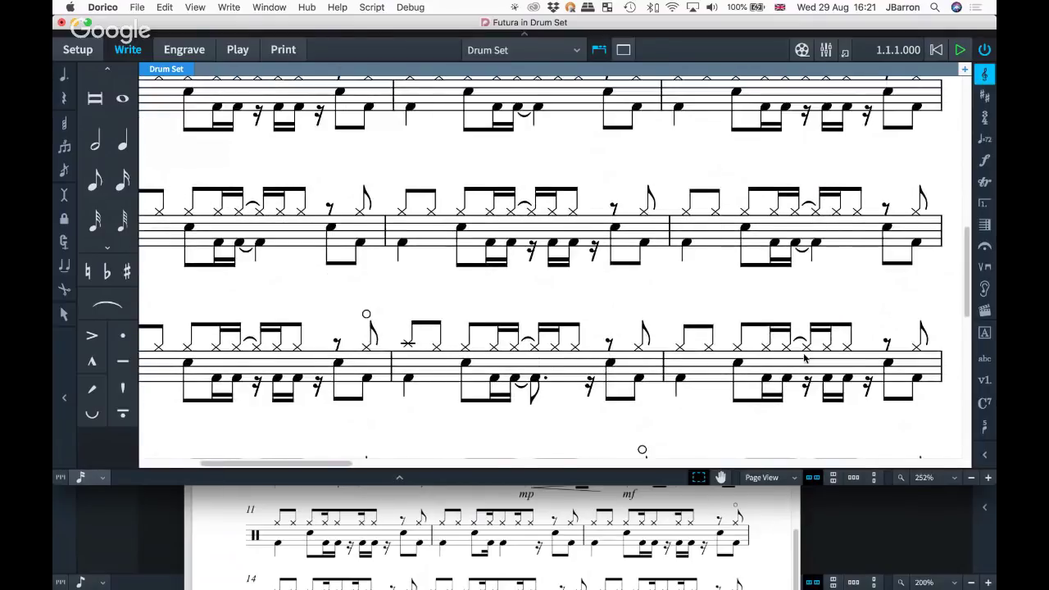
{"action": "scroll", "coordinate": [804, 358], "scroll_direction": "down", "scroll_amount": 5}
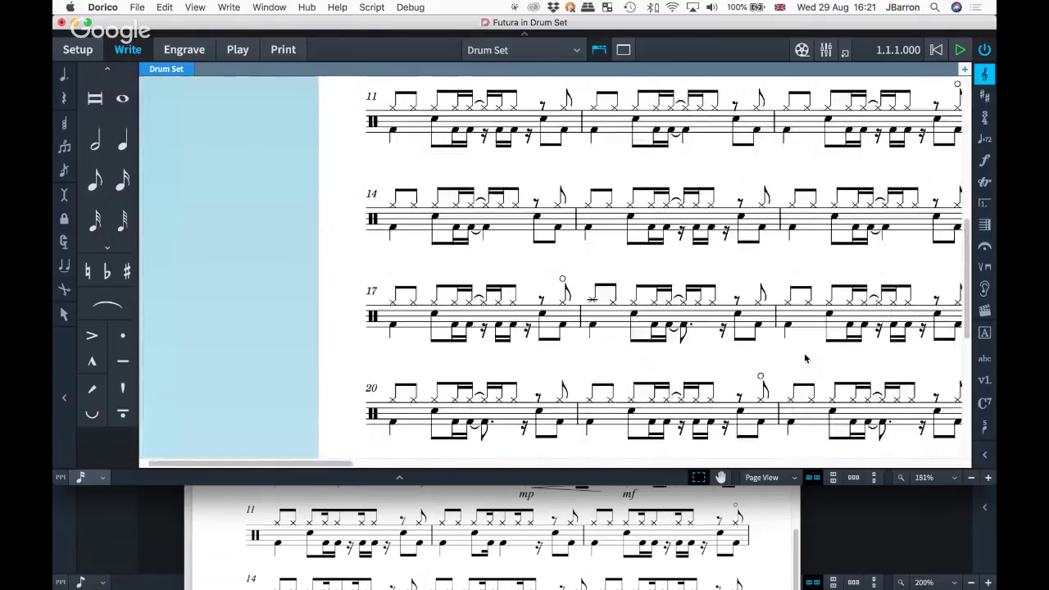
{"action": "scroll", "coordinate": [804, 358], "scroll_direction": "down", "scroll_amount": 2}
{"action": "scroll", "coordinate": [523, 340], "scroll_direction": "down", "scroll_amount": 3}
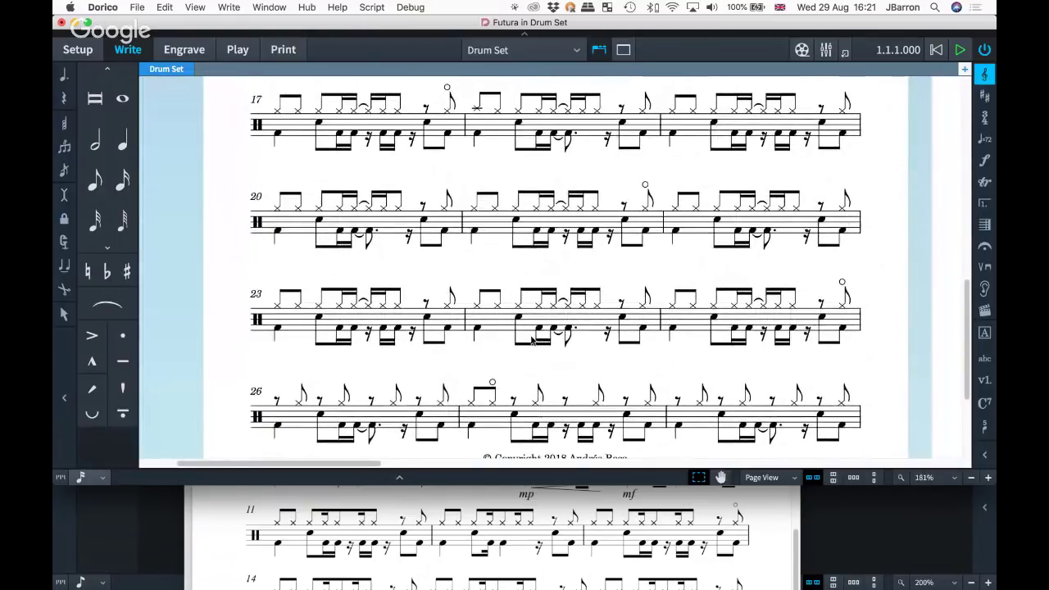
{"action": "scroll", "coordinate": [531, 341], "scroll_direction": "down", "scroll_amount": 2}
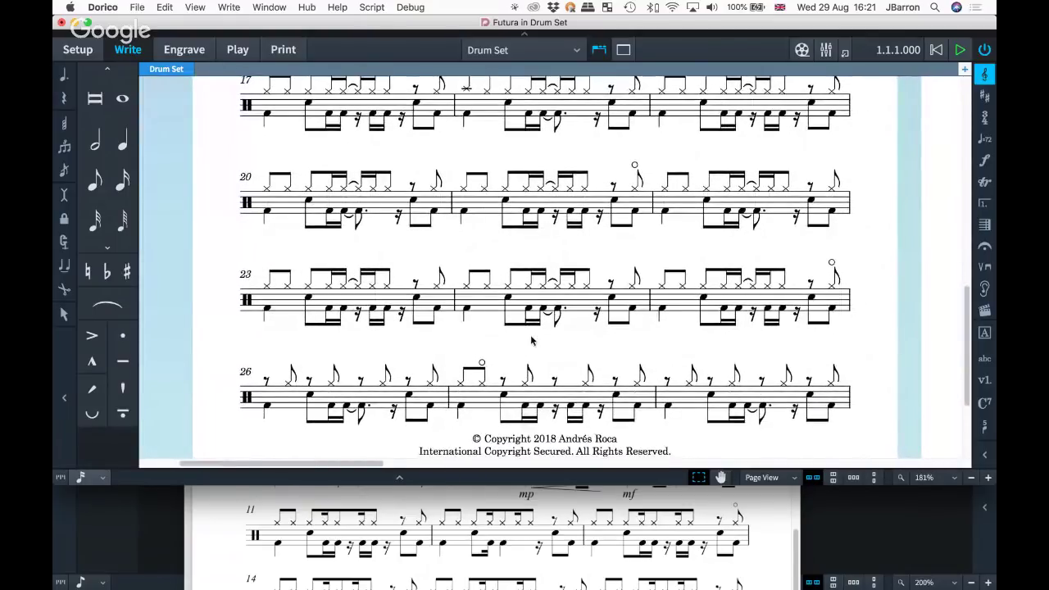
{"action": "scroll", "coordinate": [531, 341], "scroll_direction": "up", "scroll_amount": 2}
{"action": "left_click", "coordinate": [558, 536]}
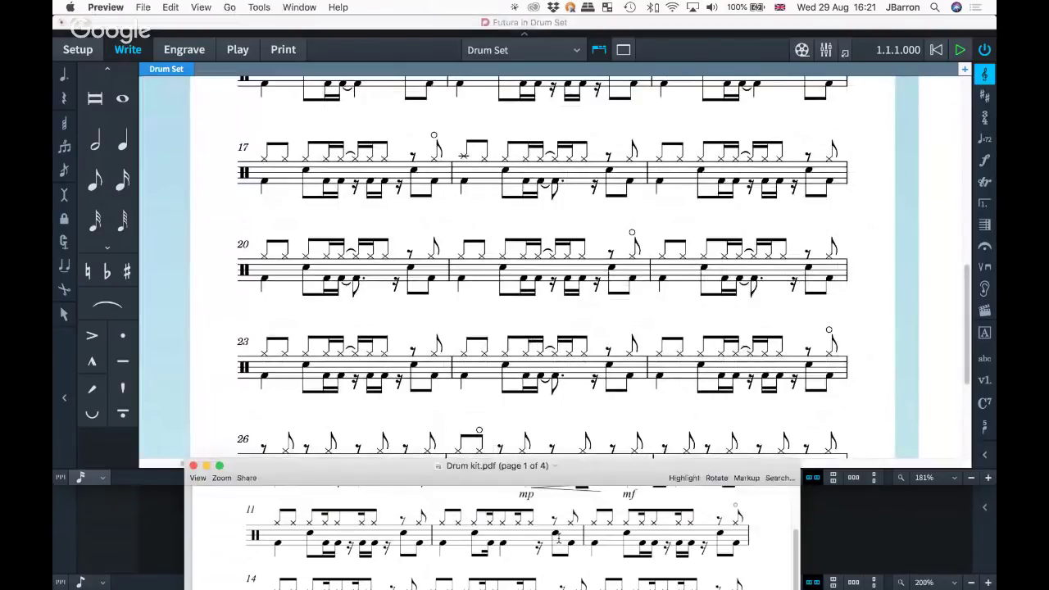
{"action": "scroll", "coordinate": [495, 548], "scroll_direction": "down", "scroll_amount": 5}
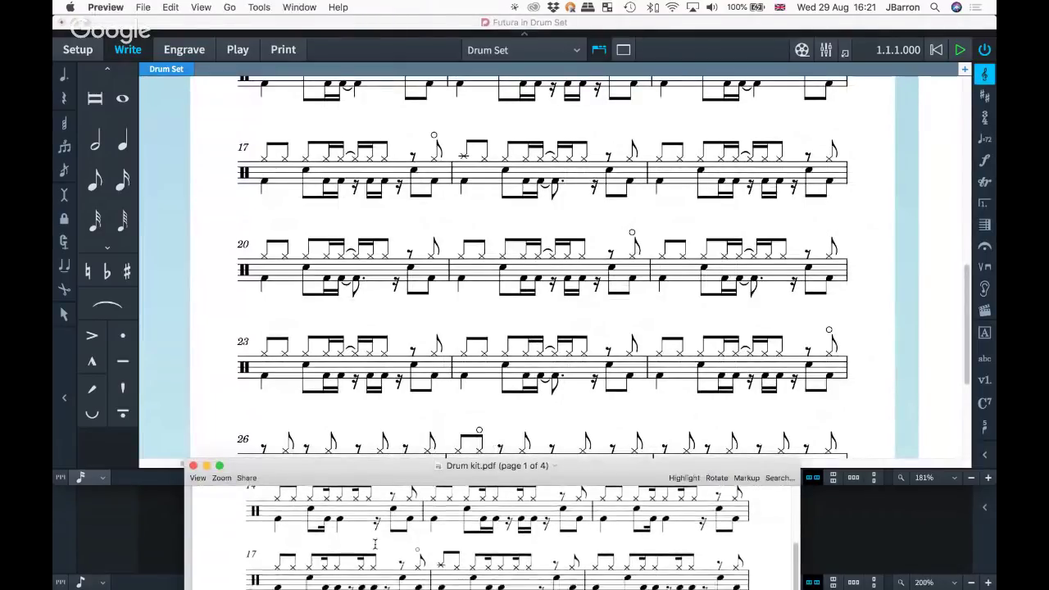
{"action": "scroll", "coordinate": [376, 542], "scroll_direction": "down", "scroll_amount": 5}
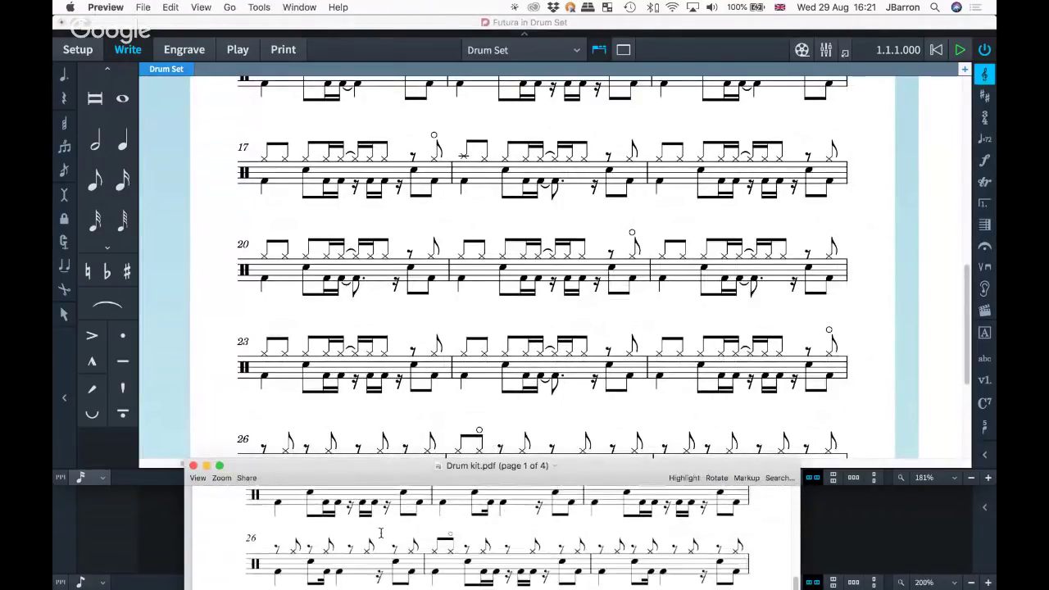
- Back in Dorico, look through the remaining drum set pages from bar 29 to the final barline, checking the accented chord in bar 33
{"action": "left_click", "coordinate": [665, 309]}
{"action": "scroll", "coordinate": [664, 310], "scroll_direction": "right", "scroll_amount": 10}
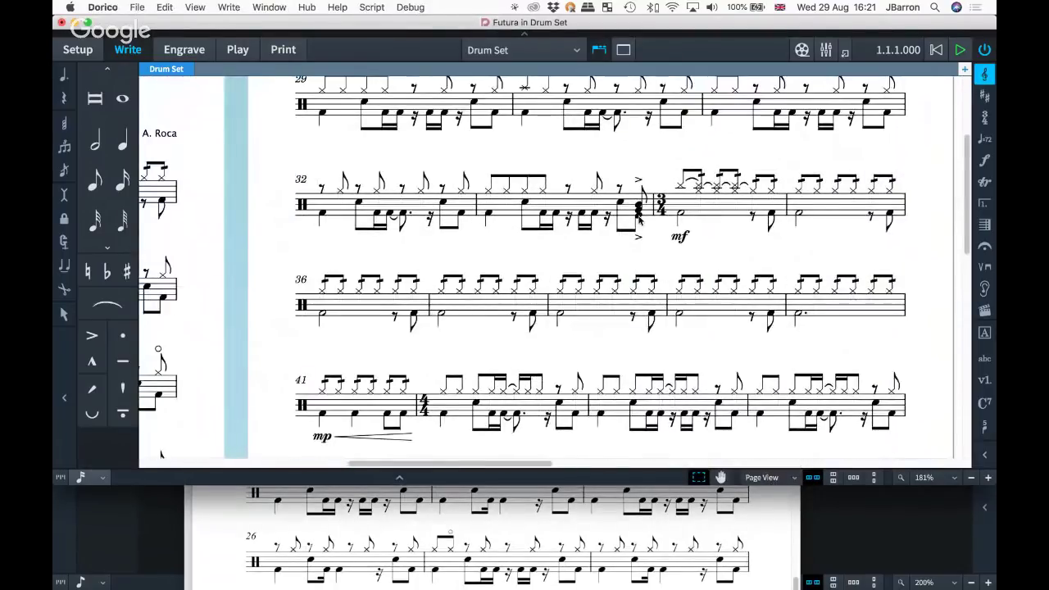
{"action": "left_click", "coordinate": [639, 216]}
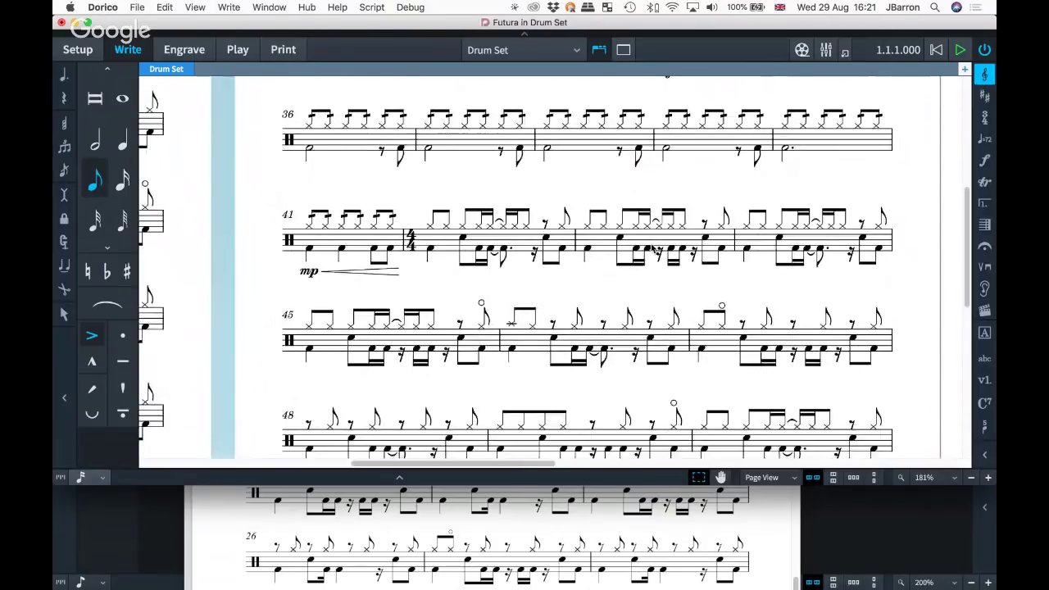
{"action": "scroll", "coordinate": [653, 250], "scroll_direction": "down", "scroll_amount": 5}
{"action": "scroll", "coordinate": [653, 249], "scroll_direction": "down", "scroll_amount": 3}
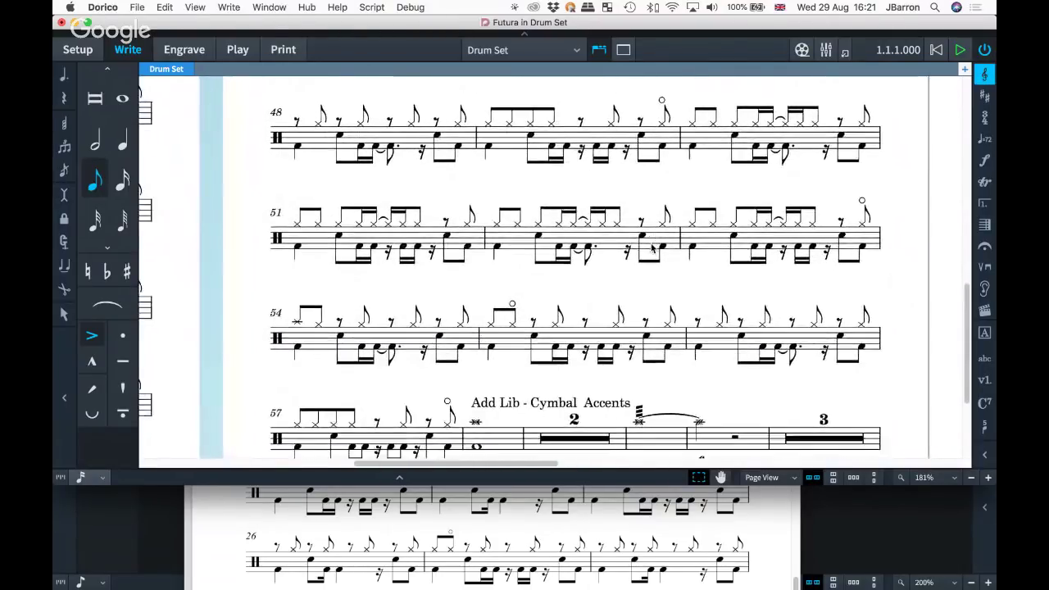
{"action": "scroll", "coordinate": [653, 248], "scroll_direction": "right", "scroll_amount": 10}
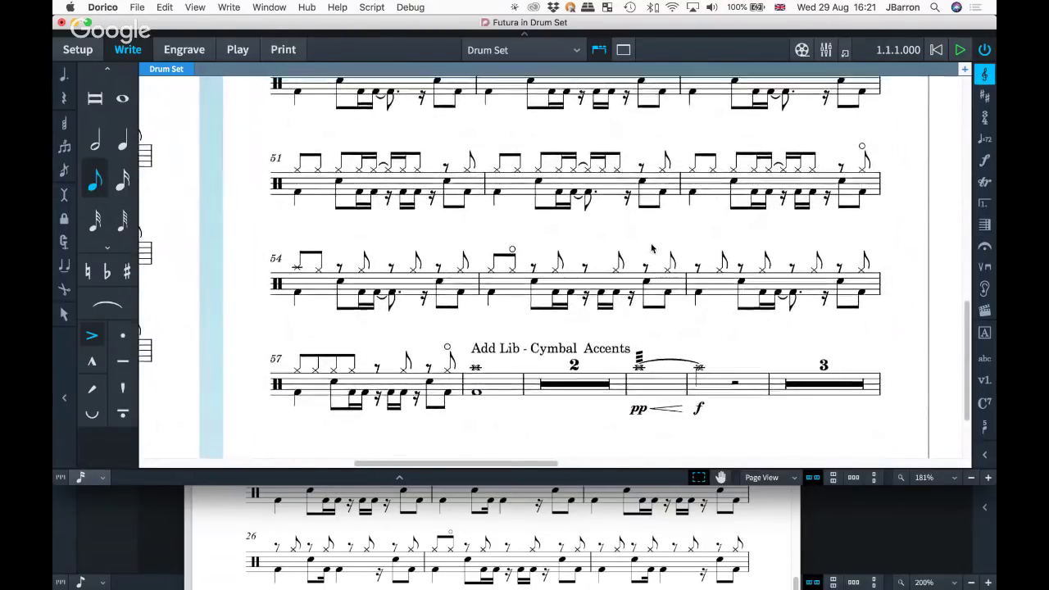
{"action": "scroll", "coordinate": [653, 248], "scroll_direction": "right", "scroll_amount": 10}
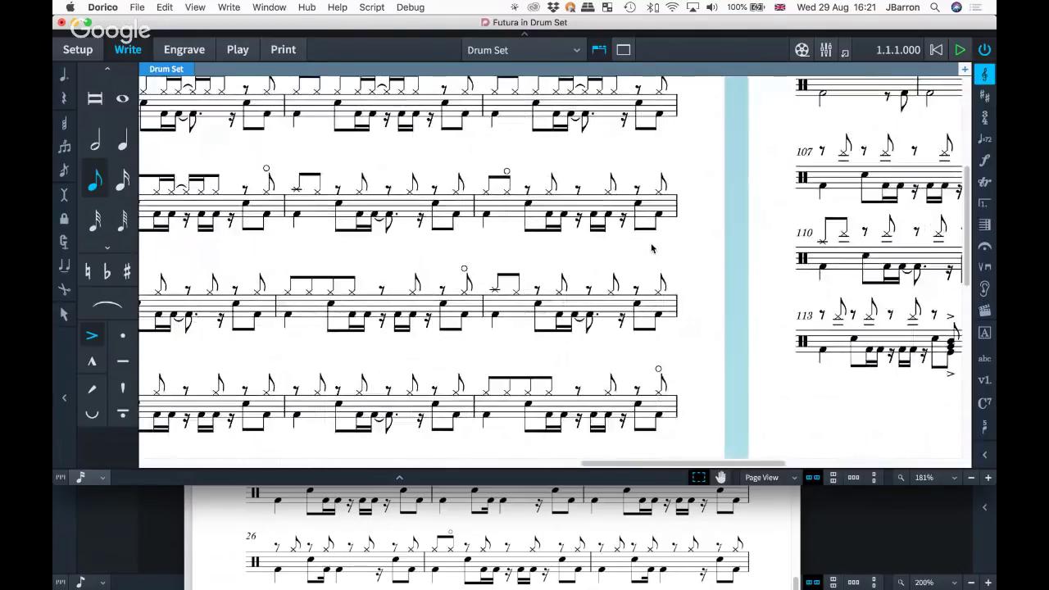
{"action": "scroll", "coordinate": [653, 248], "scroll_direction": "right", "scroll_amount": 4}
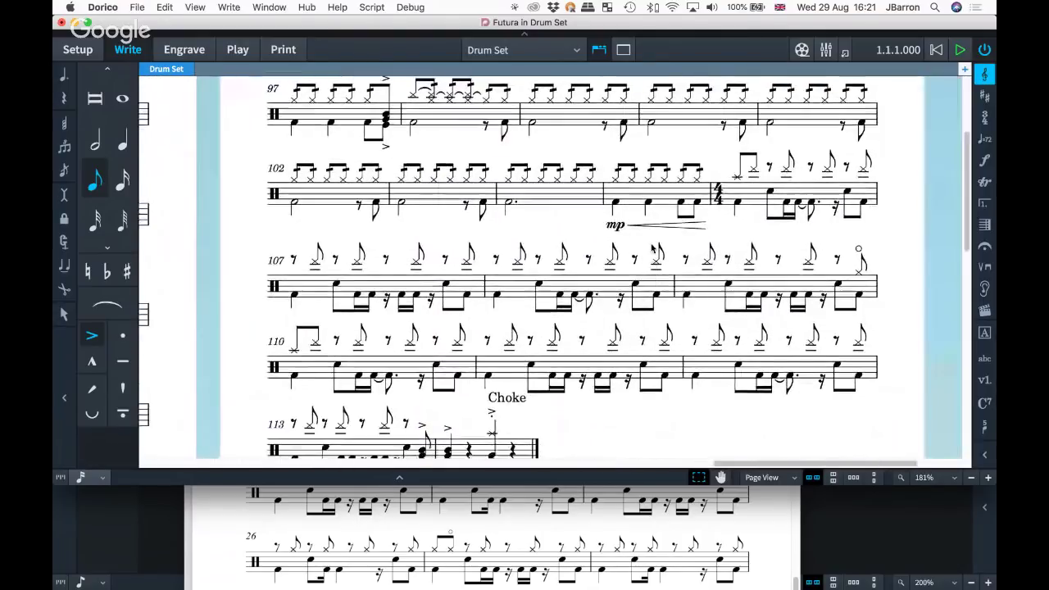
{"action": "scroll", "coordinate": [653, 248], "scroll_direction": "down", "scroll_amount": 2}
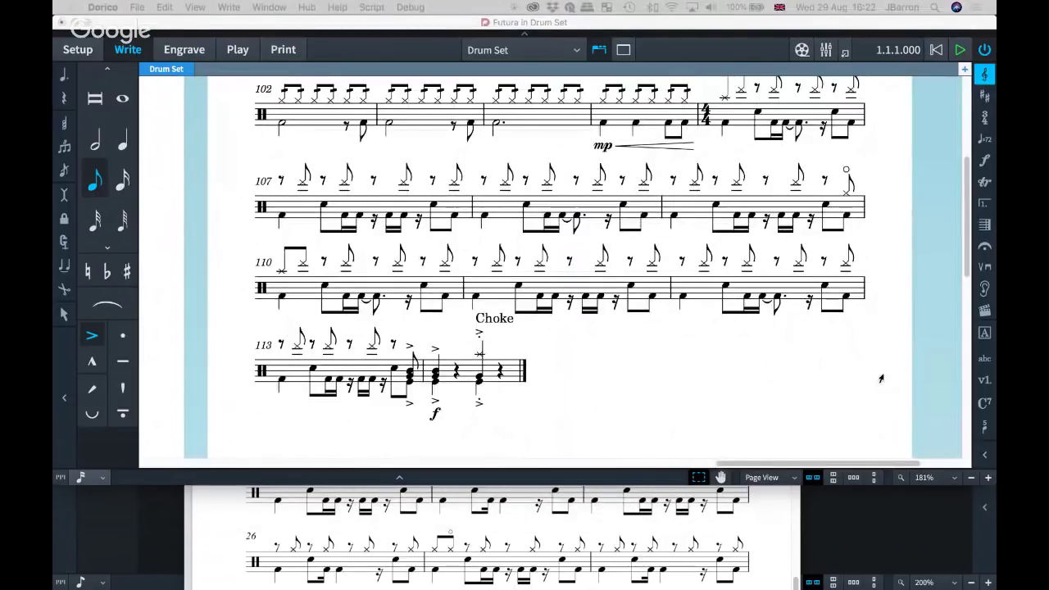
- Append 12 empty bars at the final barline after bar 114
{"action": "left_click", "coordinate": [709, 412]}
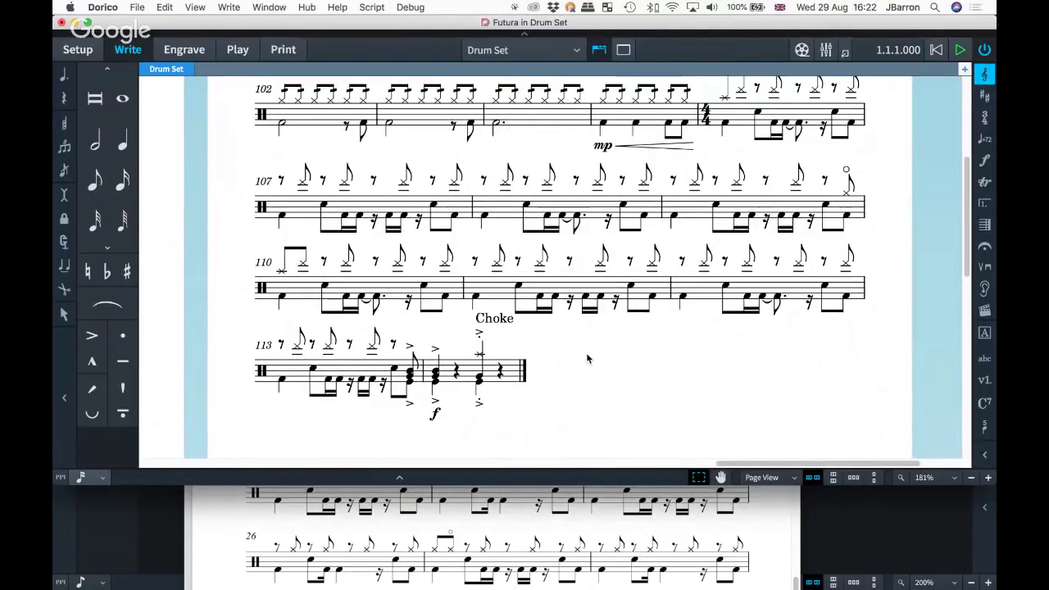
{"action": "scroll", "coordinate": [586, 356], "scroll_direction": "down", "scroll_amount": 1}
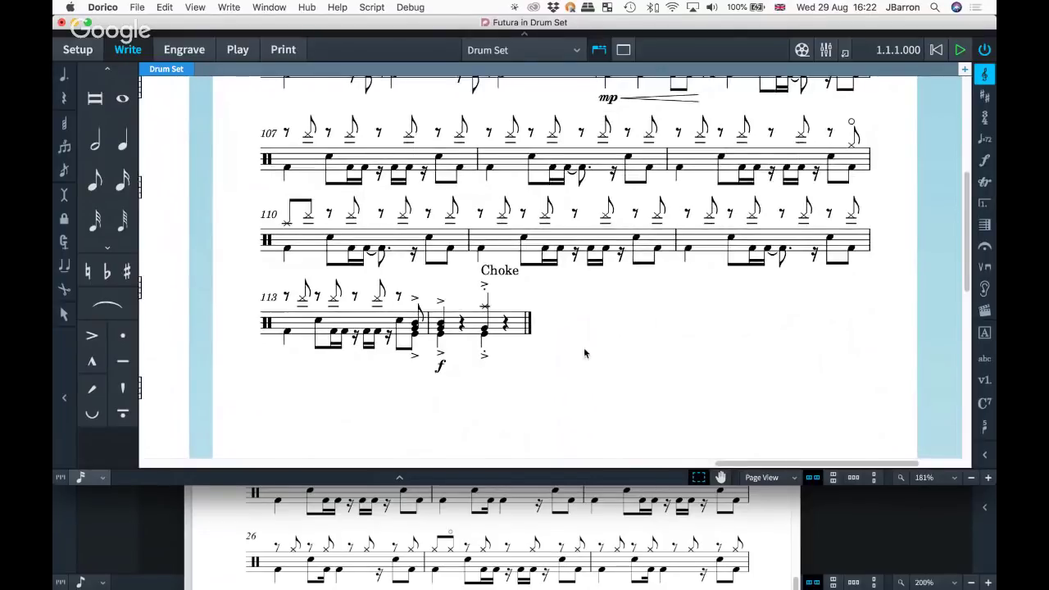
{"action": "left_click", "coordinate": [529, 322]}
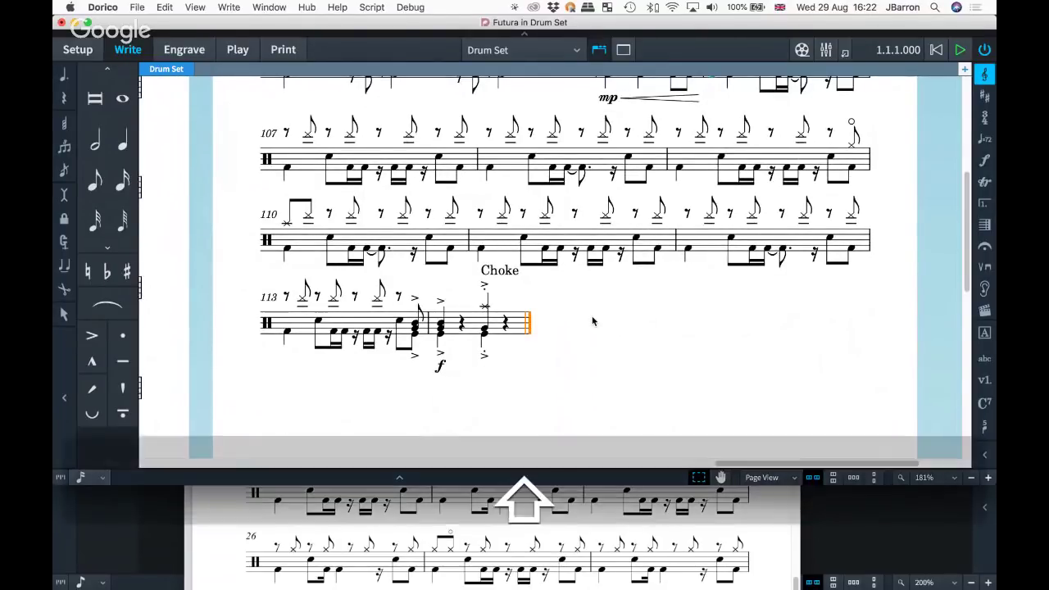
{"action": "key", "text": "shift+b"}
{"action": "type", "text": "12"}
{"action": "key", "text": "Return"}
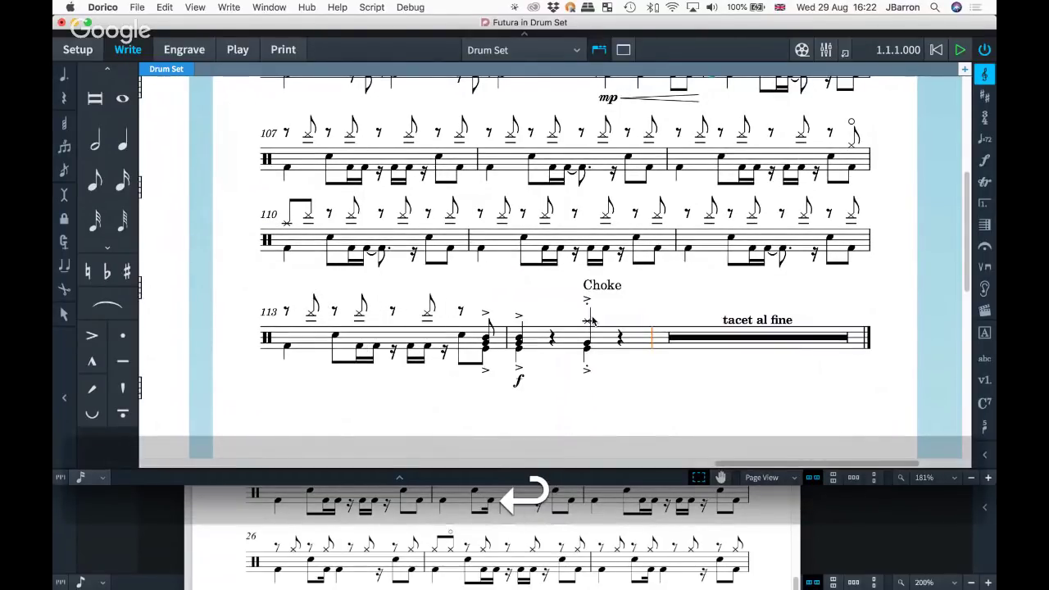
{"action": "scroll", "coordinate": [622, 344], "scroll_direction": "down", "scroll_amount": 1}
{"action": "scroll", "coordinate": [623, 344], "scroll_direction": "right", "scroll_amount": 1}
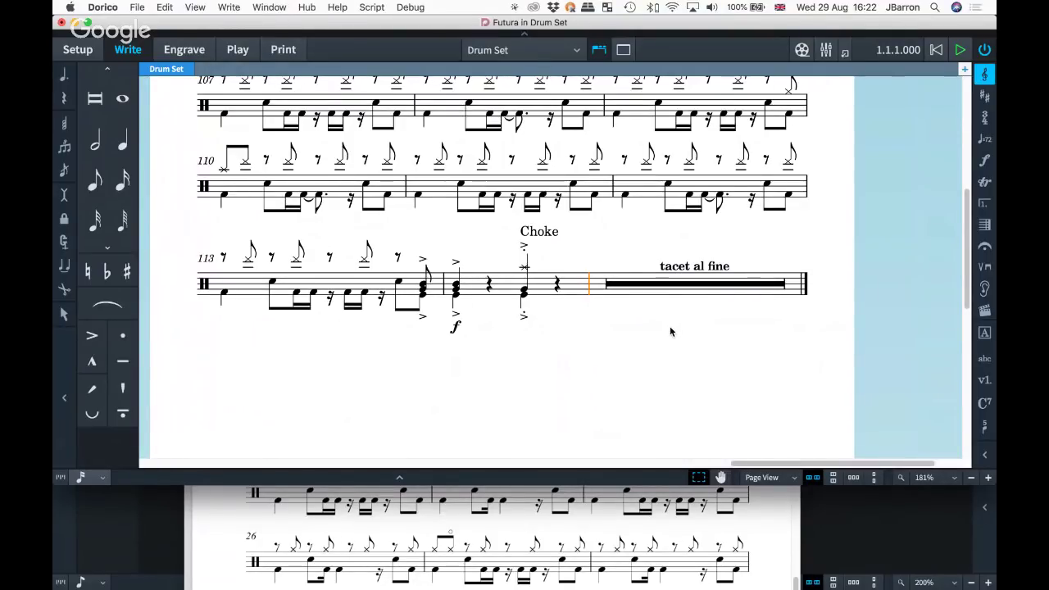
- Try copying bar 10's tied kick drum note onto the second beat of bar 9 and undo the copy
{"action": "key", "text": "Escape"}
{"action": "scroll", "coordinate": [559, 365], "scroll_direction": "left", "scroll_amount": 5}
{"action": "scroll", "coordinate": [559, 366], "scroll_direction": "up", "scroll_amount": 1}
{"action": "scroll", "coordinate": [559, 360], "scroll_direction": "left", "scroll_amount": 10}
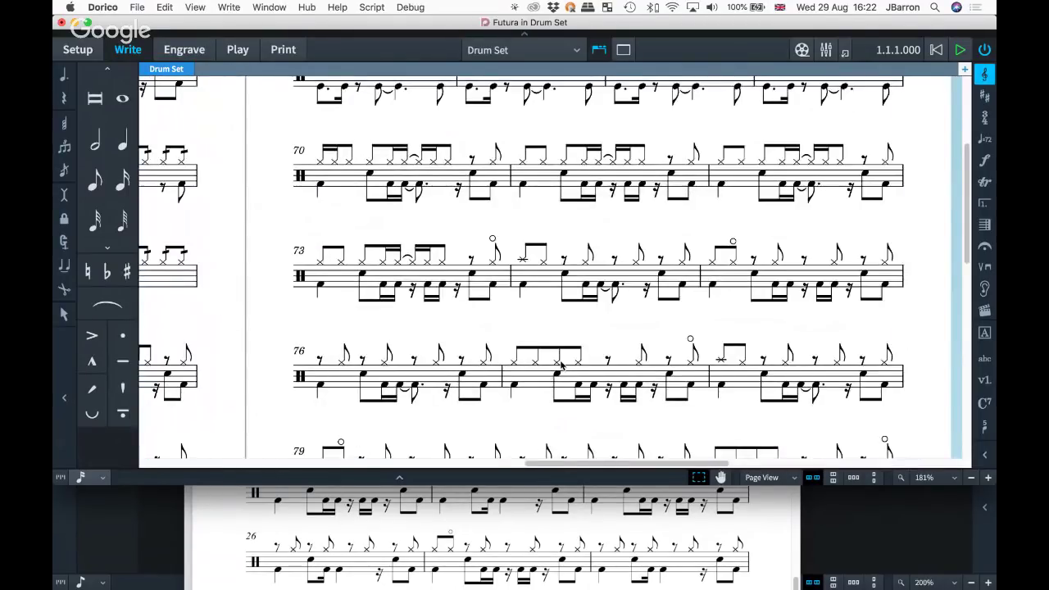
{"action": "scroll", "coordinate": [561, 364], "scroll_direction": "left", "scroll_amount": 15}
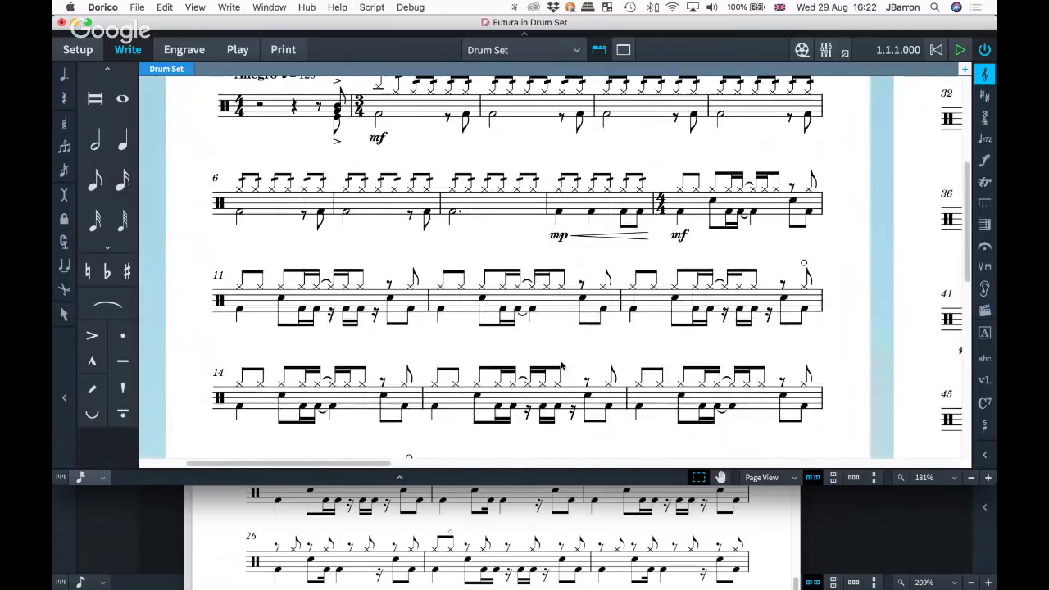
{"action": "scroll", "coordinate": [561, 365], "scroll_direction": "right", "scroll_amount": 2}
{"action": "scroll", "coordinate": [561, 366], "scroll_direction": "down", "scroll_amount": 1}
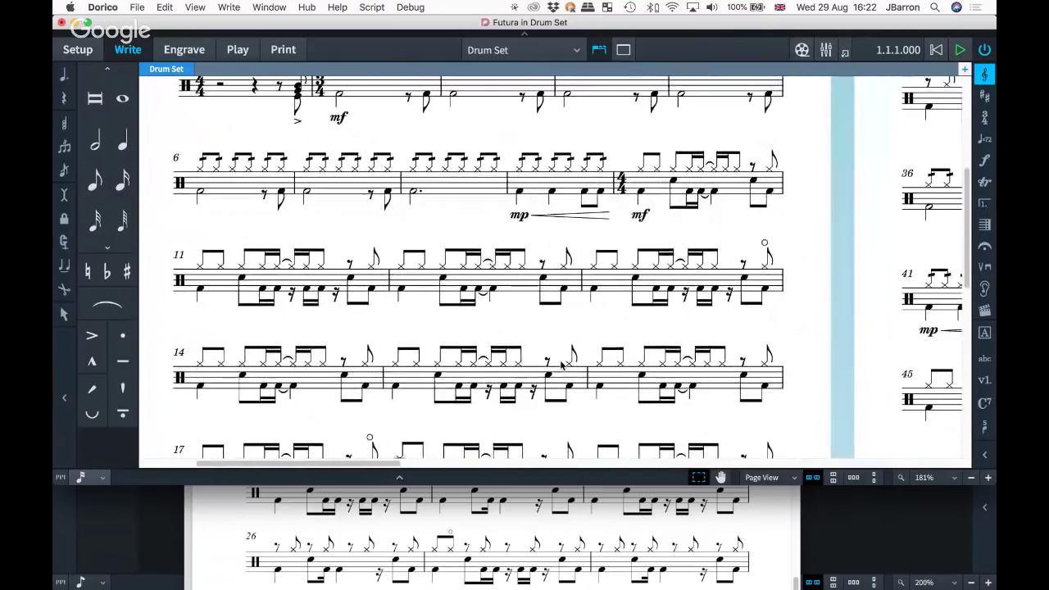
{"action": "scroll", "coordinate": [561, 365], "scroll_direction": "down", "scroll_amount": 1}
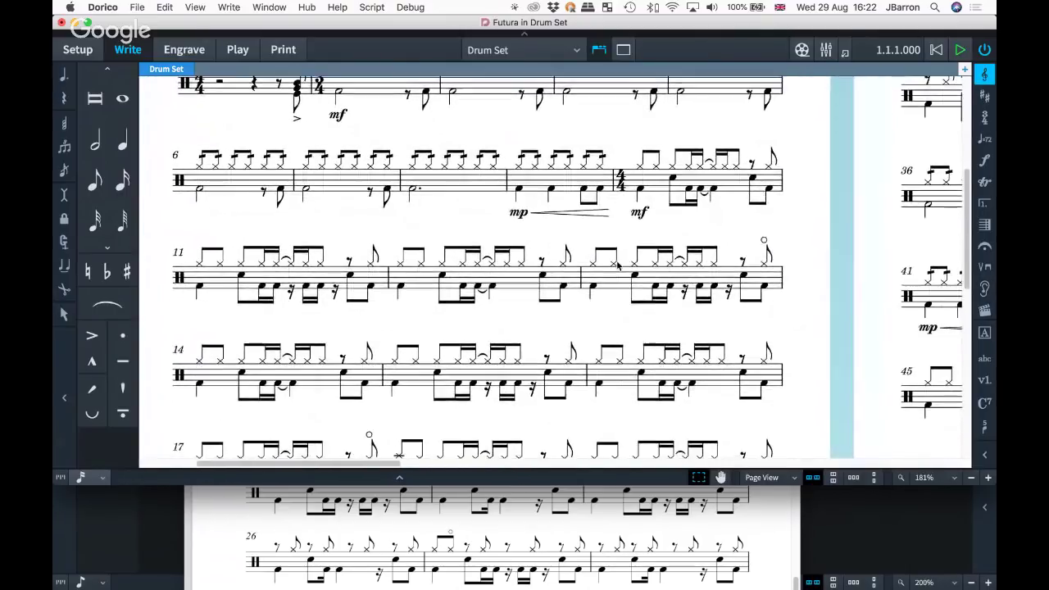
{"action": "left_click", "coordinate": [702, 190]}
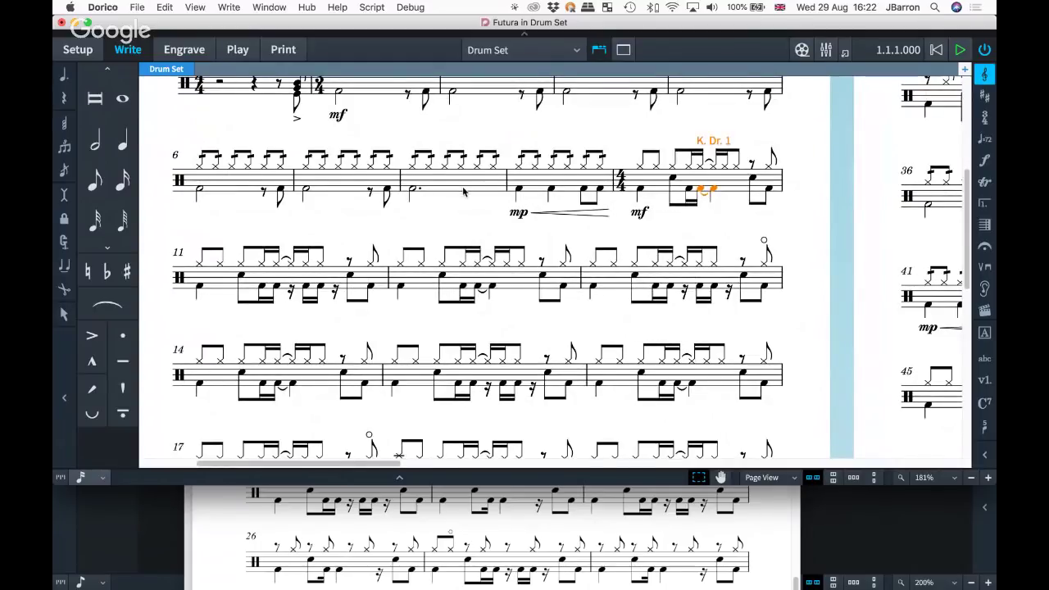
{"action": "left_click", "coordinate": [551, 195], "text": "alt"}
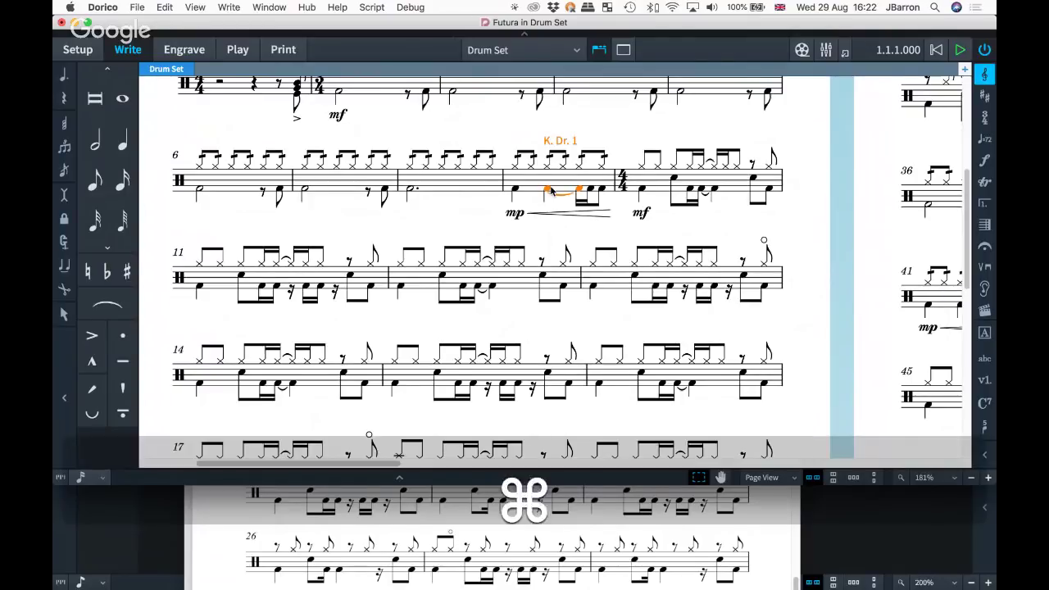
{"action": "key", "text": "super+z"}
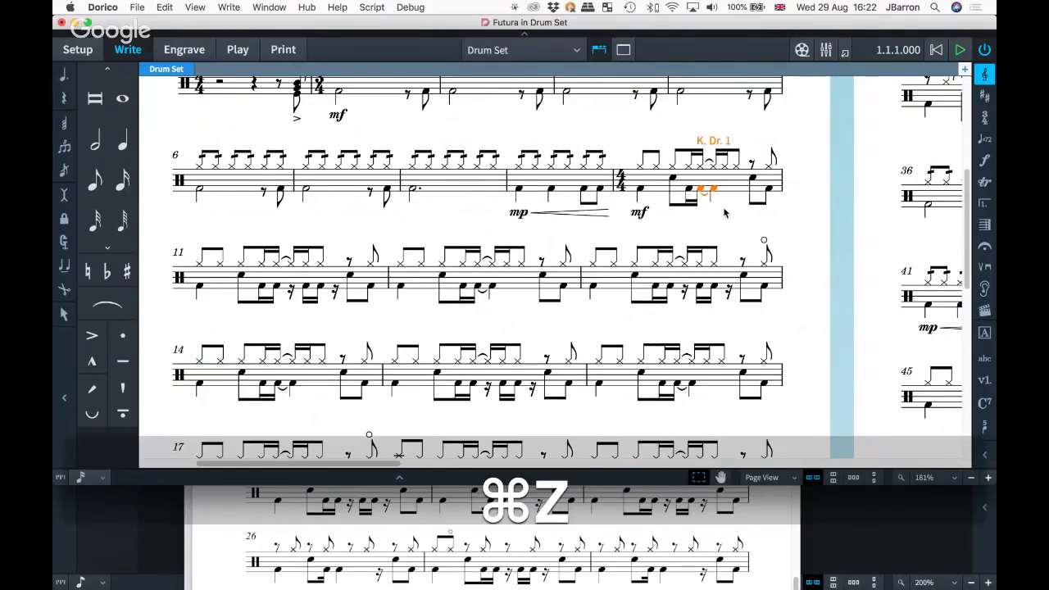
- Expand the consolidated multi-bar rest at the end of the drum set part into individual empty bars
{"action": "scroll", "coordinate": [723, 213], "scroll_direction": "right", "scroll_amount": 5}
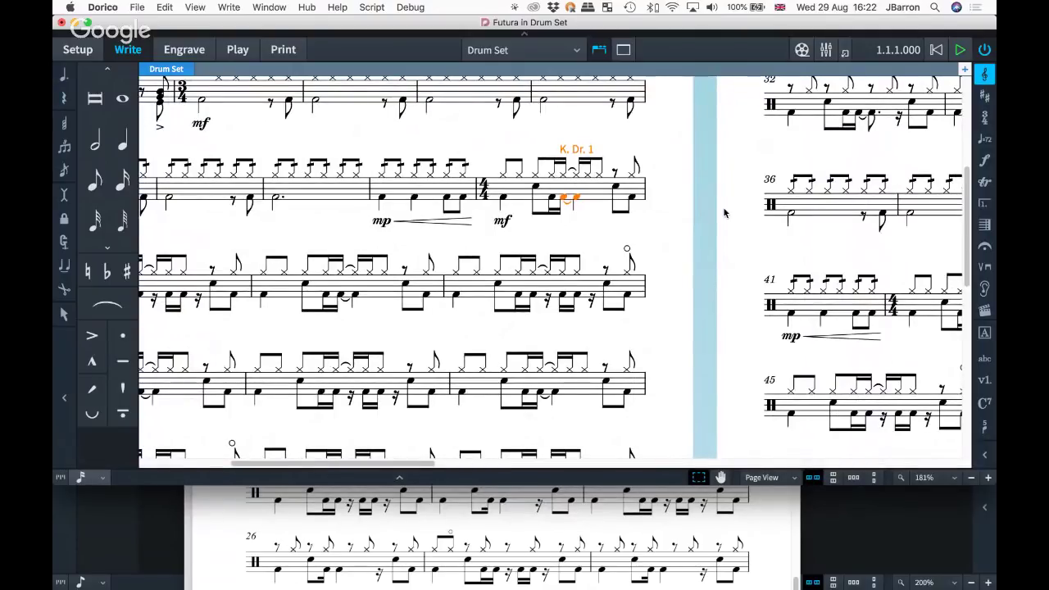
{"action": "scroll", "coordinate": [724, 213], "scroll_direction": "right", "scroll_amount": 10}
{"action": "scroll", "coordinate": [723, 213], "scroll_direction": "right", "scroll_amount": 15}
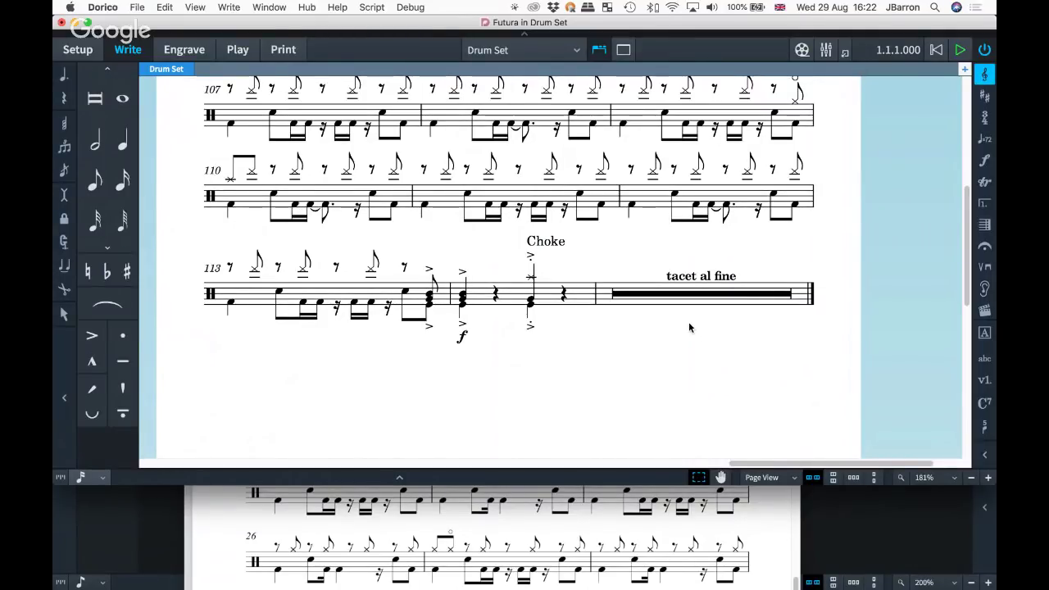
{"action": "key", "text": "shift+super+m"}
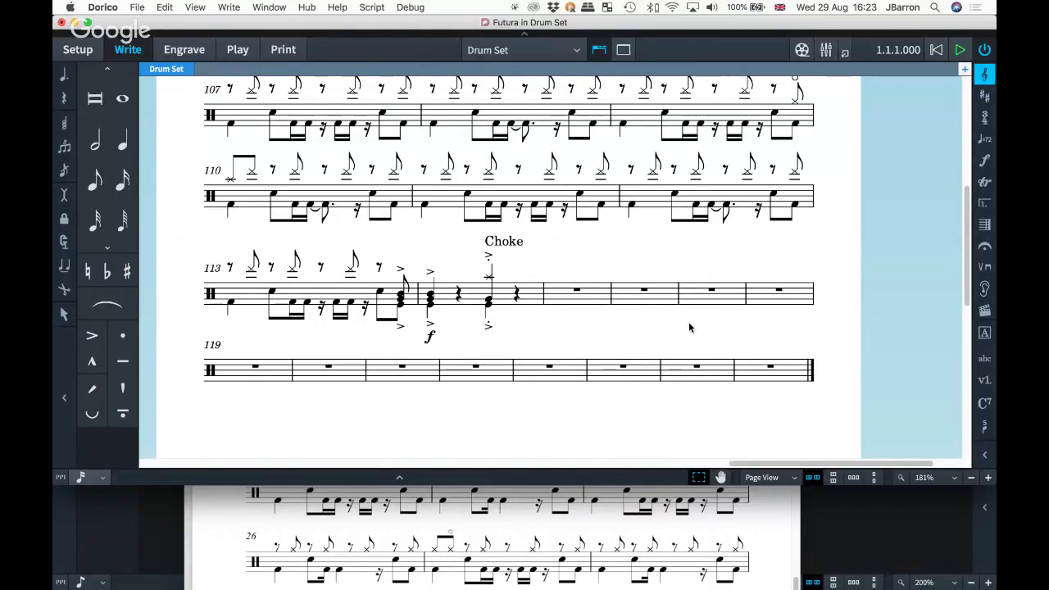
- Cycle the Drum Set layout's bar consolidation option through Multi-bar Rests and Multi-bar Rests and Bar Repeats, back to None
{"action": "key", "text": "shift+super+l"}
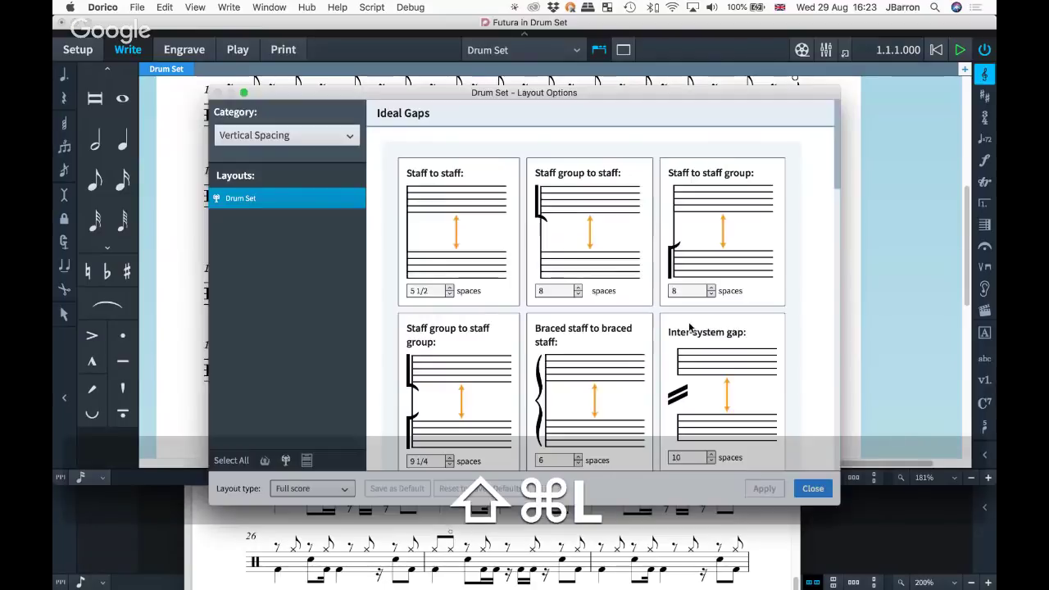
{"action": "left_click", "coordinate": [265, 136]}
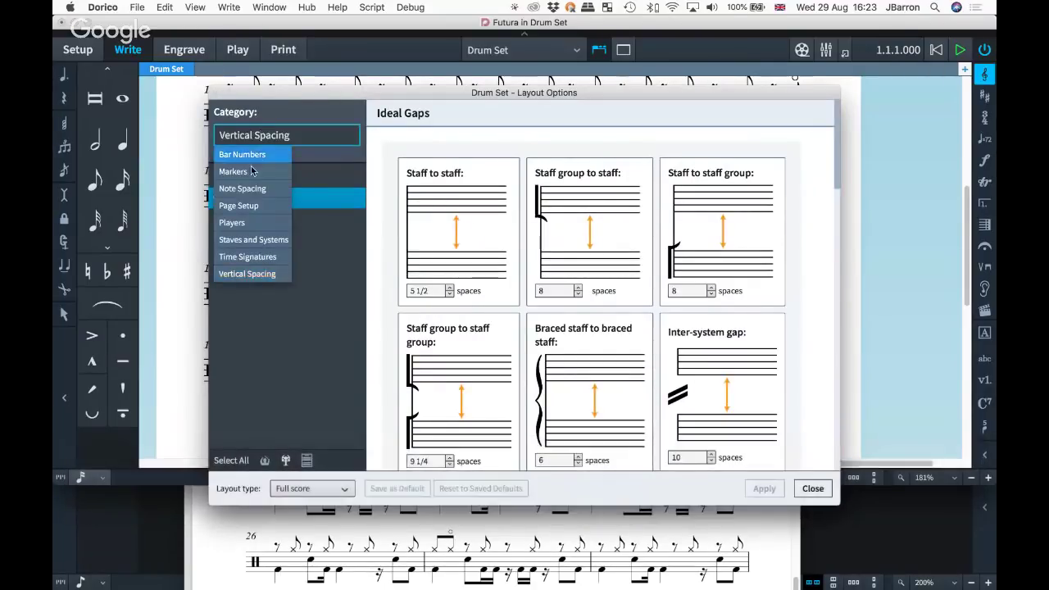
{"action": "left_click", "coordinate": [232, 223]}
{"action": "scroll", "coordinate": [686, 273], "scroll_direction": "down", "scroll_amount": 8}
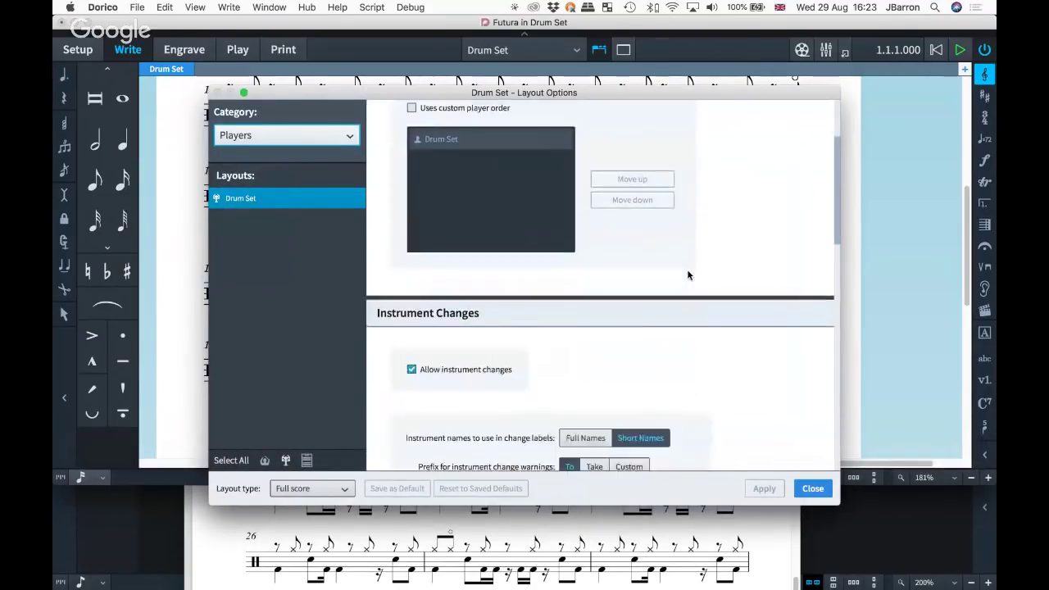
{"action": "scroll", "coordinate": [688, 274], "scroll_direction": "down", "scroll_amount": 10}
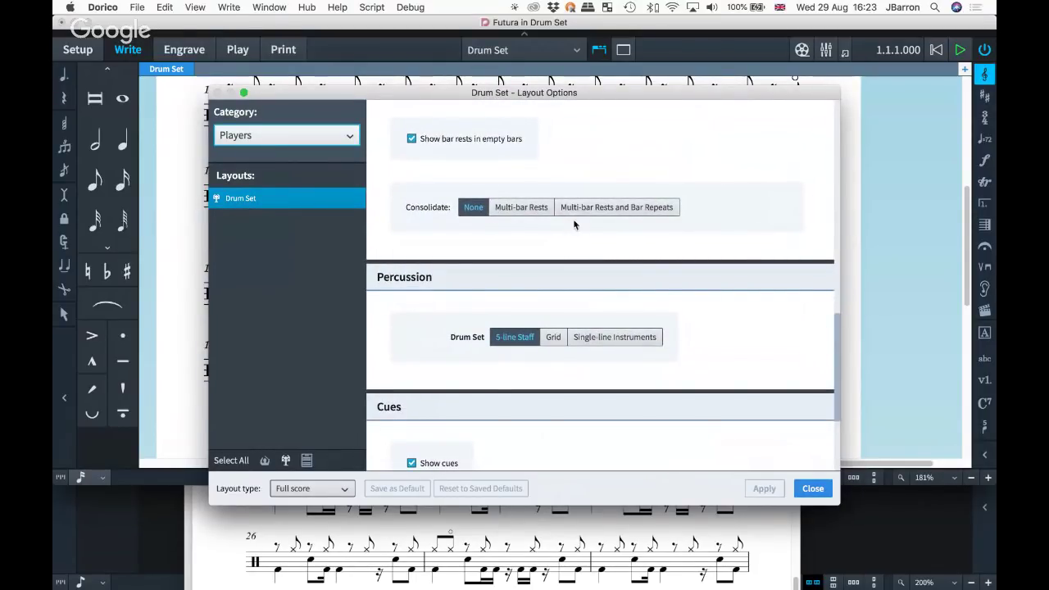
{"action": "key", "text": "shift+super+m"}
{"action": "key", "text": "shift+super+m"}
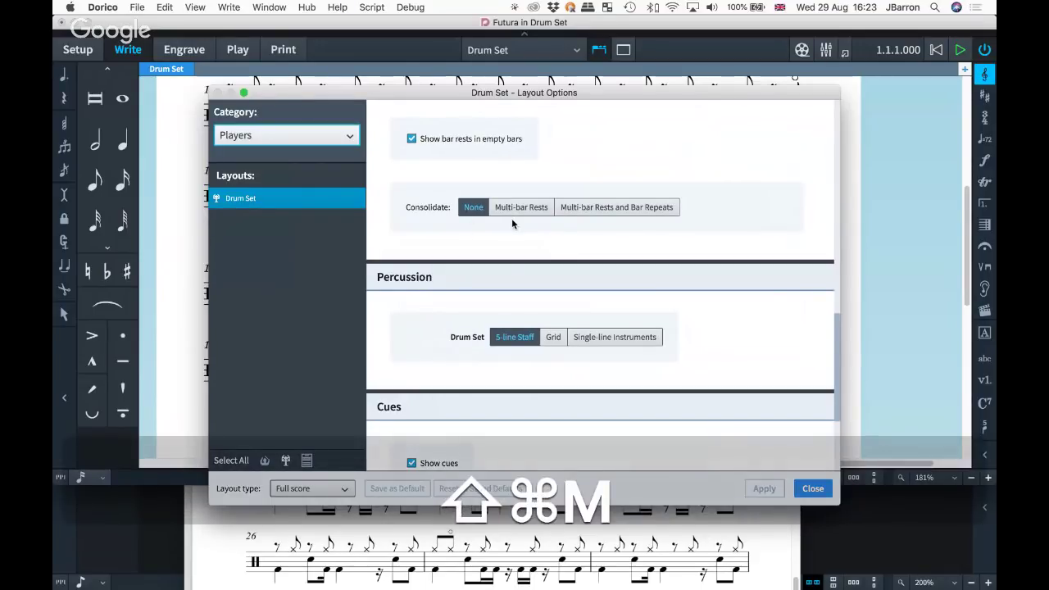
{"action": "key", "text": "shift+super+m"}
{"action": "key", "text": "shift+super+m"}
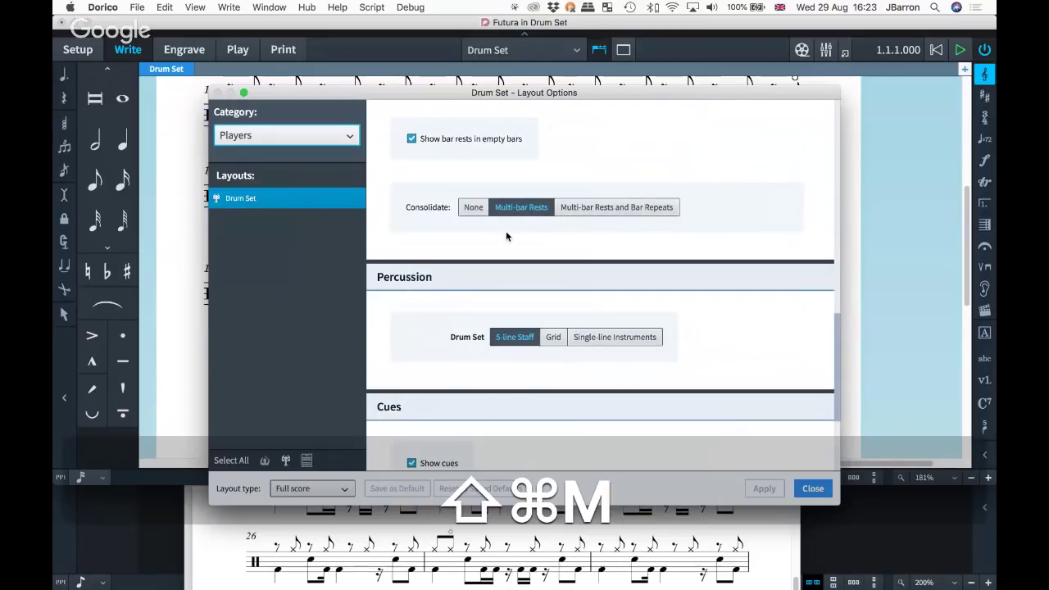
{"action": "key", "text": "shift+super+m"}
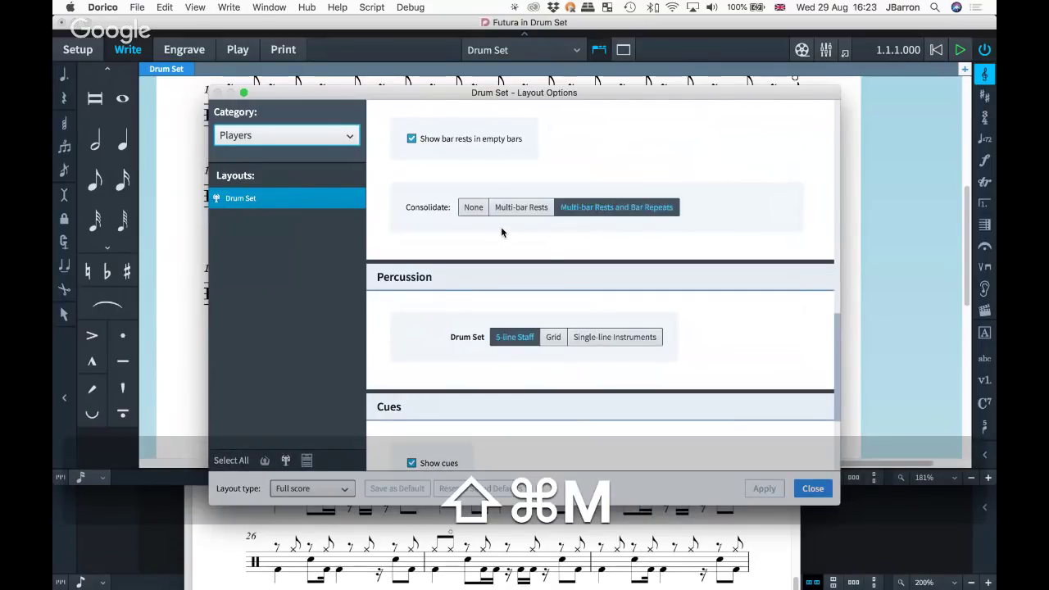
{"action": "key", "text": "shift+super+m"}
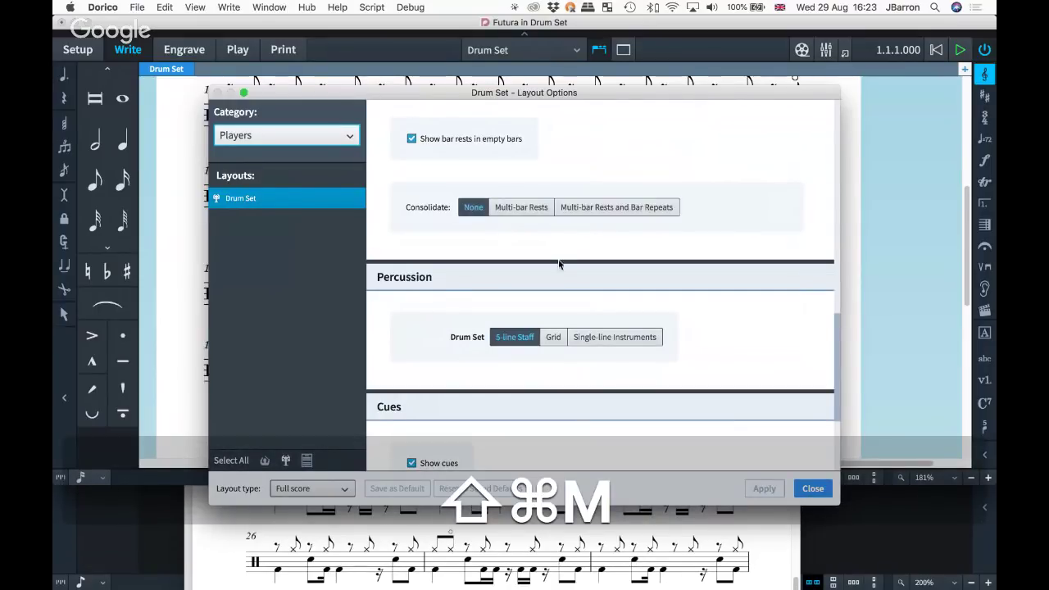
{"action": "left_click", "coordinate": [810, 489]}
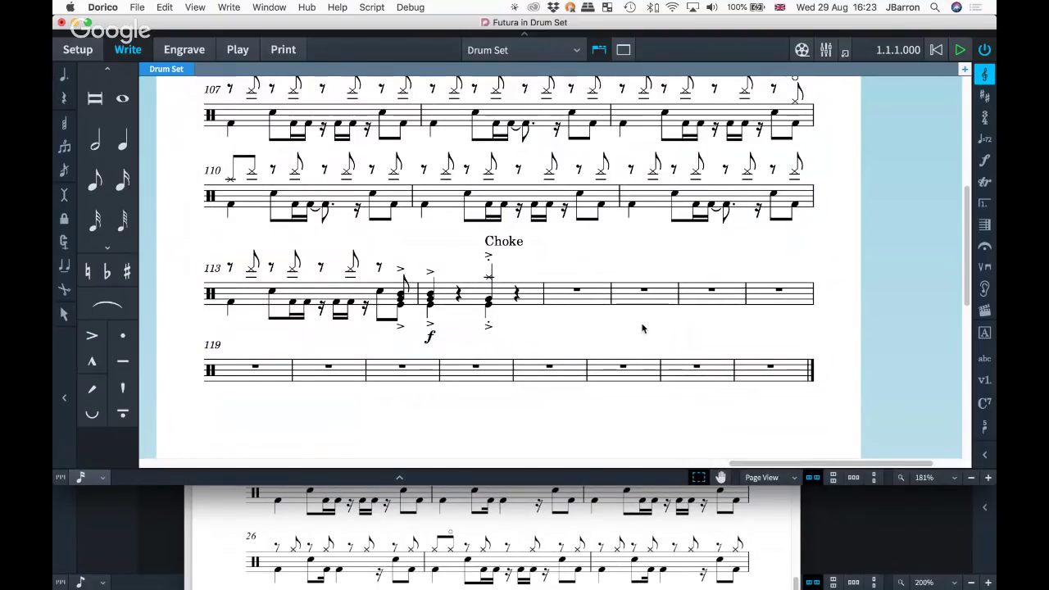
- Look up the Change Bar Consolidation entry among the Edit key commands in the preferences
{"action": "key", "text": "super+comma"}
{"action": "left_click", "coordinate": [220, 104]}
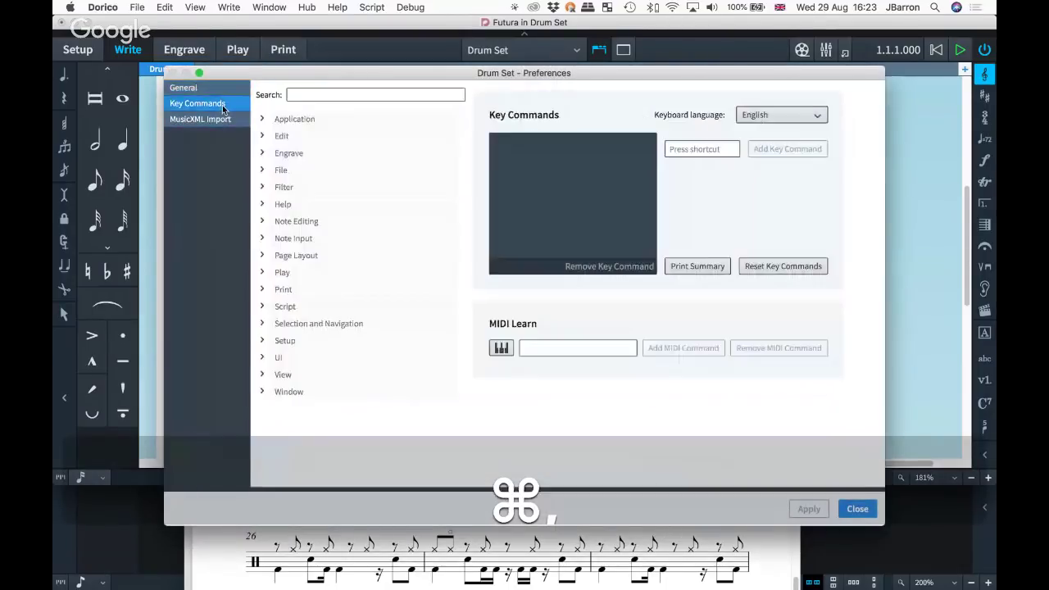
{"action": "left_click", "coordinate": [302, 94]}
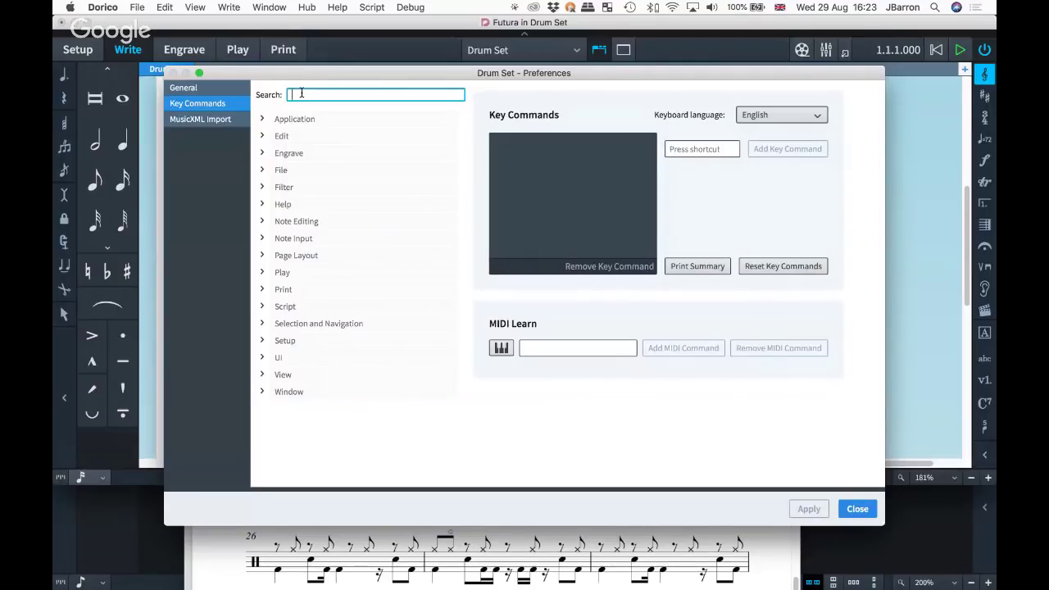
{"action": "left_click", "coordinate": [261, 136]}
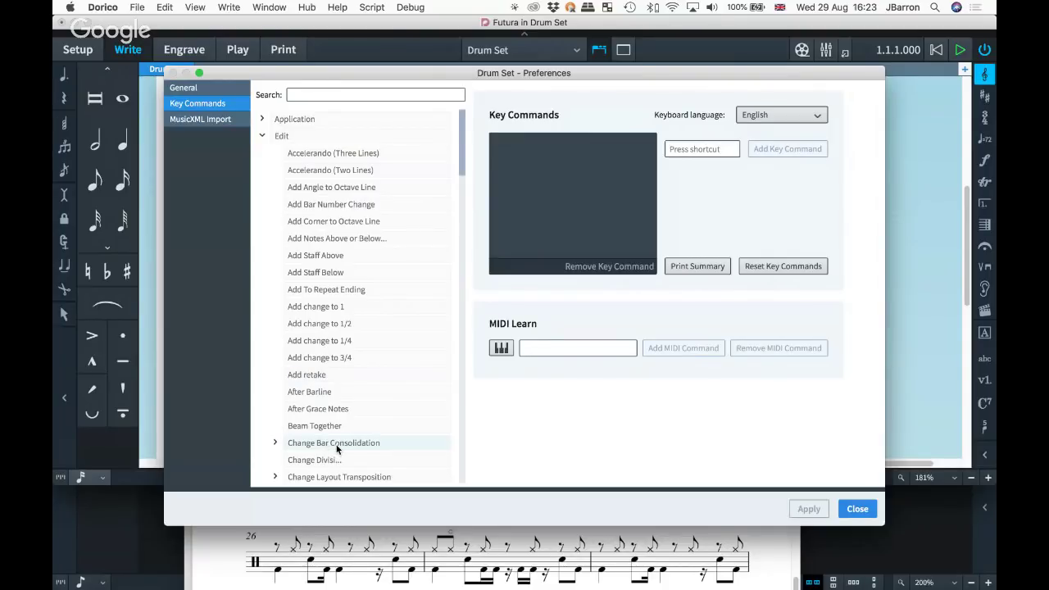
{"action": "key", "text": "Escape"}
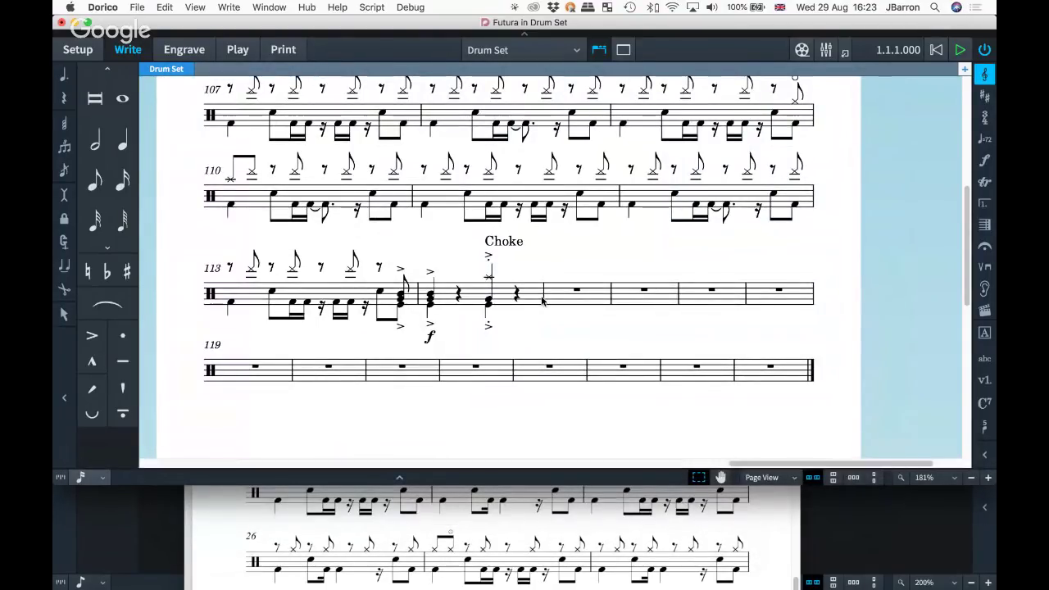
- Add a slash region from the final quarter rest of bar 114 through the end of bar 116
{"action": "left_click", "coordinate": [552, 301]}
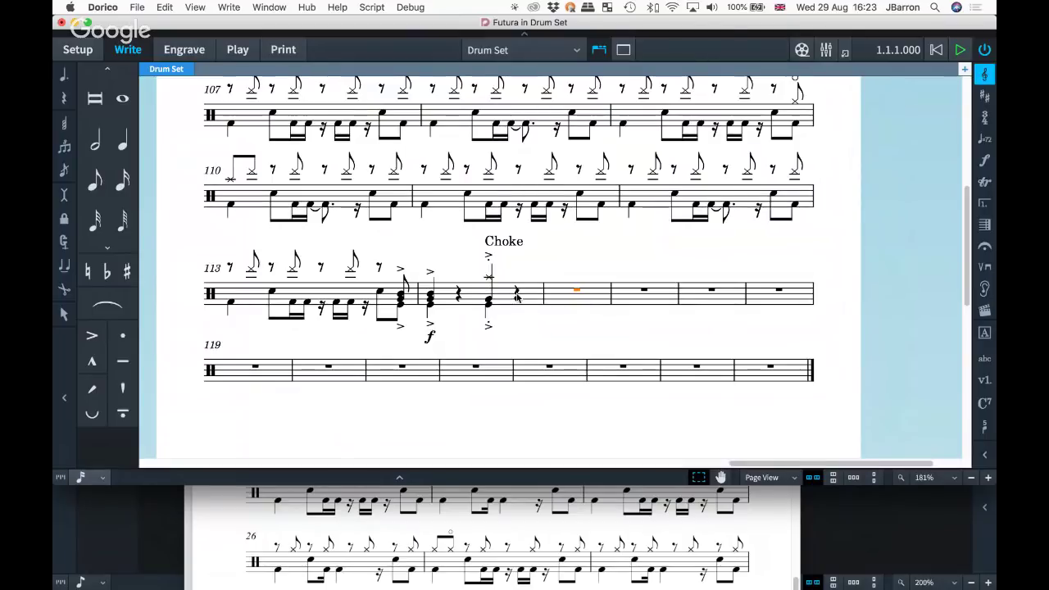
{"action": "left_click", "coordinate": [517, 297]}
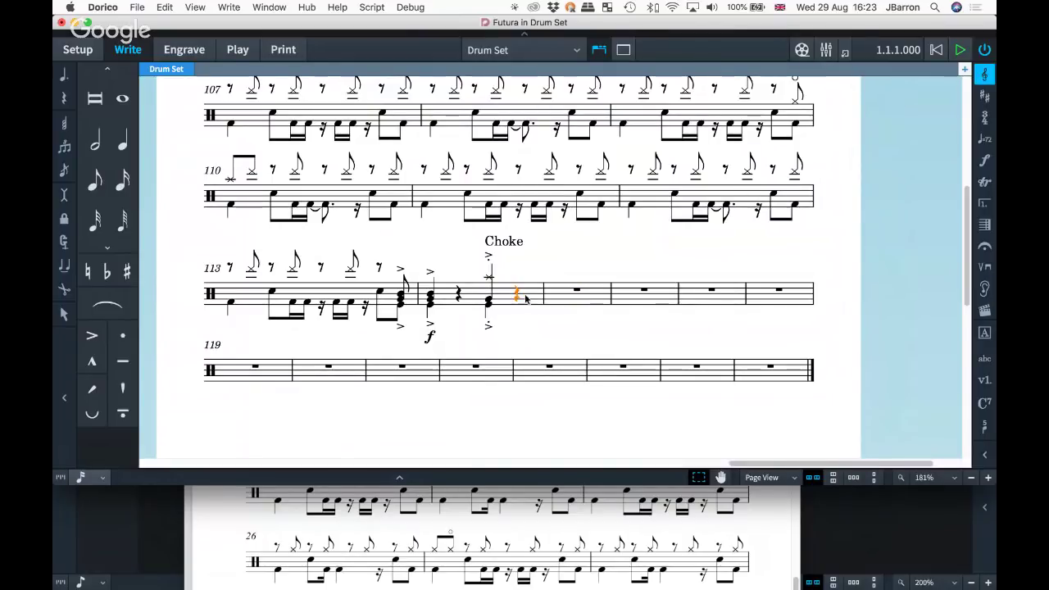
{"action": "left_click", "coordinate": [644, 291], "text": "shift"}
{"action": "key", "text": "shift+r"}
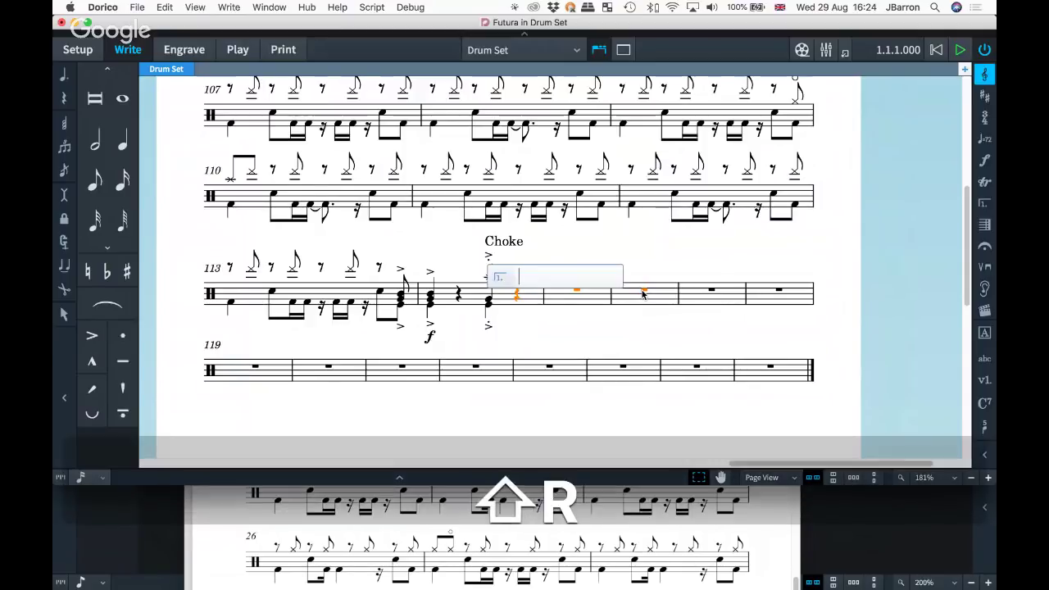
{"action": "type", "text": "slash"}
{"action": "key", "text": "Return"}
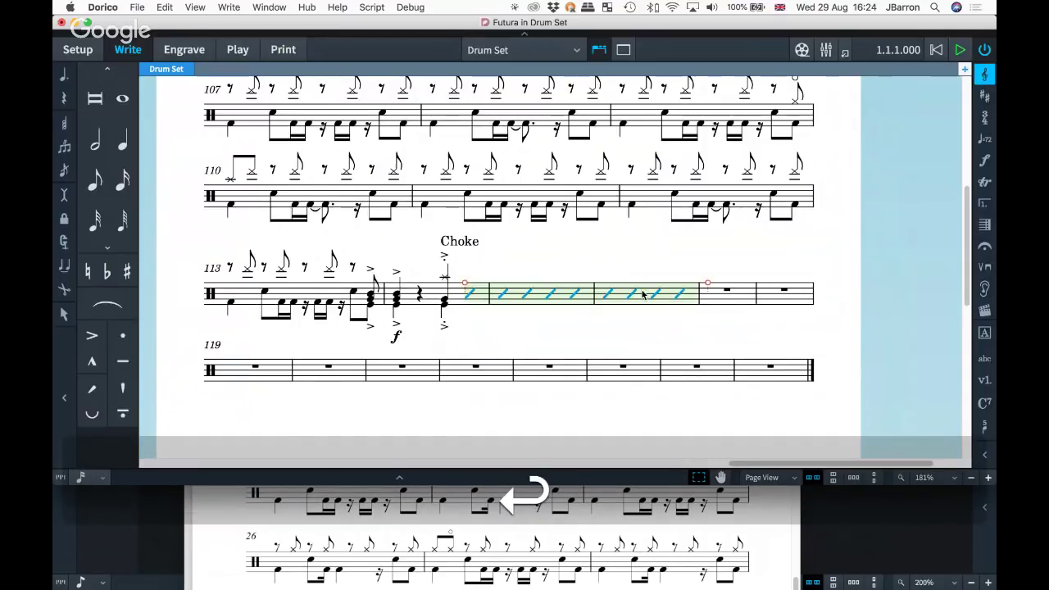
{"action": "key", "text": "Escape"}
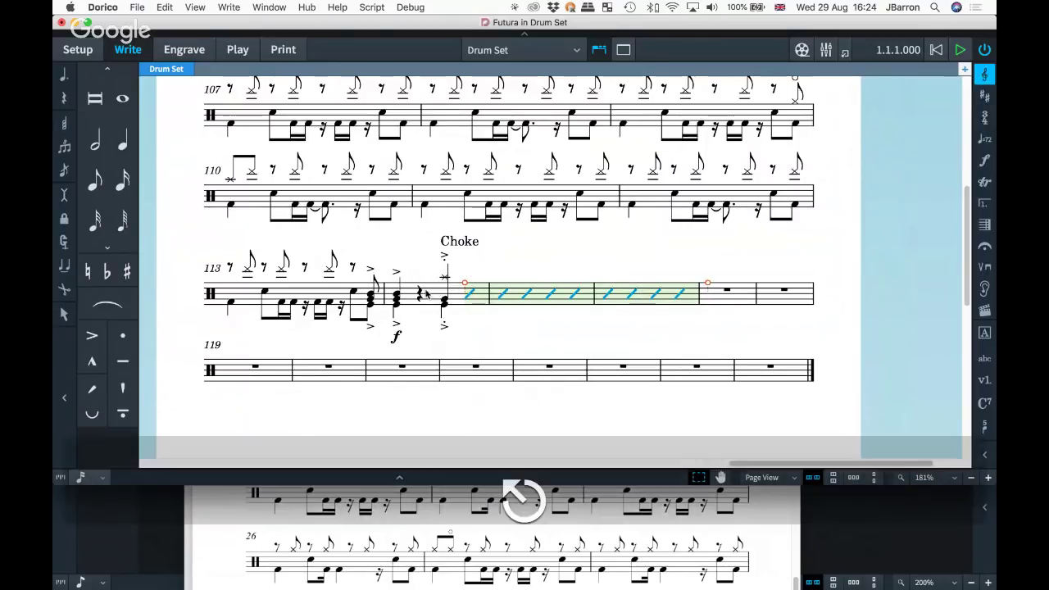
- Try showing other voices in the slash region, check the rests above and below the first slash, and reselect the region
{"action": "key", "text": "super+8"}
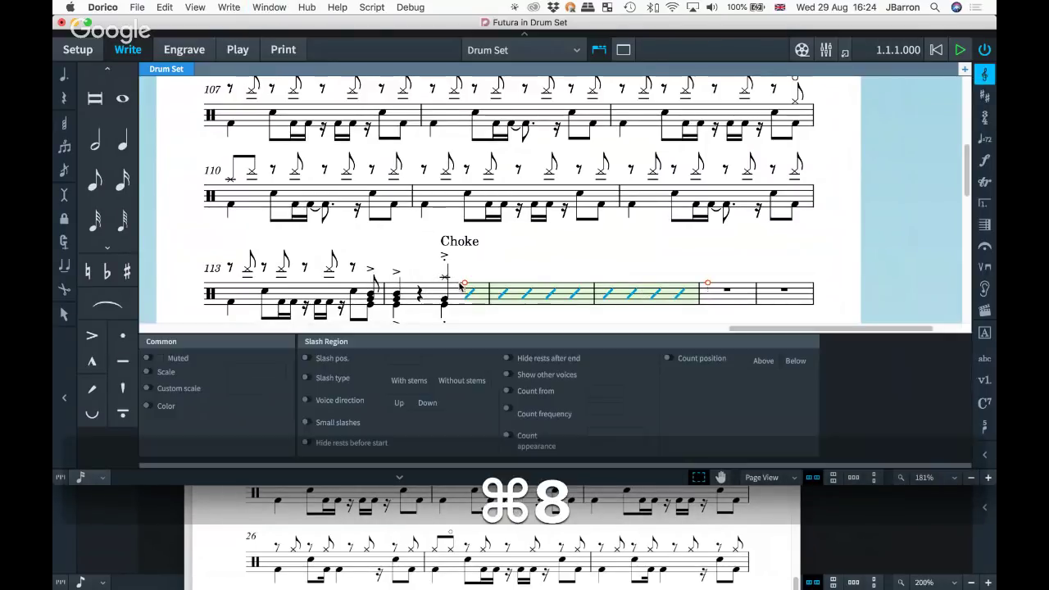
{"action": "left_click", "coordinate": [509, 376]}
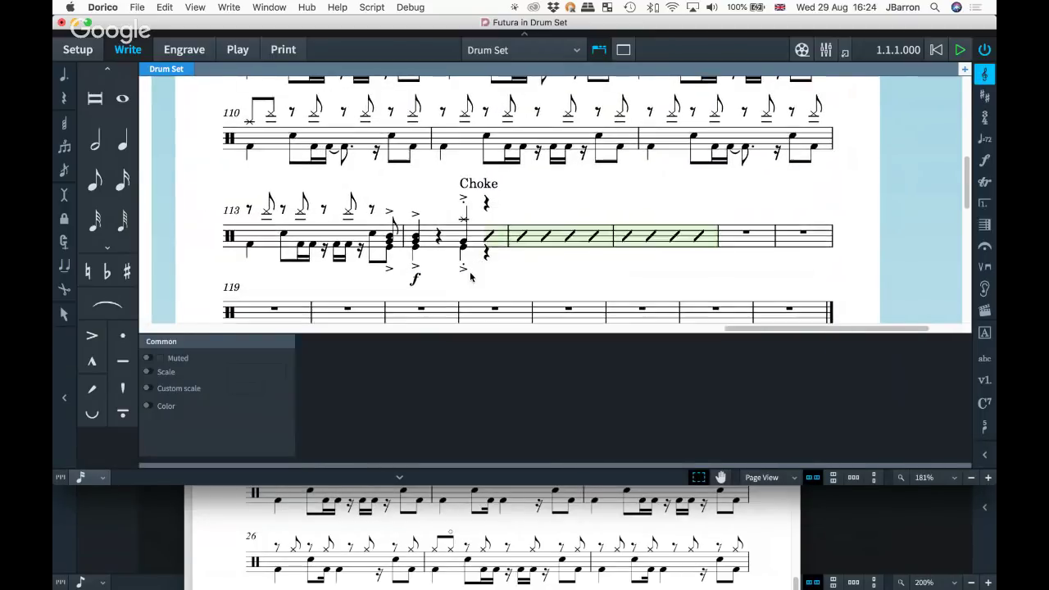
{"action": "left_click", "coordinate": [483, 256]}
{"action": "left_click", "coordinate": [485, 202]}
{"action": "left_click", "coordinate": [491, 235]}
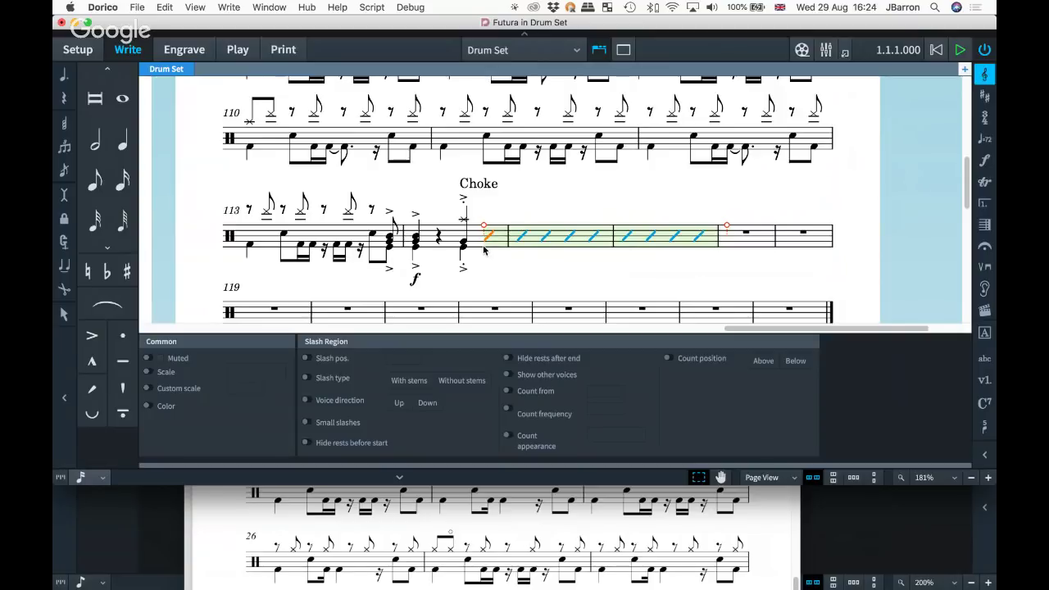
- Set the slash region's slash type to With stems, deselect it and hide the properties
{"action": "left_click", "coordinate": [305, 379]}
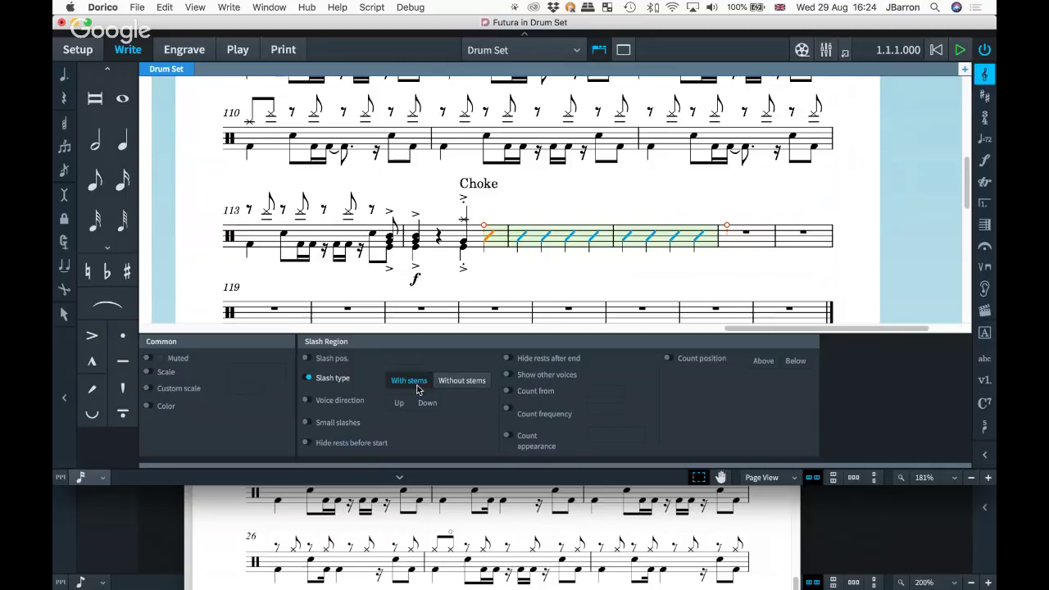
{"action": "left_click", "coordinate": [500, 278]}
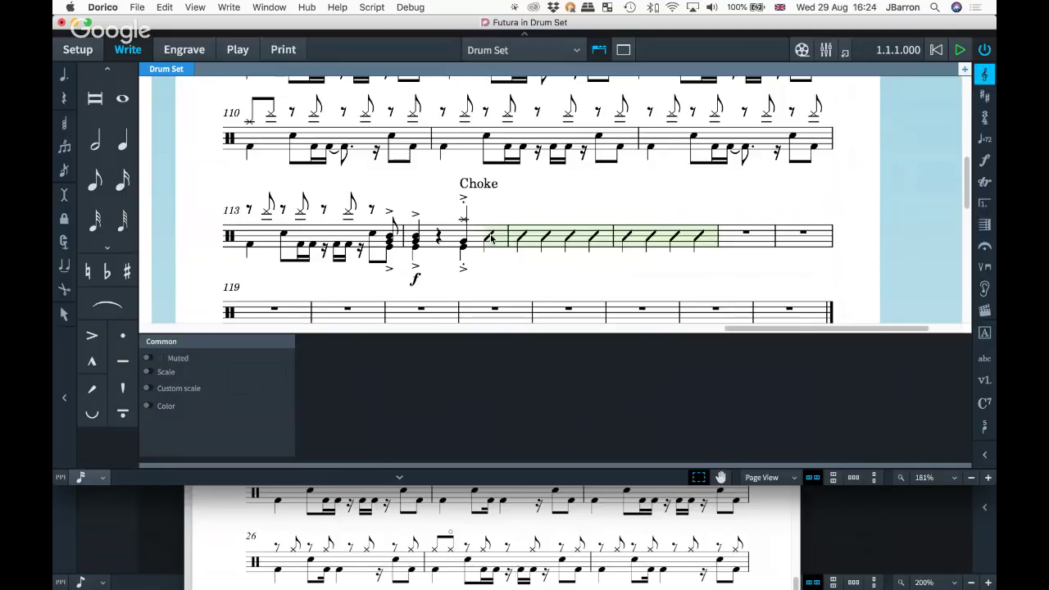
{"action": "key", "text": "super+8"}
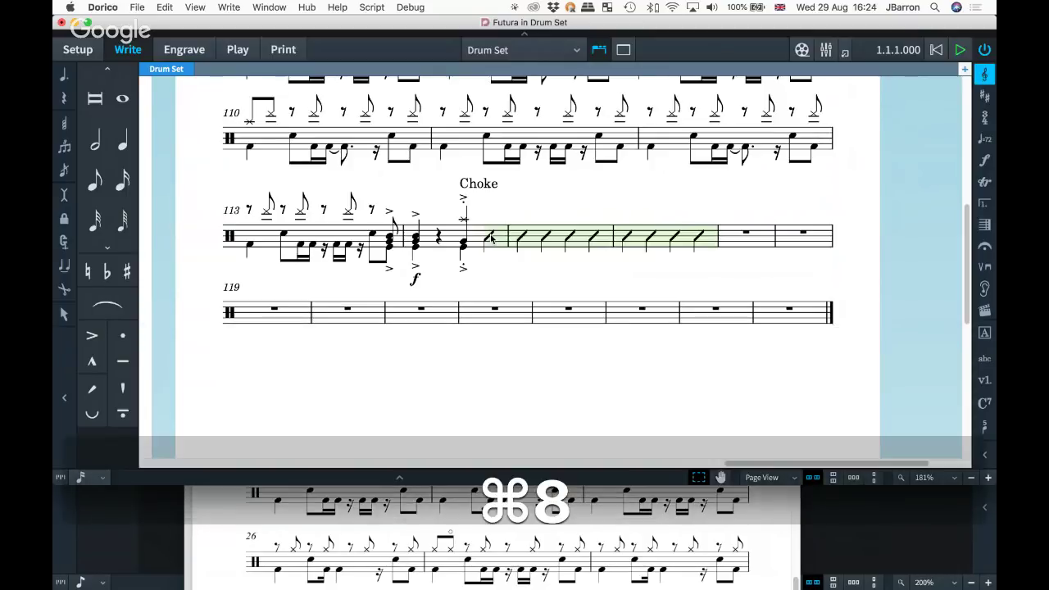
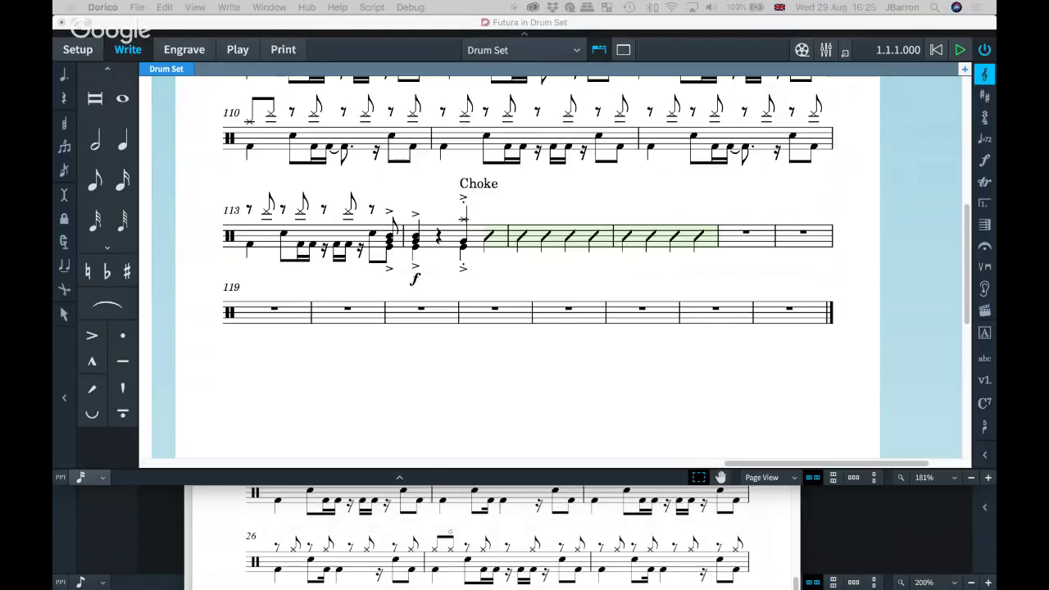
- Start a new project and add a solo B Flat trumpet player and a solo piano player
{"action": "left_click", "coordinate": [517, 405]}
{"action": "key", "text": "super+n"}
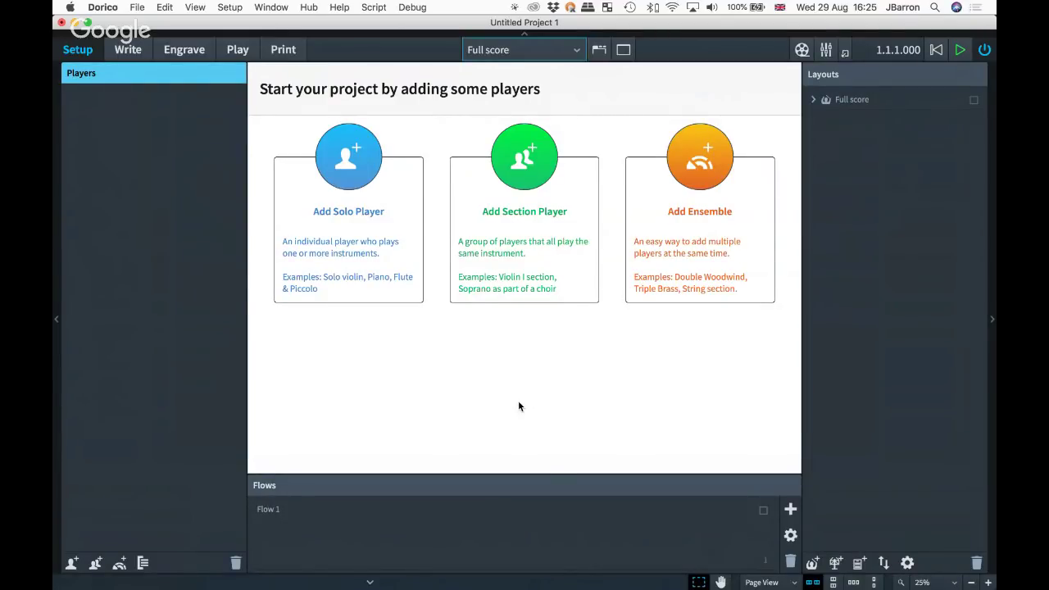
{"action": "key", "text": "shift+p"}
{"action": "type", "text": "tru"}
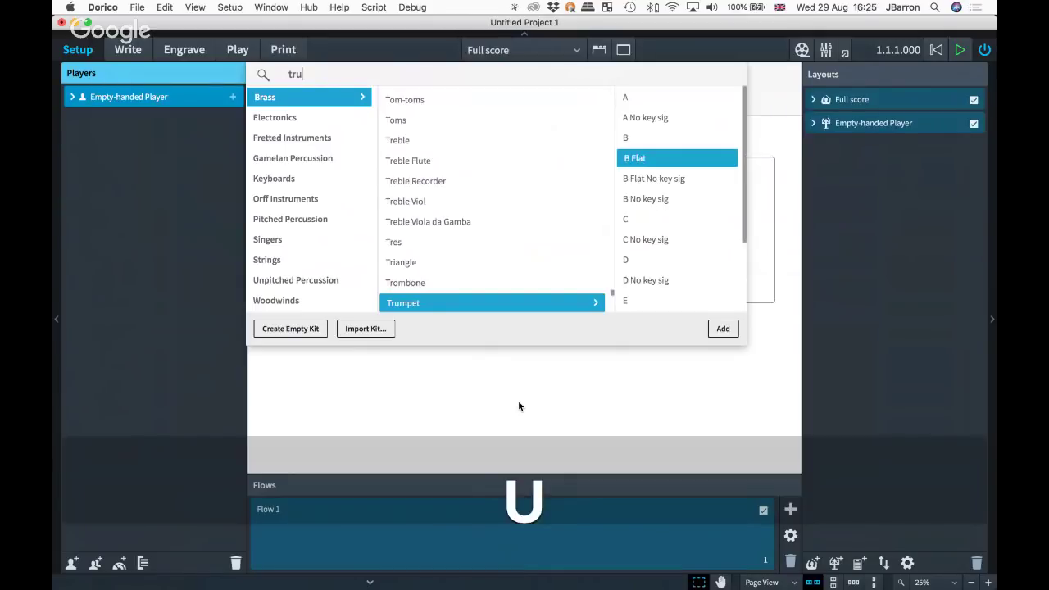
{"action": "type", "text": "mpet"}
{"action": "key", "text": "Return"}
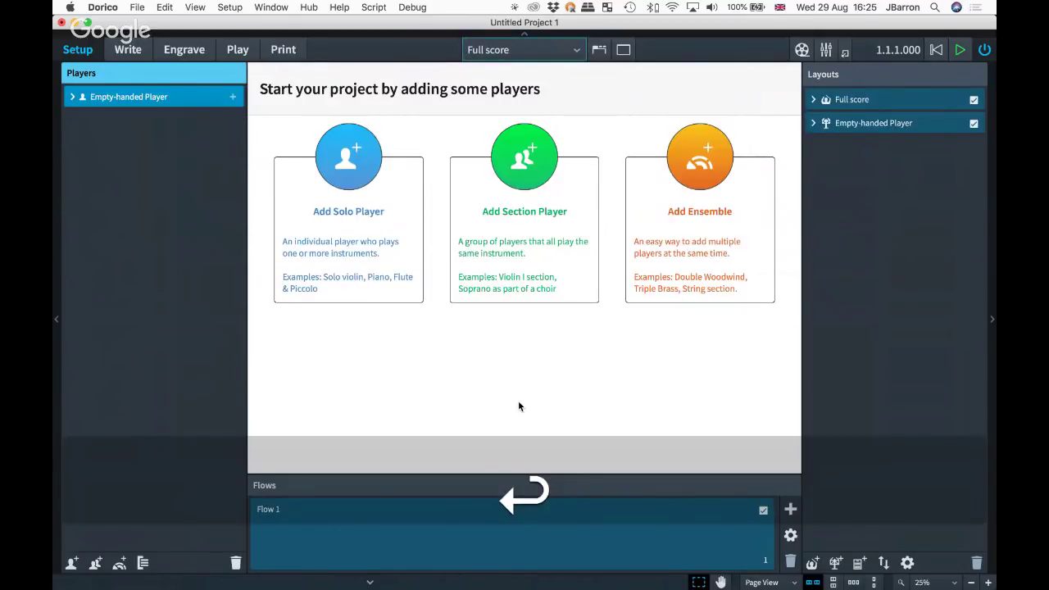
{"action": "key", "text": "shift+p"}
{"action": "type", "text": "p"}
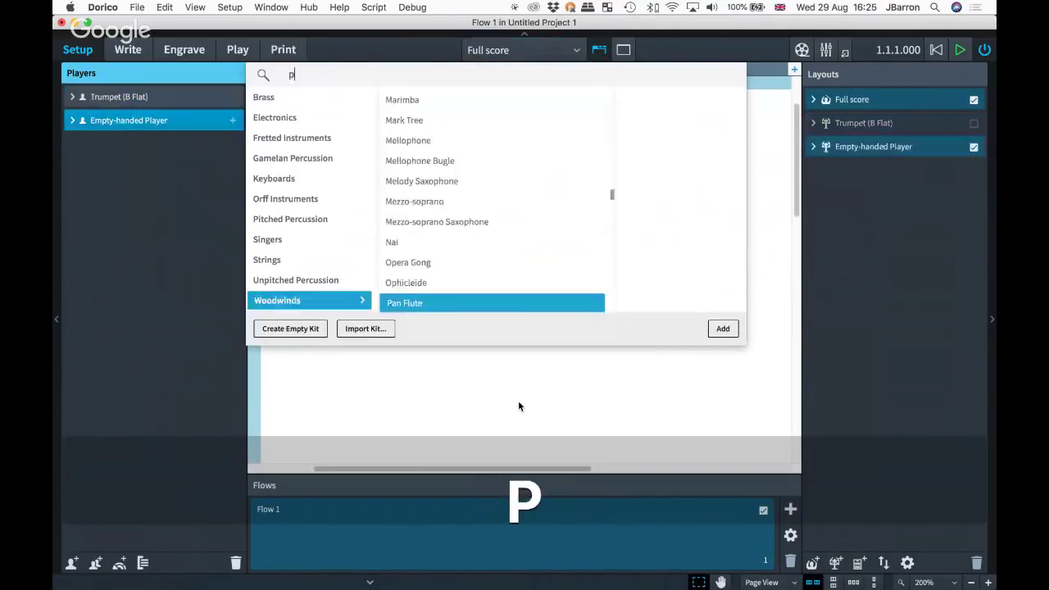
{"action": "key", "text": "Return"}
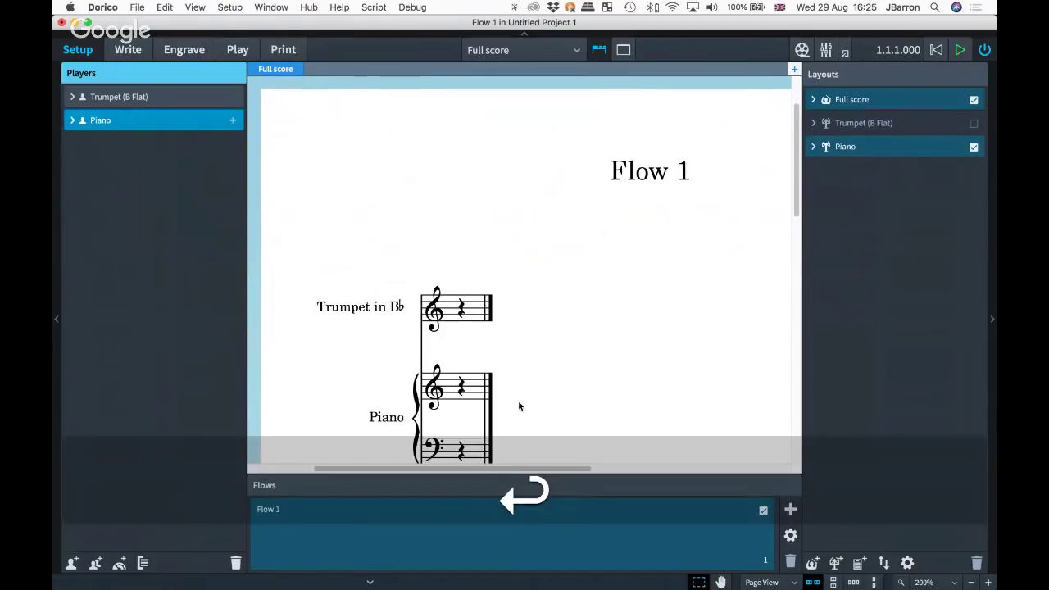
- Give the trumpet and piano score a 4/4 time signature at the start and add 100 bars
{"action": "key", "text": "super+2"}
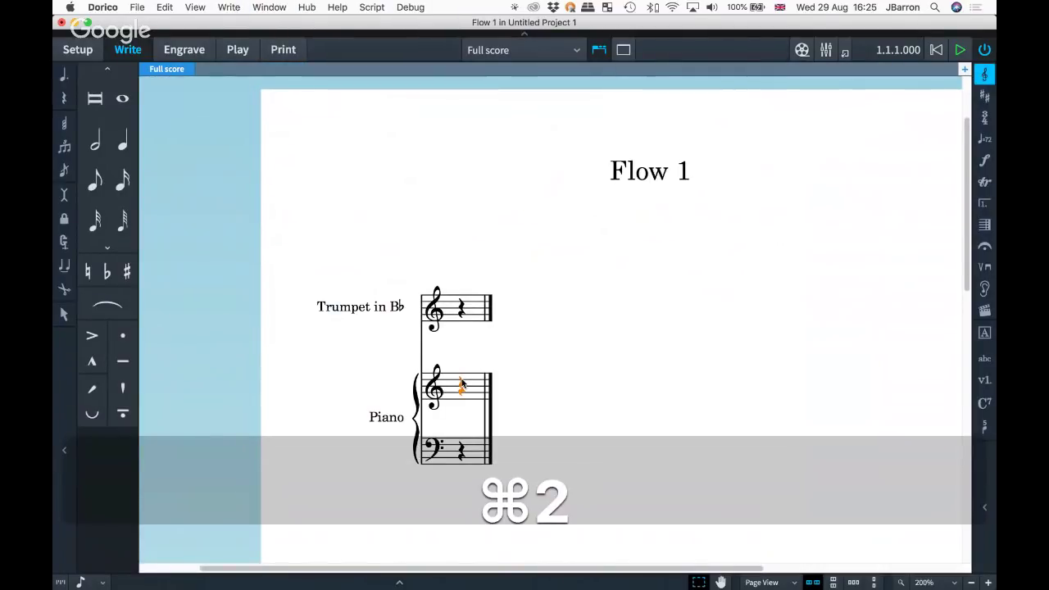
{"action": "key", "text": "shift+m"}
{"action": "type", "text": "4/4"}
{"action": "key", "text": "Return"}
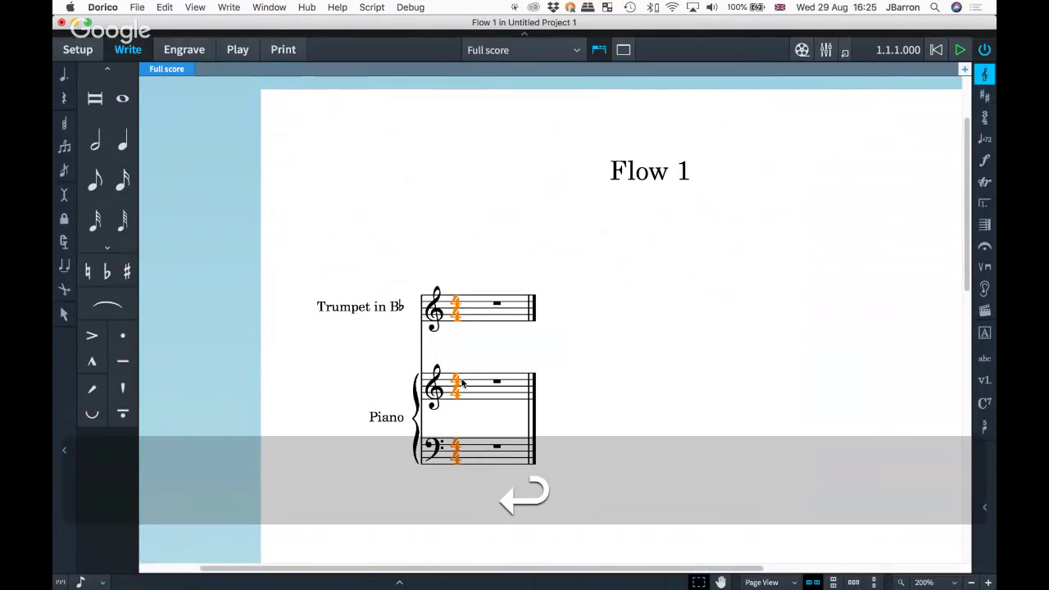
{"action": "key", "text": "shift+b"}
{"action": "type", "text": "100"}
{"action": "key", "text": "Return"}
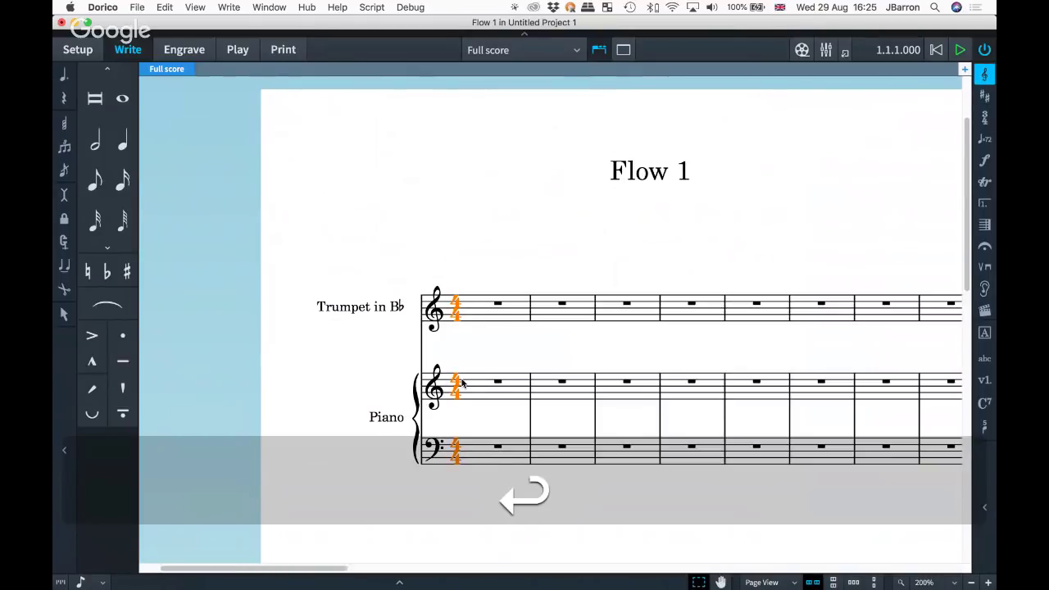
- Switch to Setup mode and duplicate Flow 1 twice, creating two more flows
{"action": "scroll", "coordinate": [462, 384], "scroll_direction": "down", "scroll_amount": 5}
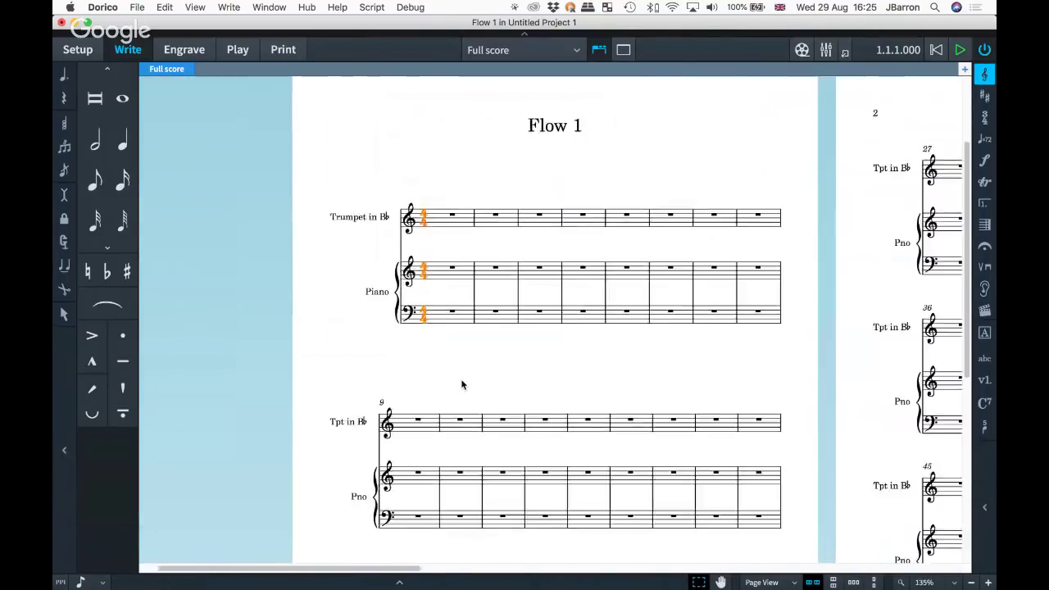
{"action": "key", "text": "super+1"}
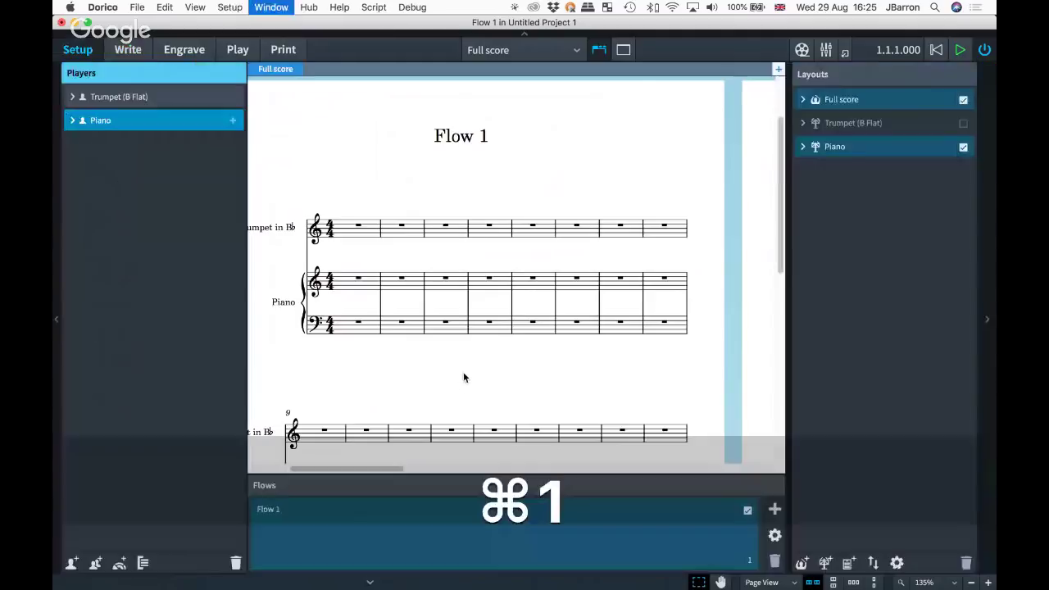
{"action": "left_click", "coordinate": [379, 519]}
{"action": "right_click", "coordinate": [378, 529]}
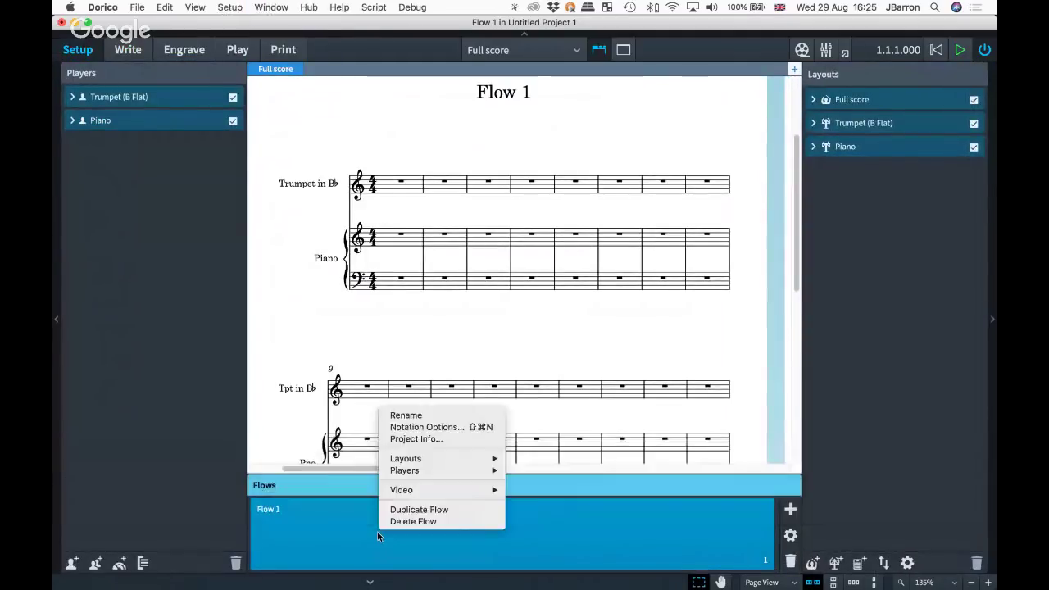
{"action": "left_click", "coordinate": [402, 510]}
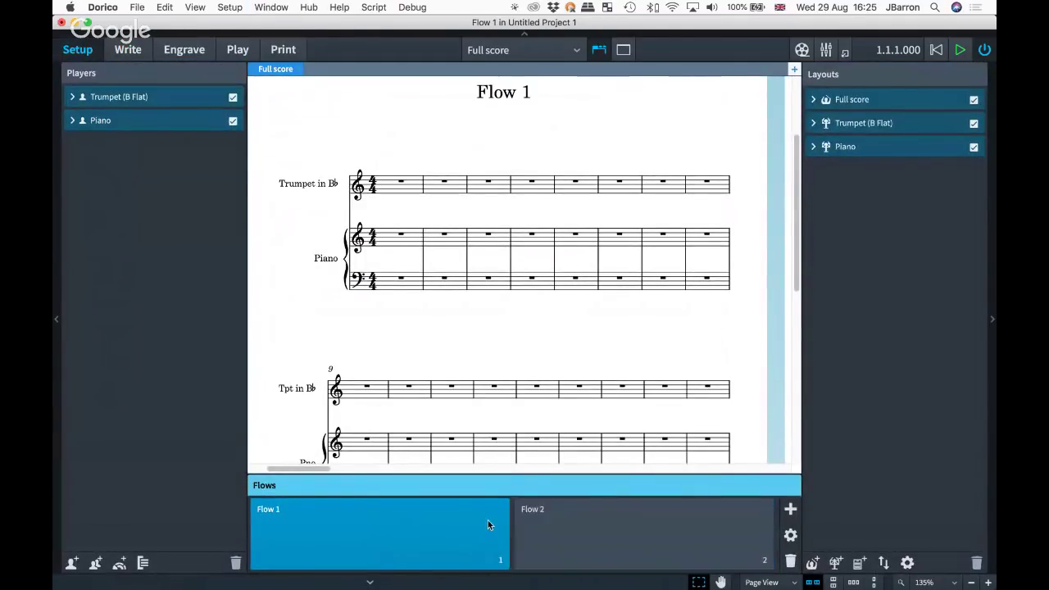
{"action": "right_click", "coordinate": [488, 520]}
{"action": "left_click", "coordinate": [528, 497]}
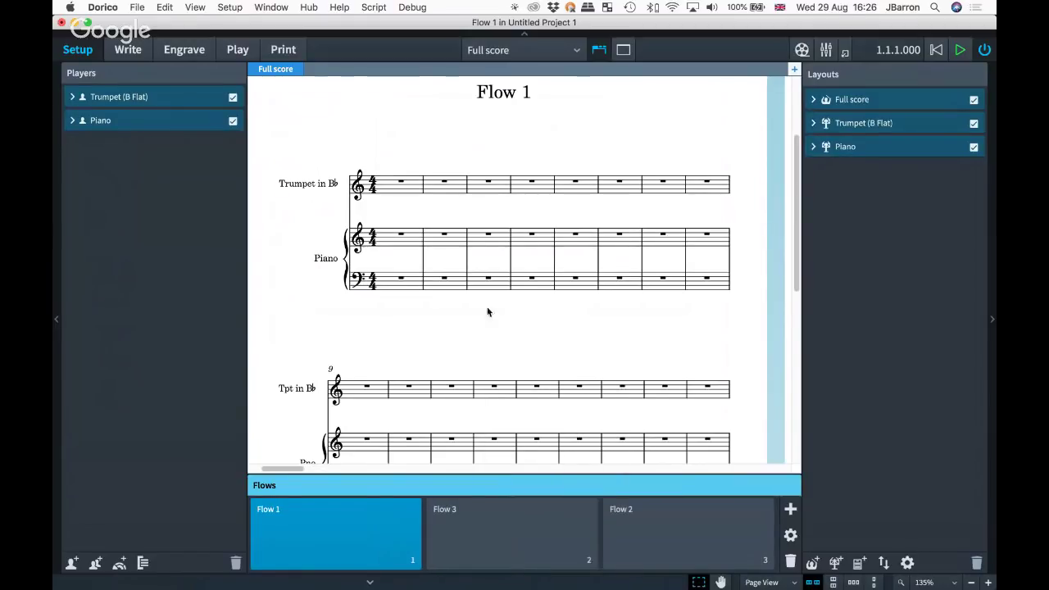
- Check the order of the flows in the score and move Flow 2 directly after Flow 1
{"action": "key", "text": "super+2"}
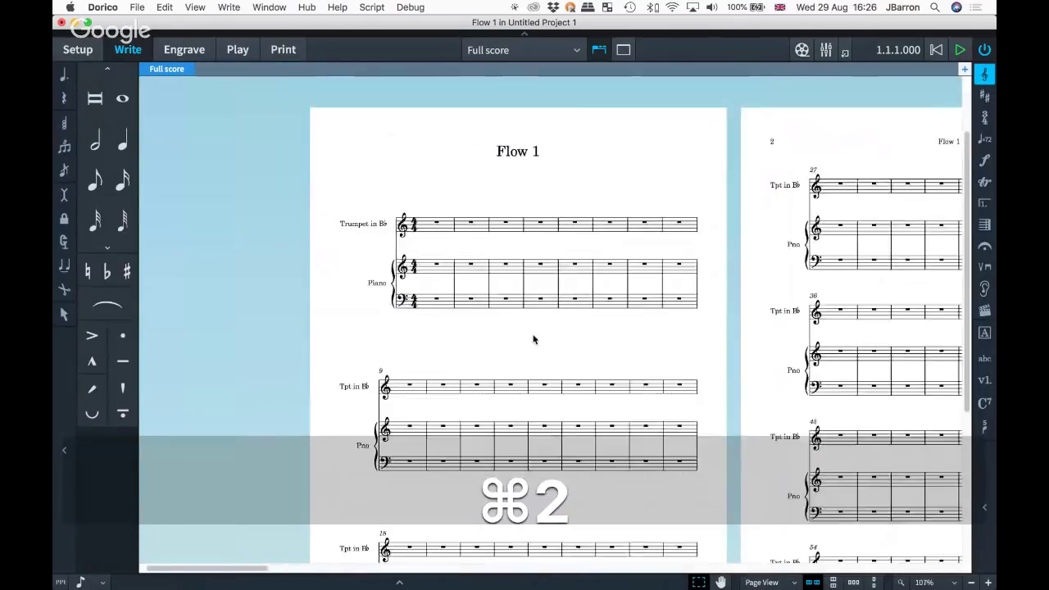
{"action": "scroll", "coordinate": [533, 340], "scroll_direction": "right", "scroll_amount": 20}
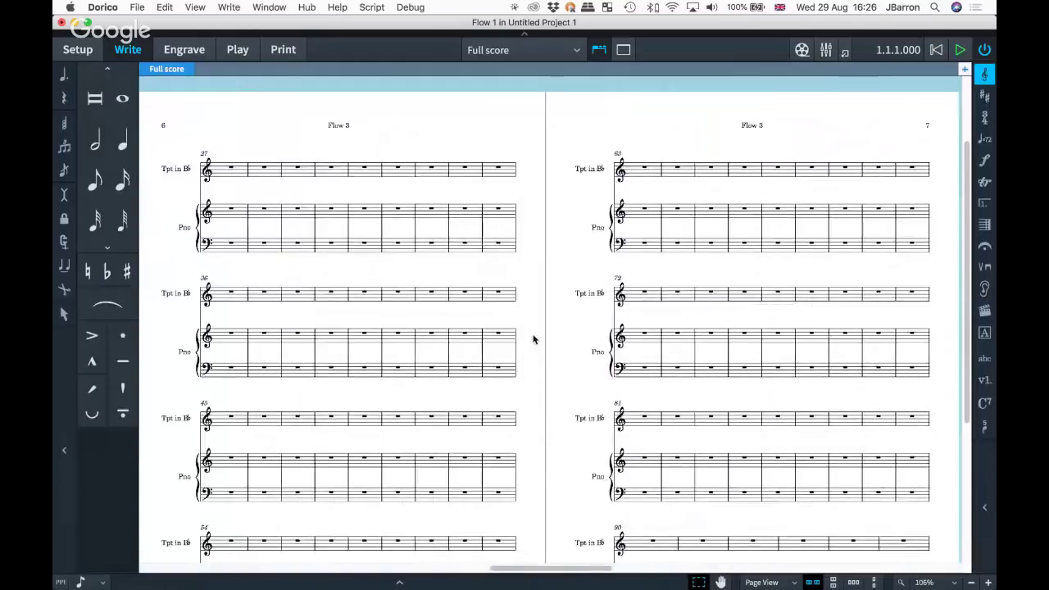
{"action": "scroll", "coordinate": [533, 340], "scroll_direction": "left", "scroll_amount": 10}
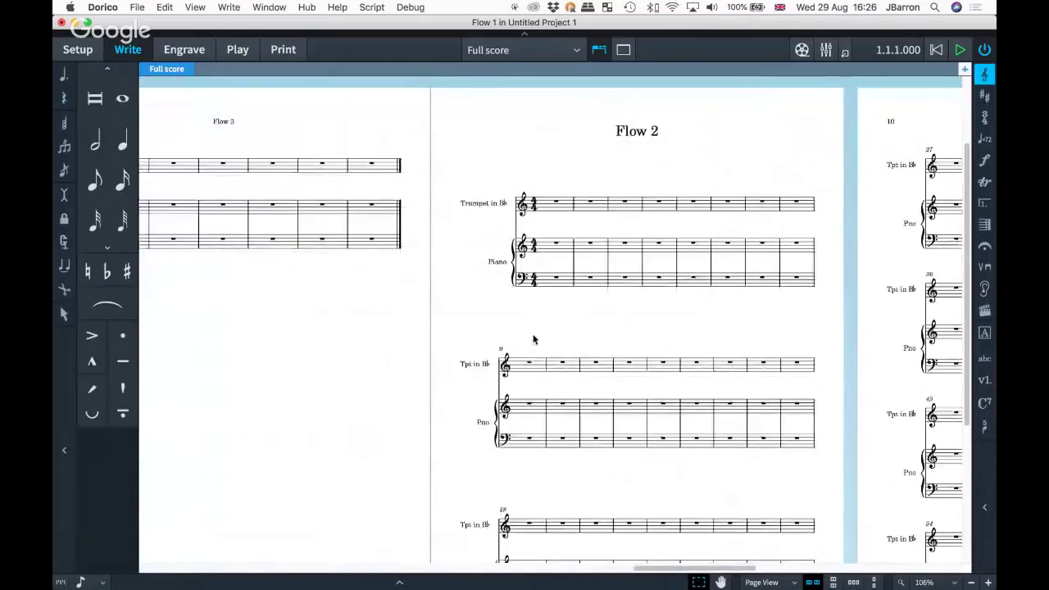
{"action": "key", "text": "super+1"}
{"action": "left_click_drag", "start_coordinate": [631, 531], "coordinate": [402, 531]}
{"action": "key", "text": "super+2"}
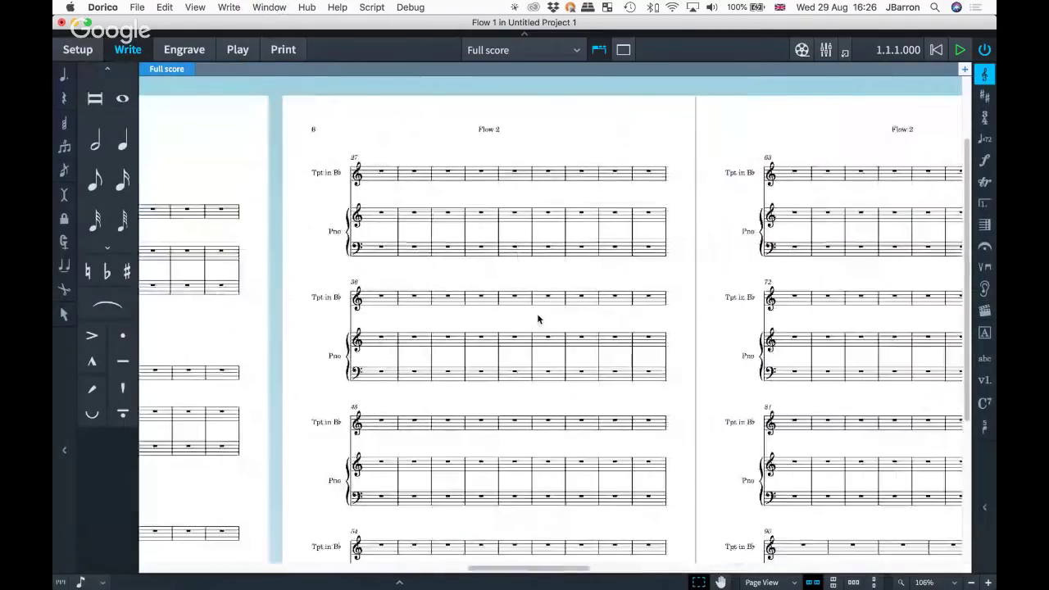
- Examine the flow title on Flow 2's opening page and the running header and page number on its following page
{"action": "scroll", "coordinate": [538, 319], "scroll_direction": "left", "scroll_amount": 5}
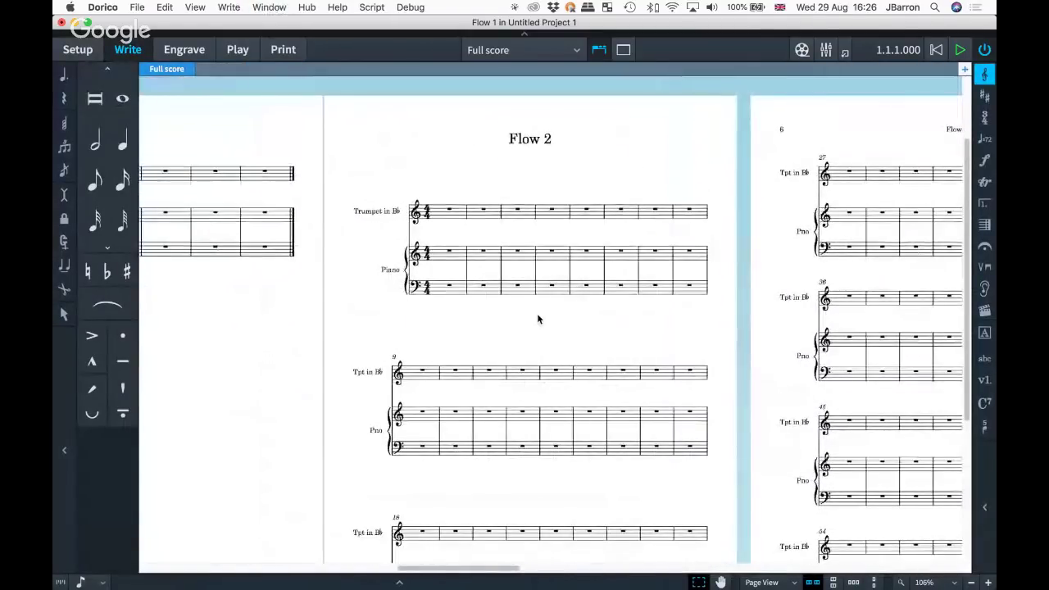
{"action": "scroll", "coordinate": [774, 147], "scroll_direction": "right", "scroll_amount": 5}
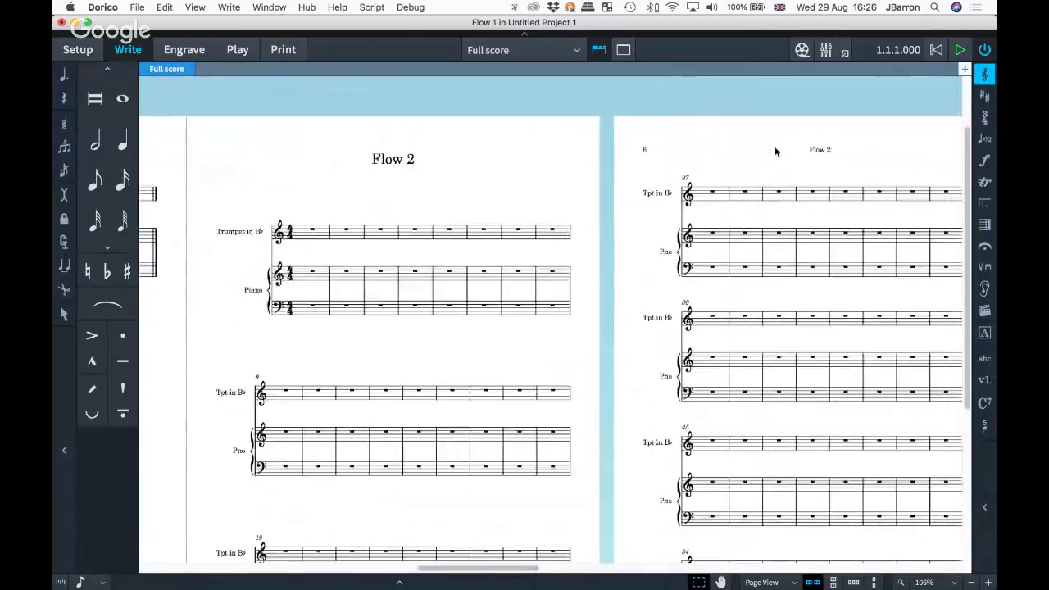
{"action": "scroll", "coordinate": [663, 160], "scroll_direction": "right", "scroll_amount": 3}
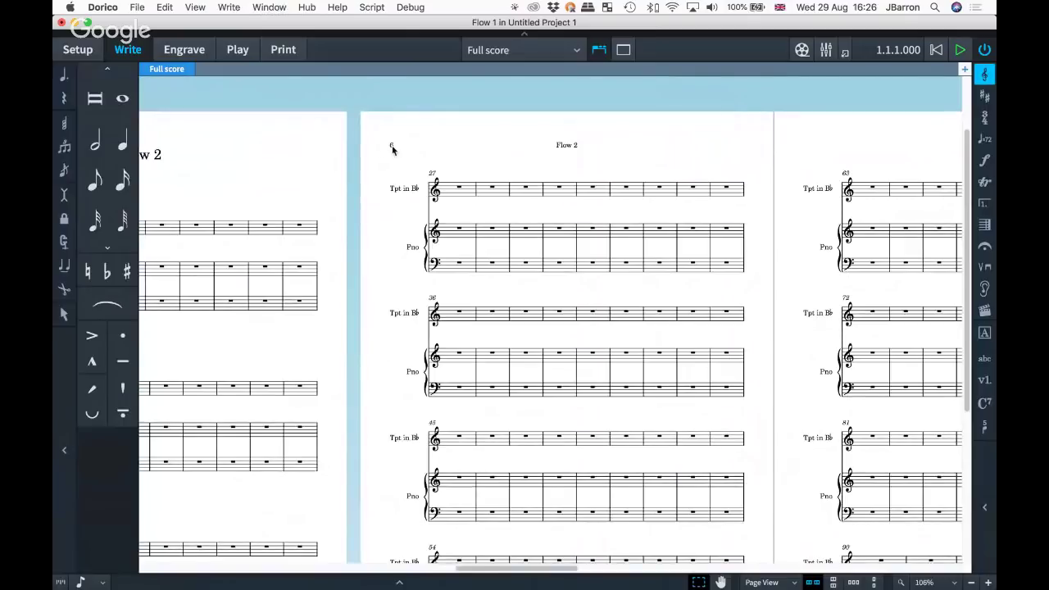
{"action": "scroll", "coordinate": [392, 148], "scroll_direction": "left", "scroll_amount": 5}
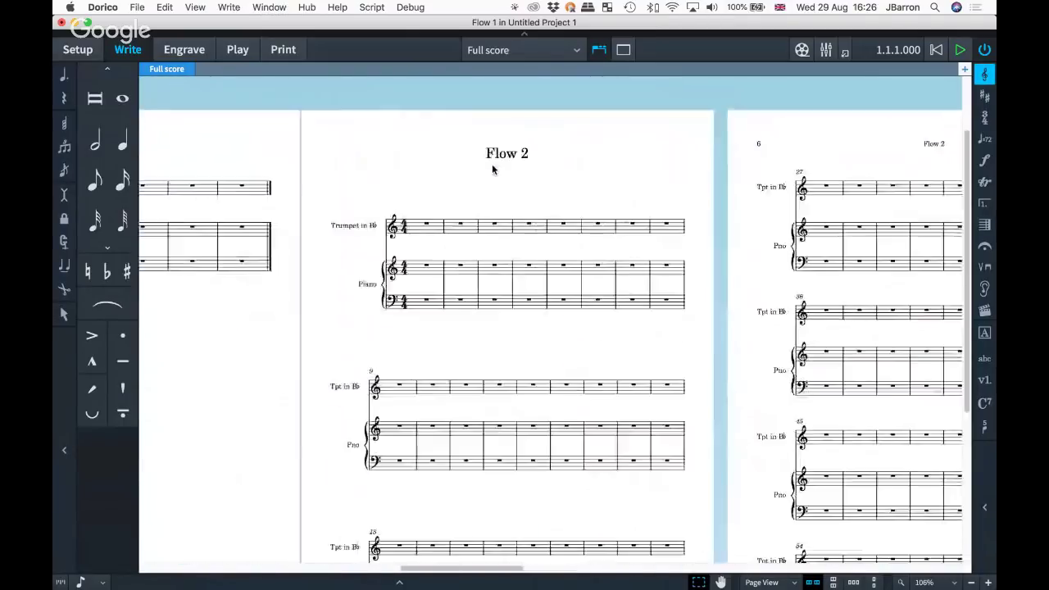
{"action": "scroll", "coordinate": [492, 170], "scroll_direction": "left", "scroll_amount": 2}
{"action": "scroll", "coordinate": [562, 206], "scroll_direction": "right", "scroll_amount": 2}
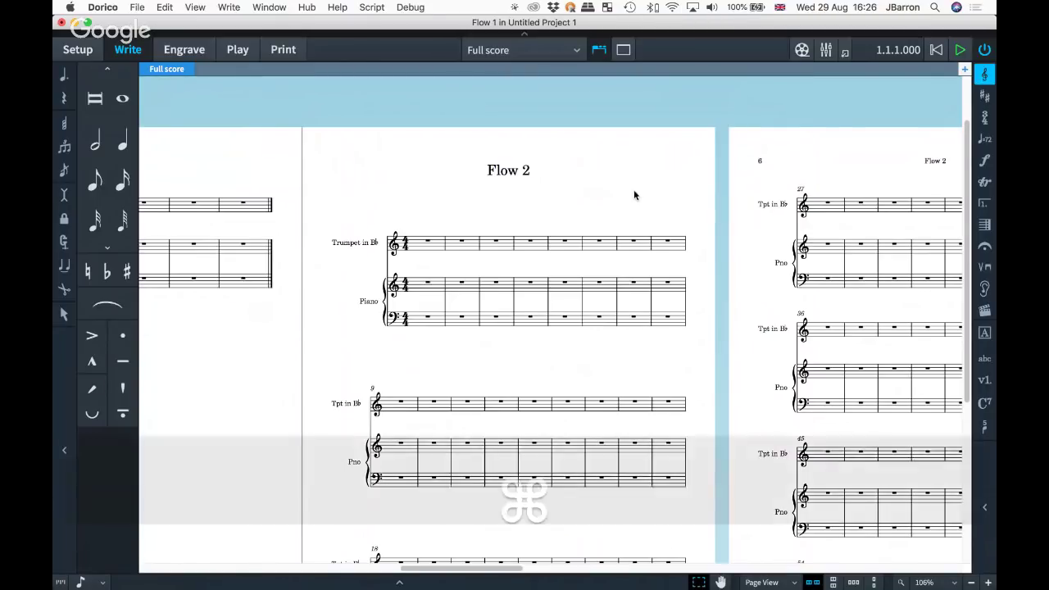
- Switch to Engrave mode, check which master page page 2 uses, and open the Default master page for editing
{"action": "key", "text": "super+3"}
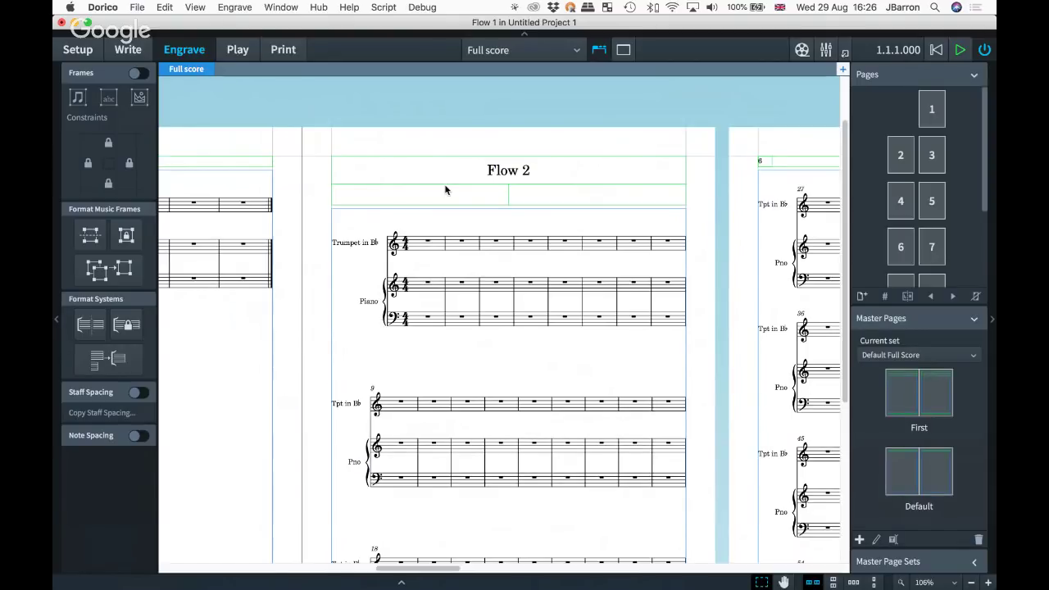
{"action": "left_click", "coordinate": [908, 161]}
{"action": "scroll", "coordinate": [372, 200], "scroll_direction": "left", "scroll_amount": 10}
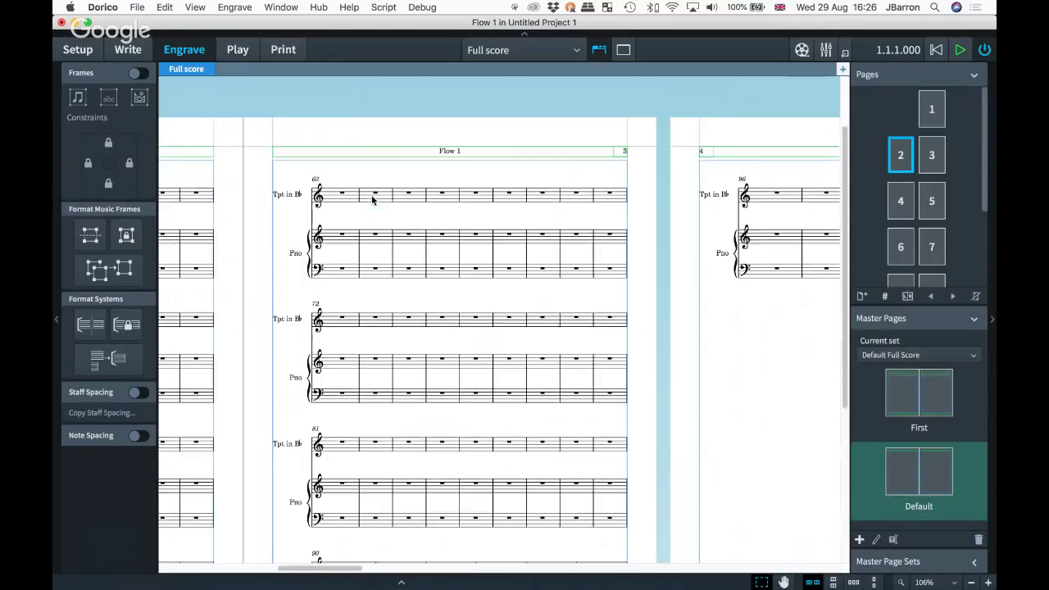
{"action": "scroll", "coordinate": [372, 200], "scroll_direction": "right", "scroll_amount": 5}
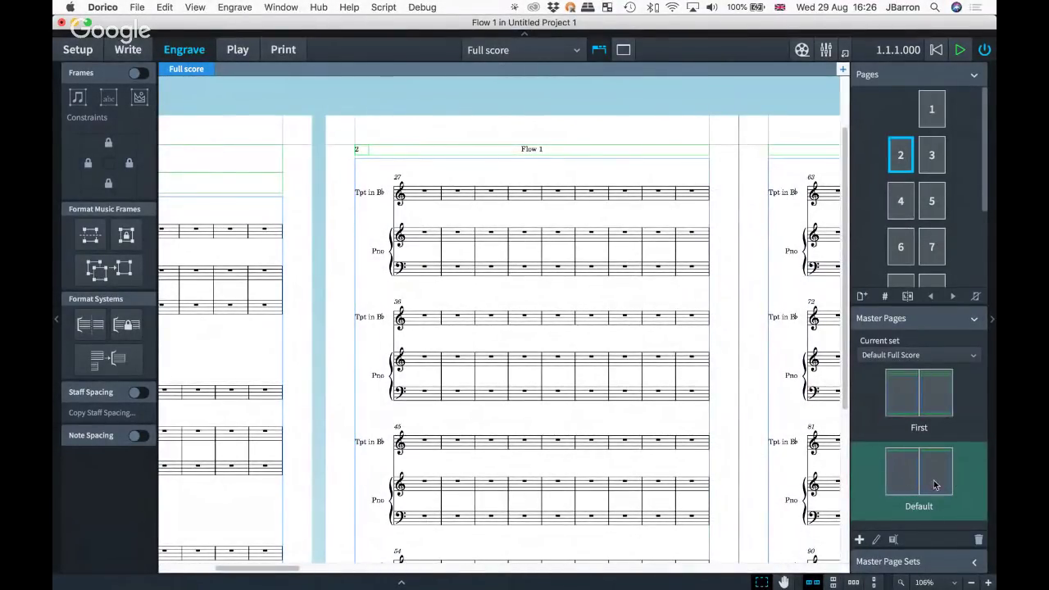
{"action": "double_click", "coordinate": [903, 485]}
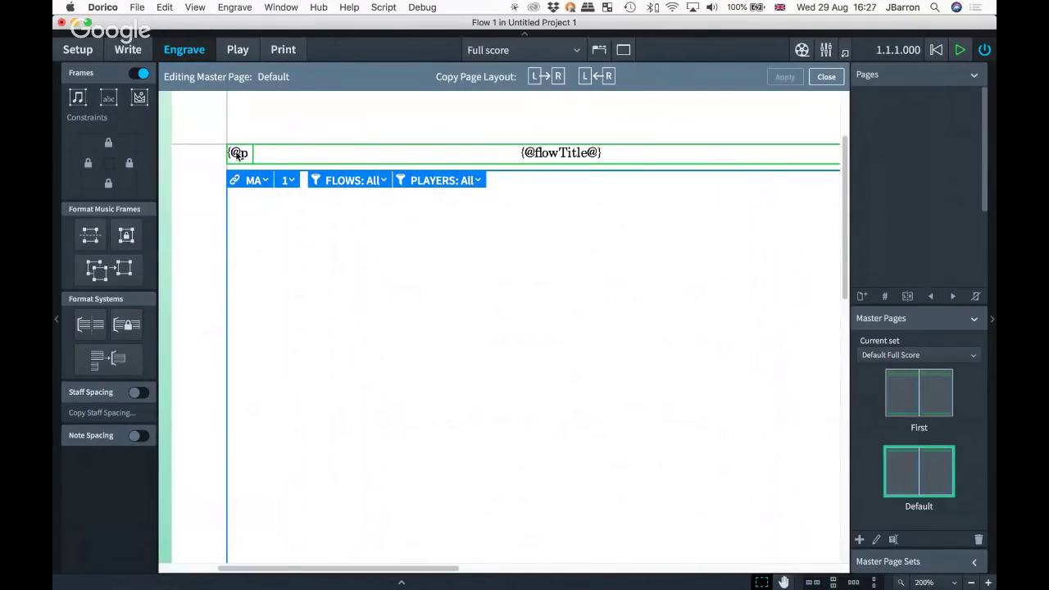
- Inspect the page number token on the left-hand master page, try widening its text frame, and narrow the frame back
{"action": "double_click", "coordinate": [240, 156]}
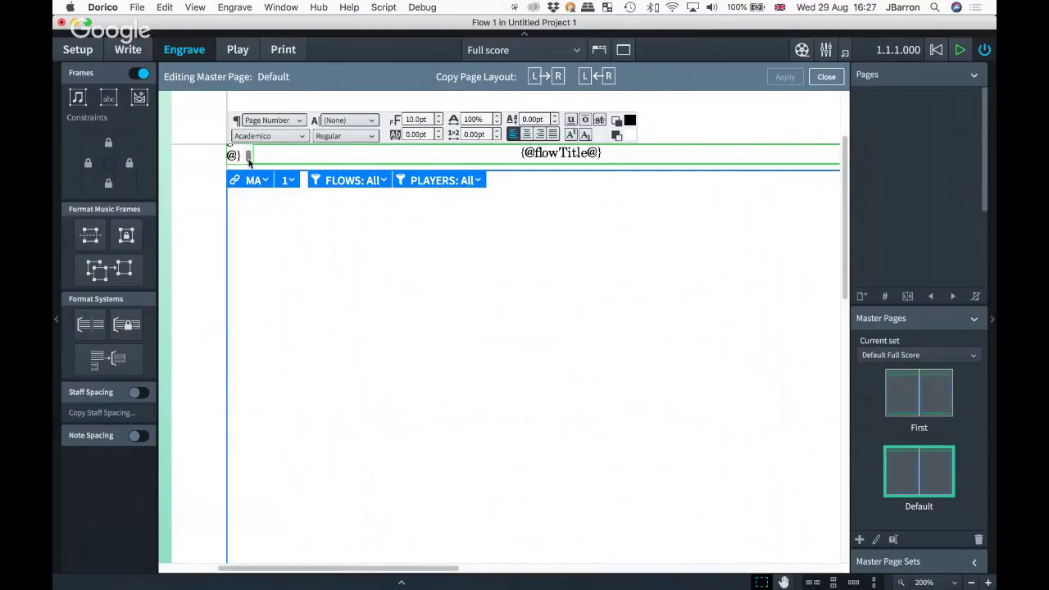
{"action": "key", "text": "Escape"}
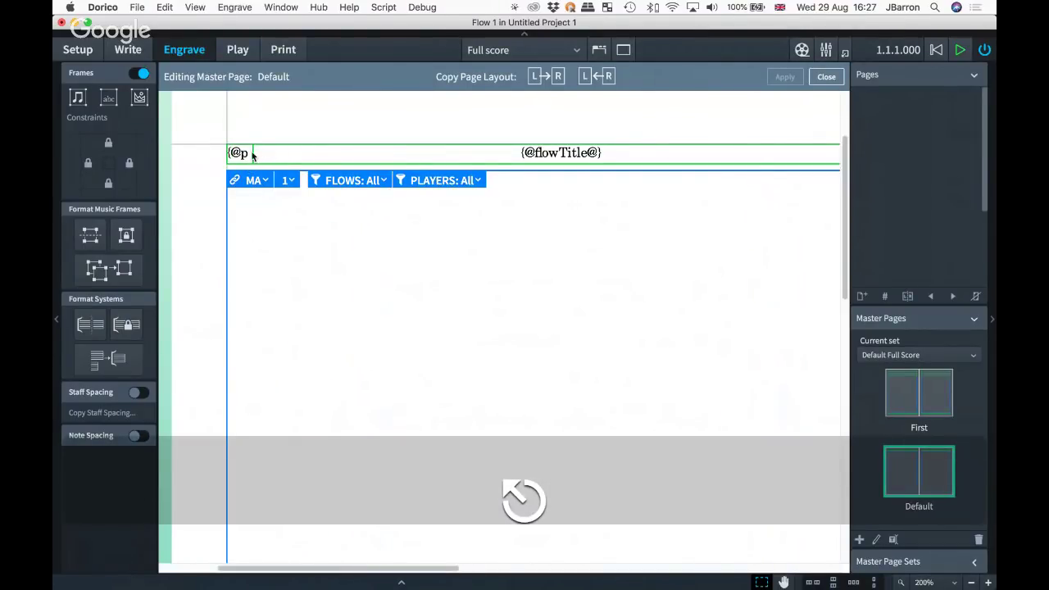
{"action": "left_click", "coordinate": [253, 155]}
{"action": "key", "text": "alt+super+Right"}
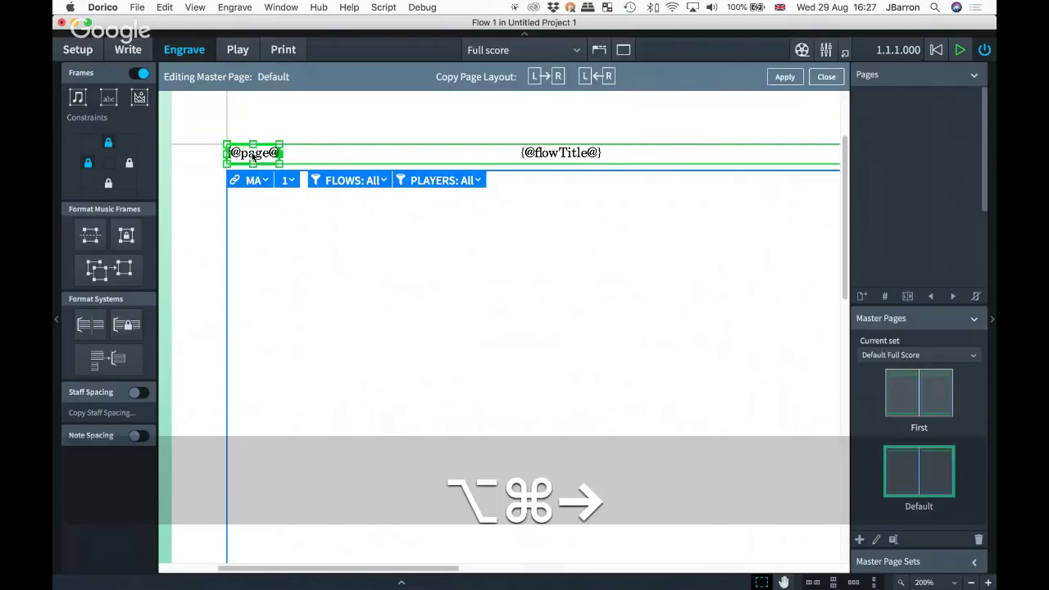
{"action": "key", "text": "alt+super+Right"}
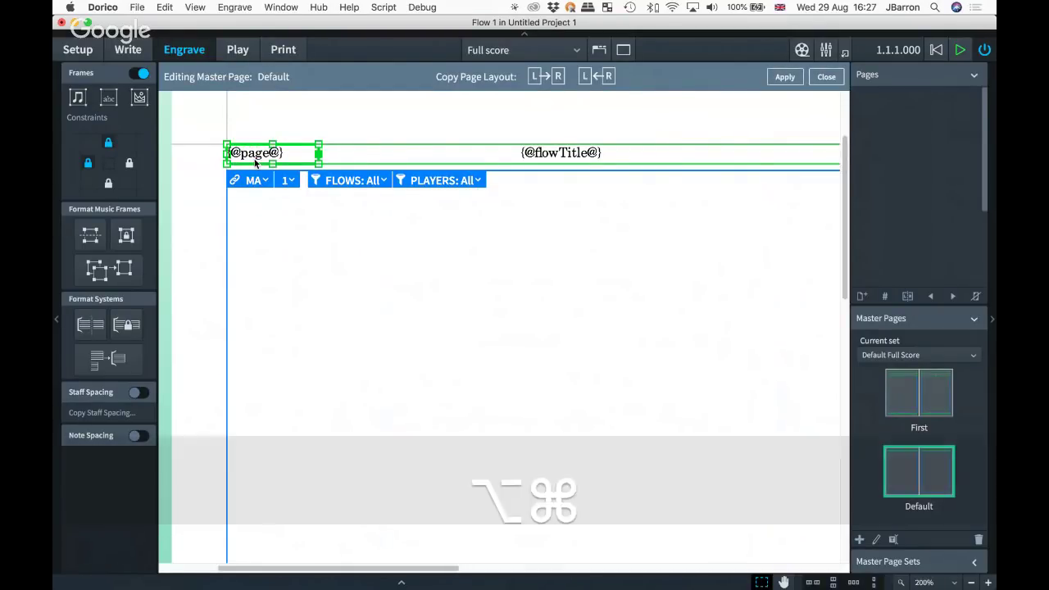
{"action": "key", "text": "alt+super+Left"}
{"action": "key", "text": "alt+super+Left"}
{"action": "key", "text": "alt+super+Left"}
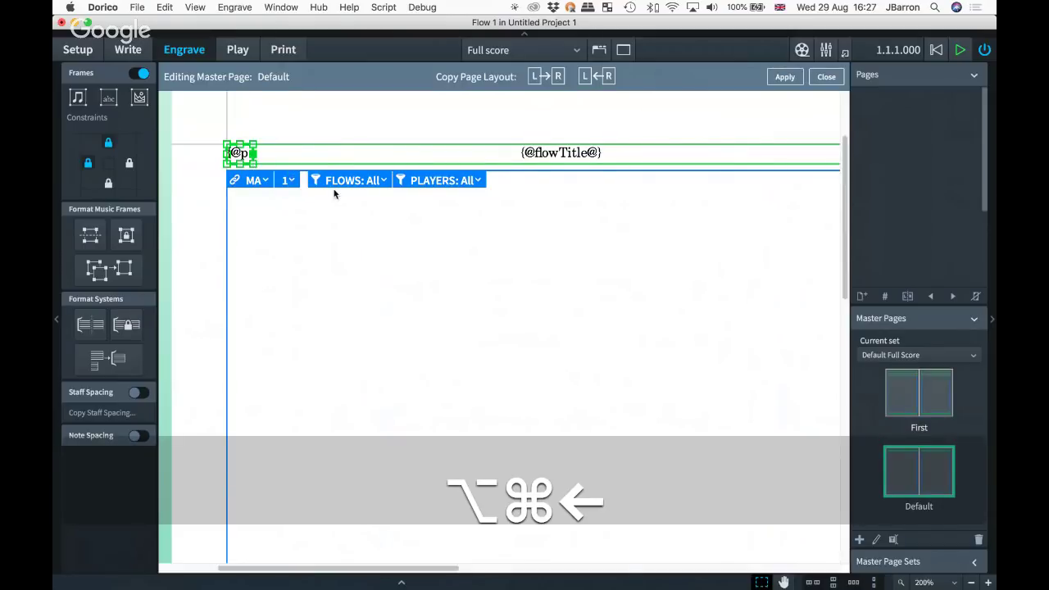
- Examine the flow title and page number frames on the right-hand master page, and close the editor discarding the changes
{"action": "left_click", "coordinate": [223, 209]}
{"action": "scroll", "coordinate": [388, 205], "scroll_direction": "right", "scroll_amount": 5}
{"action": "scroll", "coordinate": [389, 208], "scroll_direction": "right", "scroll_amount": 10}
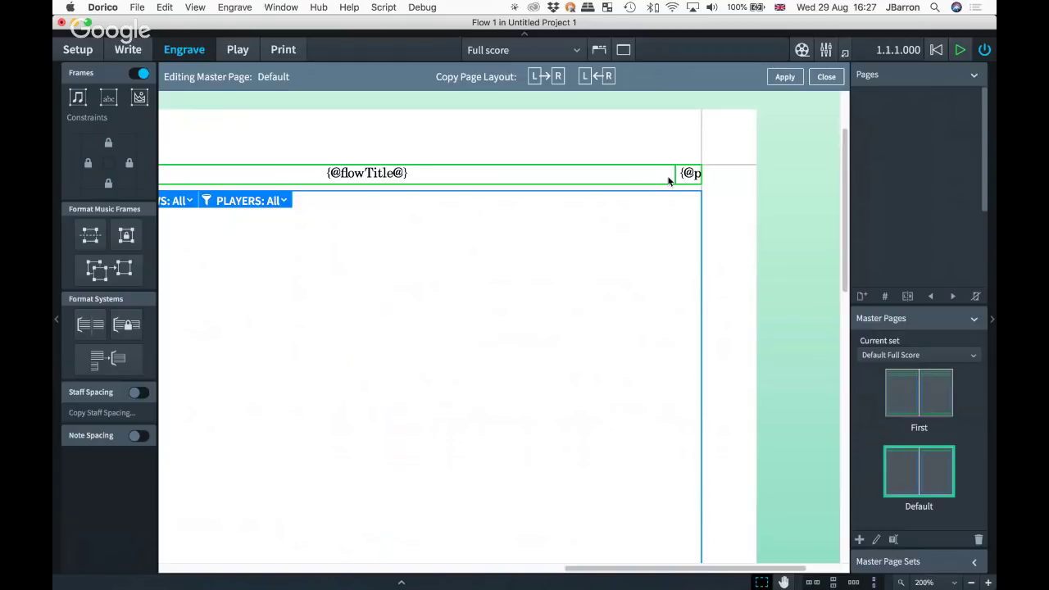
{"action": "scroll", "coordinate": [455, 184], "scroll_direction": "down", "scroll_amount": 3}
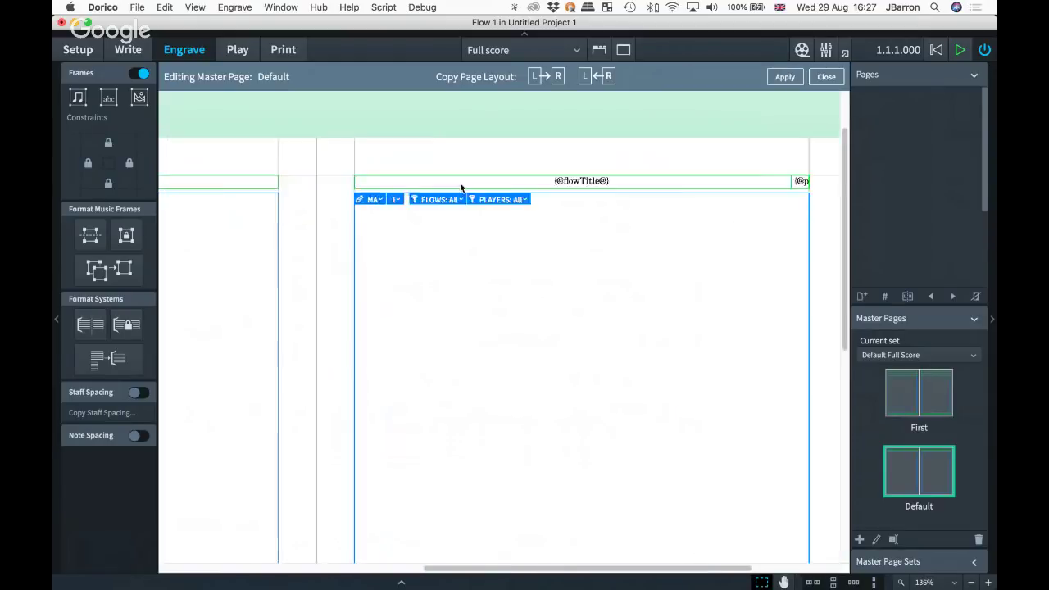
{"action": "scroll", "coordinate": [461, 187], "scroll_direction": "left", "scroll_amount": 5}
{"action": "scroll", "coordinate": [574, 187], "scroll_direction": "right", "scroll_amount": 7}
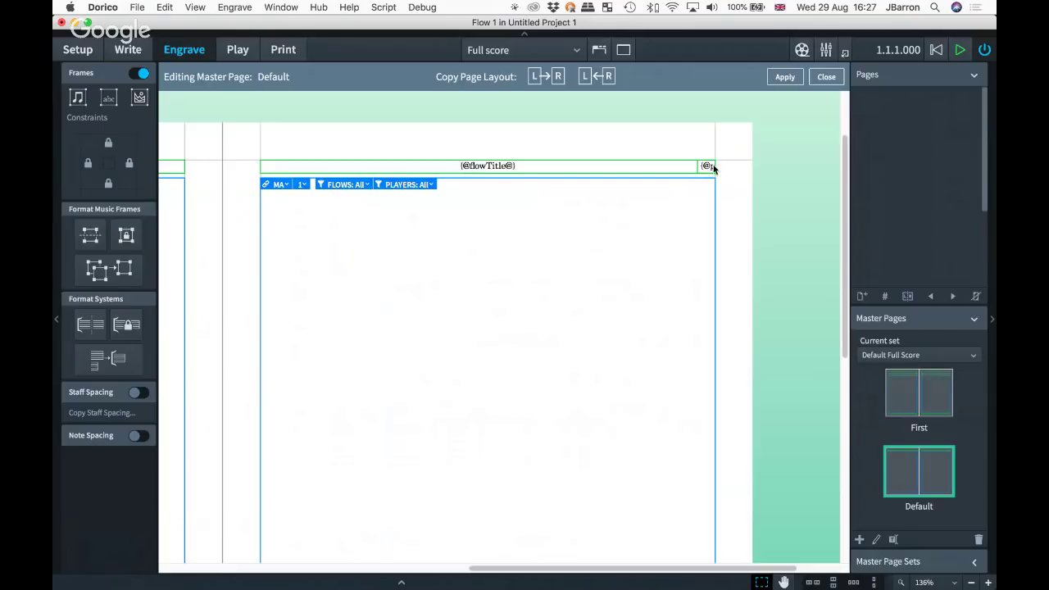
{"action": "left_click", "coordinate": [822, 78]}
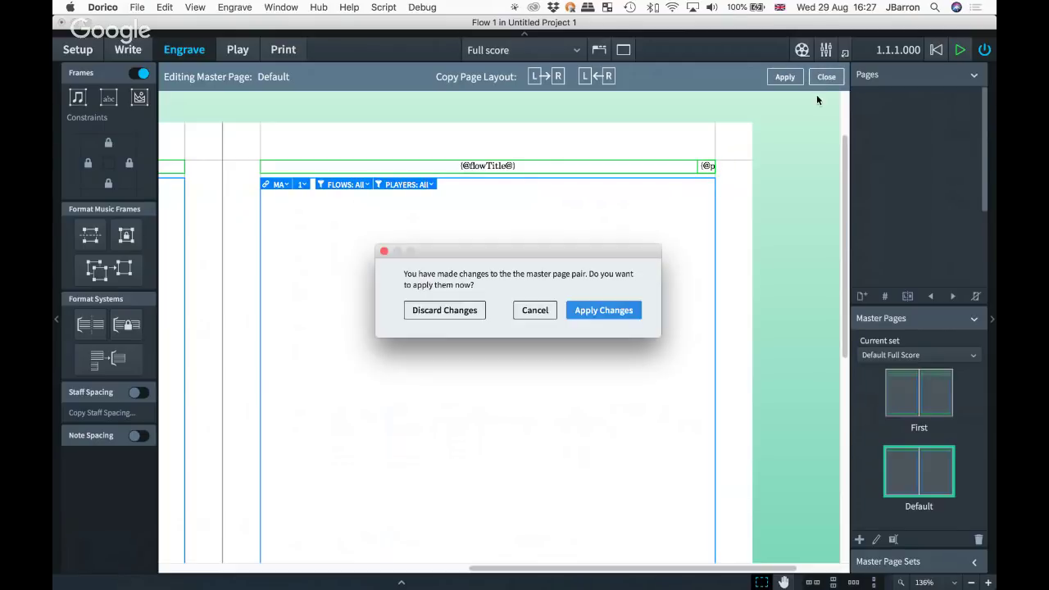
{"action": "left_click", "coordinate": [455, 326]}
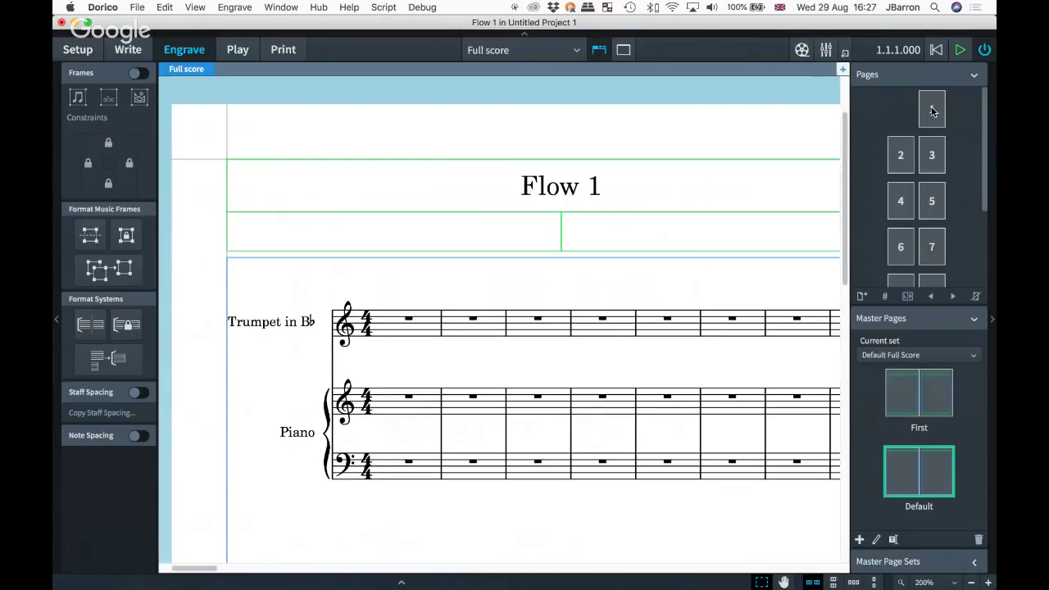
- Select page 1 of the full score to check which master page it uses
{"action": "left_click", "coordinate": [928, 113]}
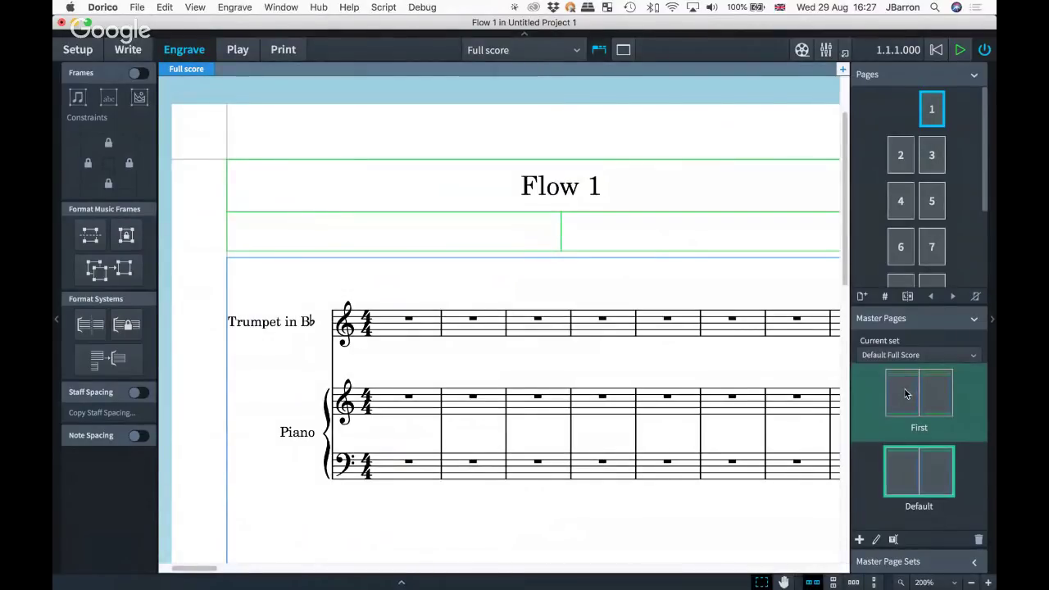
- Open the First master page for editing and draw a small text frame just below the left page's music frame labels, along the left margin
{"action": "double_click", "coordinate": [899, 395]}
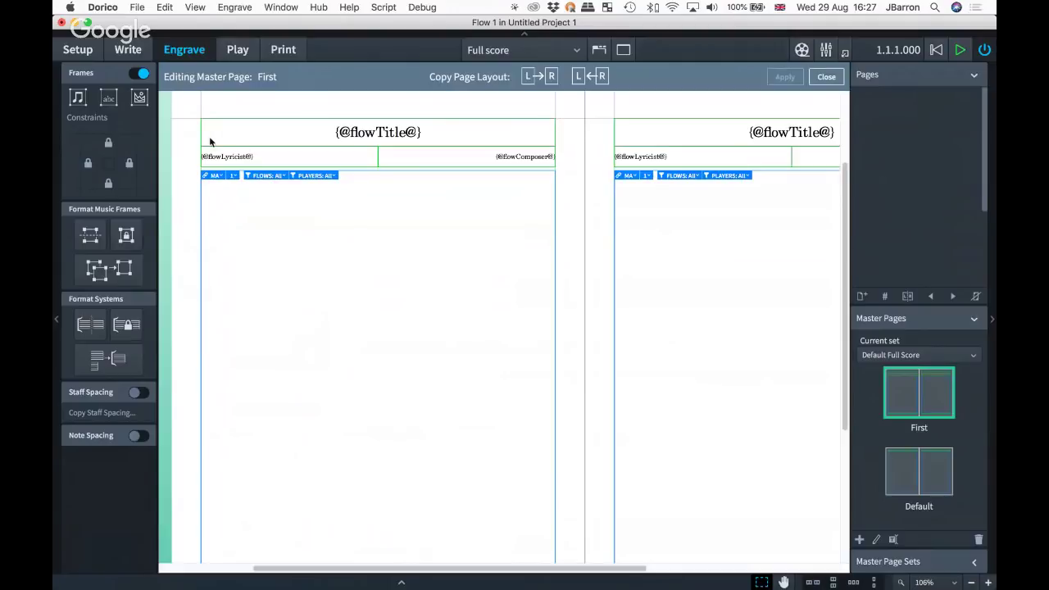
{"action": "scroll", "coordinate": [449, 277], "scroll_direction": "down", "scroll_amount": 10}
{"action": "scroll", "coordinate": [449, 277], "scroll_direction": "up", "scroll_amount": 10}
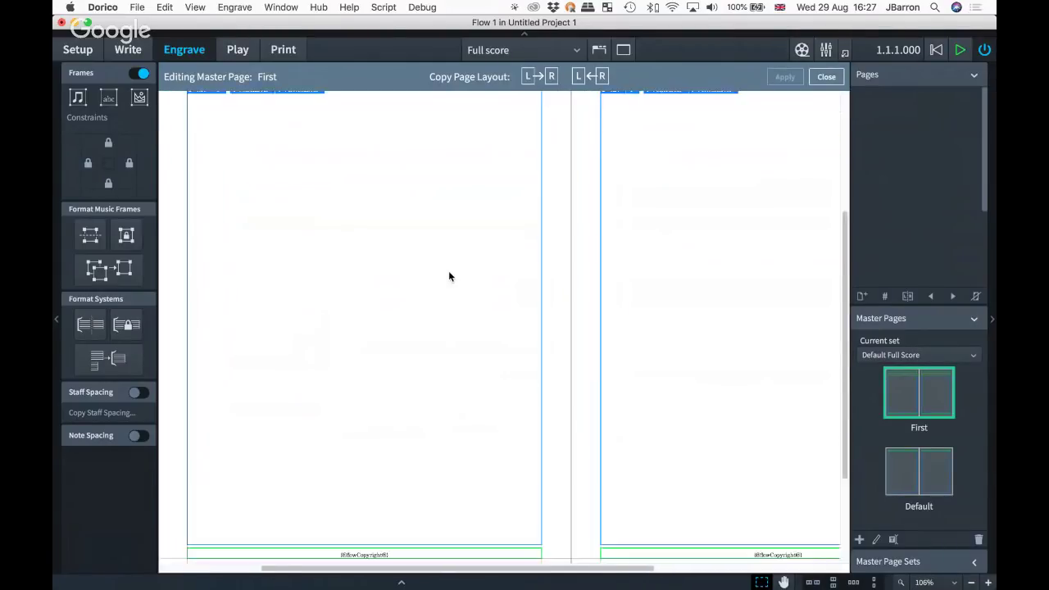
{"action": "scroll", "coordinate": [449, 276], "scroll_direction": "up", "scroll_amount": 1}
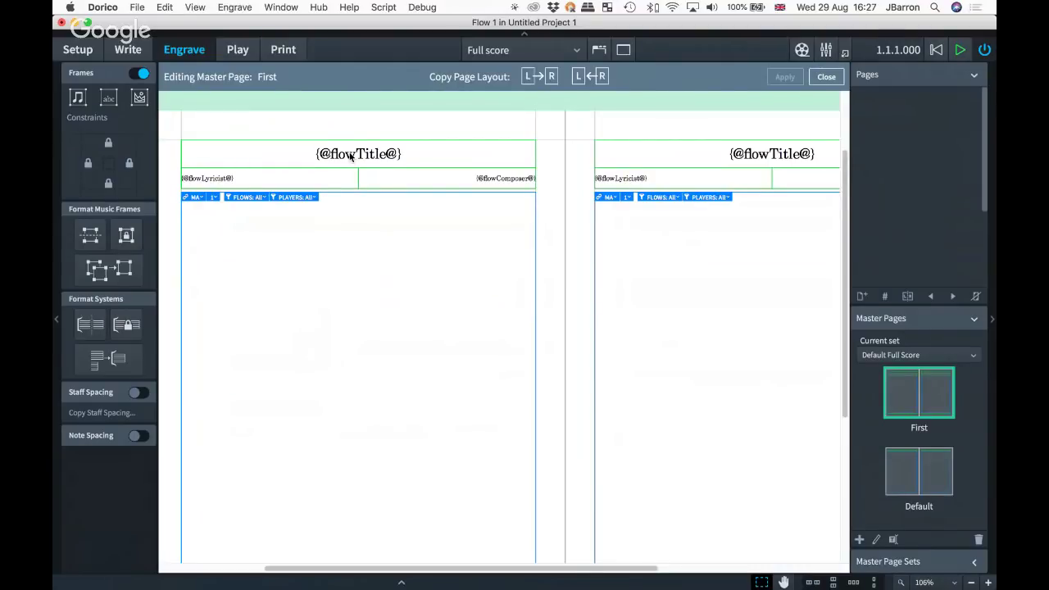
{"action": "scroll", "coordinate": [349, 154], "scroll_direction": "up", "scroll_amount": 5}
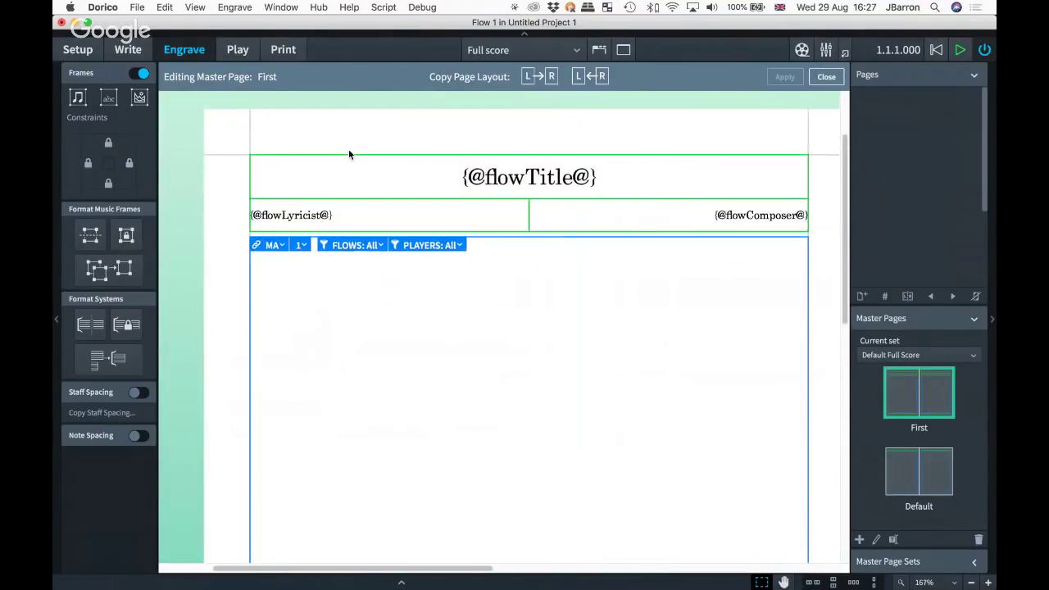
{"action": "scroll", "coordinate": [349, 154], "scroll_direction": "up", "scroll_amount": 4}
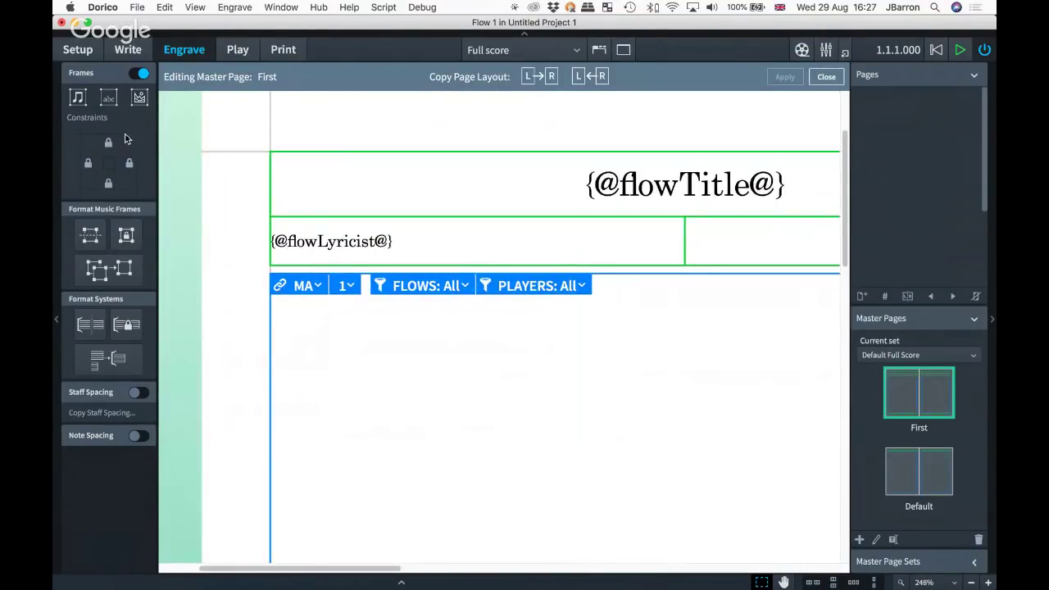
{"action": "left_click", "coordinate": [108, 97]}
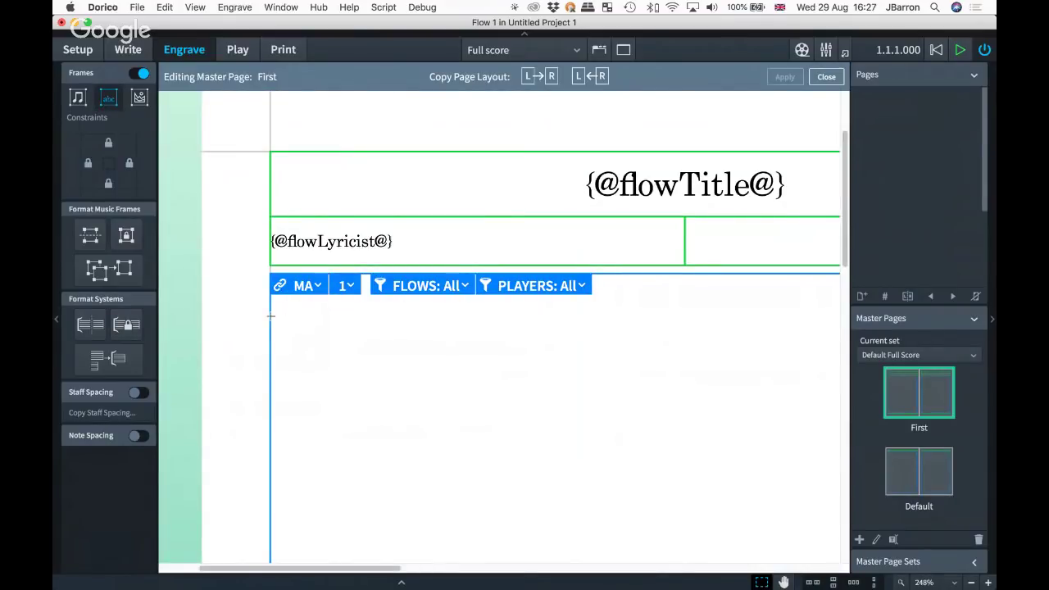
{"action": "left_click_drag", "start_coordinate": [270, 316], "coordinate": [337, 369]}
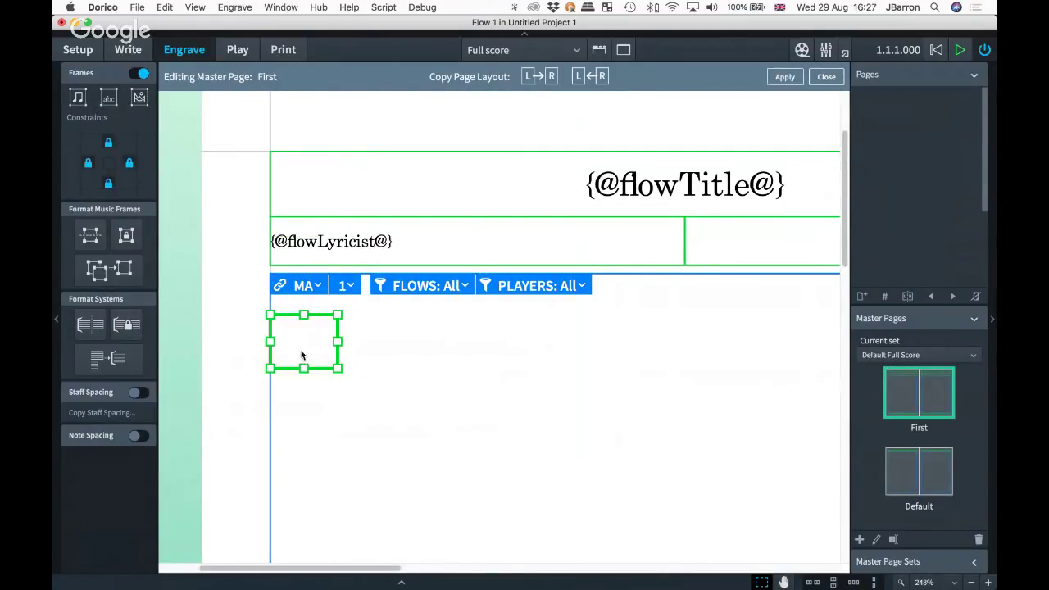
{"action": "double_click", "coordinate": [298, 340]}
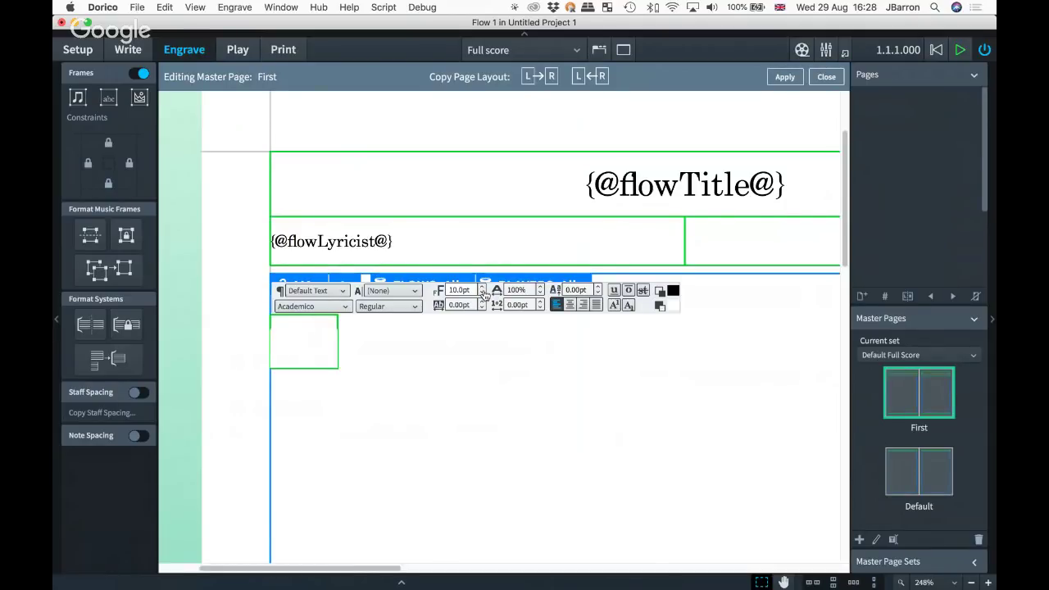
{"action": "type", "text": "{@@}"}
{"action": "key", "text": "Left"}
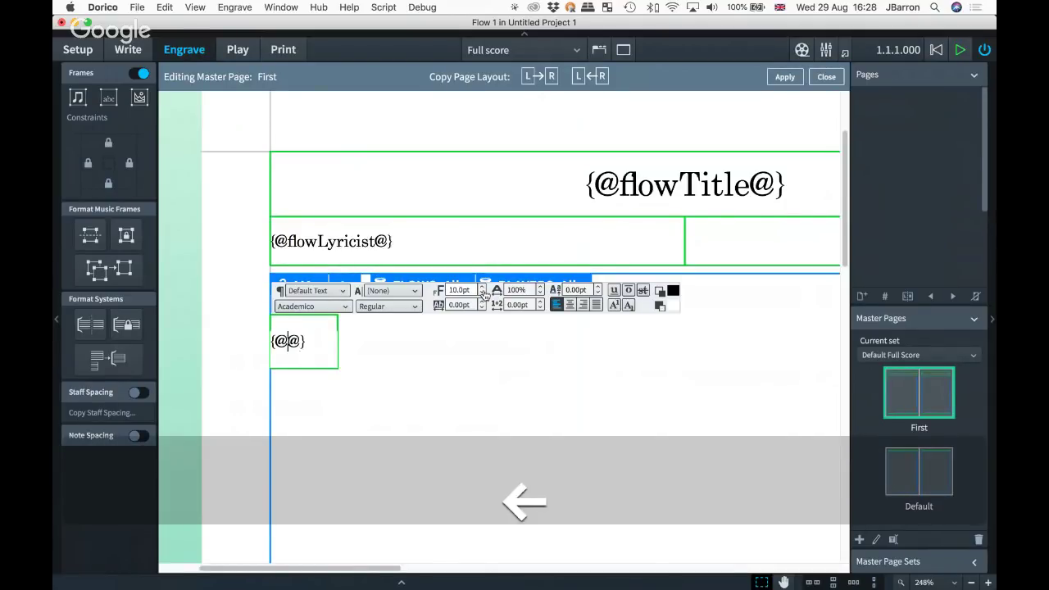
{"action": "type", "text": "page"}
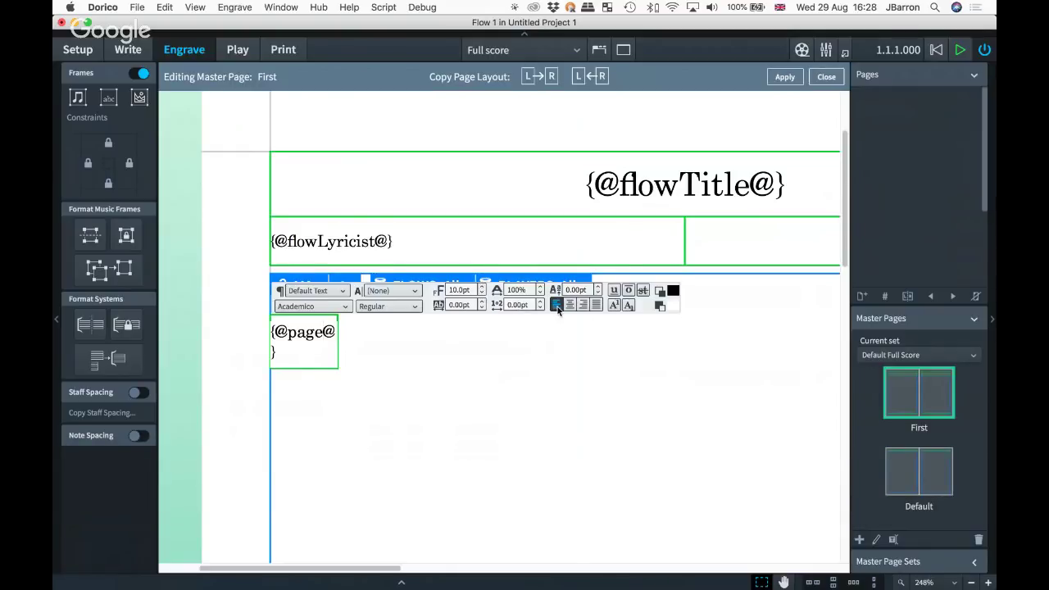
{"action": "key", "text": "Escape"}
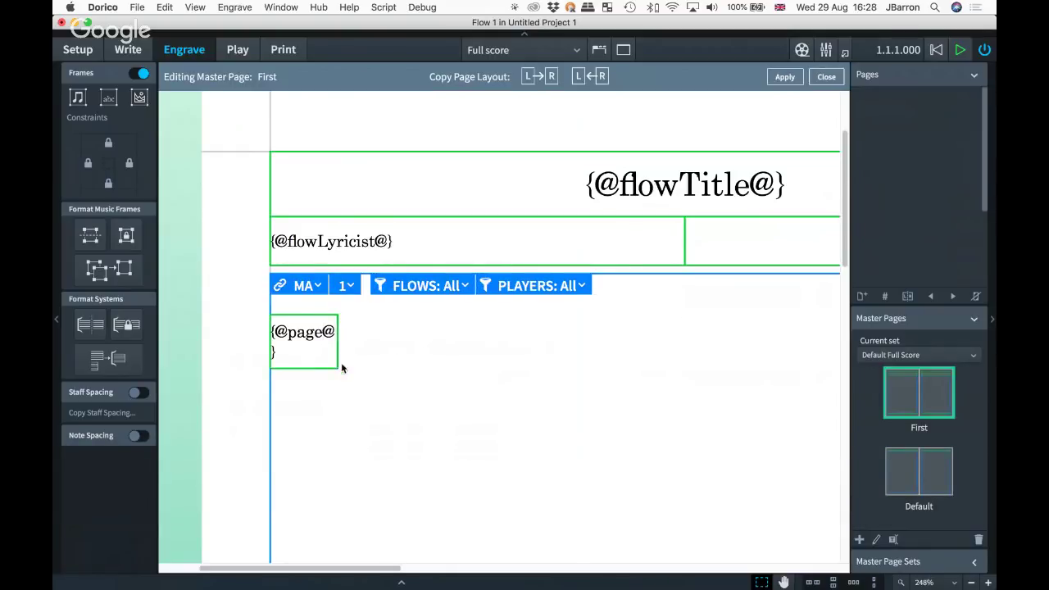
- Shrink the page number frame and move it into the upper-left corner of the flow title frame
{"action": "left_click", "coordinate": [336, 369]}
{"action": "left_click_drag", "start_coordinate": [336, 369], "coordinate": [300, 155]}
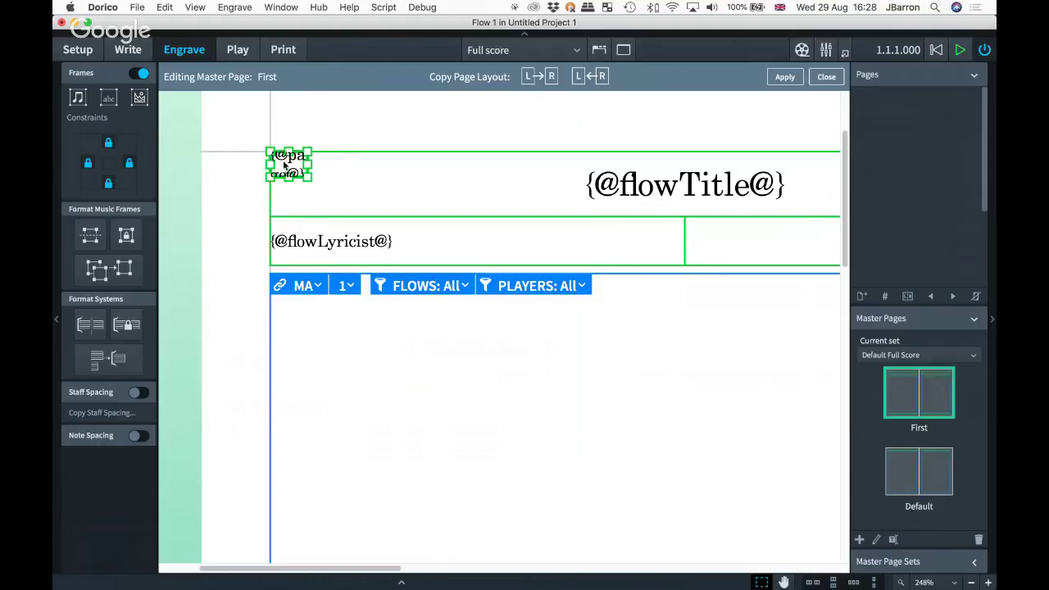
{"action": "key", "text": "Escape"}
- Draw a second small text frame in the upper-right corner of the flow title frame
{"action": "scroll", "coordinate": [496, 168], "scroll_direction": "right", "scroll_amount": 10}
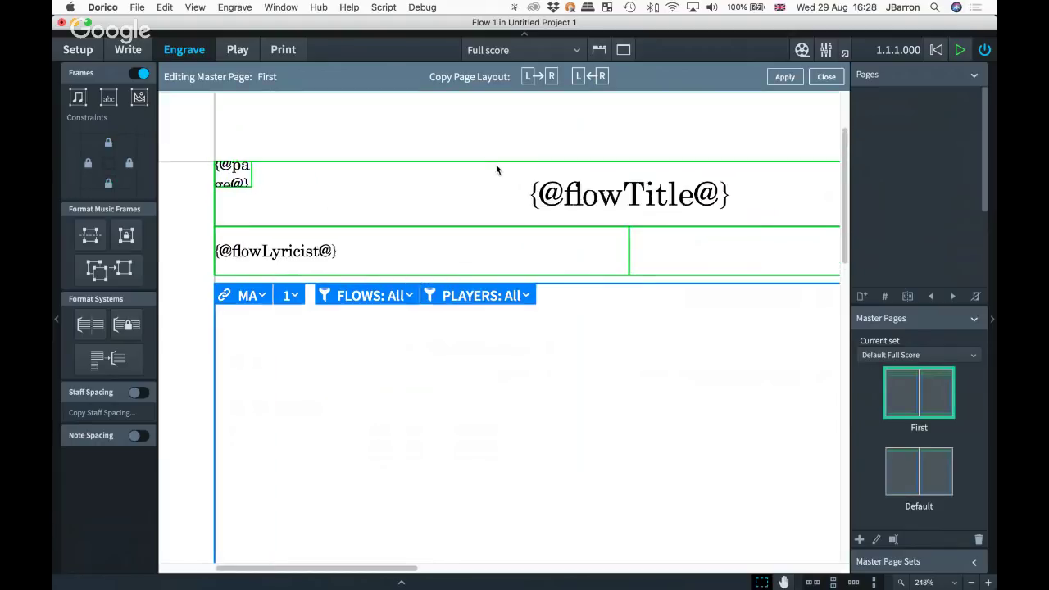
{"action": "scroll", "coordinate": [496, 168], "scroll_direction": "right", "scroll_amount": 3}
{"action": "key", "text": "t"}
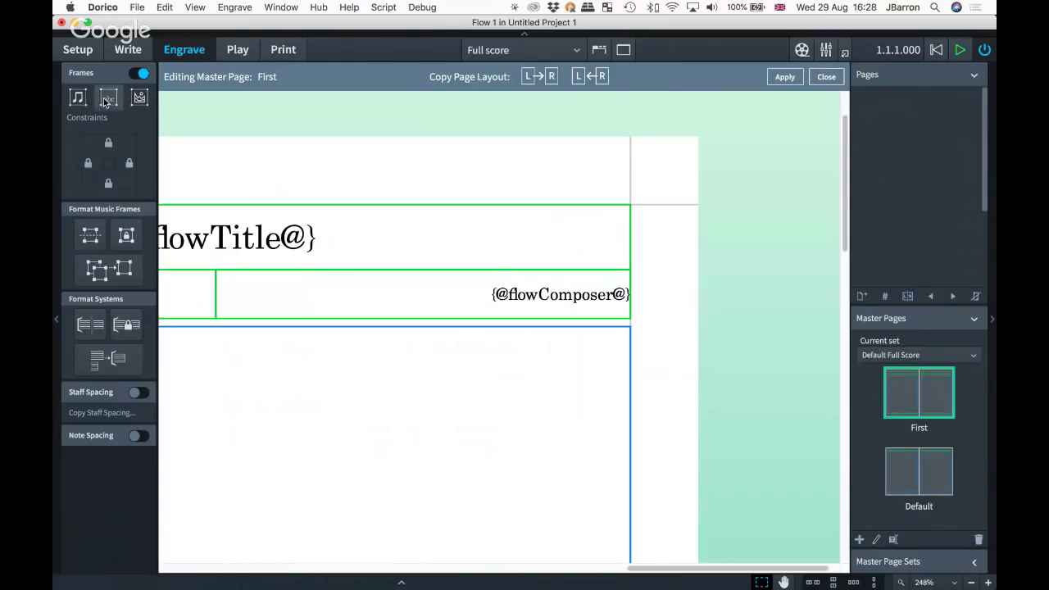
{"action": "left_click_drag", "start_coordinate": [567, 205], "coordinate": [625, 242]}
{"action": "double_click", "coordinate": [600, 220]}
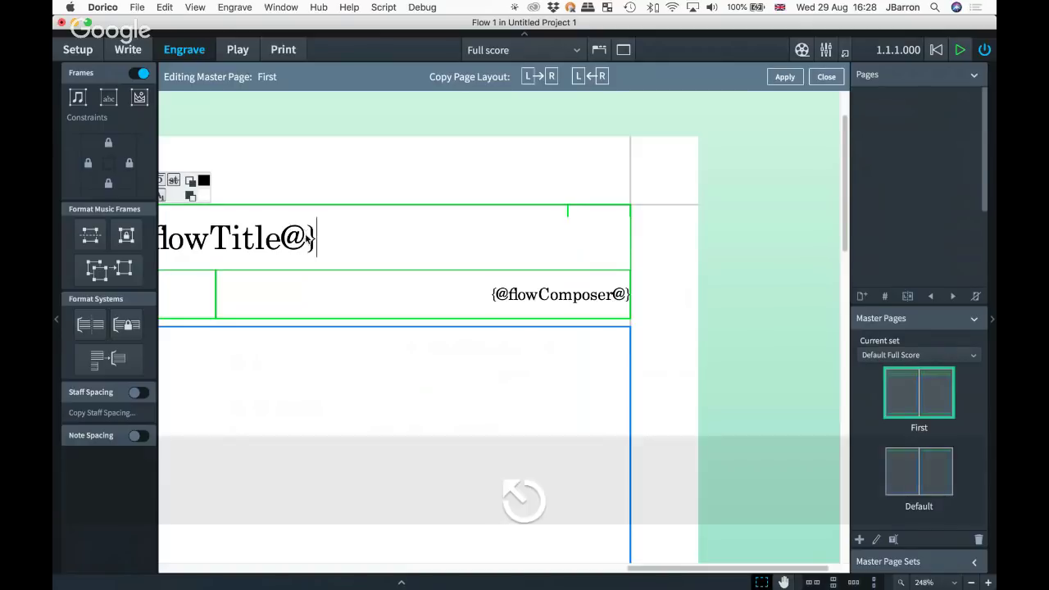
{"action": "key", "text": "Escape"}
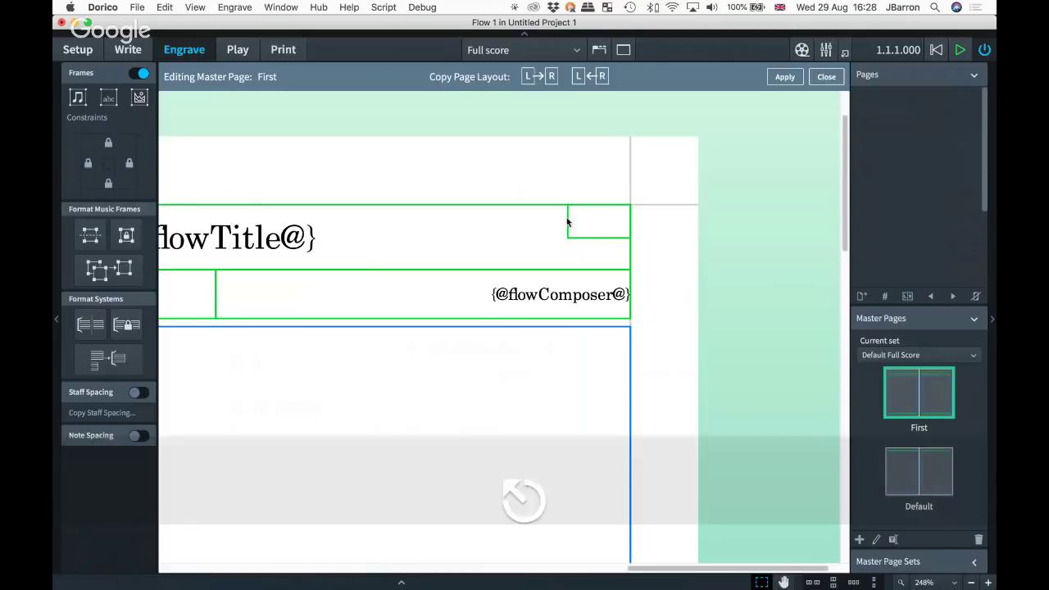
- Select the new upper-right text frame and cycle through its handles until the whole frame is selected
{"action": "left_click", "coordinate": [576, 223]}
{"action": "key", "text": "Return"}
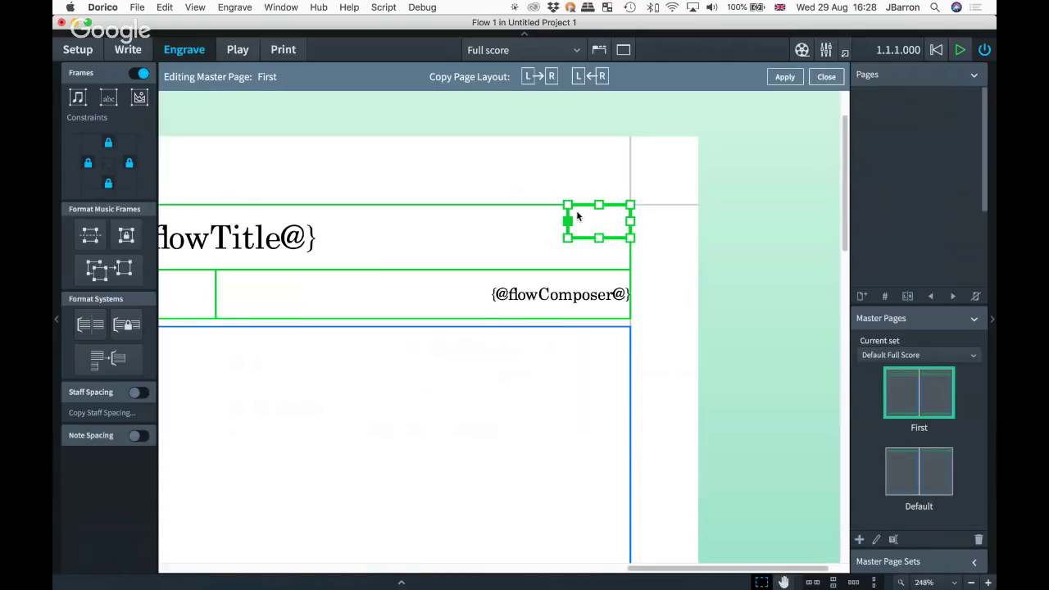
{"action": "key", "text": "Tab"}
{"action": "left_click", "coordinate": [567, 221]}
{"action": "key", "text": "Tab"}
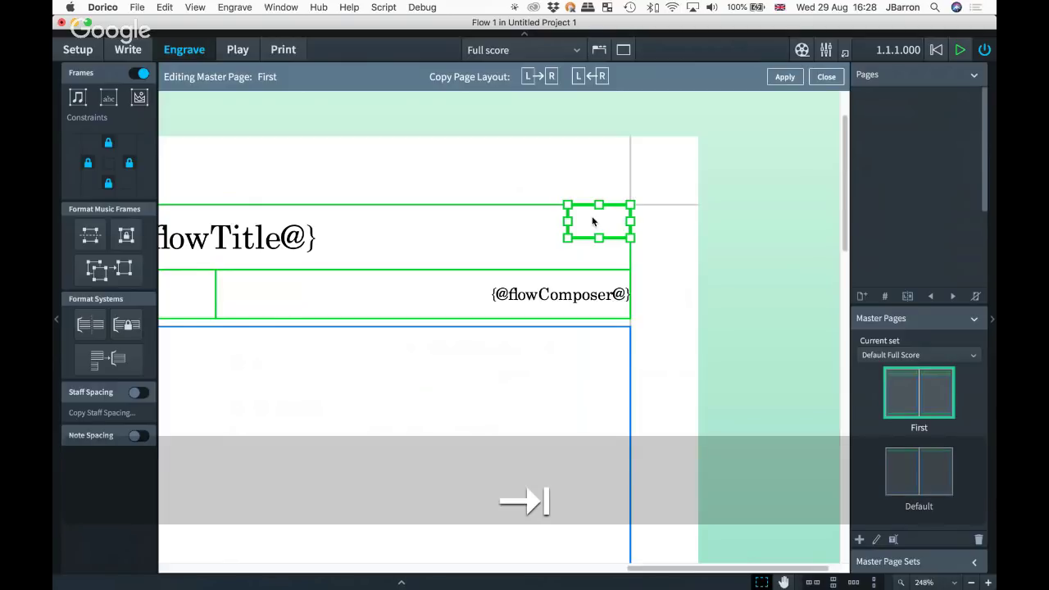
{"action": "key", "text": "Tab"}
{"action": "key", "text": "Down"}
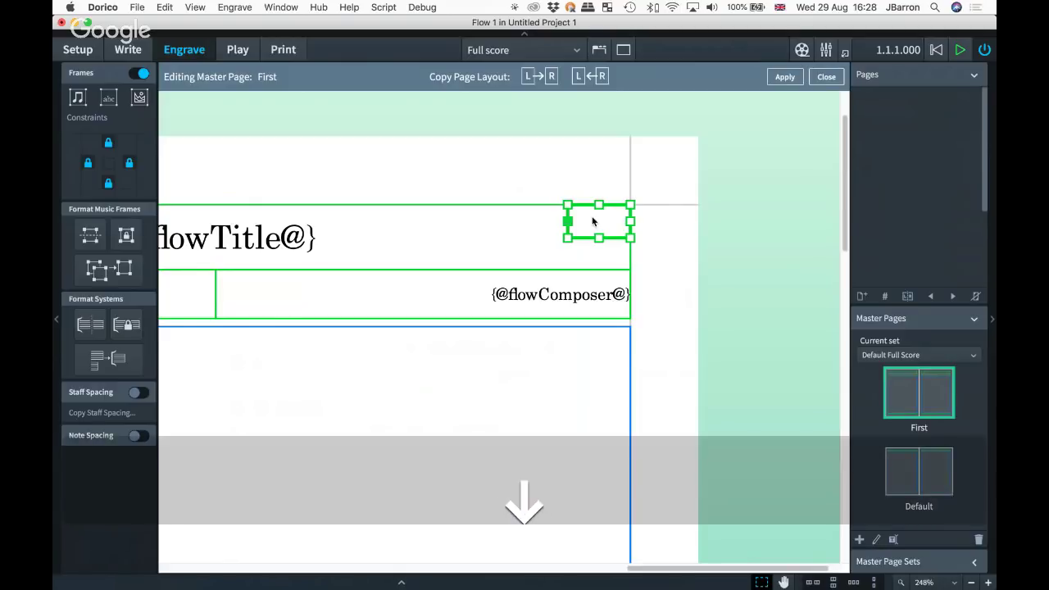
{"action": "key", "text": "Right"}
{"action": "key", "text": "Up"}
{"action": "key", "text": "Up"}
{"action": "key", "text": "Left"}
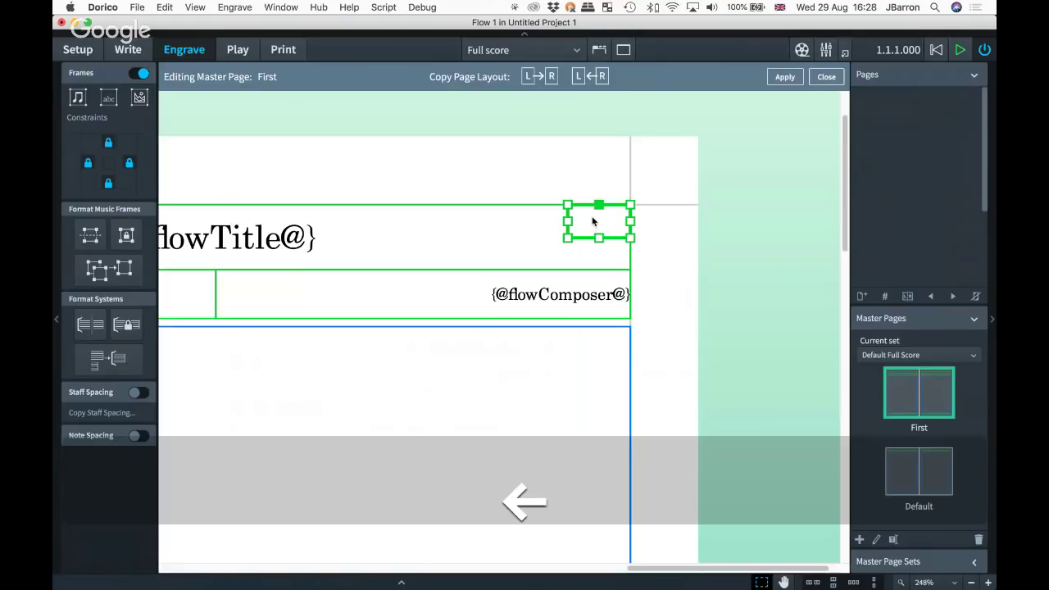
{"action": "key", "text": "Tab"}
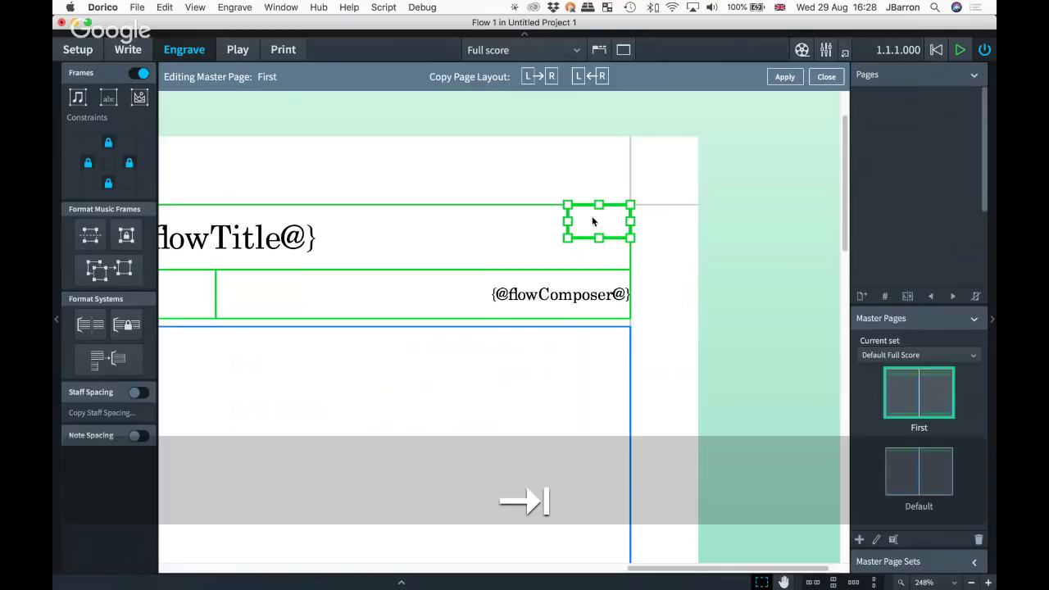
{"action": "key", "text": "Return"}
{"action": "type", "text": "{}"}
{"action": "key", "text": "Left"}
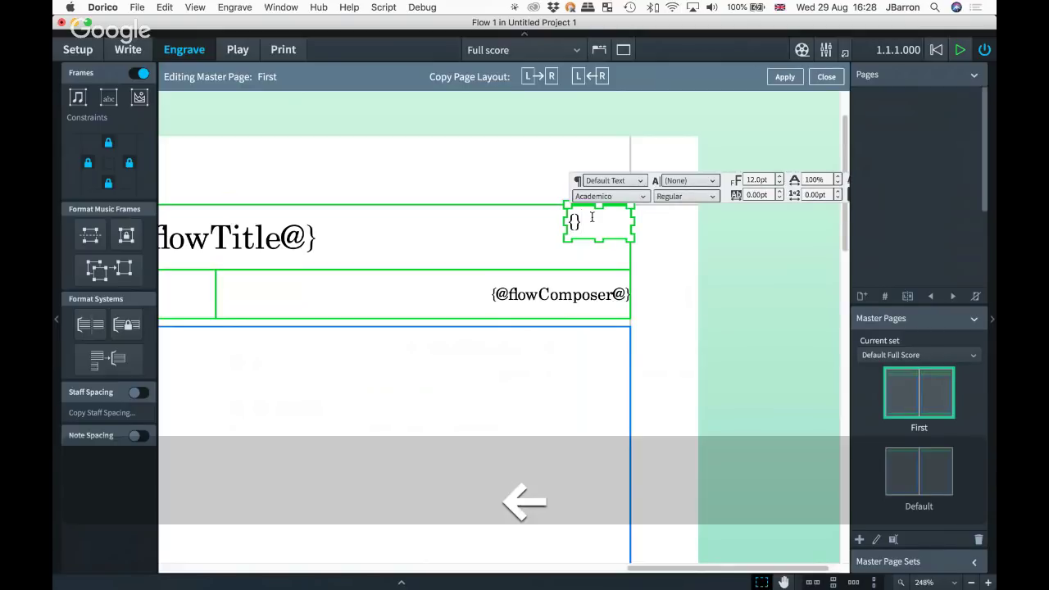
{"action": "type", "text": "@@"}
{"action": "key", "text": "Left"}
{"action": "type", "text": "page"}
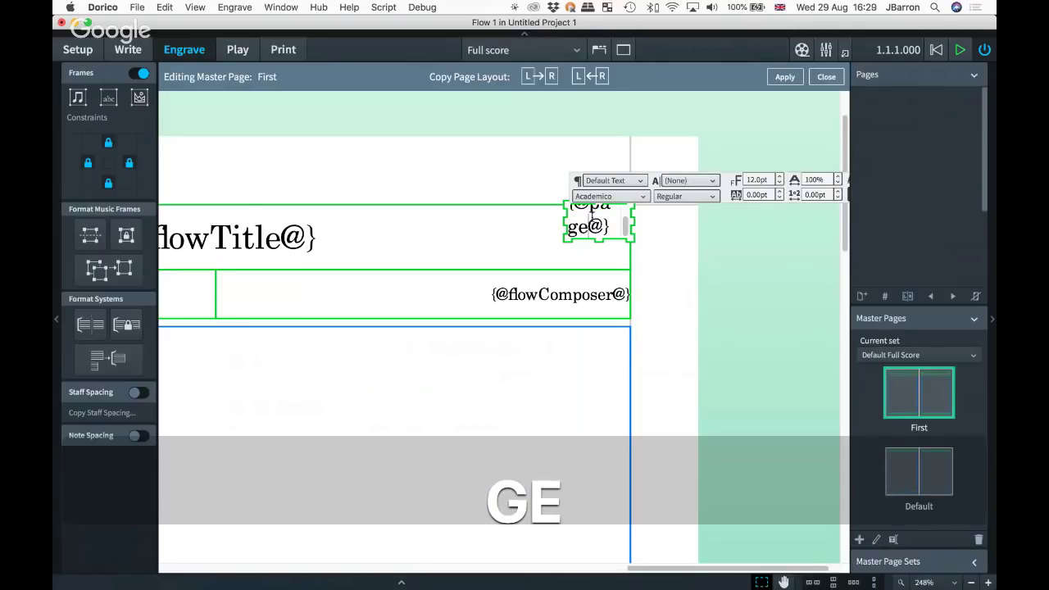
- Set the font size of the upper-right page number token to 10 pt
{"action": "key", "text": "super+a"}
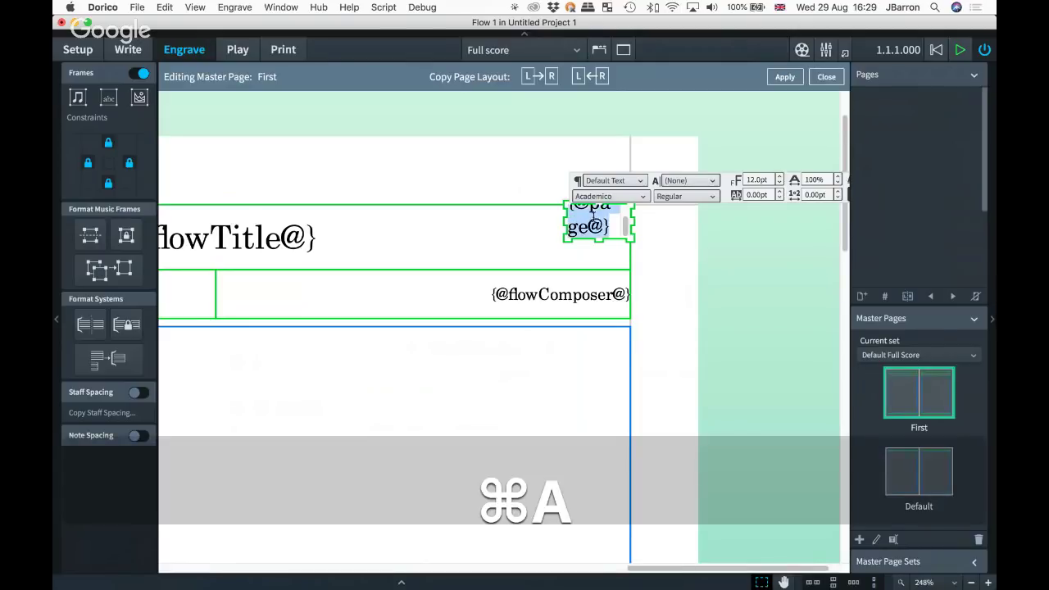
{"action": "left_click", "coordinate": [779, 185]}
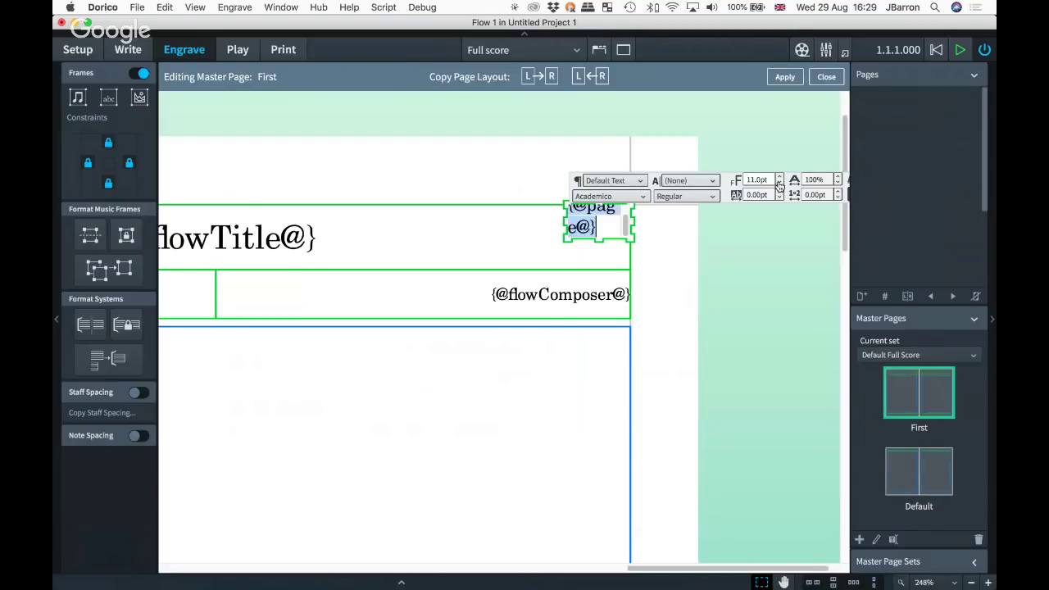
{"action": "left_click", "coordinate": [780, 185]}
{"action": "scroll", "coordinate": [777, 226], "scroll_direction": "right", "scroll_amount": 2}
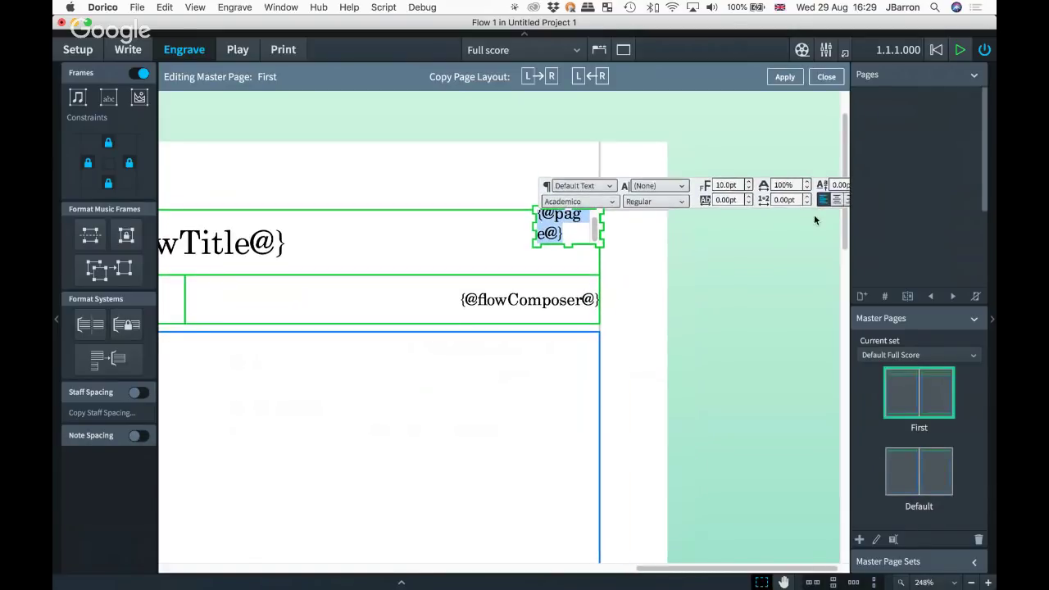
{"action": "scroll", "coordinate": [813, 217], "scroll_direction": "down", "scroll_amount": 1}
{"action": "key", "text": "Escape"}
{"action": "scroll", "coordinate": [809, 230], "scroll_direction": "down", "scroll_amount": 2}
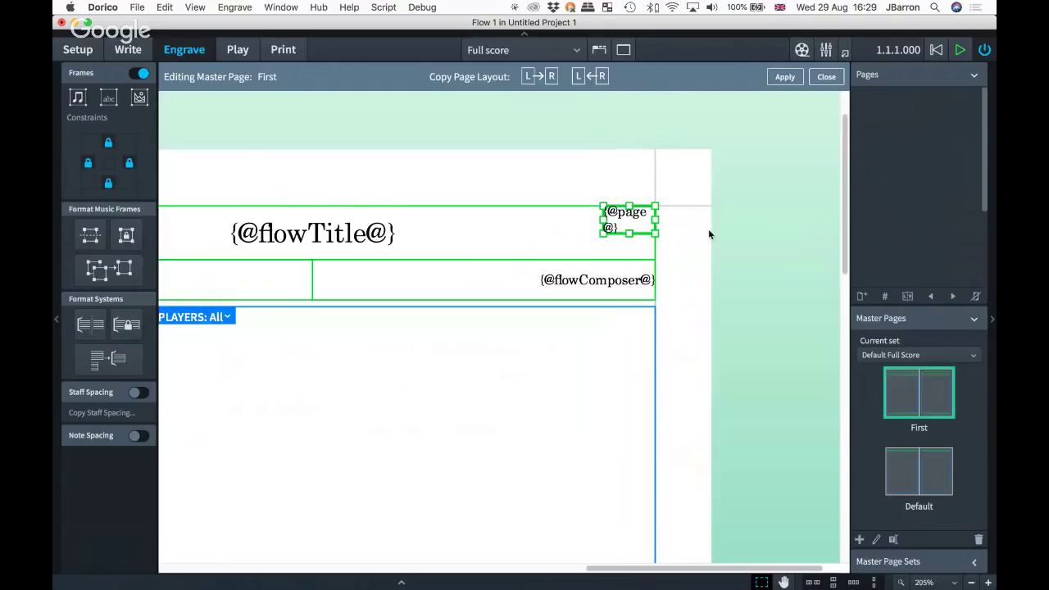
{"action": "double_click", "coordinate": [635, 217]}
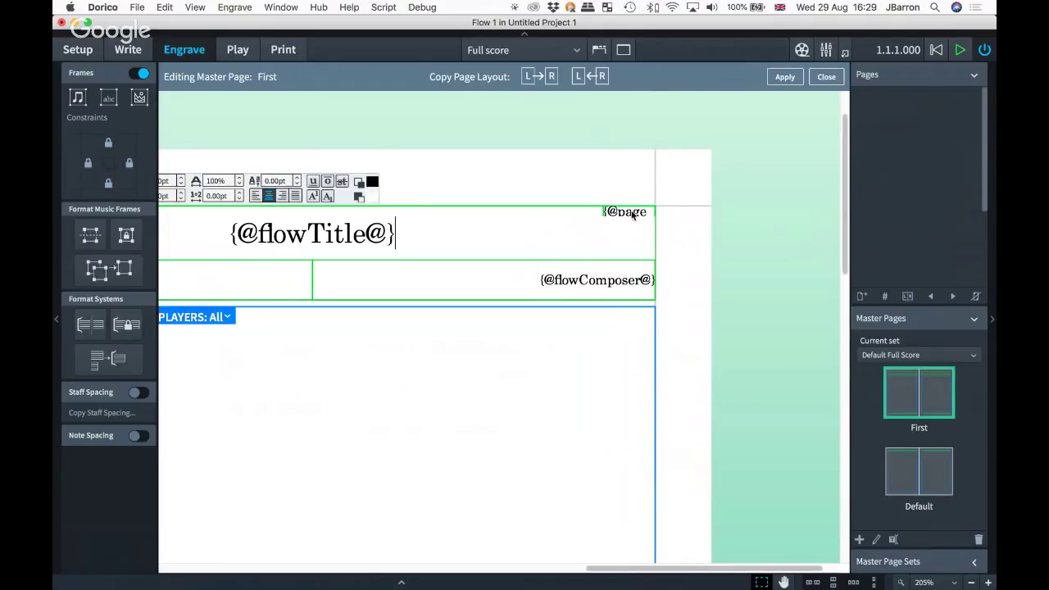
{"action": "left_click", "coordinate": [633, 215]}
{"action": "key", "text": "Return"}
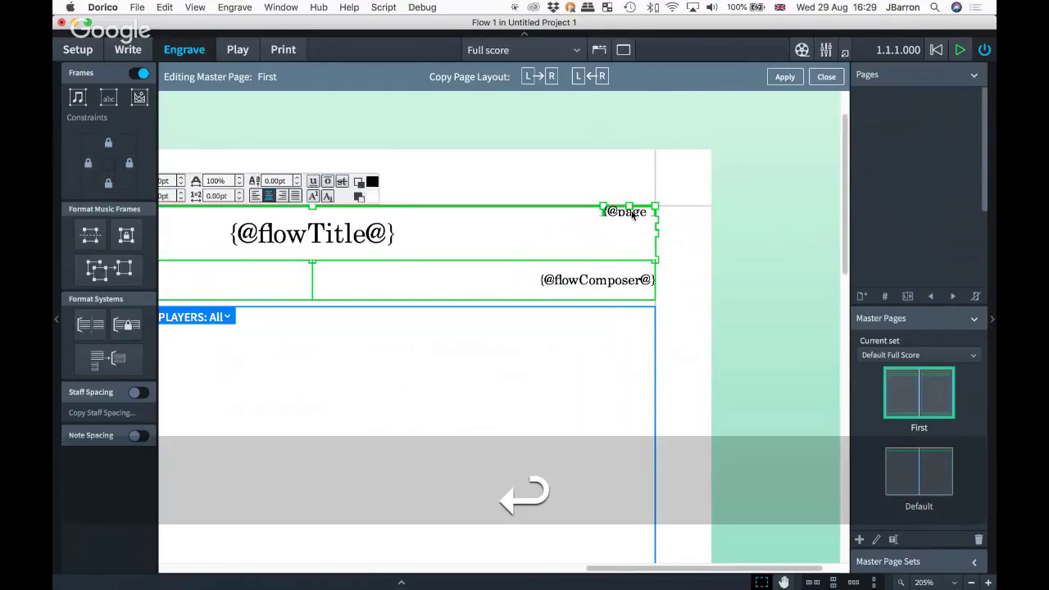
{"action": "key", "text": "Return"}
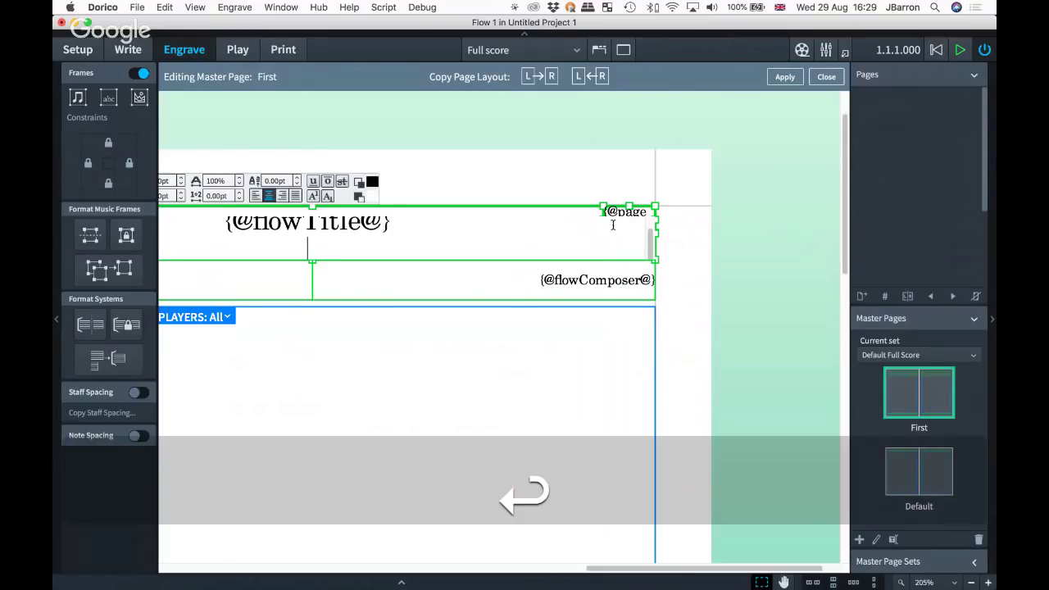
{"action": "key", "text": "super+z"}
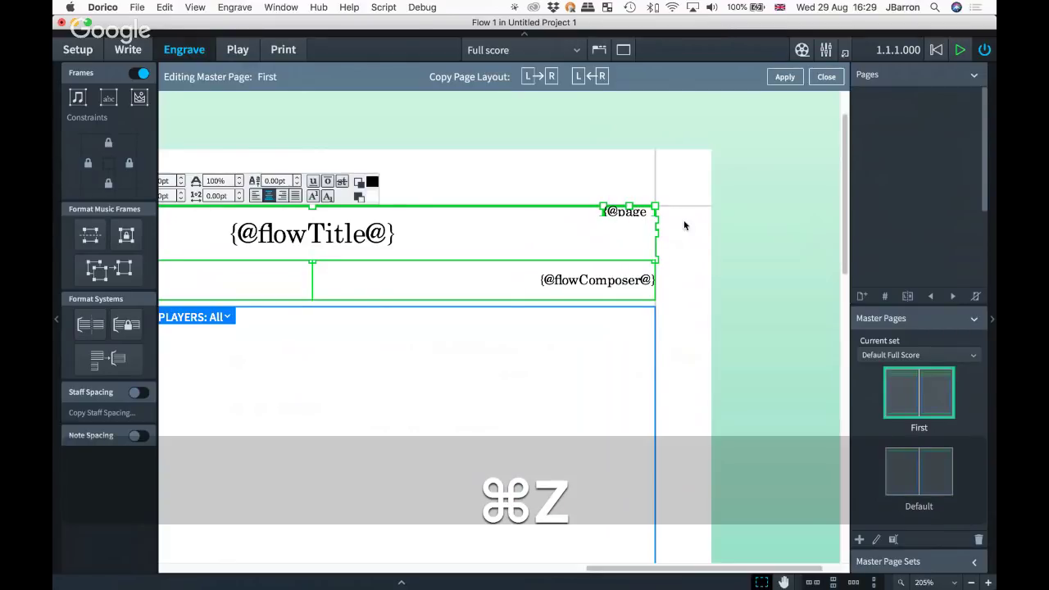
{"action": "key", "text": "Escape"}
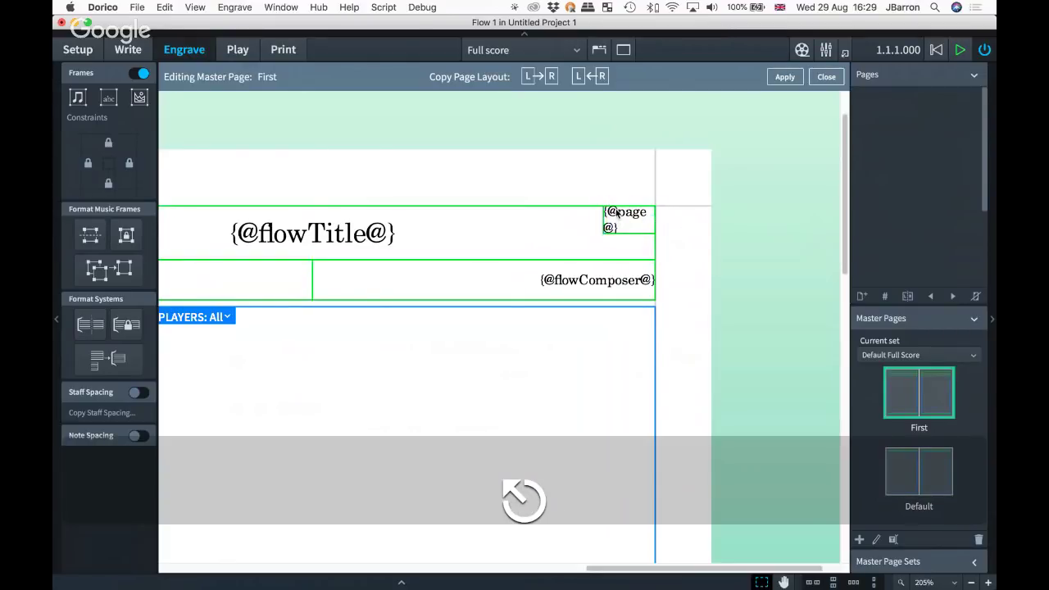
{"action": "left_click", "coordinate": [603, 221]}
{"action": "key", "text": "Tab"}
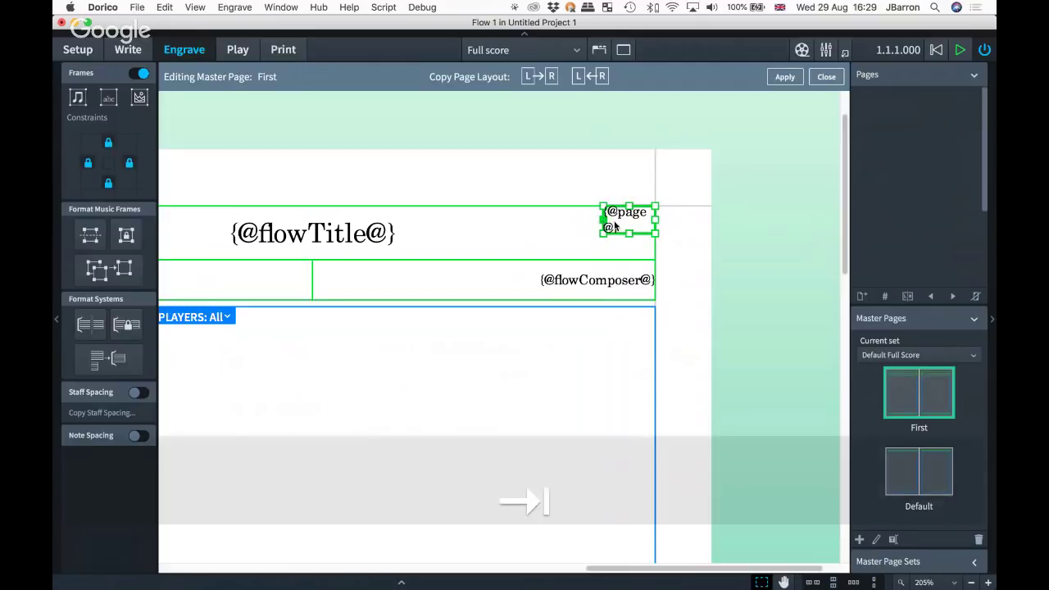
{"action": "key", "text": "Return"}
{"action": "key", "text": "super+a"}
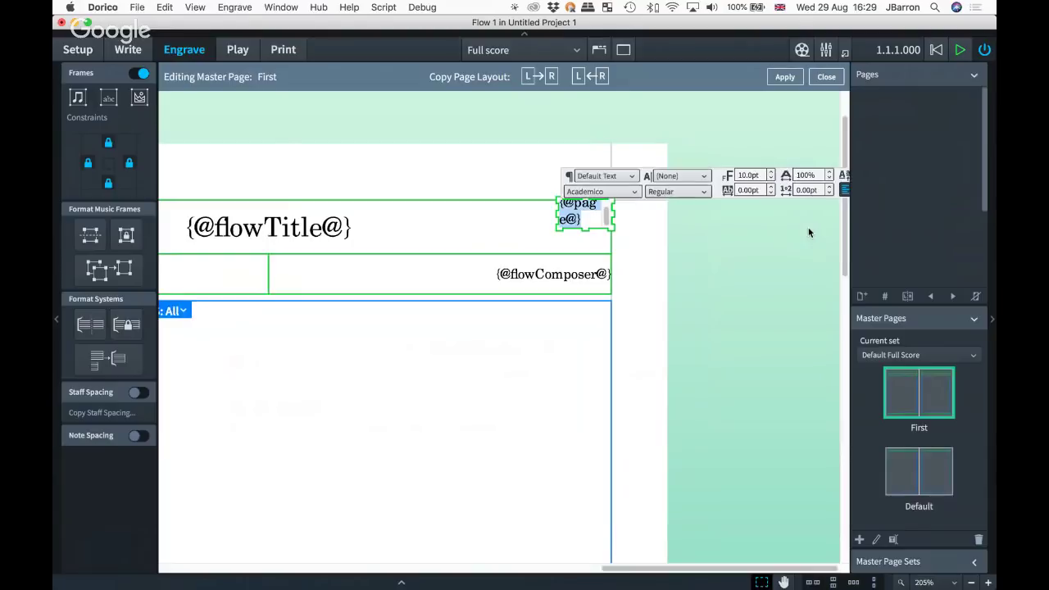
{"action": "key", "text": "Escape"}
{"action": "scroll", "coordinate": [812, 227], "scroll_direction": "right", "scroll_amount": 3}
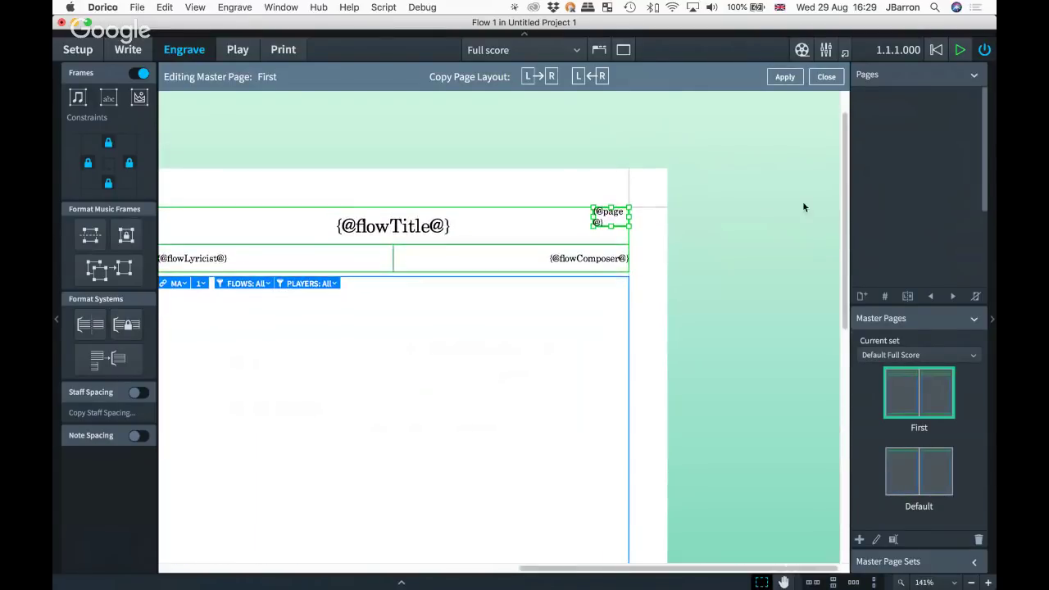
{"action": "left_click", "coordinate": [619, 220], "text": "shift"}
{"action": "key", "text": "Tab"}
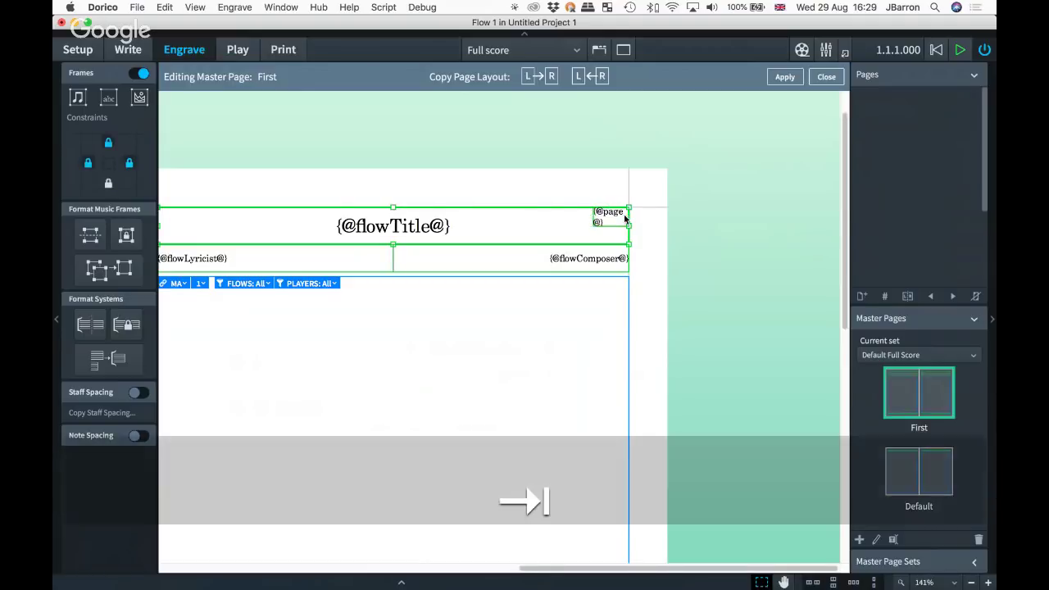
{"action": "key", "text": "Right"}
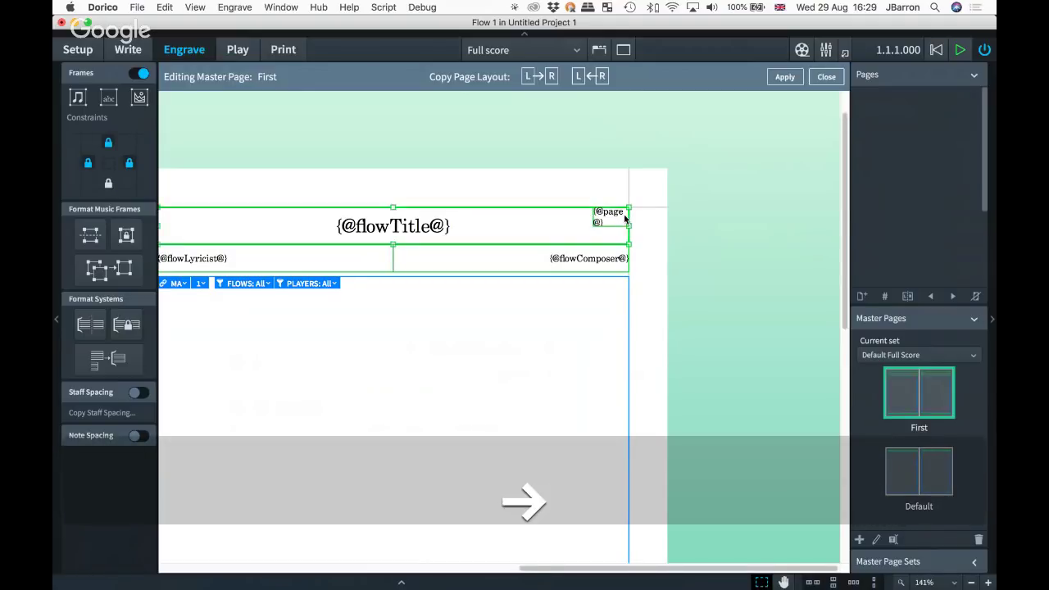
{"action": "key", "text": "Tab"}
{"action": "key", "text": "Right"}
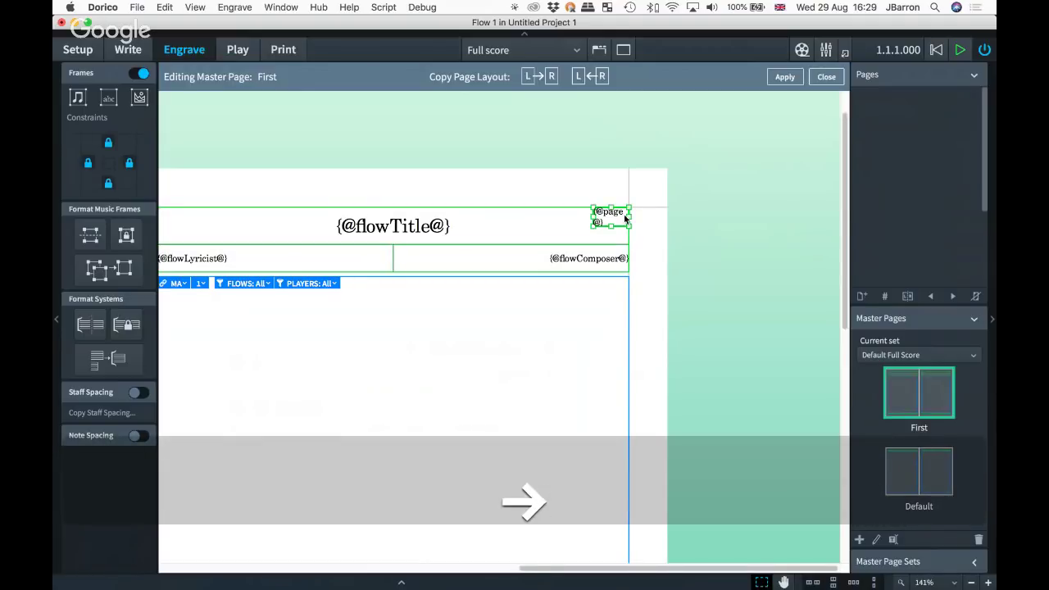
{"action": "key", "text": "Return"}
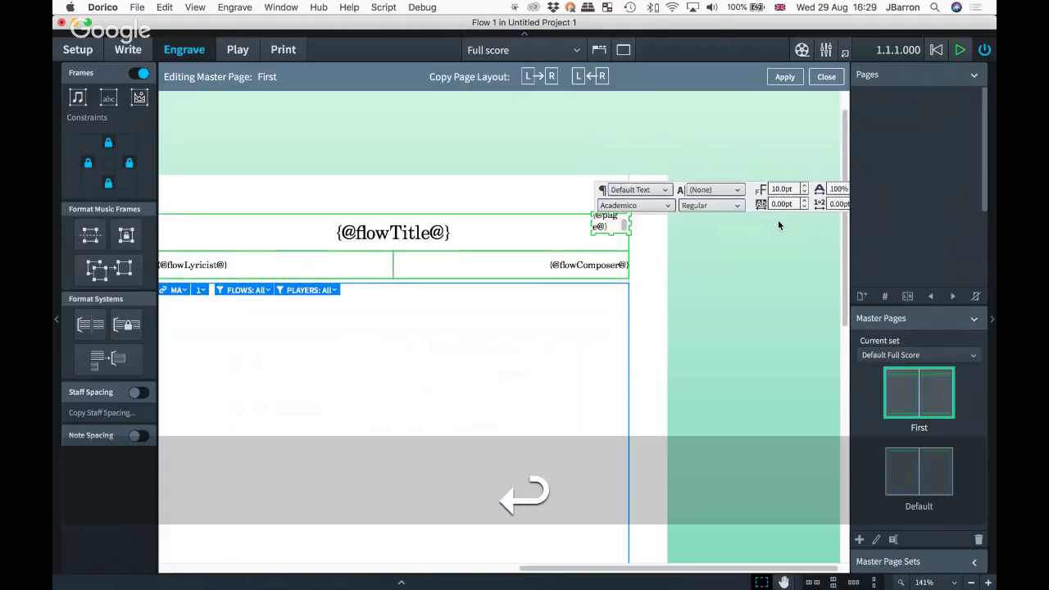
{"action": "key", "text": "Escape"}
{"action": "scroll", "coordinate": [778, 219], "scroll_direction": "down", "scroll_amount": 5}
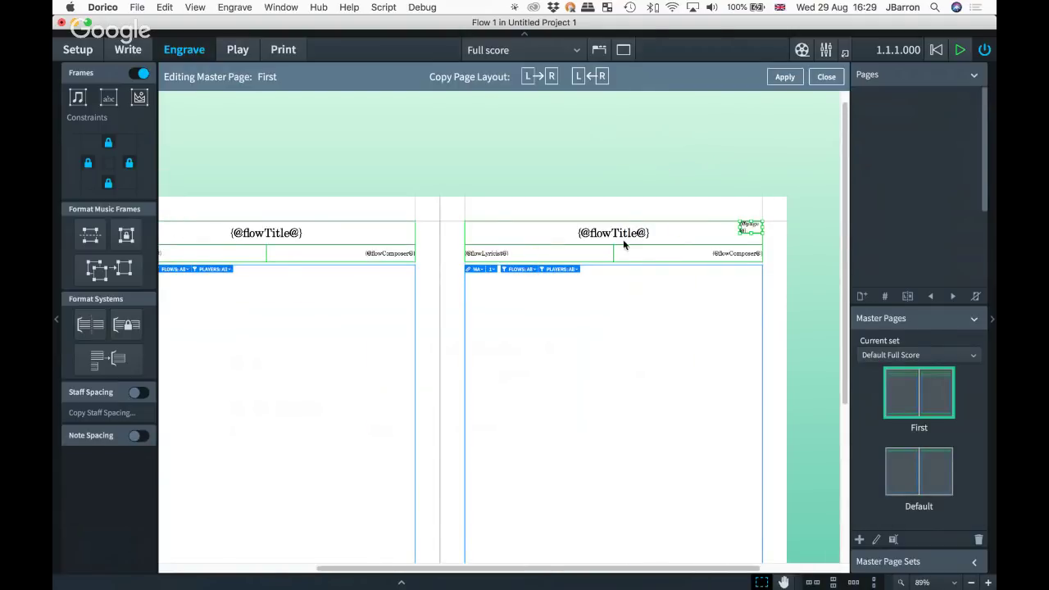
{"action": "scroll", "coordinate": [458, 248], "scroll_direction": "right", "scroll_amount": 3}
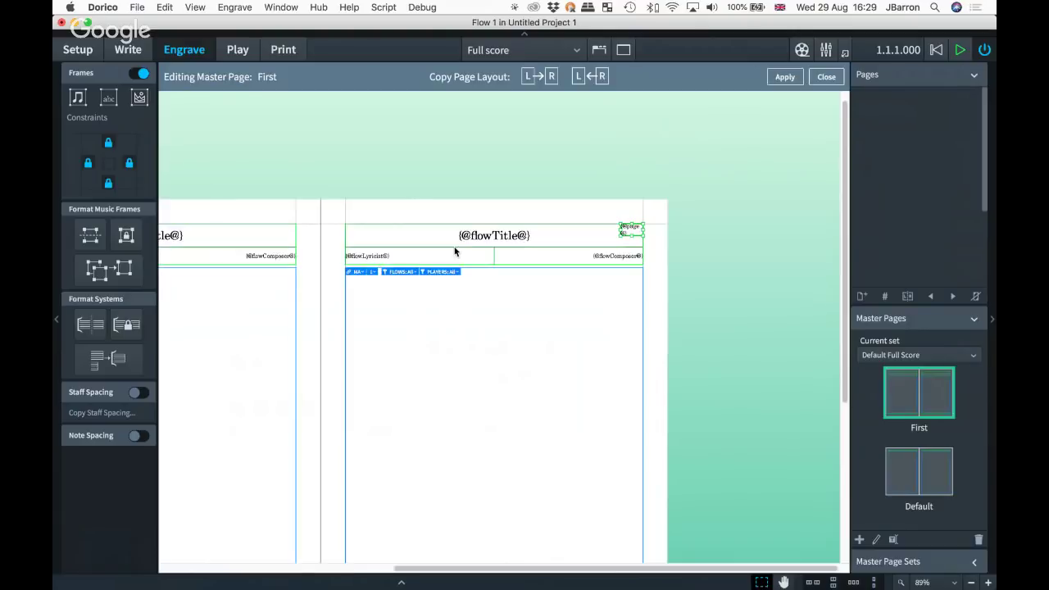
{"action": "scroll", "coordinate": [653, 234], "scroll_direction": "up", "scroll_amount": 2}
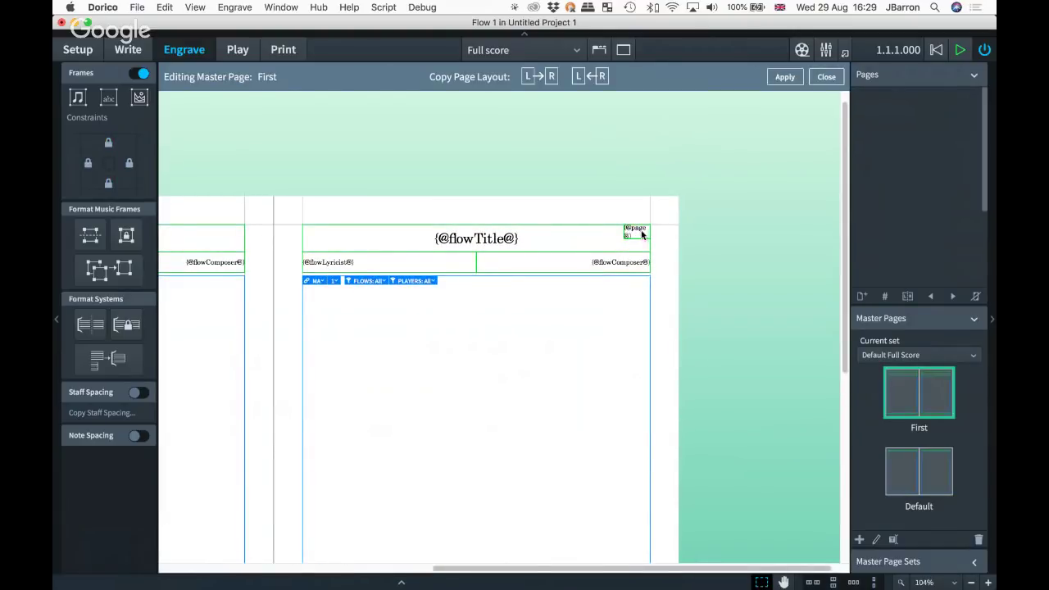
- Move the page number frame out of the flow title frame into the empty area of the music frame below
{"action": "left_click", "coordinate": [624, 233]}
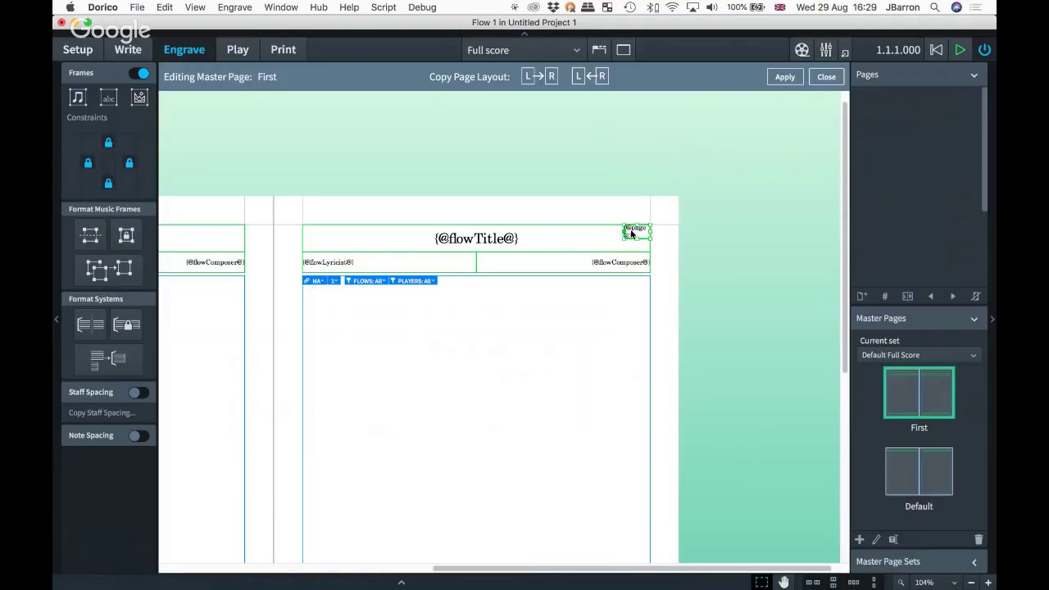
{"action": "left_click", "coordinate": [627, 232], "text": "shift"}
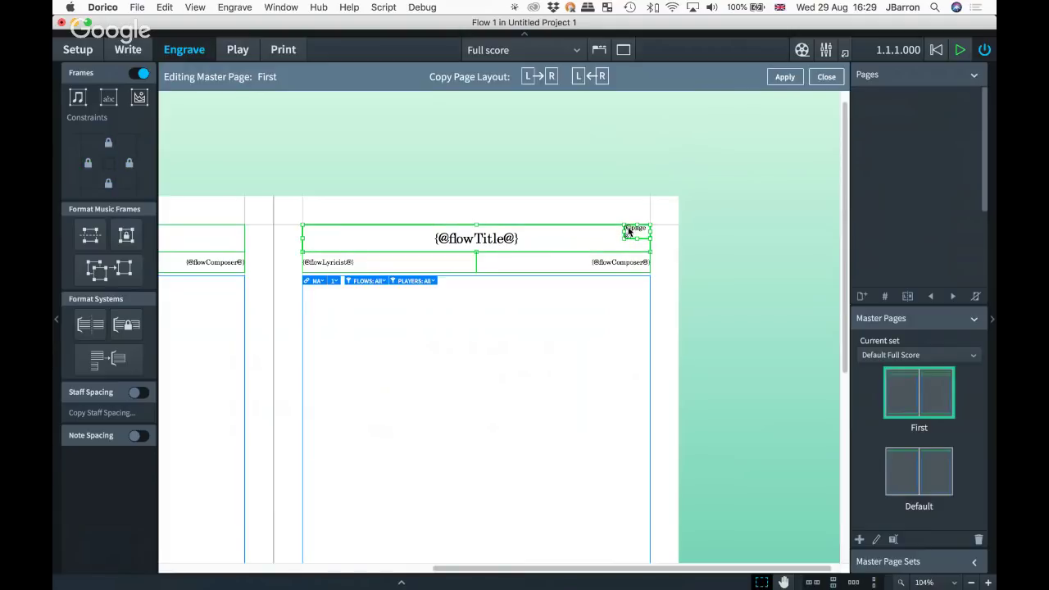
{"action": "scroll", "coordinate": [628, 232], "scroll_direction": "up", "scroll_amount": 5}
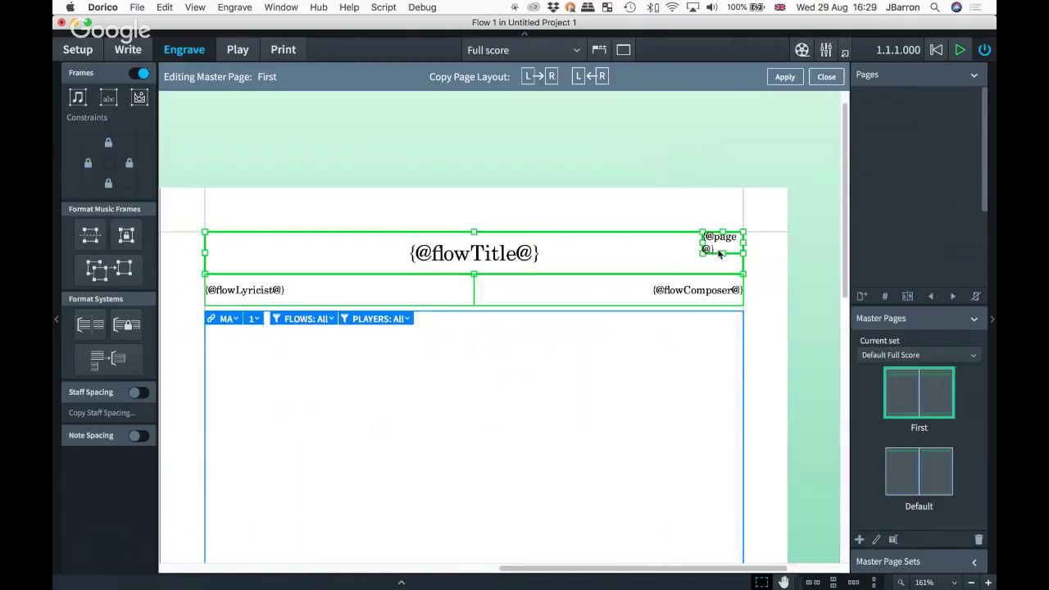
{"action": "left_click_drag", "start_coordinate": [714, 250], "coordinate": [682, 364]}
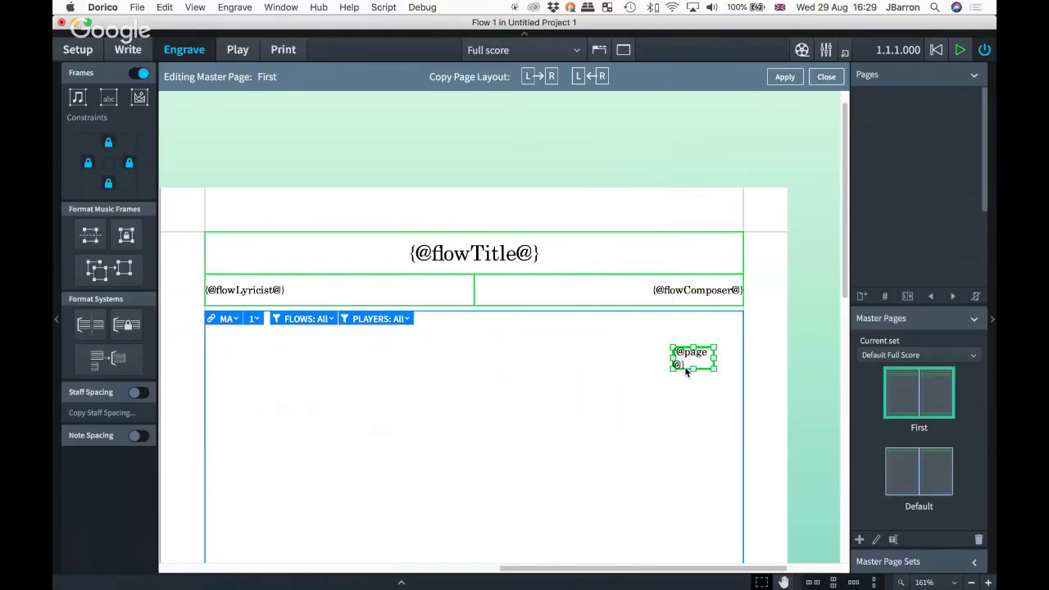
{"action": "double_click", "coordinate": [686, 352]}
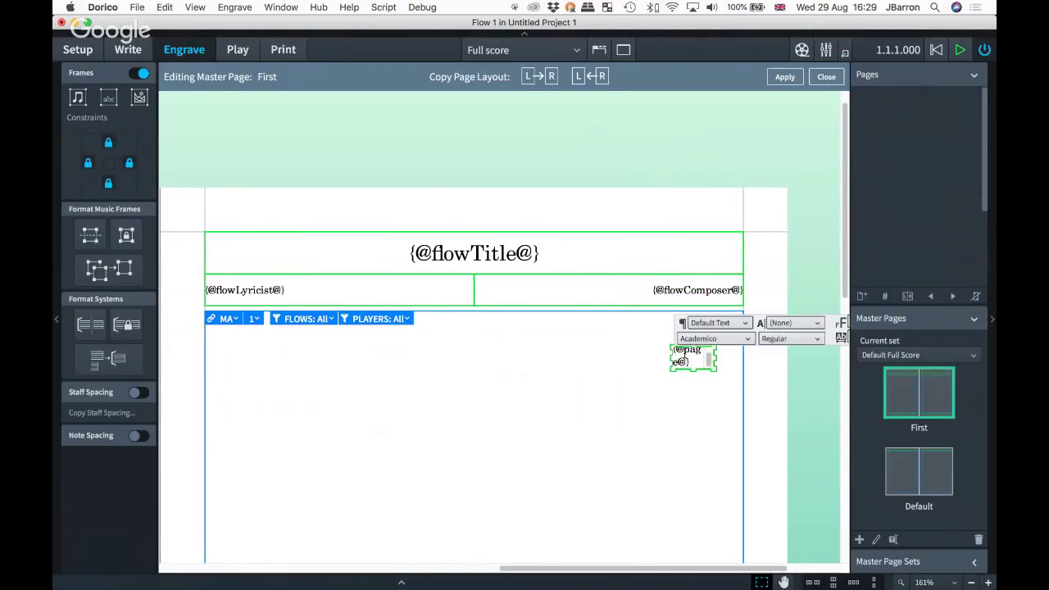
{"action": "key", "text": "Escape"}
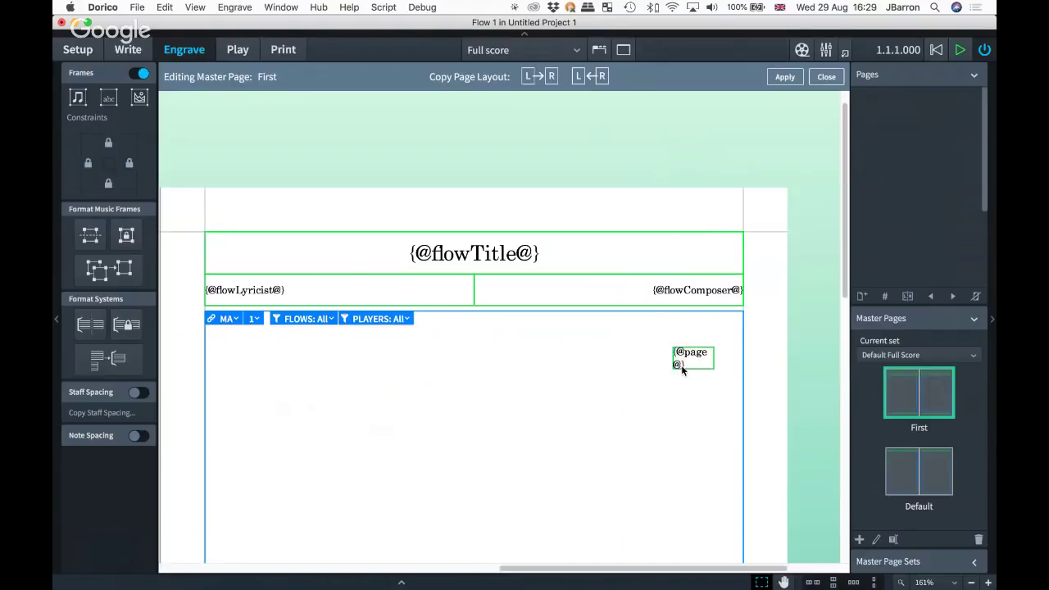
{"action": "left_click_drag", "start_coordinate": [700, 371], "coordinate": [414, 370]}
{"action": "double_click", "coordinate": [415, 369]}
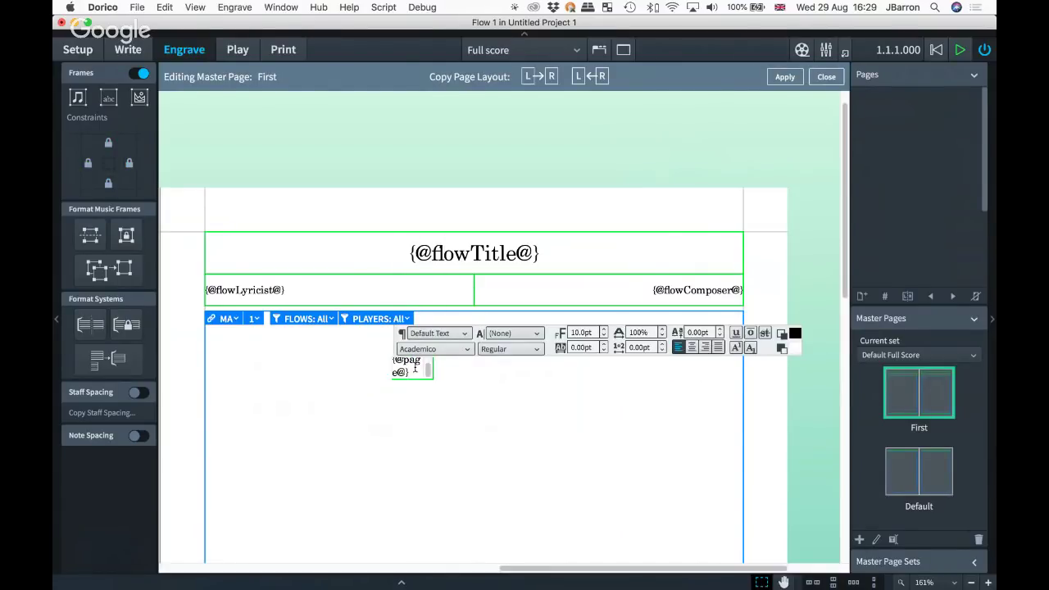
{"action": "key", "text": "super+a"}
{"action": "left_click", "coordinate": [703, 347]}
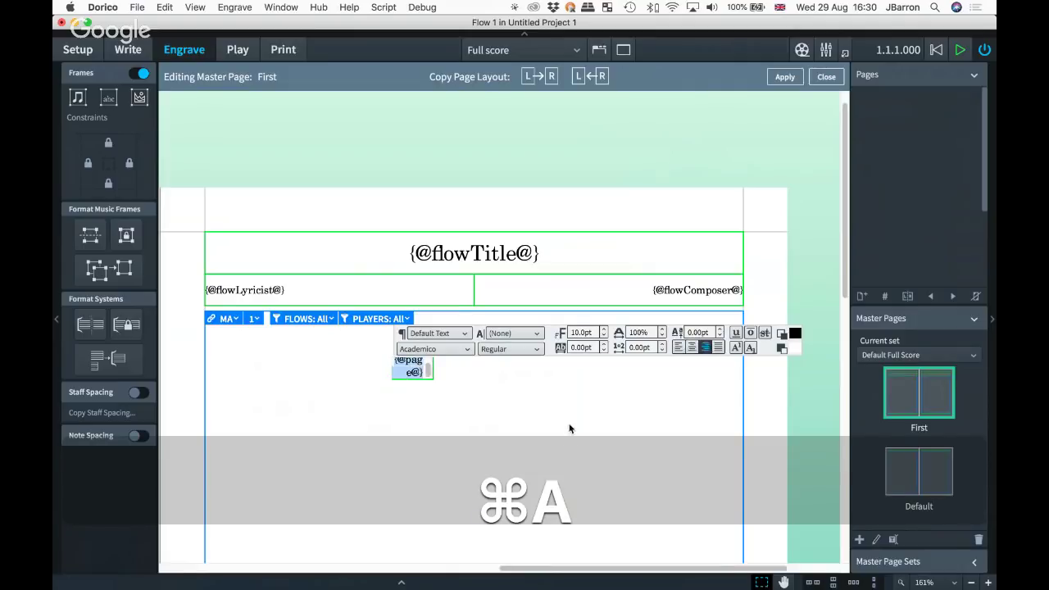
{"action": "key", "text": "Escape"}
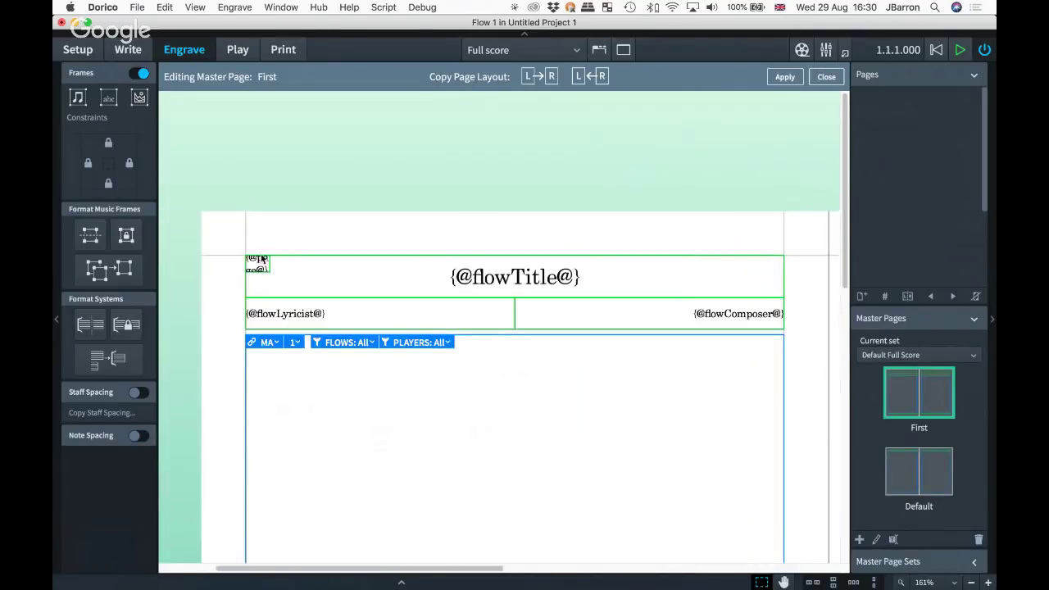
- Move the page number frame back into the upper-right corner of the right-hand page's flow title frame
{"action": "scroll", "coordinate": [267, 280], "scroll_direction": "left", "scroll_amount": 2}
{"action": "scroll", "coordinate": [267, 279], "scroll_direction": "right", "scroll_amount": 2}
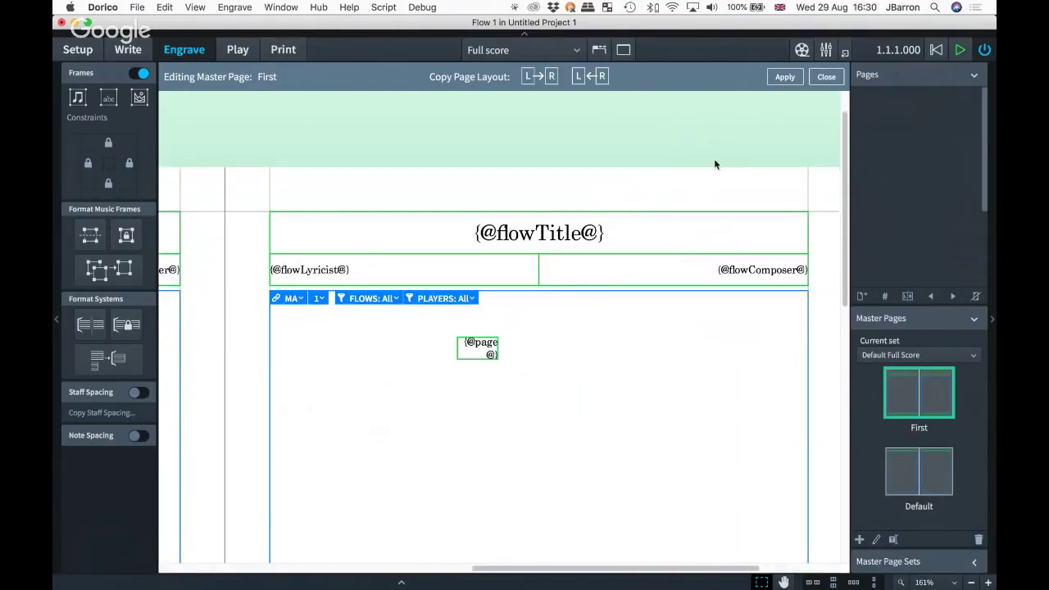
{"action": "left_click", "coordinate": [481, 341]}
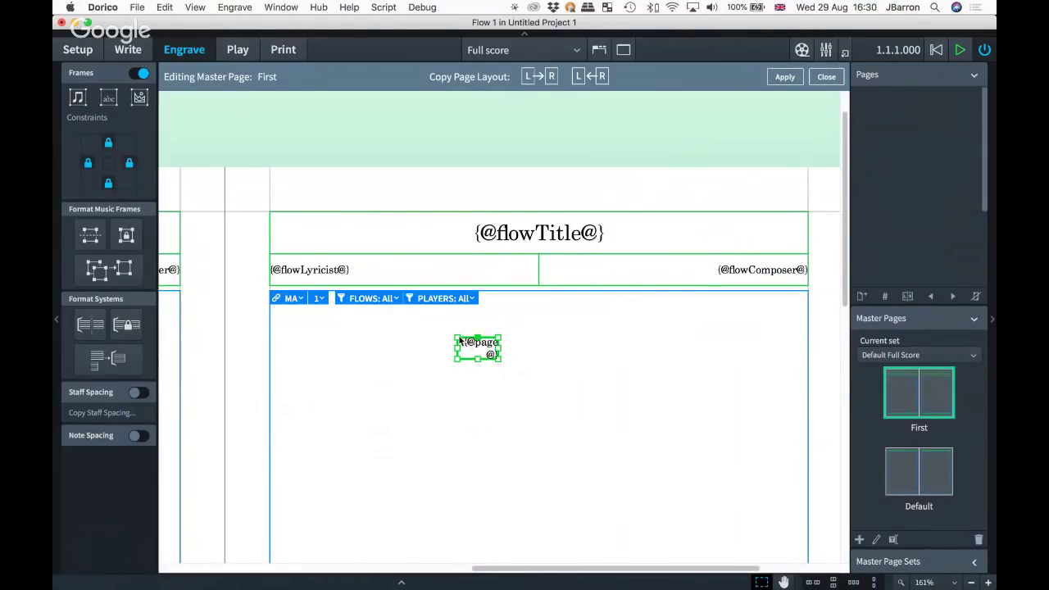
{"action": "left_click_drag", "start_coordinate": [475, 344], "coordinate": [784, 226]}
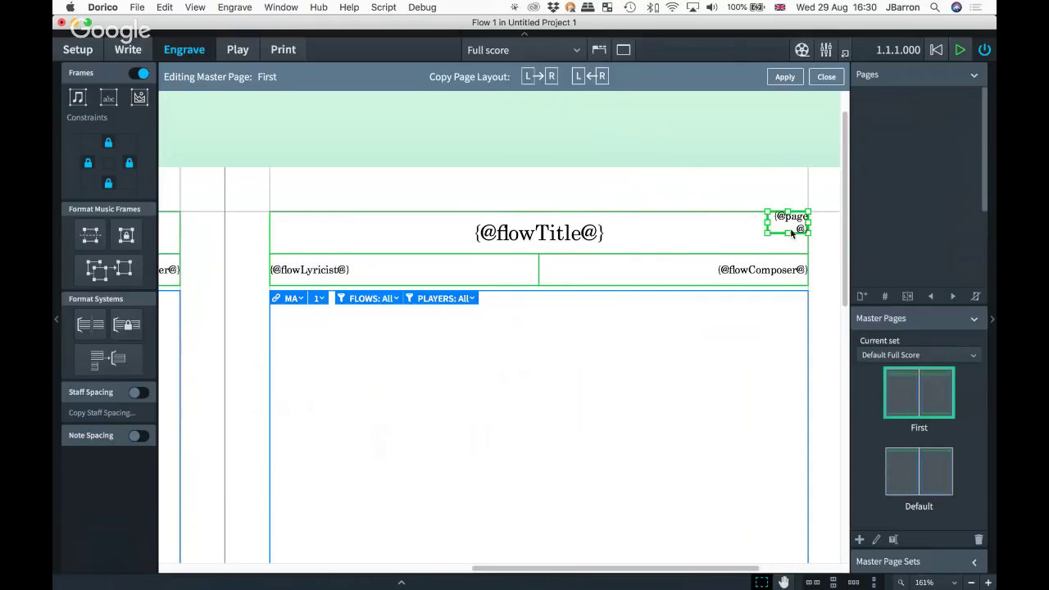
- Apply the changes to the First master page and close the master page editor
{"action": "left_click", "coordinate": [769, 358]}
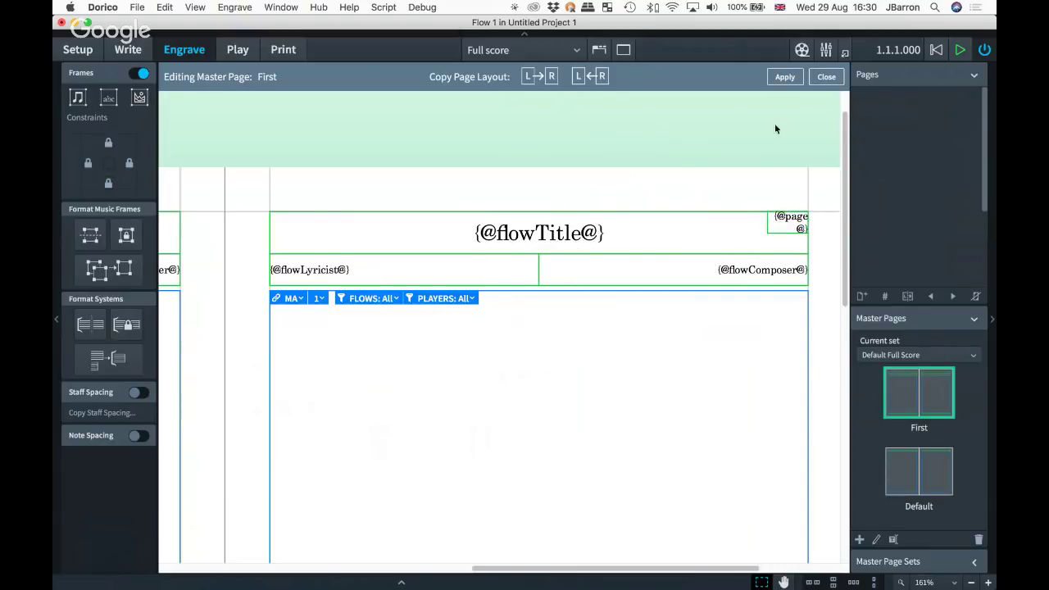
{"action": "left_click", "coordinate": [785, 80]}
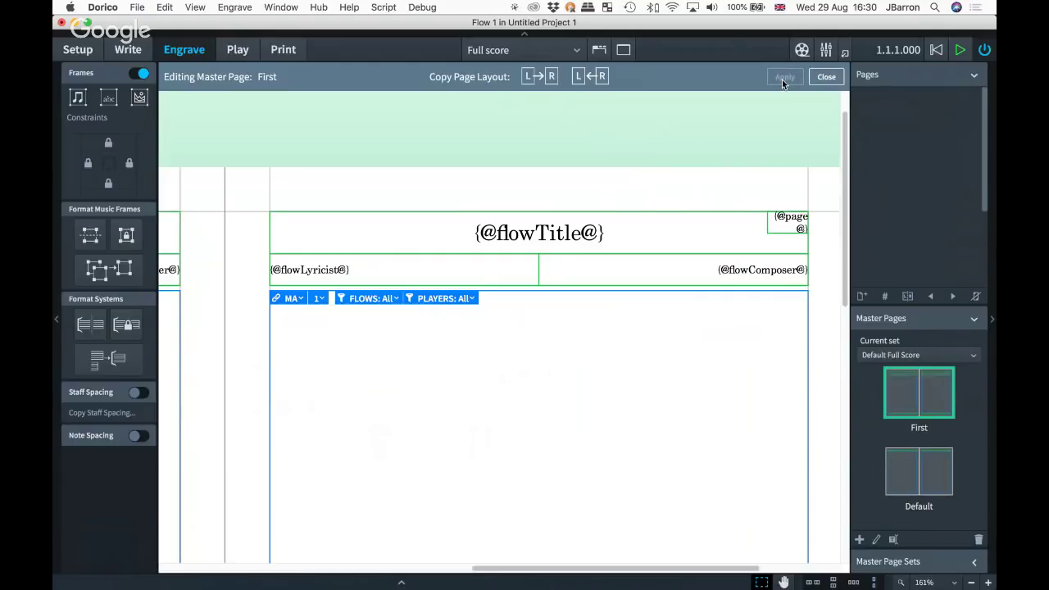
{"action": "left_click", "coordinate": [826, 77]}
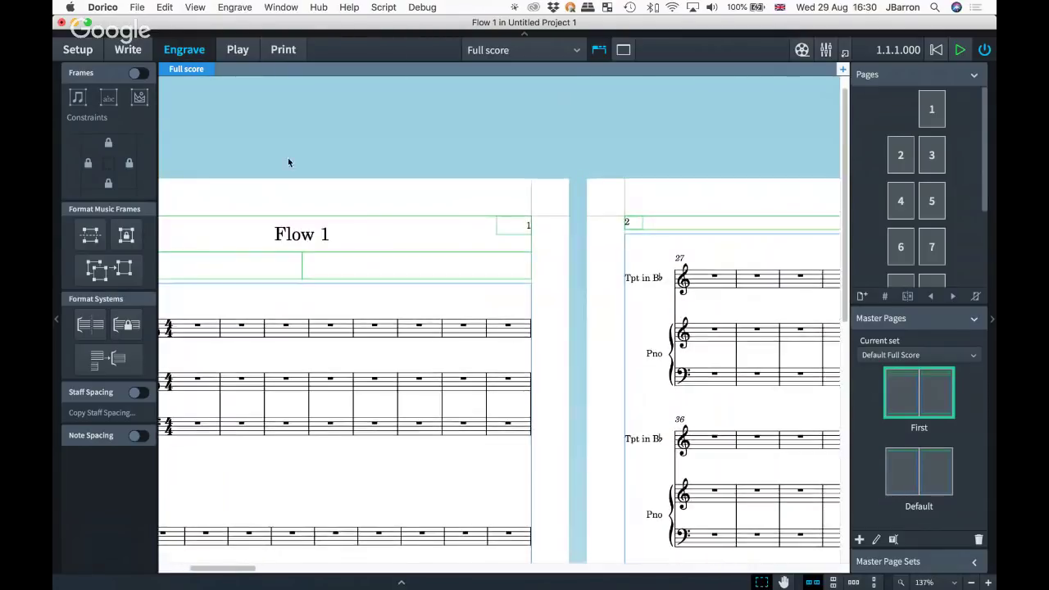
- Switch to Write mode and check the page numbers on the first and following pages of all flows in the full score
{"action": "key", "text": "super+2"}
{"action": "scroll", "coordinate": [257, 200], "scroll_direction": "right", "scroll_amount": 15}
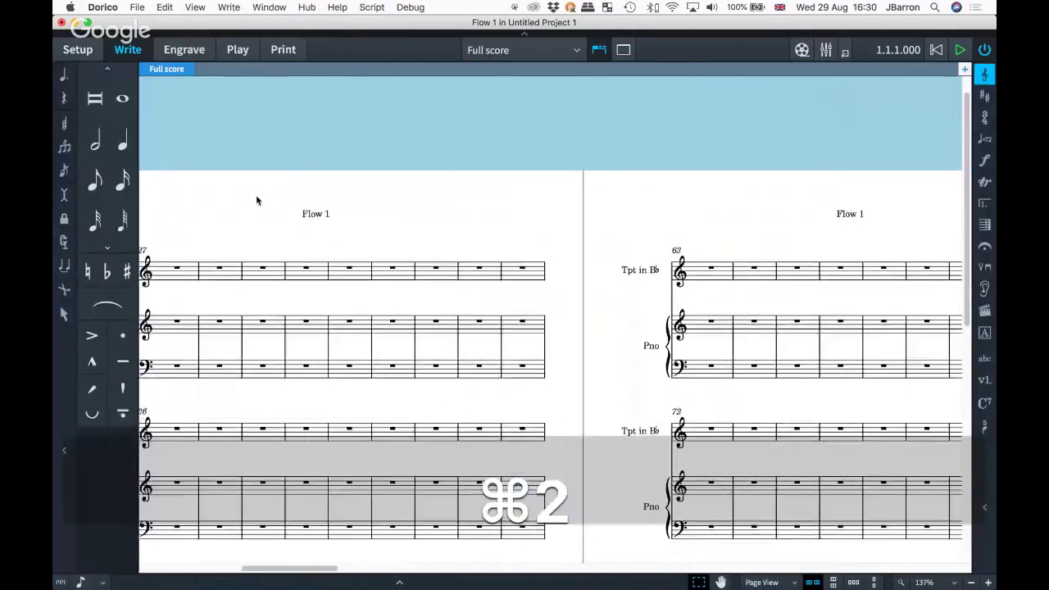
{"action": "scroll", "coordinate": [695, 228], "scroll_direction": "right", "scroll_amount": 5}
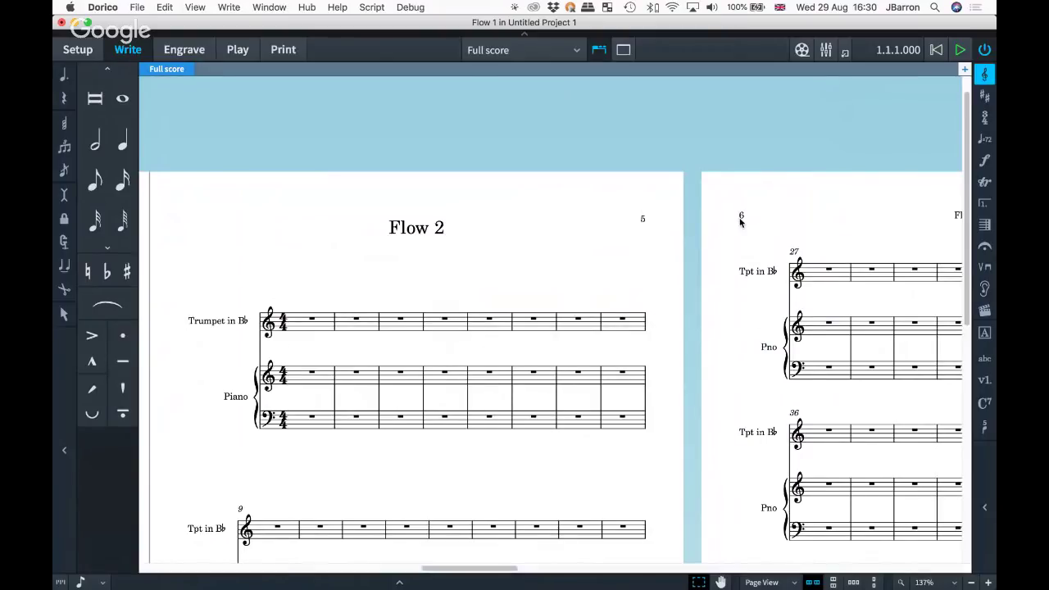
{"action": "scroll", "coordinate": [740, 220], "scroll_direction": "right", "scroll_amount": 15}
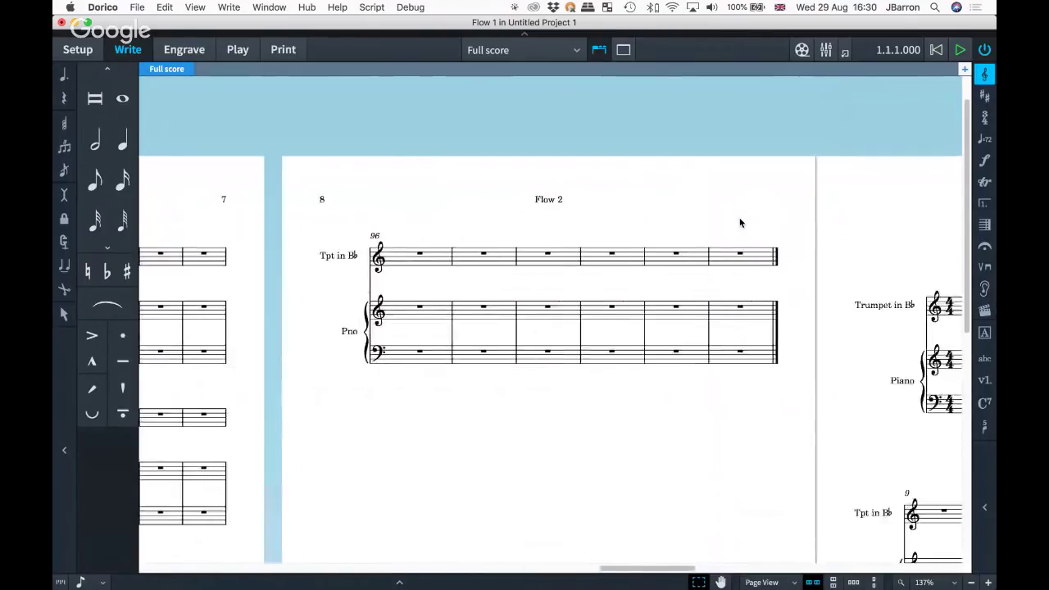
{"action": "scroll", "coordinate": [739, 221], "scroll_direction": "right", "scroll_amount": 15}
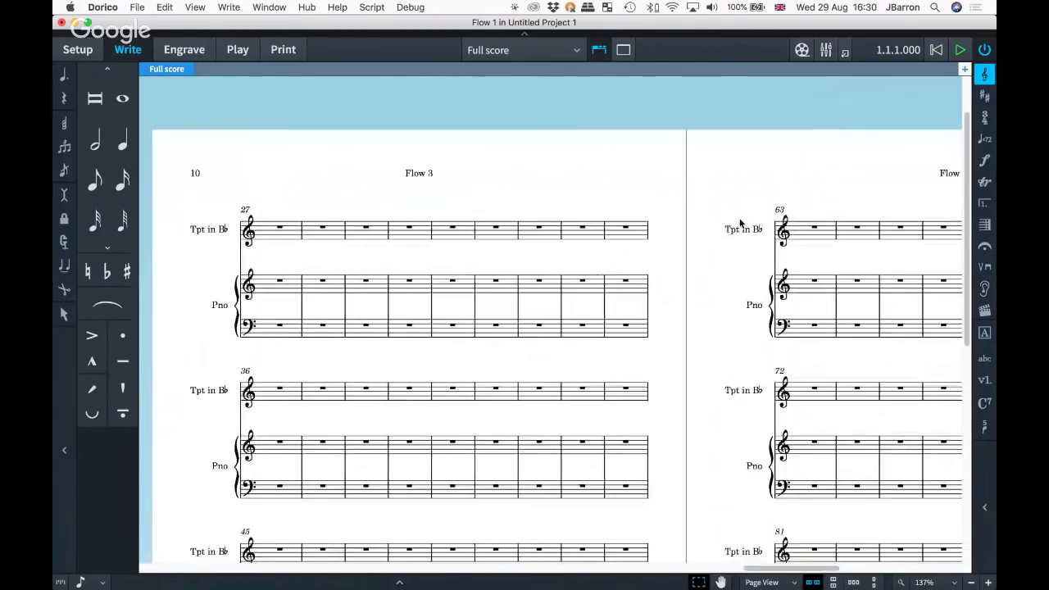
{"action": "scroll", "coordinate": [740, 223], "scroll_direction": "down", "scroll_amount": 5}
{"action": "scroll", "coordinate": [742, 225], "scroll_direction": "up", "scroll_amount": 5}
{"action": "key", "text": "x"}
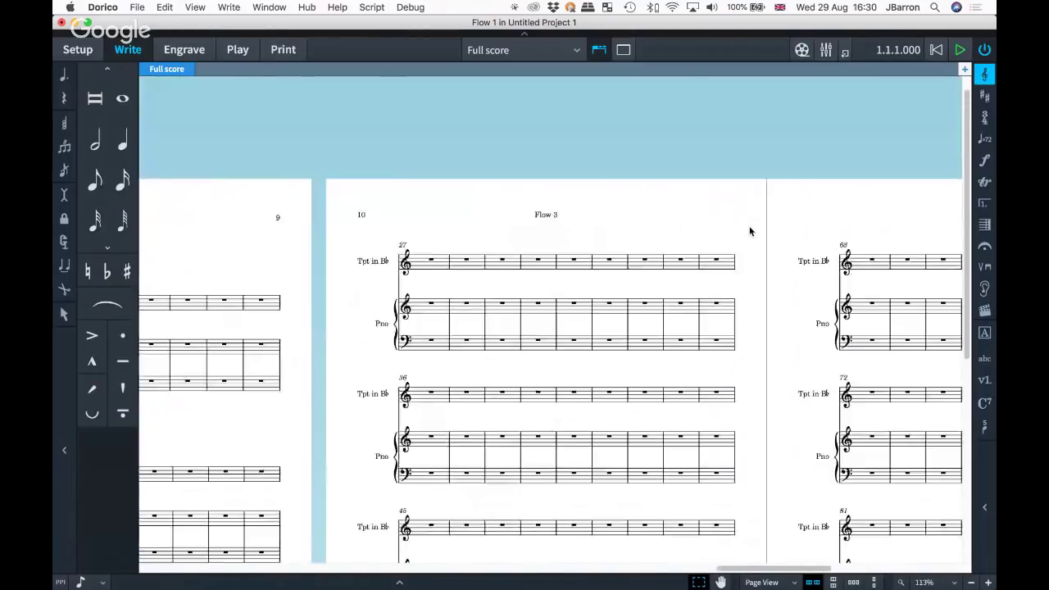
{"action": "scroll", "coordinate": [696, 223], "scroll_direction": "down", "scroll_amount": 1}
{"action": "scroll", "coordinate": [655, 302], "scroll_direction": "down", "scroll_amount": 6}
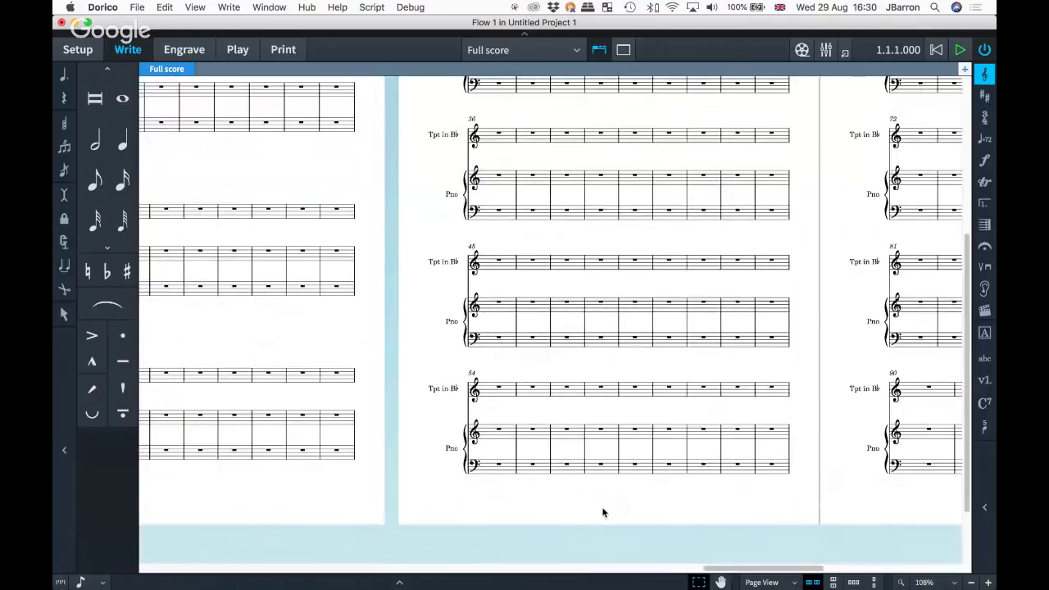
{"action": "scroll", "coordinate": [605, 501], "scroll_direction": "right", "scroll_amount": 10}
{"action": "scroll", "coordinate": [602, 512], "scroll_direction": "up", "scroll_amount": 5}
{"action": "scroll", "coordinate": [603, 512], "scroll_direction": "left", "scroll_amount": 10}
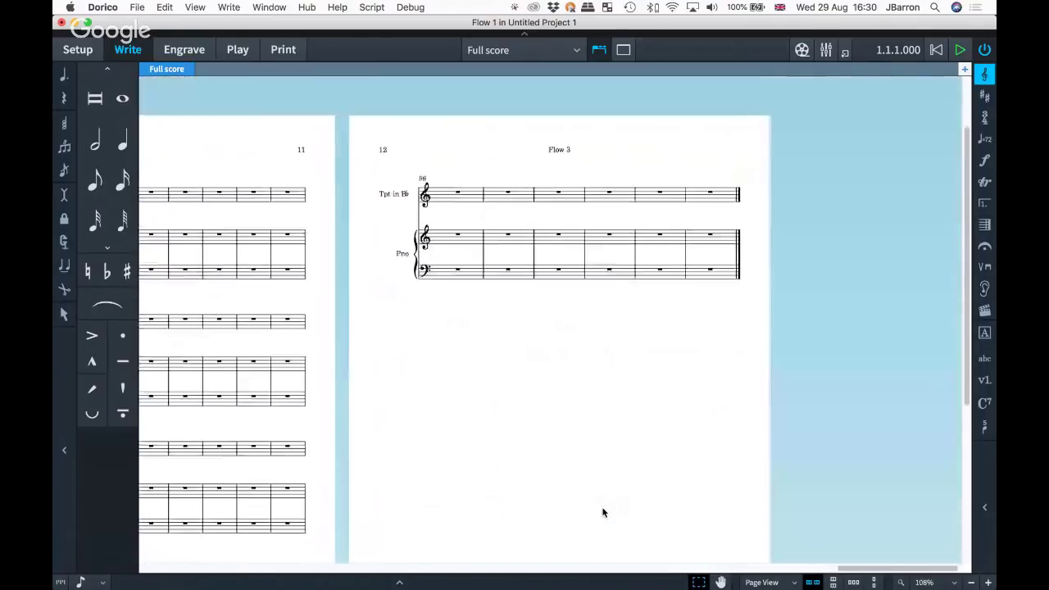
{"action": "scroll", "coordinate": [603, 512], "scroll_direction": "left", "scroll_amount": 15}
{"action": "scroll", "coordinate": [602, 513], "scroll_direction": "down", "scroll_amount": 2}
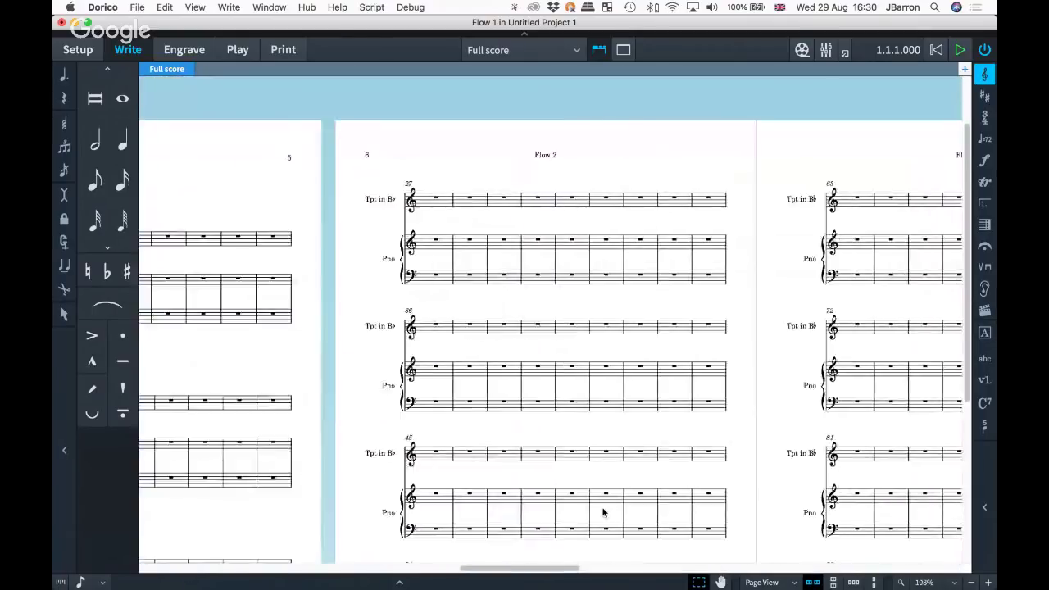
{"action": "scroll", "coordinate": [603, 512], "scroll_direction": "left", "scroll_amount": 15}
{"action": "scroll", "coordinate": [603, 512], "scroll_direction": "up", "scroll_amount": 2}
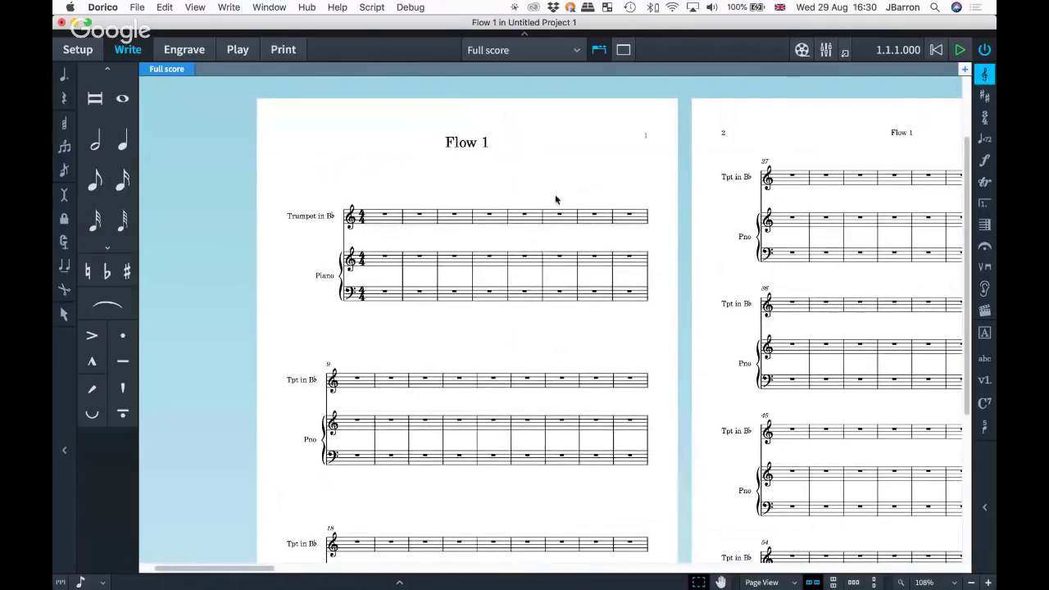
{"action": "scroll", "coordinate": [680, 186], "scroll_direction": "right", "scroll_amount": 5}
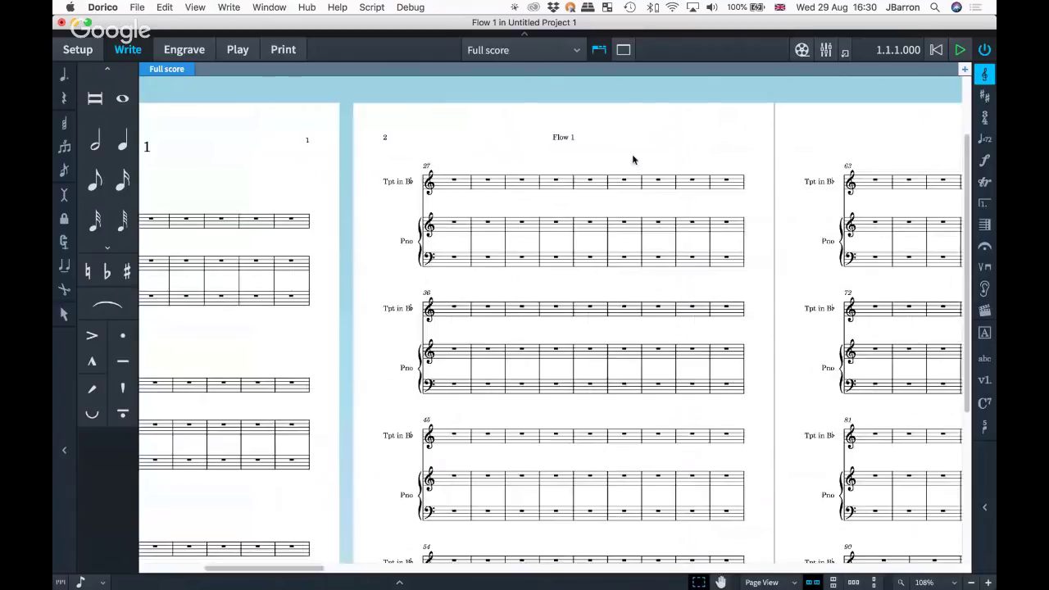
- Switch to Engrave mode and view the options for creating a new master page
{"action": "key", "text": "super+3"}
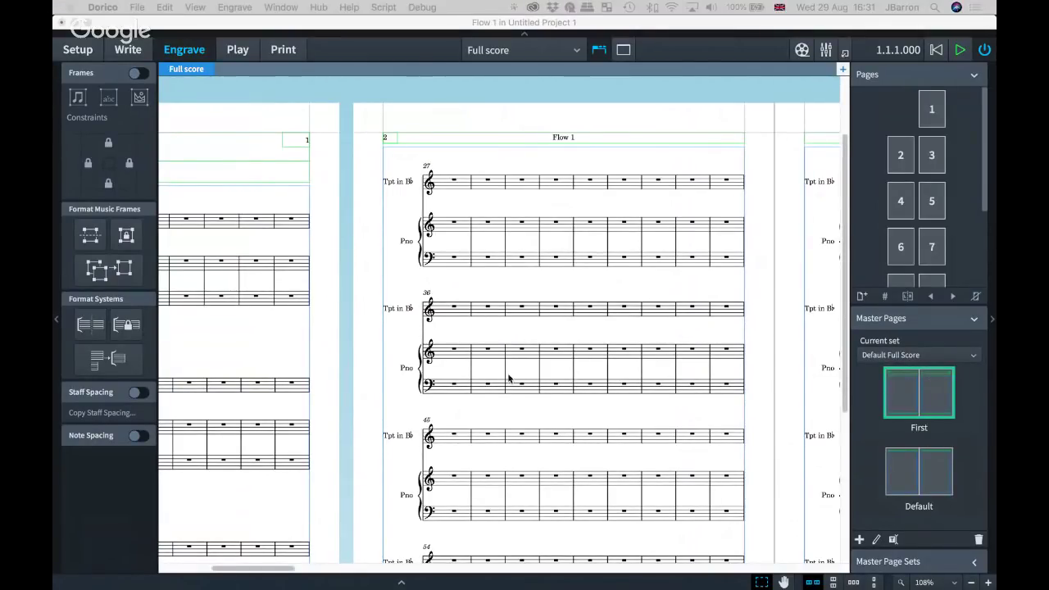
{"action": "left_click", "coordinate": [358, 292]}
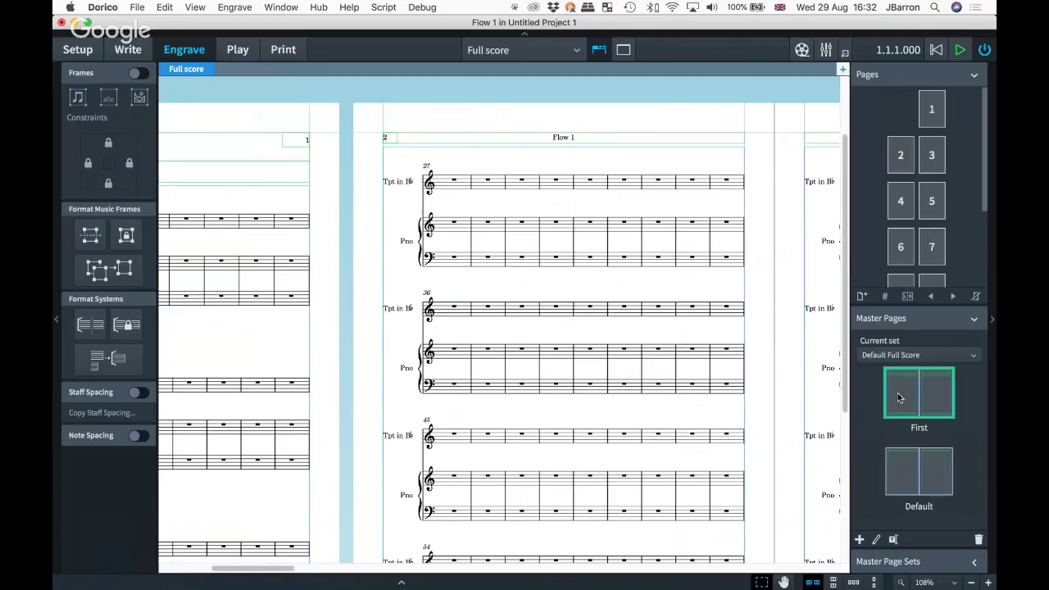
{"action": "left_click", "coordinate": [860, 539]}
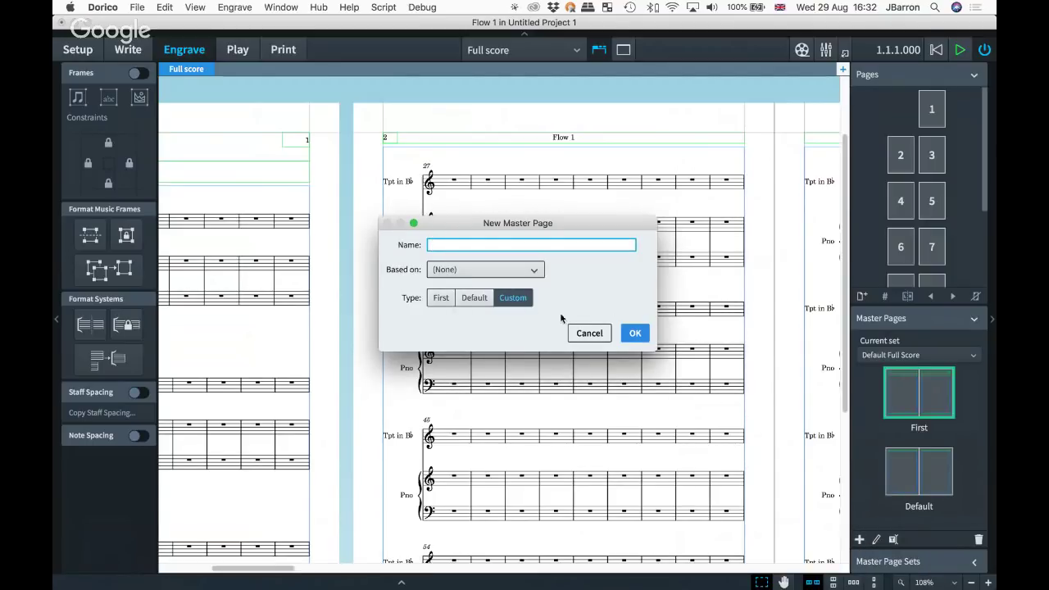
{"action": "left_click", "coordinate": [591, 333]}
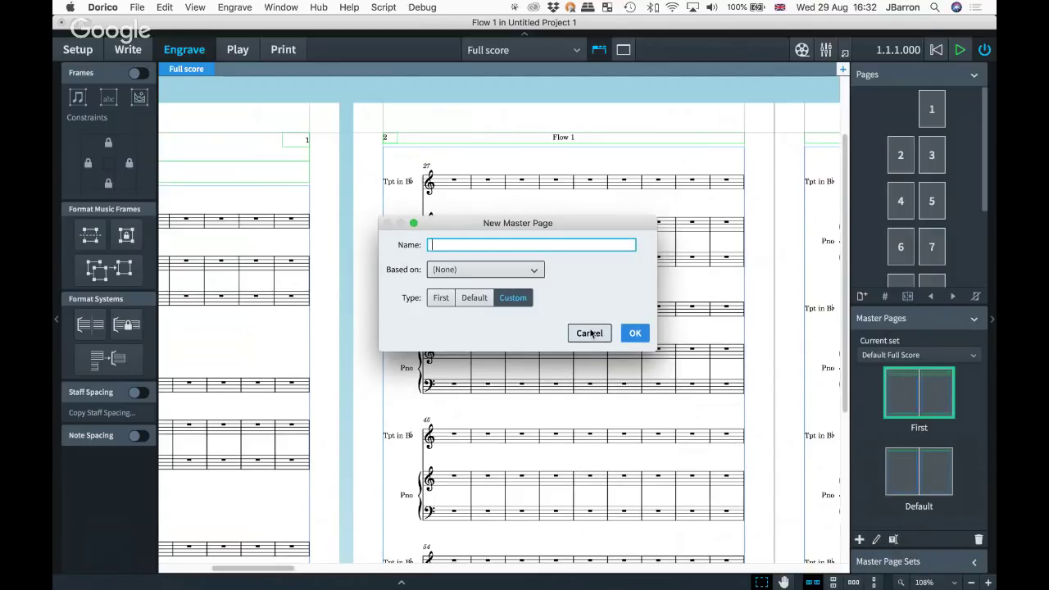
- Select page 3 and view its commands for inserting page number changes, master page changes and pages
{"action": "left_click", "coordinate": [932, 114]}
{"action": "left_click", "coordinate": [931, 159]}
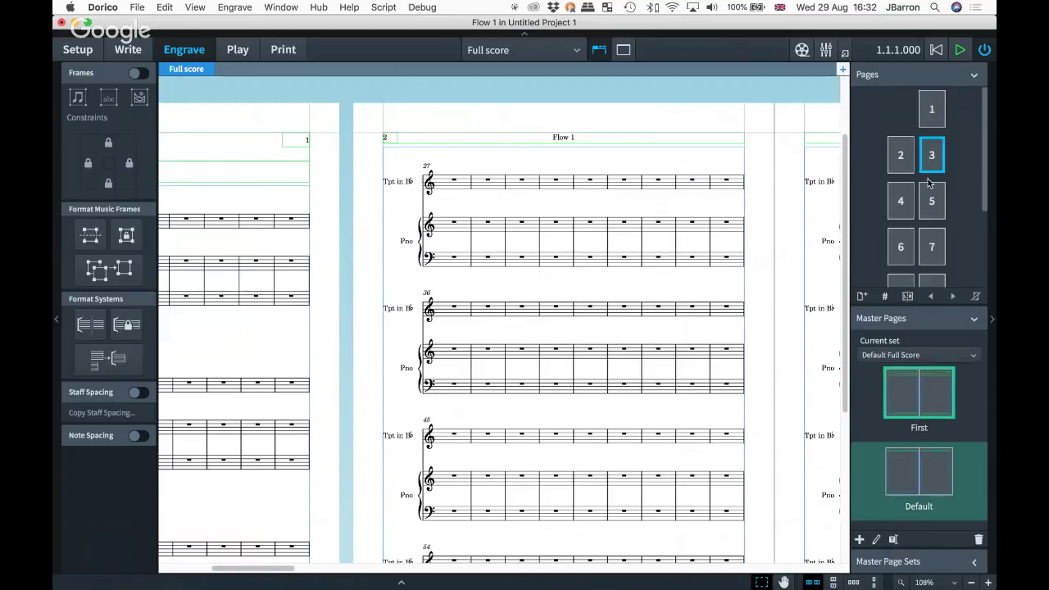
{"action": "right_click", "coordinate": [930, 164]}
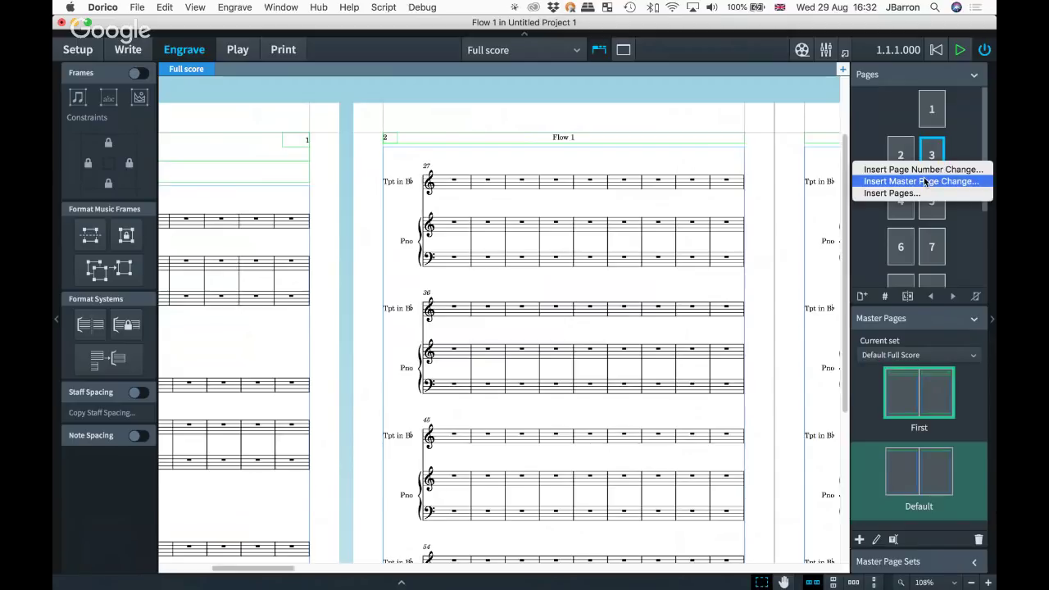
{"action": "left_click", "coordinate": [975, 414]}
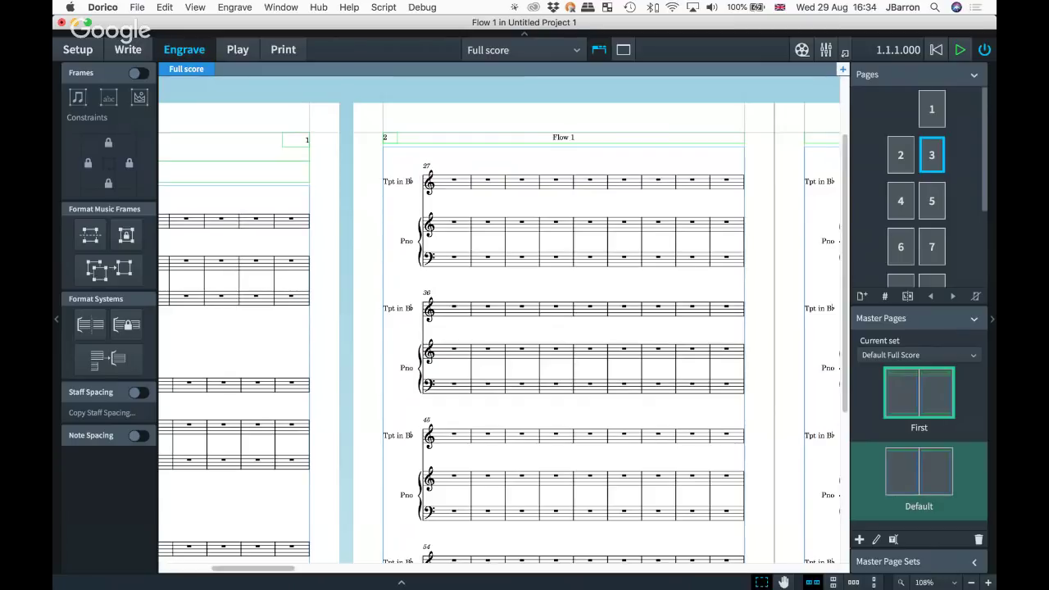
- Create a new project and add an empty-handed solo player
{"action": "key", "text": "super+n"}
{"action": "key", "text": "shift+p"}
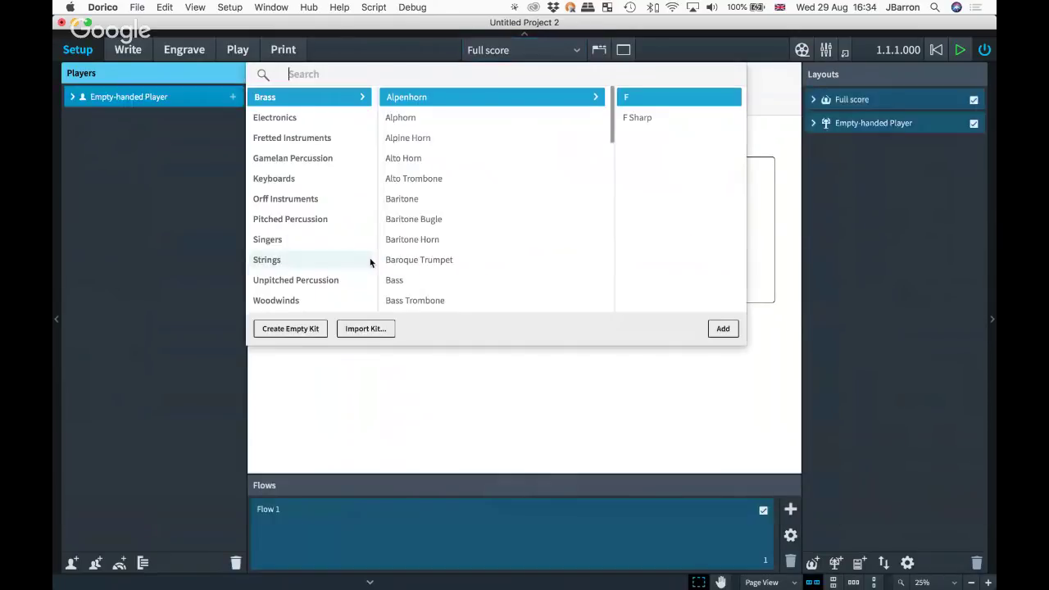
{"action": "key", "text": "n"}
{"action": "key", "text": "Return"}
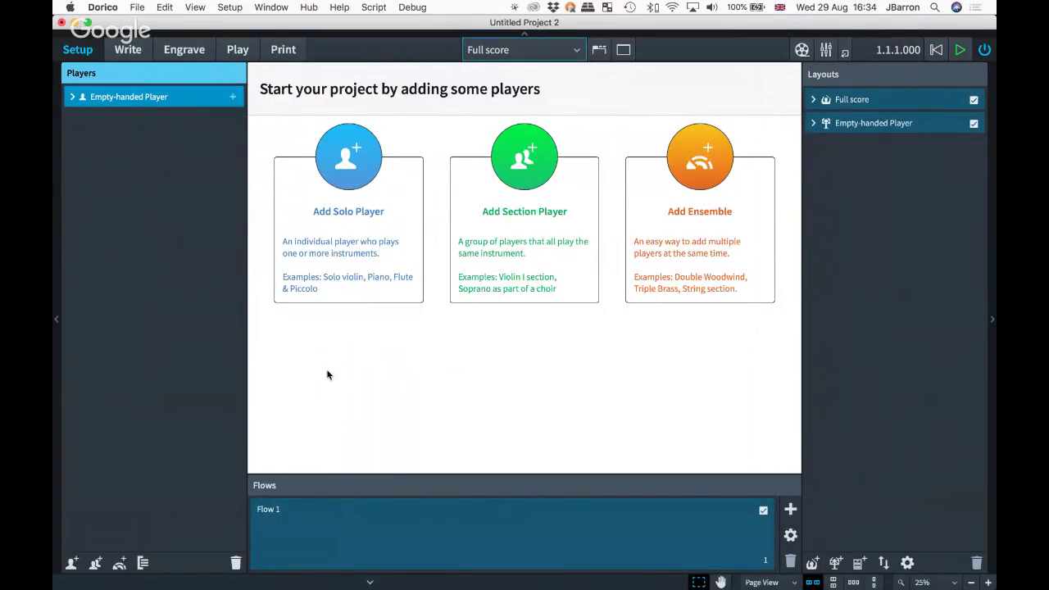
- Add a second solo player with a drum set
{"action": "key", "text": "shift+p"}
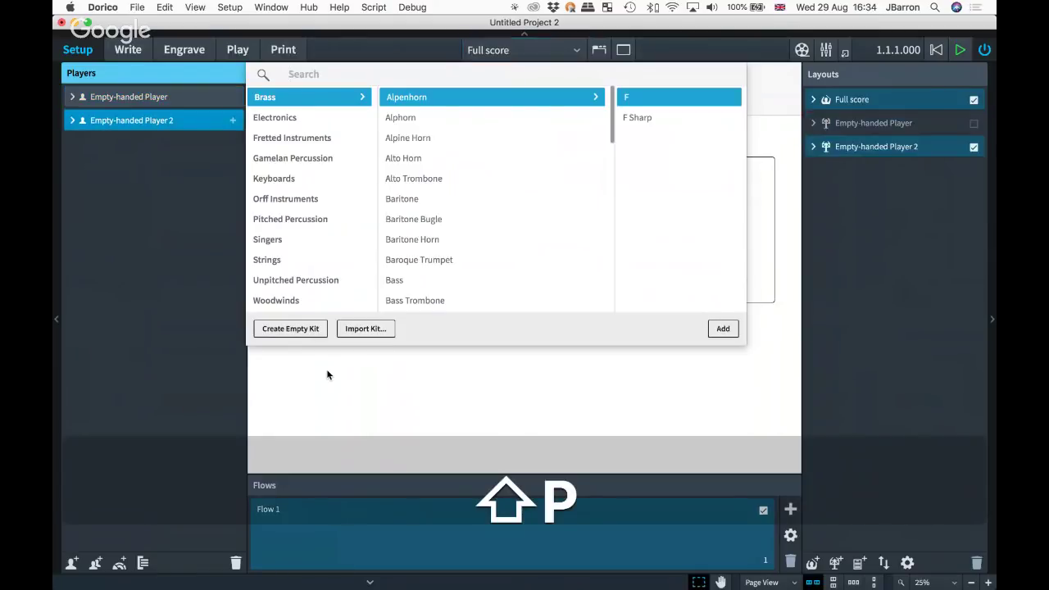
{"action": "type", "text": "drum"}
{"action": "key", "text": "Return"}
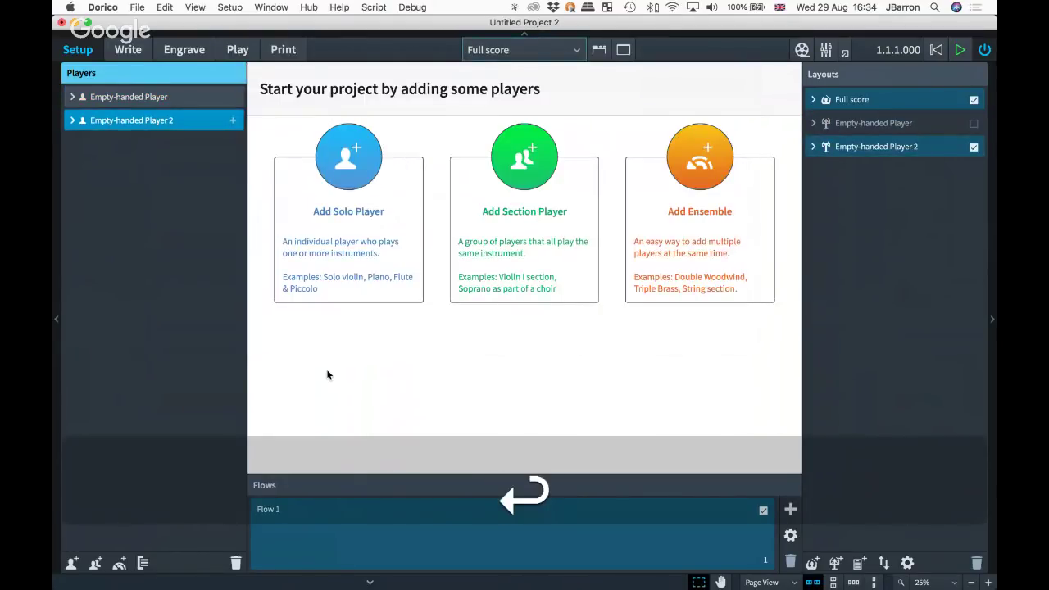
- Assign a piano to the empty-handed player
{"action": "left_click", "coordinate": [142, 100]}
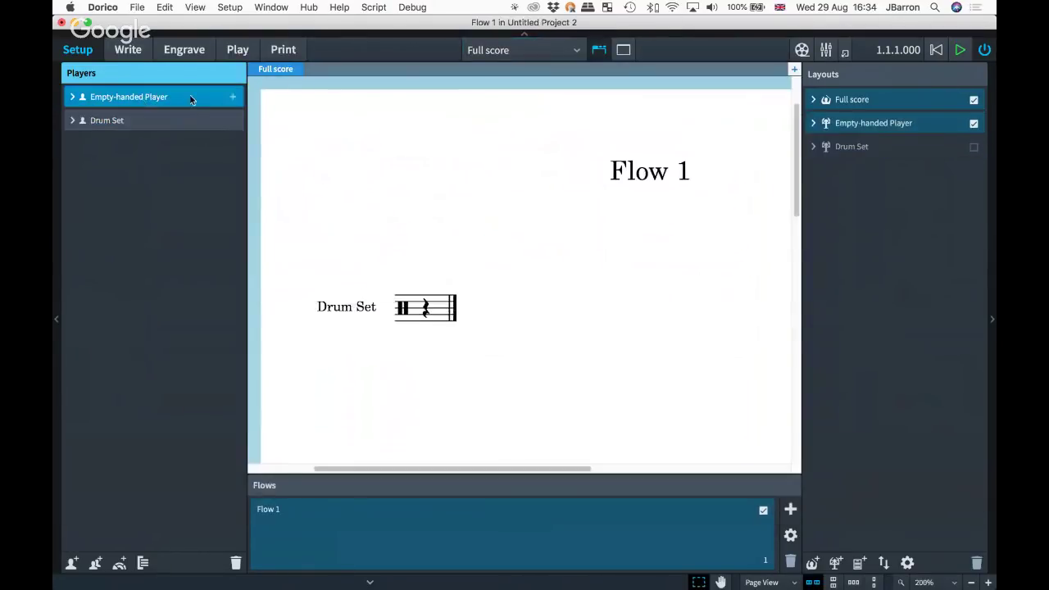
{"action": "left_click", "coordinate": [232, 96]}
{"action": "type", "text": "pi"}
{"action": "key", "text": "Return"}
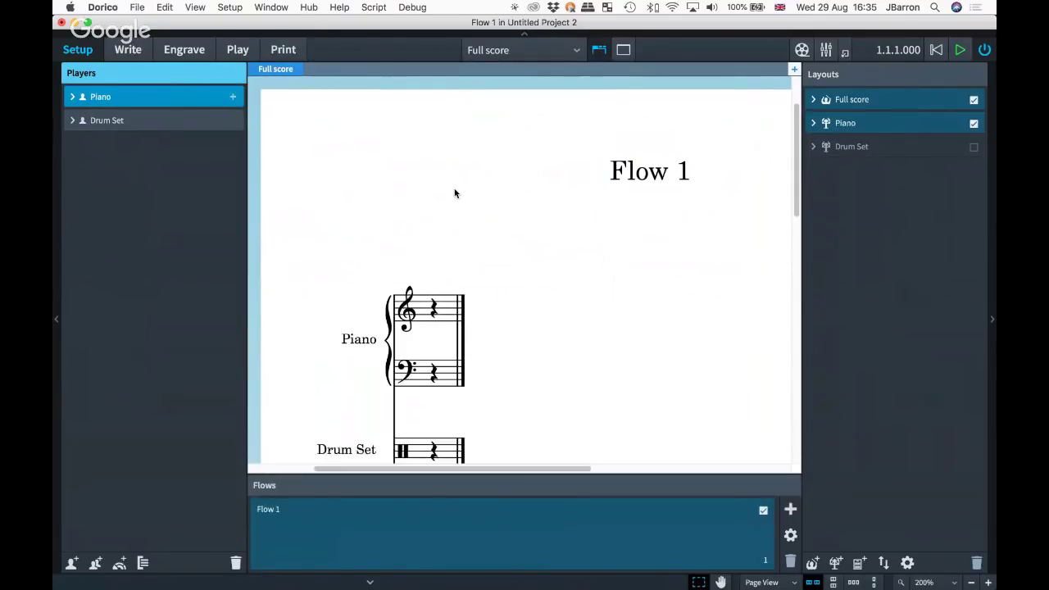
- Switch to Write mode and add a 4/4 time signature at the start of the piano's treble staff
{"action": "key", "text": "super+2"}
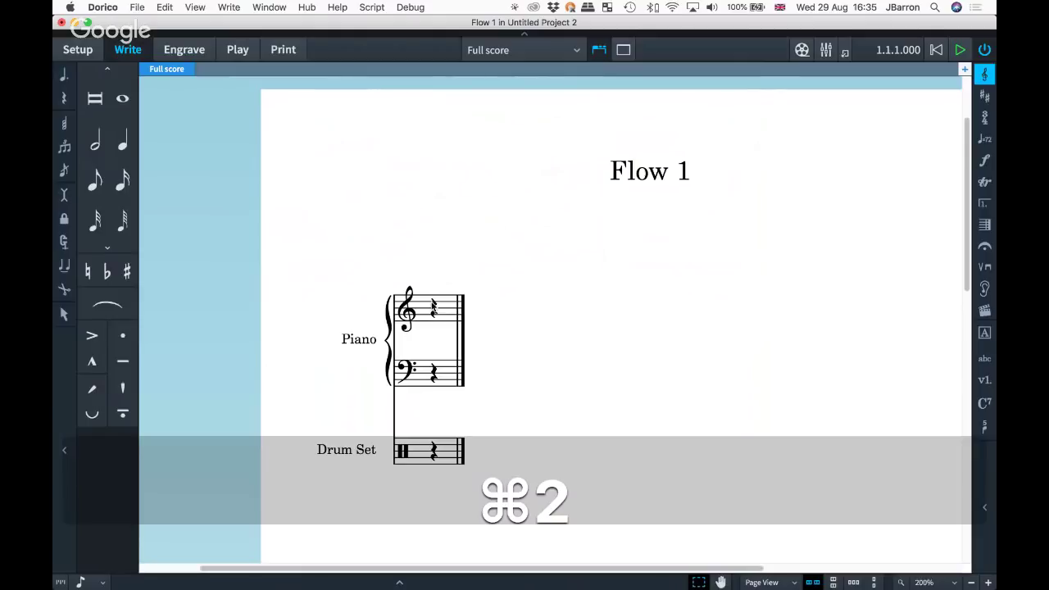
{"action": "scroll", "coordinate": [431, 305], "scroll_direction": "down", "scroll_amount": 2}
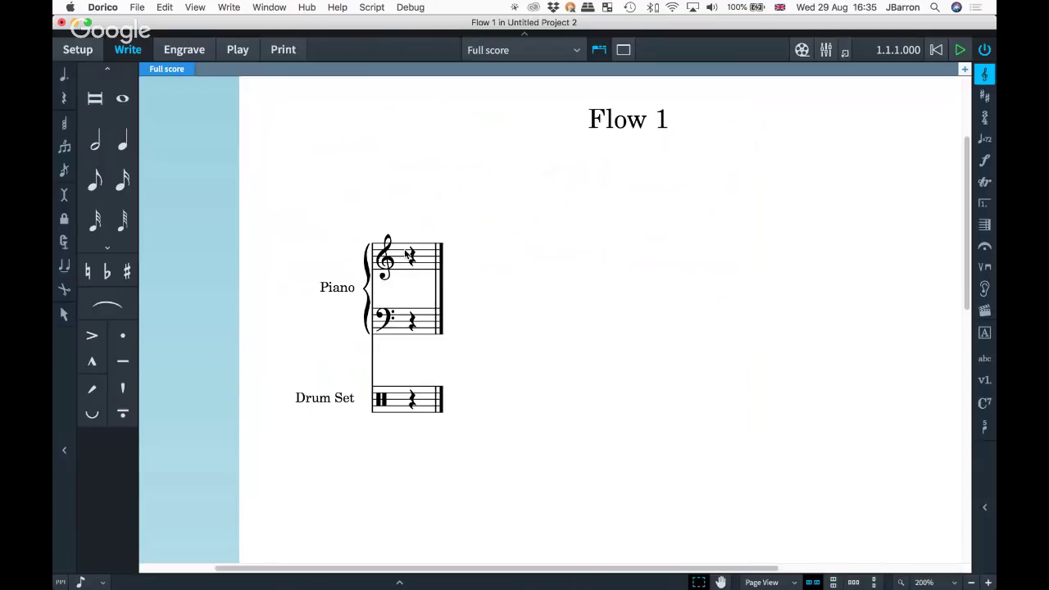
{"action": "double_click", "coordinate": [407, 255]}
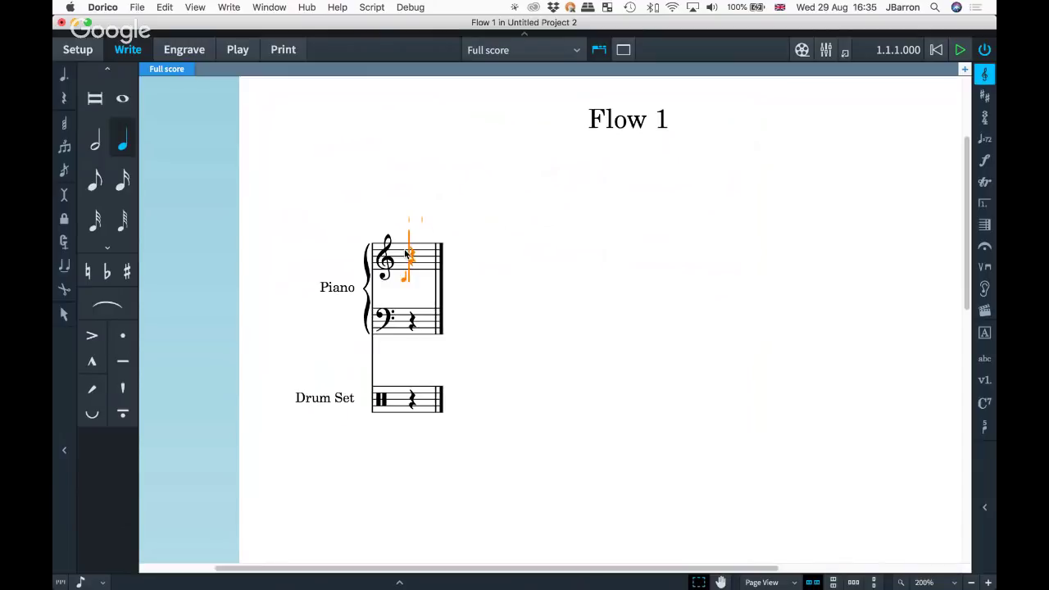
{"action": "key", "text": "shift+m"}
{"action": "type", "text": "4/4"}
{"action": "key", "text": "Return"}
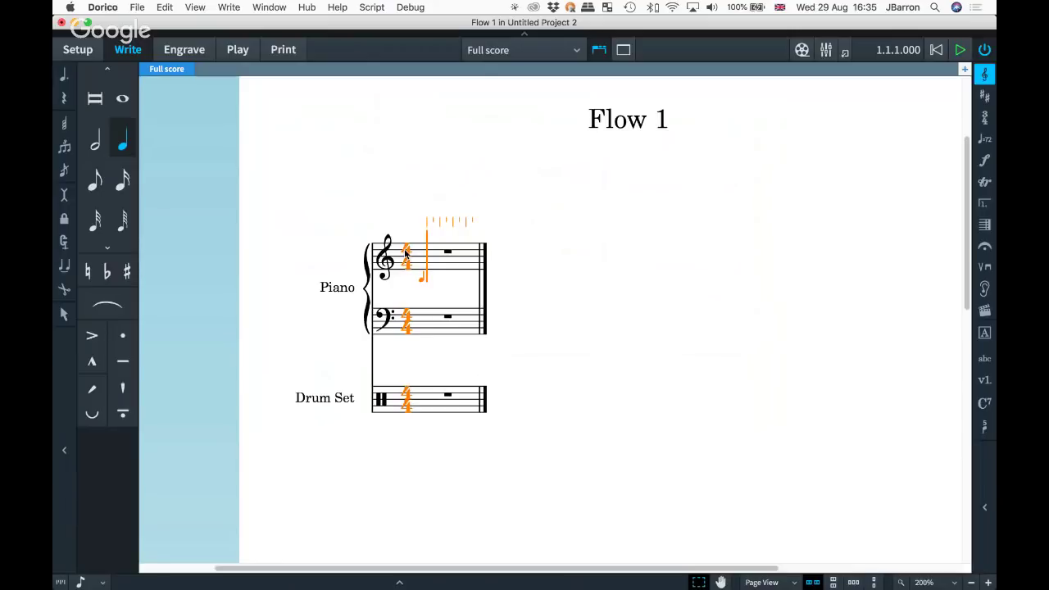
- Fill the piano's first treble bar with an eighth rest followed by the eighth notes C, A, G, E, D, C, A
{"action": "key", "text": "6"}
{"action": "key", "text": "space"}
{"action": "key", "text": "c"}
{"action": "key", "text": "a"}
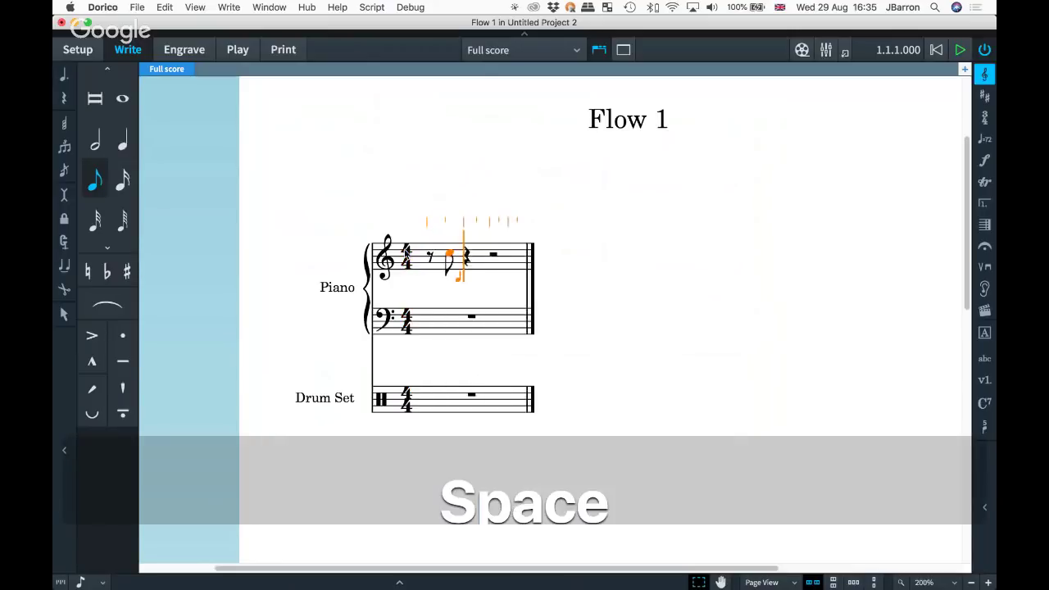
{"action": "key", "text": "g"}
{"action": "key", "text": "e"}
{"action": "key", "text": "d"}
{"action": "key", "text": "c"}
{"action": "key", "text": "a"}
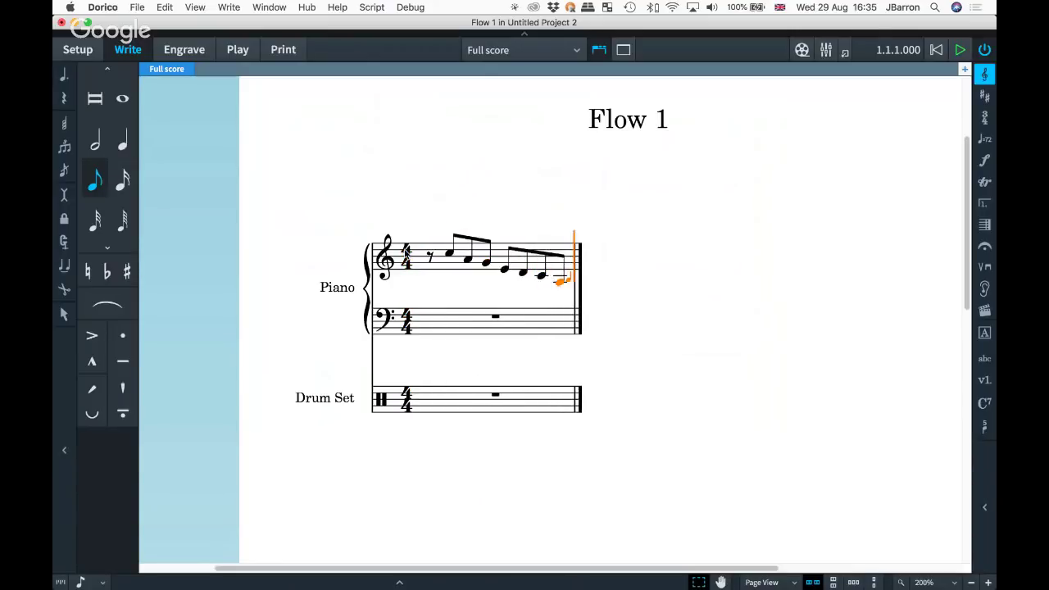
- Enter the eighth notes G, G, C, E, G, an eighth rest and G in the piano's second treble bar, then finish note input
{"action": "key", "text": "g"}
{"action": "key", "text": "c"}
{"action": "key", "text": "cmd+z"}
{"action": "key", "text": "g"}
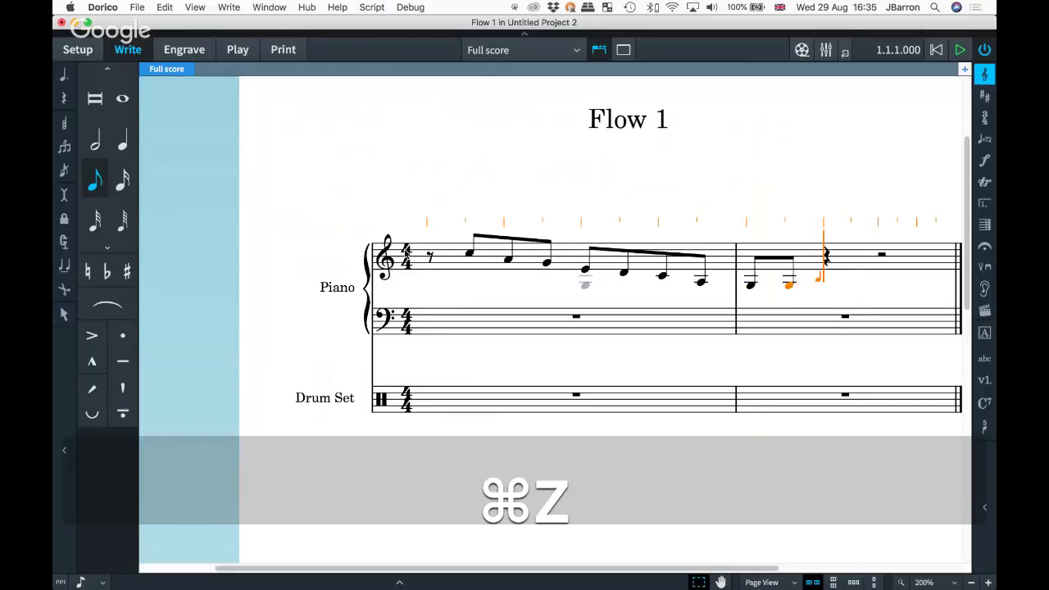
{"action": "key", "text": "c"}
{"action": "key", "text": "e"}
{"action": "key", "text": "g"}
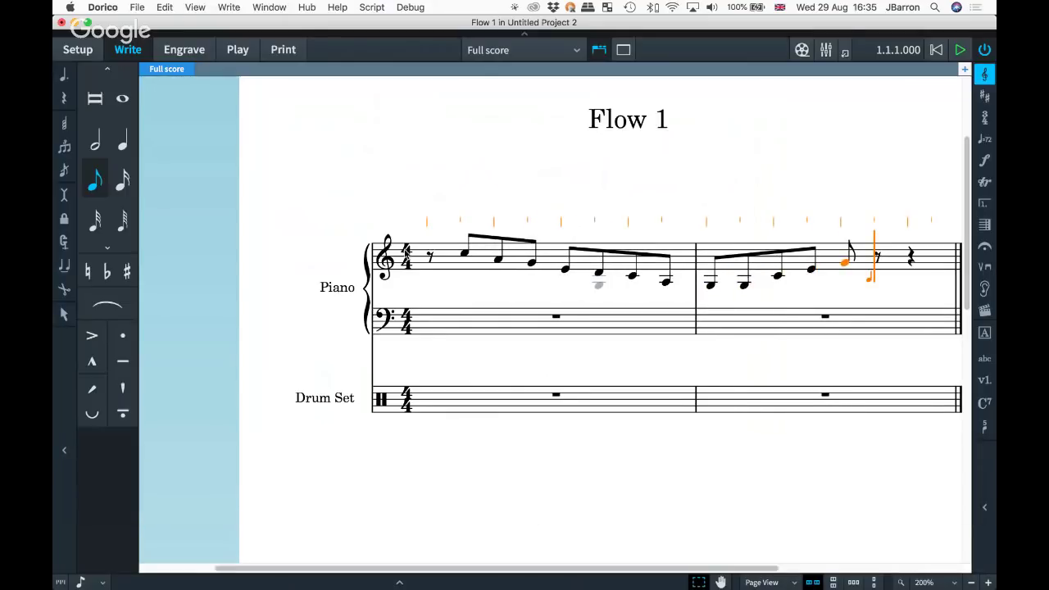
{"action": "key", "text": "Escape"}
- Start eighth-note input at the beginning of the first Drum Set bar
{"action": "scroll", "coordinate": [397, 174], "scroll_direction": "down", "scroll_amount": 3}
{"action": "scroll", "coordinate": [397, 174], "scroll_direction": "right", "scroll_amount": 2}
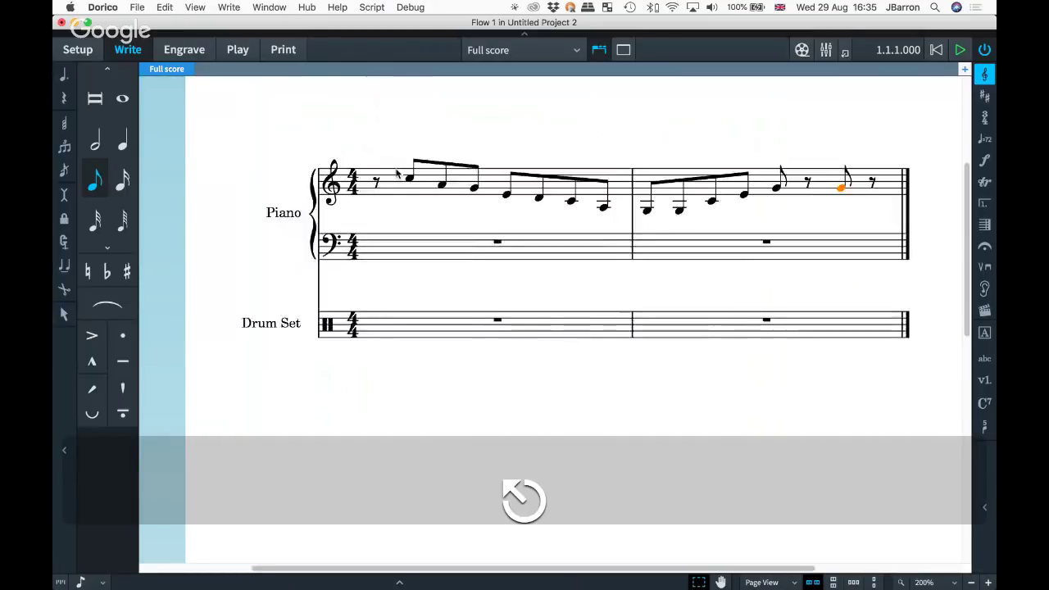
{"action": "scroll", "coordinate": [397, 174], "scroll_direction": "down", "scroll_amount": 1}
{"action": "scroll", "coordinate": [397, 174], "scroll_direction": "right", "scroll_amount": 1}
{"action": "double_click", "coordinate": [361, 309]}
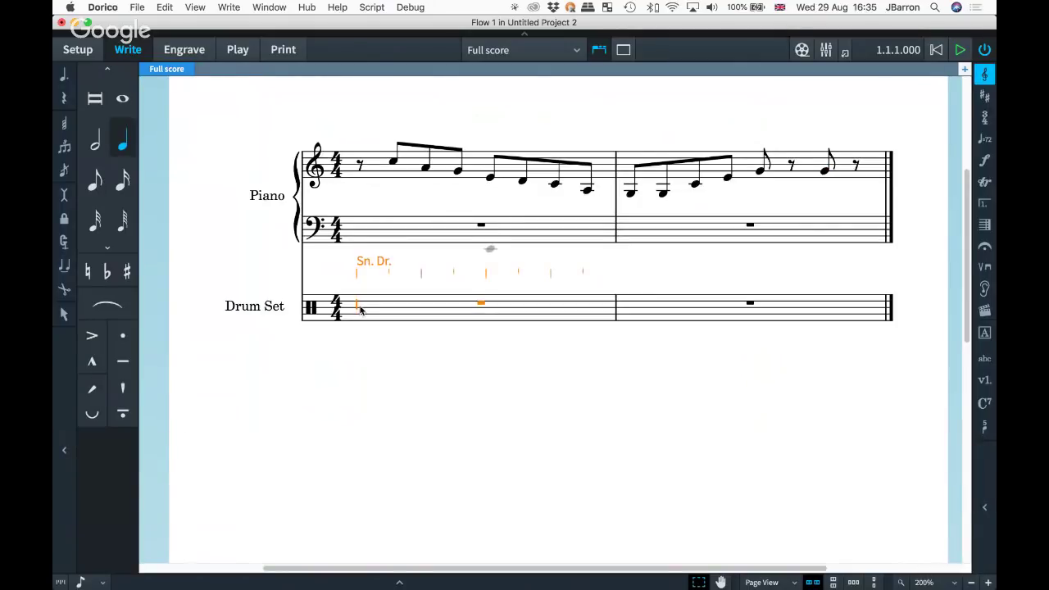
{"action": "key", "text": "5"}
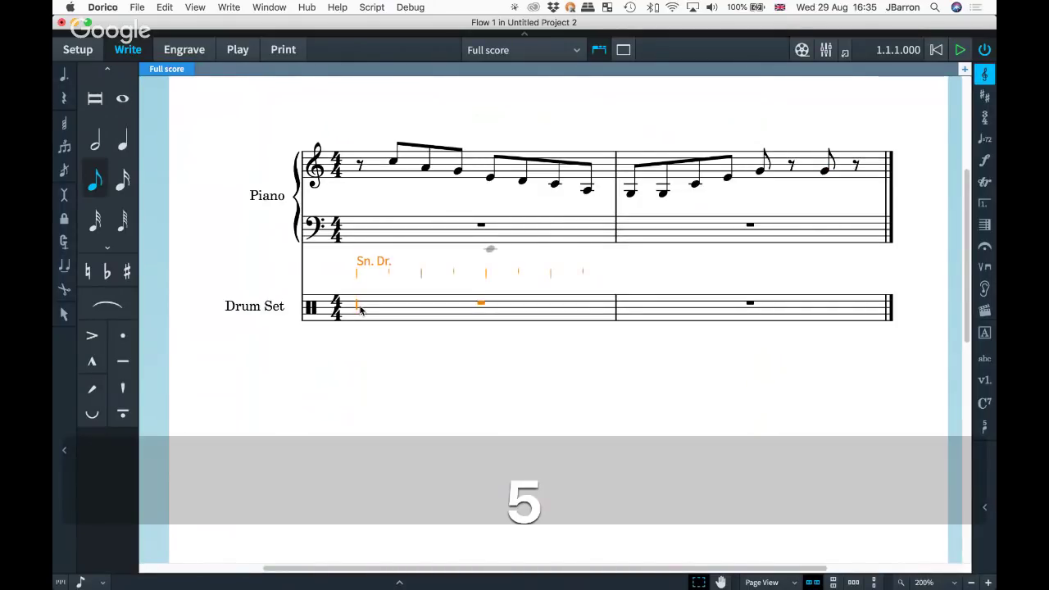
{"action": "key", "text": "a"}
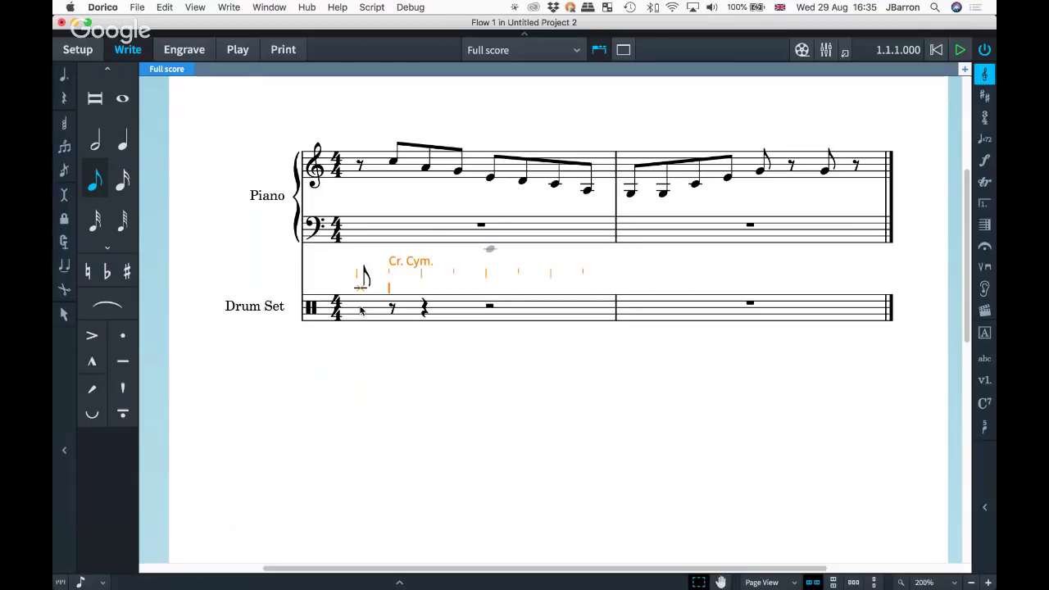
{"action": "key", "text": "a"}
{"action": "key", "text": "super+z"}
{"action": "key", "text": "super+z"}
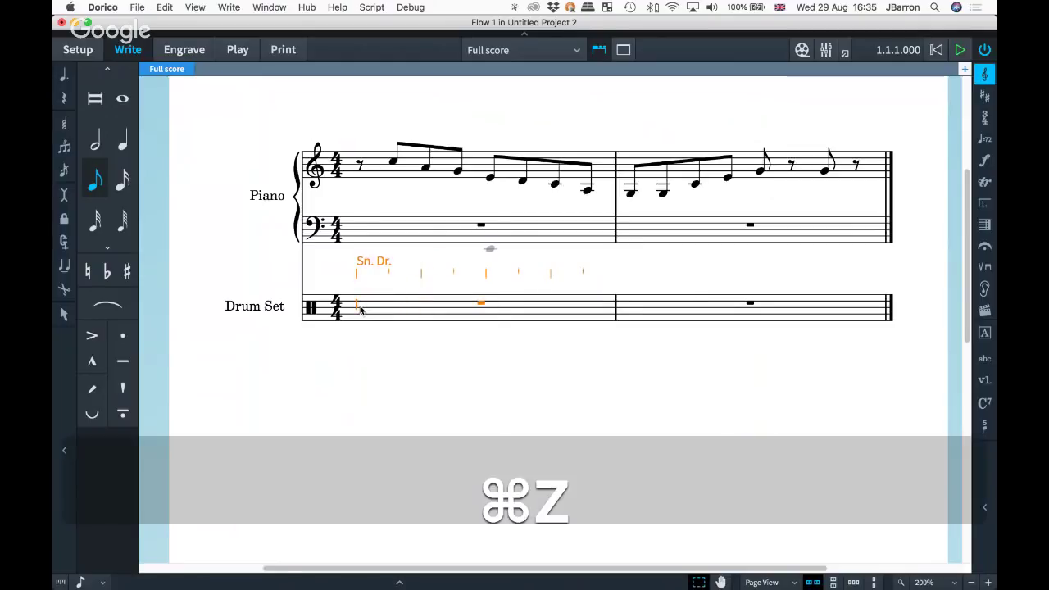
{"action": "left_click", "coordinate": [360, 307]}
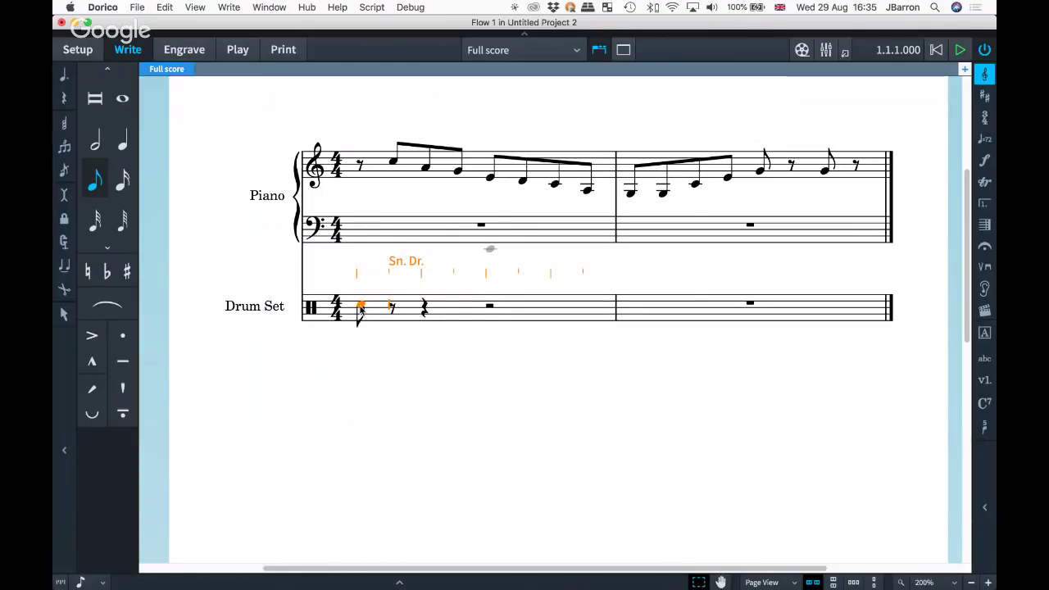
{"action": "key", "text": "Up"}
{"action": "key", "text": "a"}
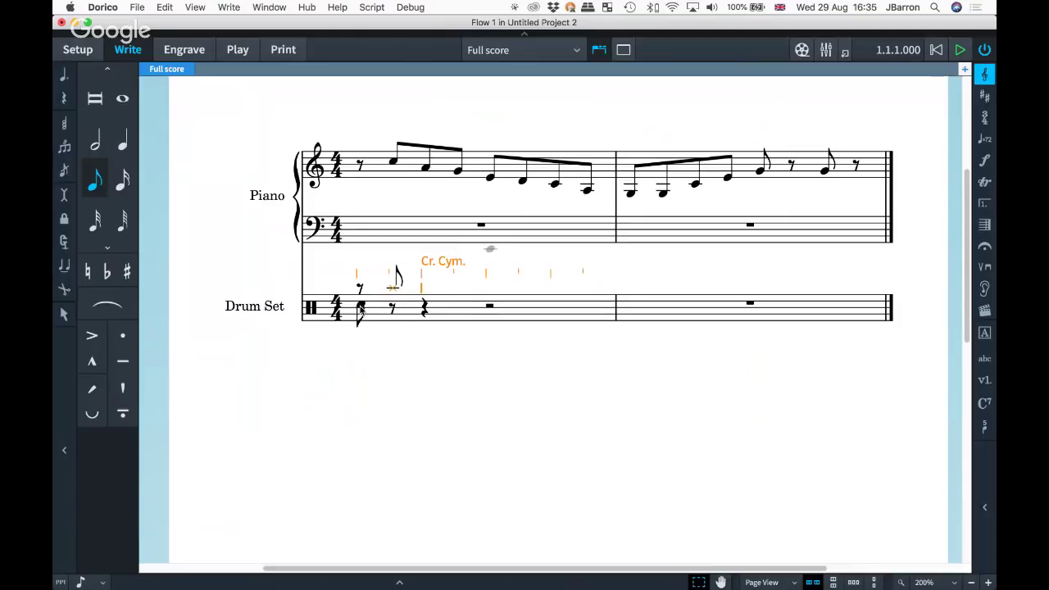
{"action": "key", "text": "Down"}
{"action": "key", "text": "a"}
{"action": "key", "text": "super+z"}
{"action": "key", "text": "super+z"}
{"action": "key", "text": "super+z"}
{"action": "key", "text": "super+z"}
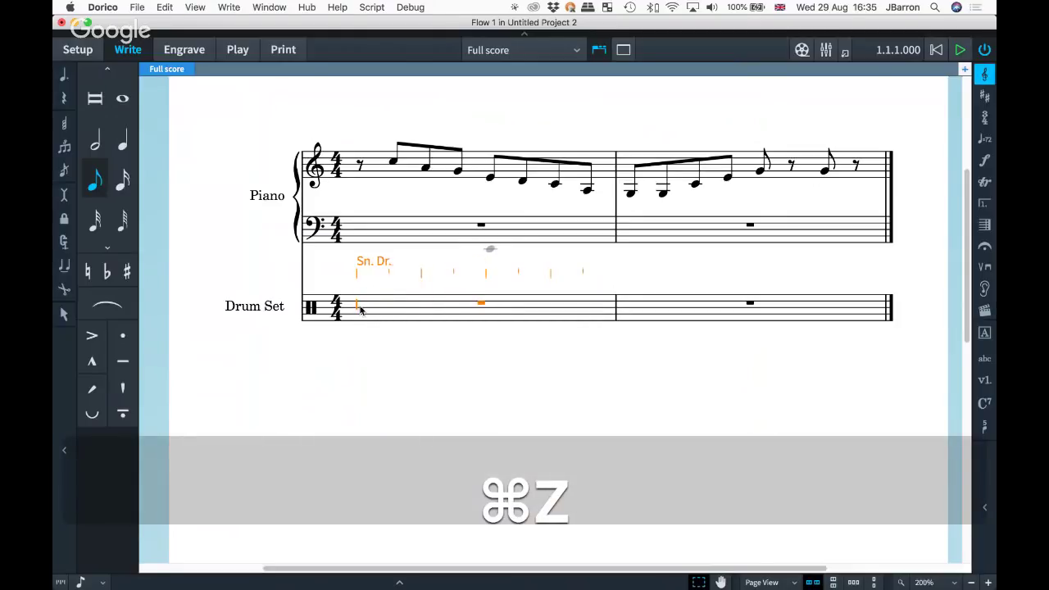
- Fill both Drum Set bars with ride cymbal eighth notes and finish note input
{"action": "key", "text": "a"}
{"action": "key", "text": "a"}
{"action": "key", "text": "a"}
{"action": "key", "text": "a"}
{"action": "key", "text": "a"}
{"action": "key", "text": "a"}
{"action": "key", "text": "a"}
{"action": "key", "text": "a"}
{"action": "key", "text": "a"}
{"action": "key", "text": "a"}
{"action": "key", "text": "a"}
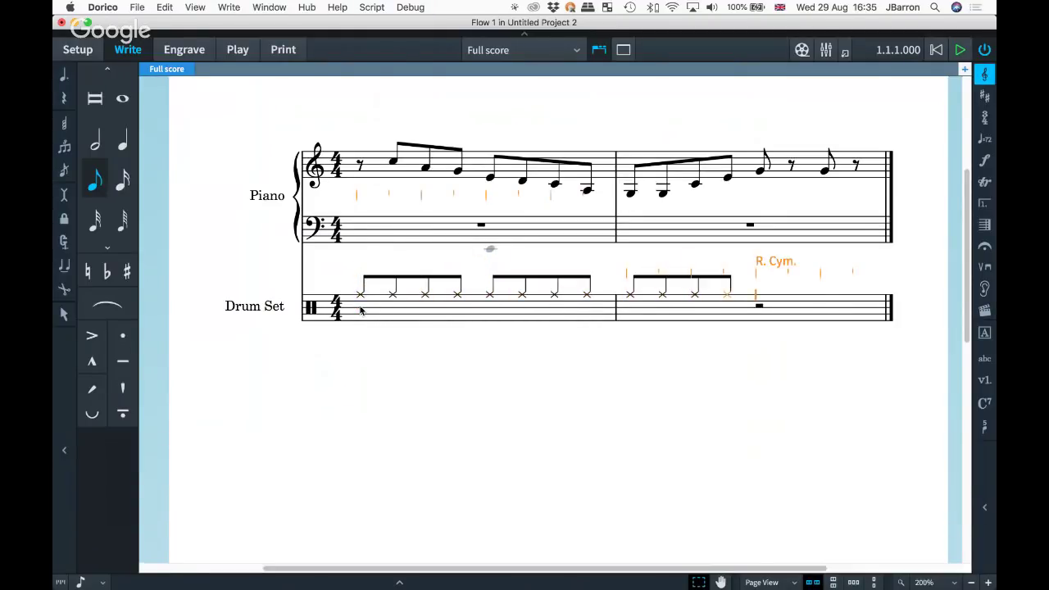
{"action": "key", "text": "a"}
{"action": "key", "text": "Escape"}
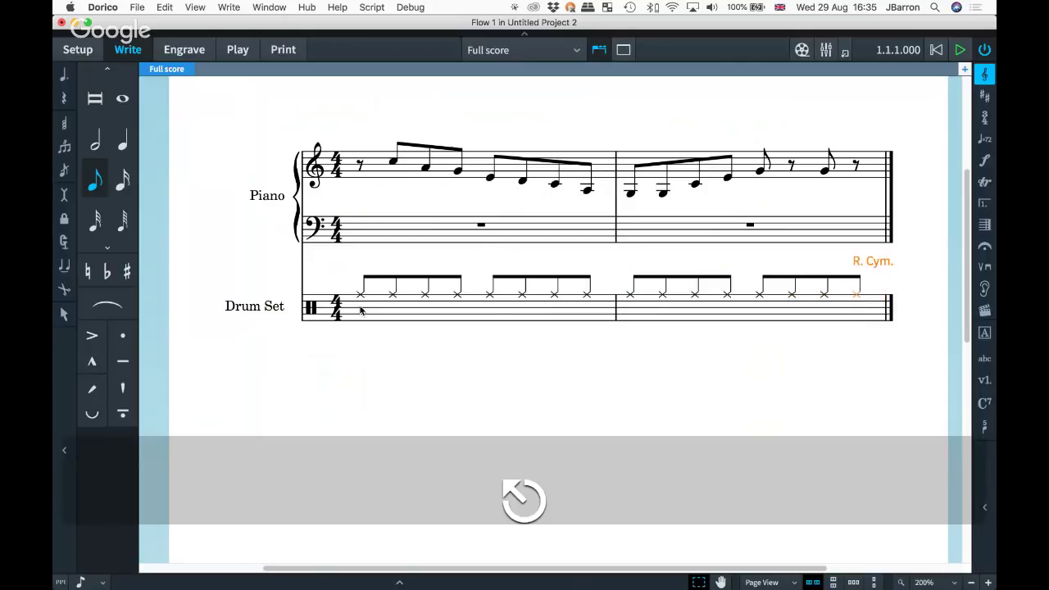
{"action": "key", "text": "shift+b"}
{"action": "type", "text": "11"}
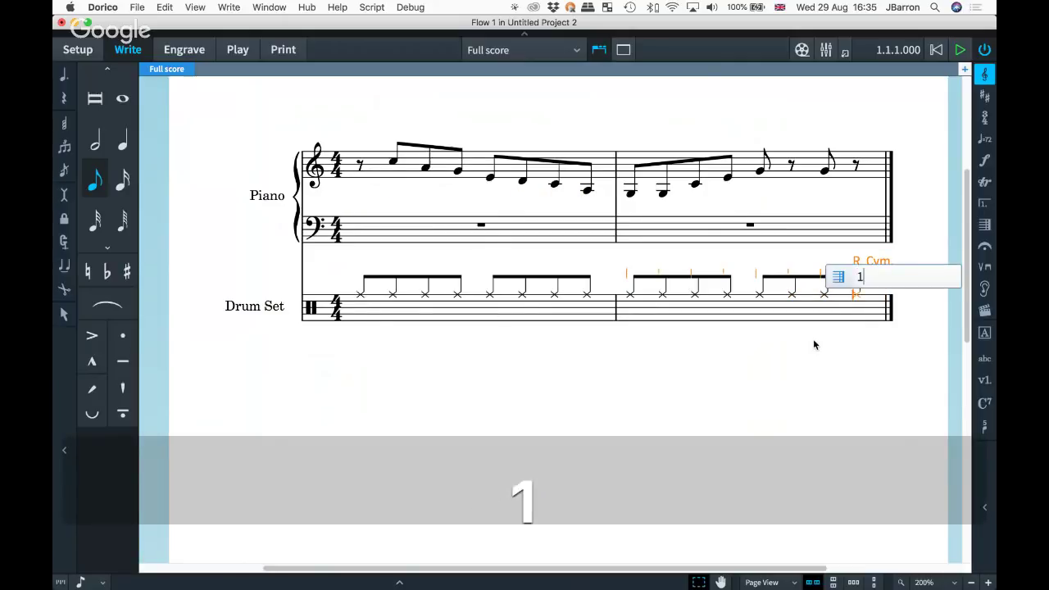
{"action": "key", "text": "Return"}
{"action": "key", "text": "super+z"}
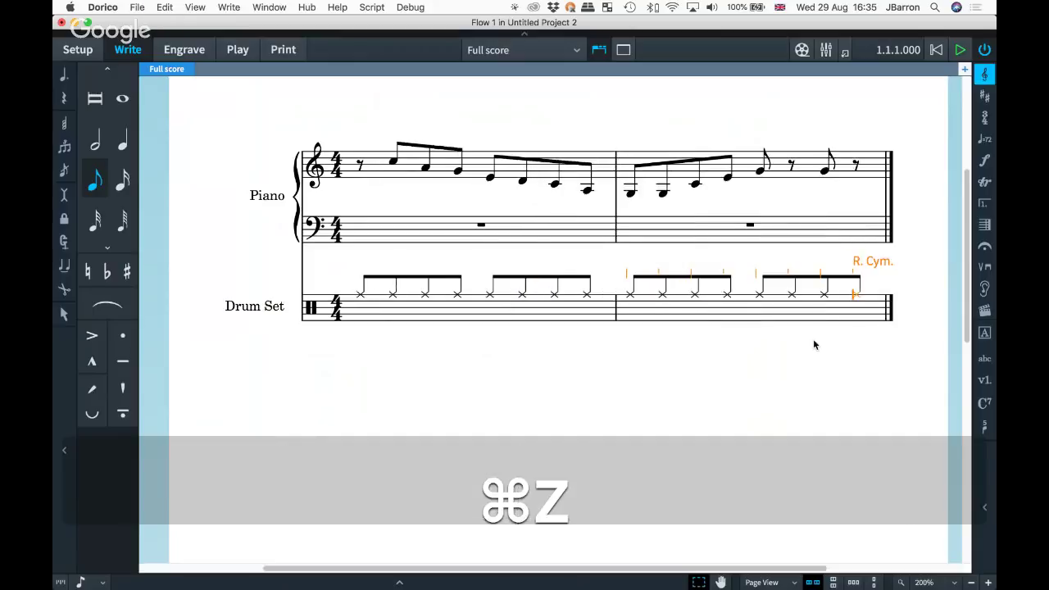
- Add 12 empty bars after the second bar of the flow
{"action": "key", "text": "Right"}
{"action": "key", "text": "shift+b"}
{"action": "type", "text": "12"}
{"action": "key", "text": "Return"}
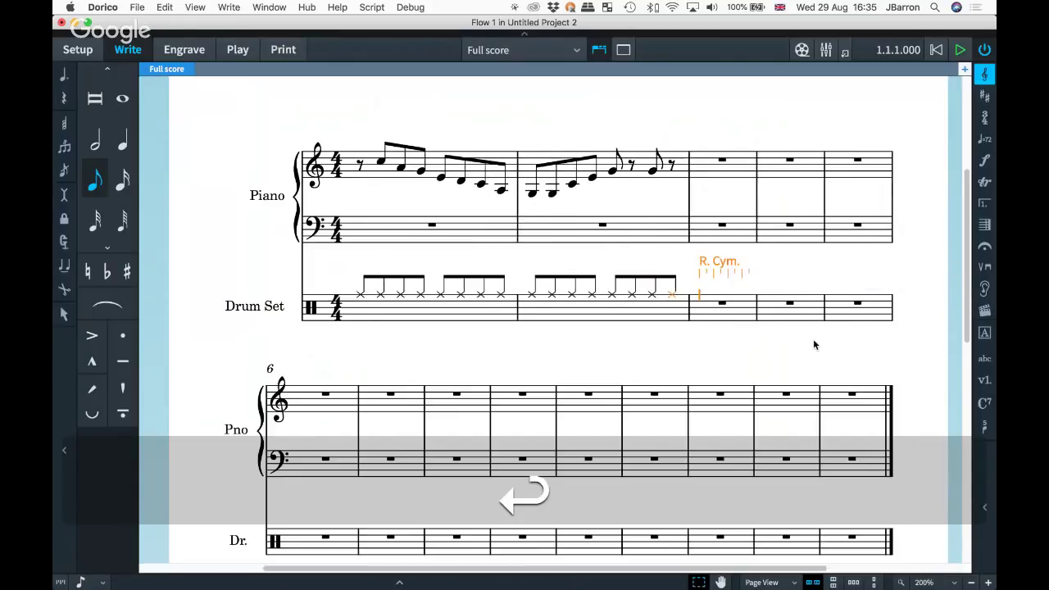
{"action": "key", "text": "Escape"}
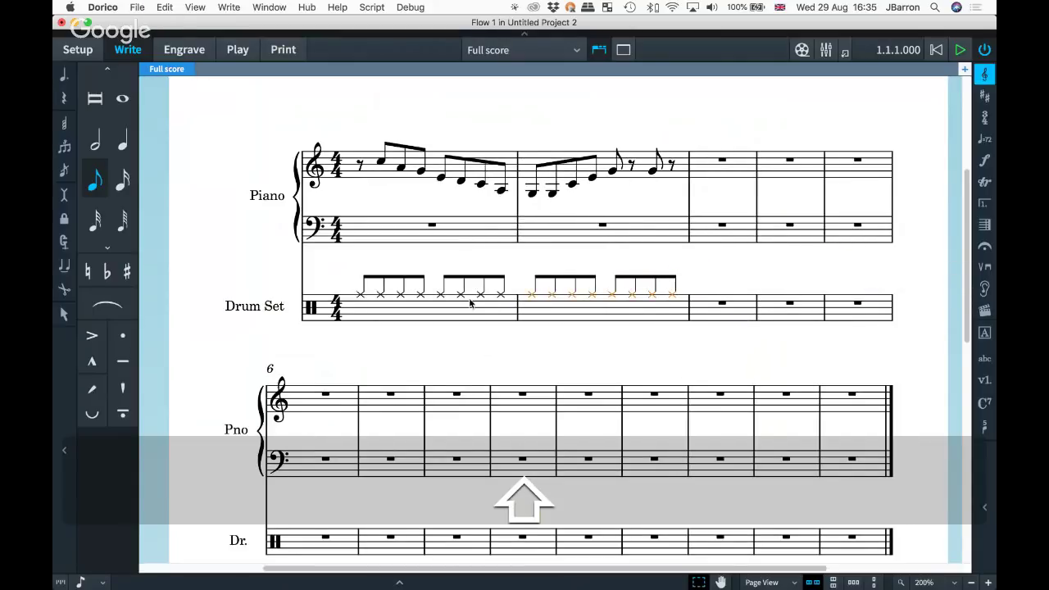
{"action": "left_click", "coordinate": [517, 307], "text": "shift"}
{"action": "scroll", "coordinate": [516, 307], "scroll_direction": "right", "scroll_amount": 2}
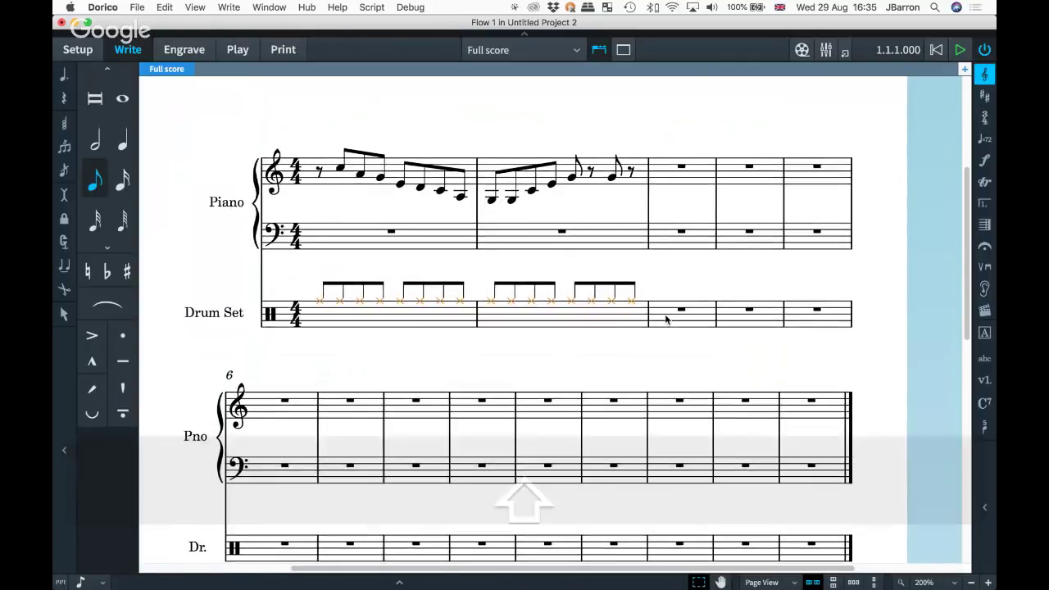
{"action": "key", "text": "r"}
{"action": "key", "text": "super+z"}
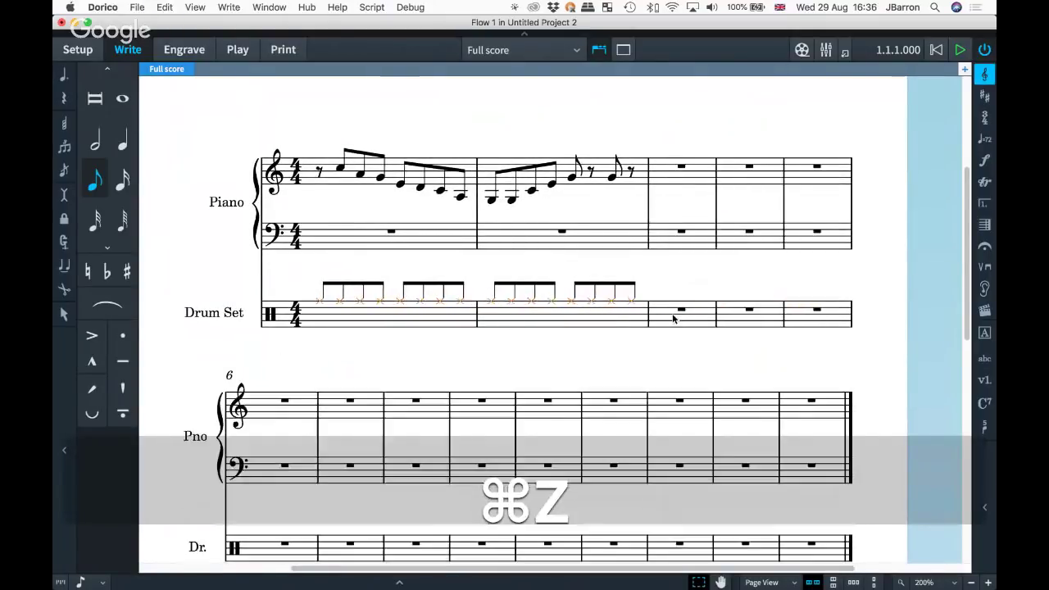
- Fill bars 3 to 9 of the Drum Set staff with a one-bar repeat region using the entry %1
{"action": "scroll", "coordinate": [657, 331], "scroll_direction": "down", "scroll_amount": 3}
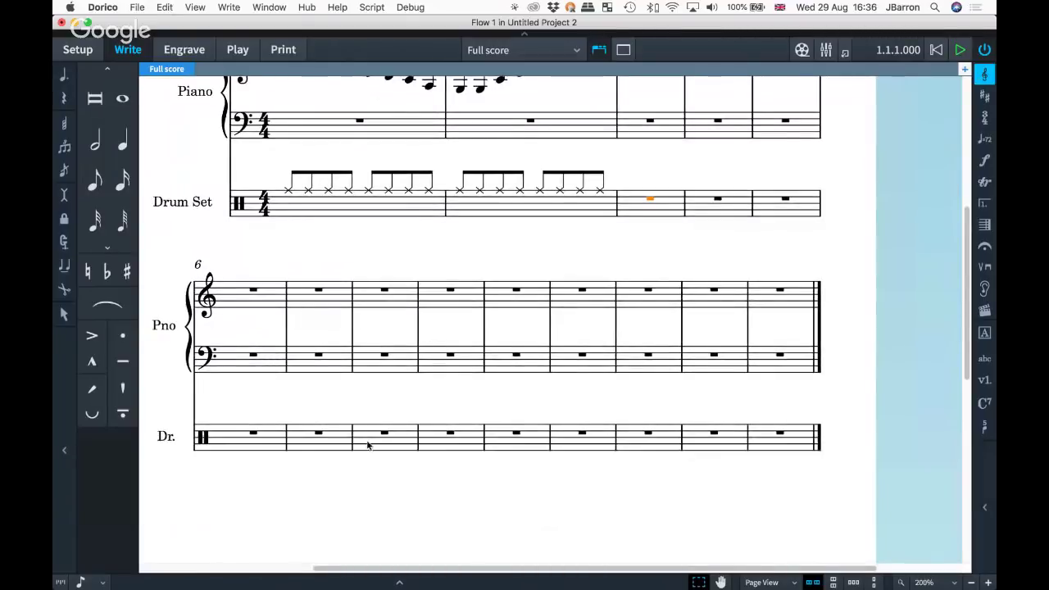
{"action": "left_click", "coordinate": [442, 443], "text": "shift"}
{"action": "key", "text": "shift+r"}
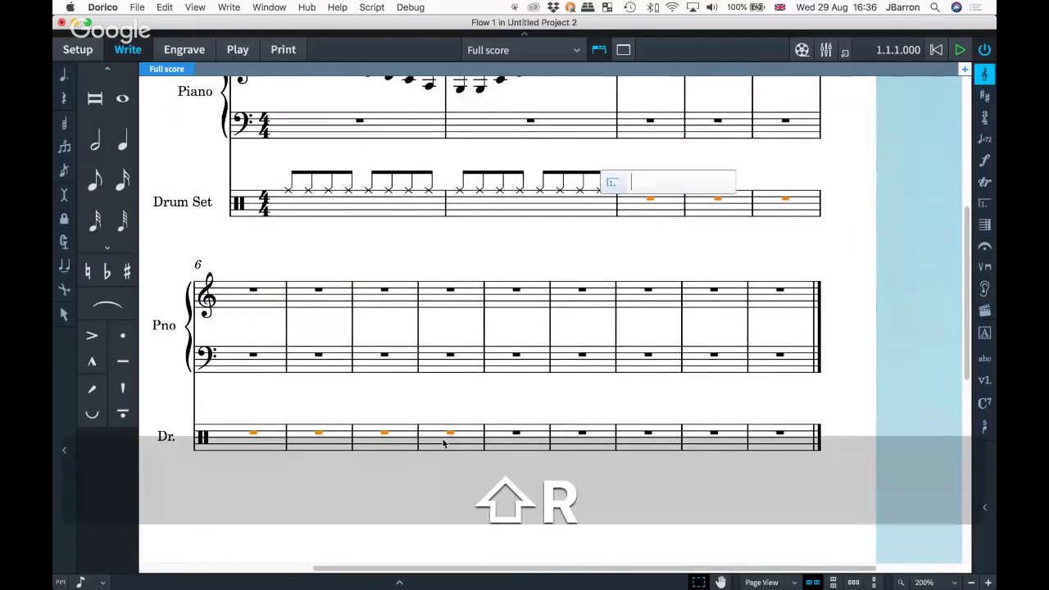
{"action": "type", "text": "%1"}
{"action": "key", "text": "Return"}
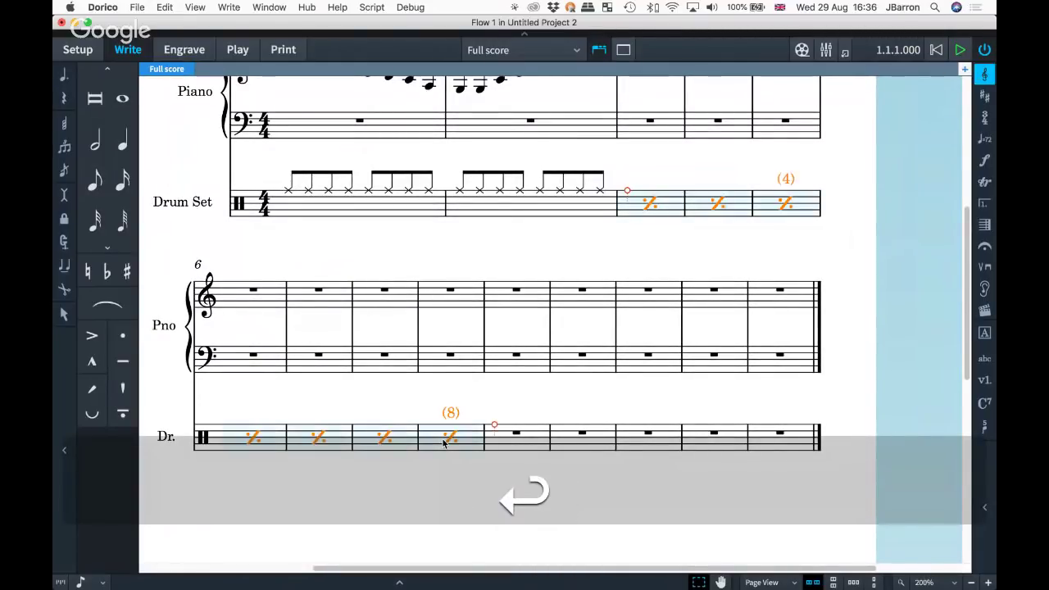
- Play the flow from the first ride cymbal note into the bar repeats, and stop playback
{"action": "left_click", "coordinate": [289, 190]}
{"action": "key", "text": "p"}
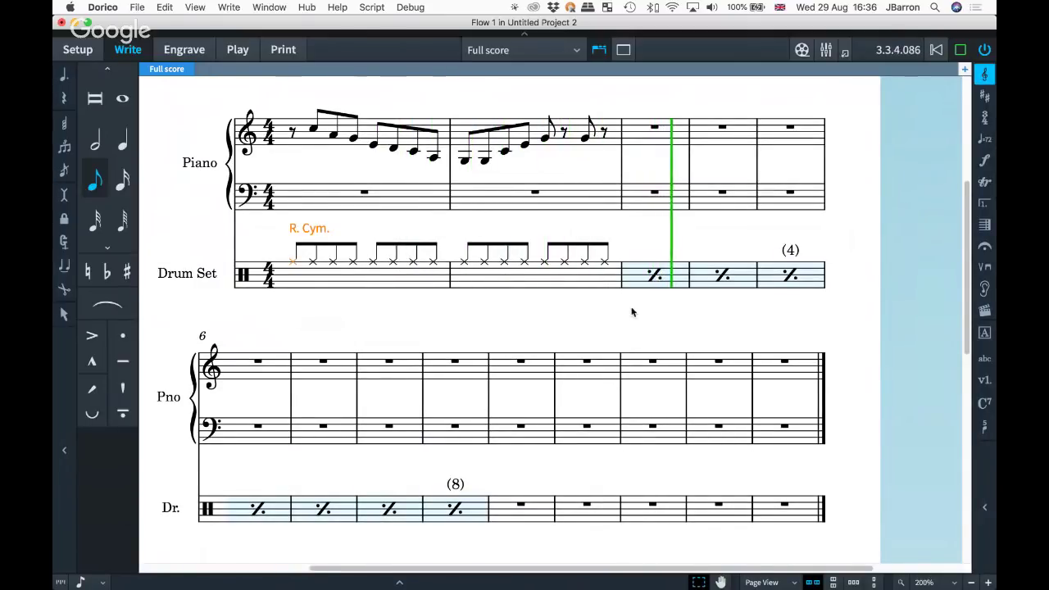
{"action": "key", "text": "space"}
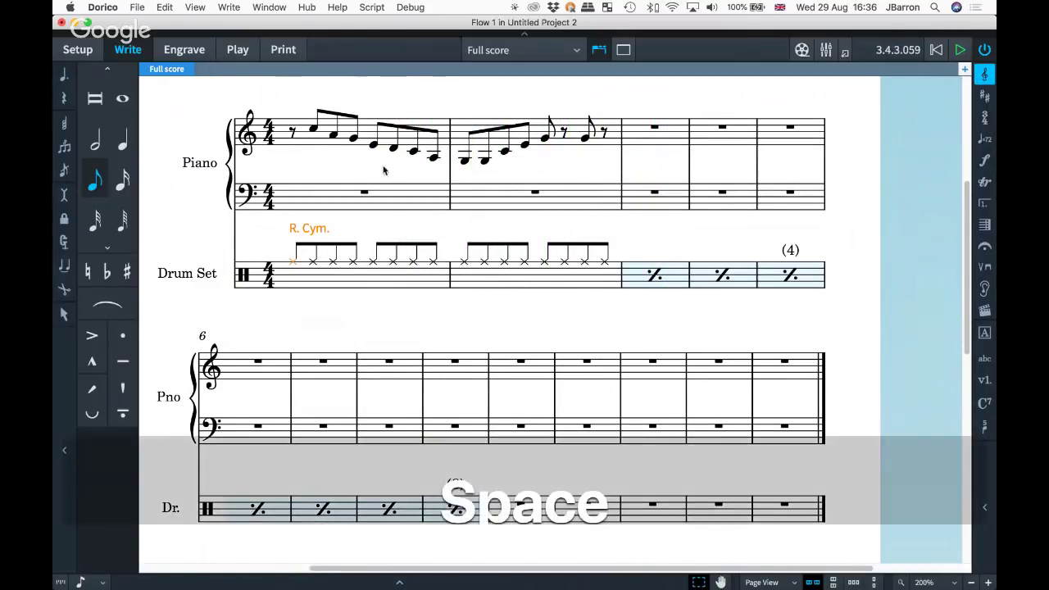
- Add the Heavy swing rhythmic feel at the first piano rest and play it back briefly
{"action": "left_click", "coordinate": [291, 133]}
{"action": "scroll", "coordinate": [290, 134], "scroll_direction": "up", "scroll_amount": 2}
{"action": "scroll", "coordinate": [291, 135], "scroll_direction": "up", "scroll_amount": 2}
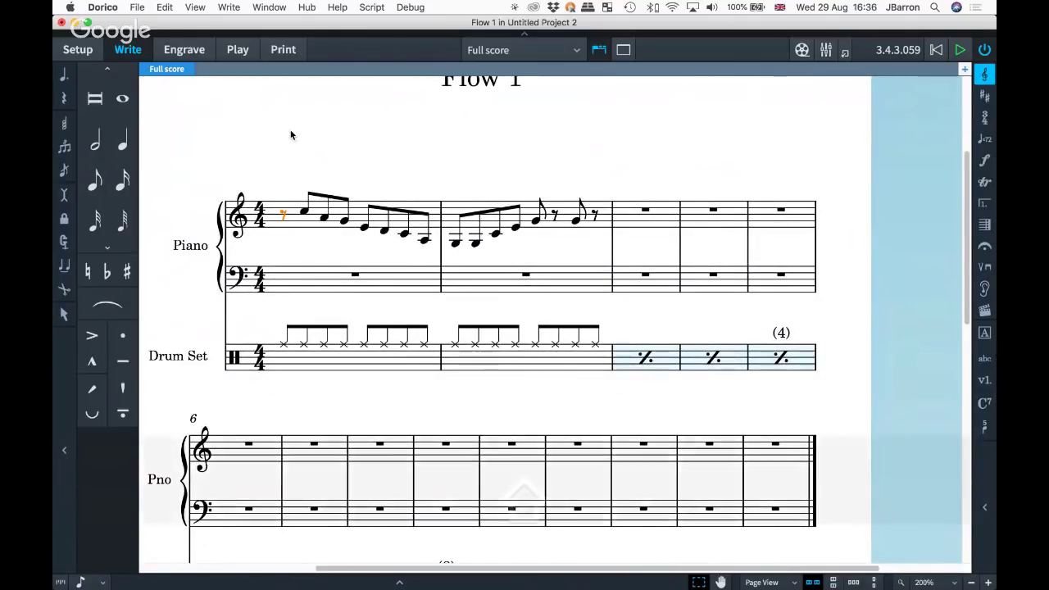
{"action": "key", "text": "shift+t"}
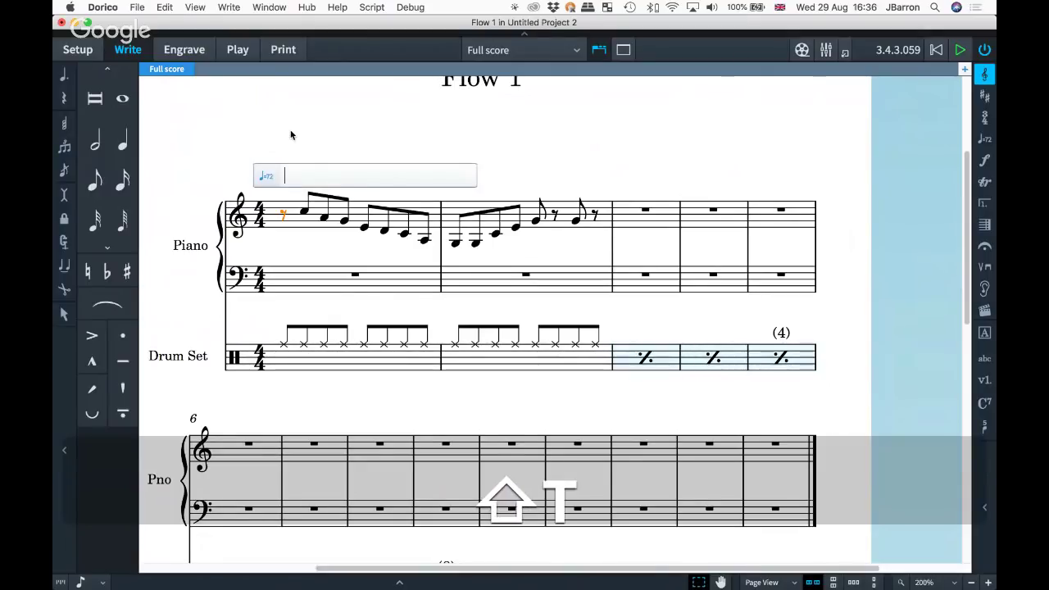
{"action": "type", "text": "Swing"}
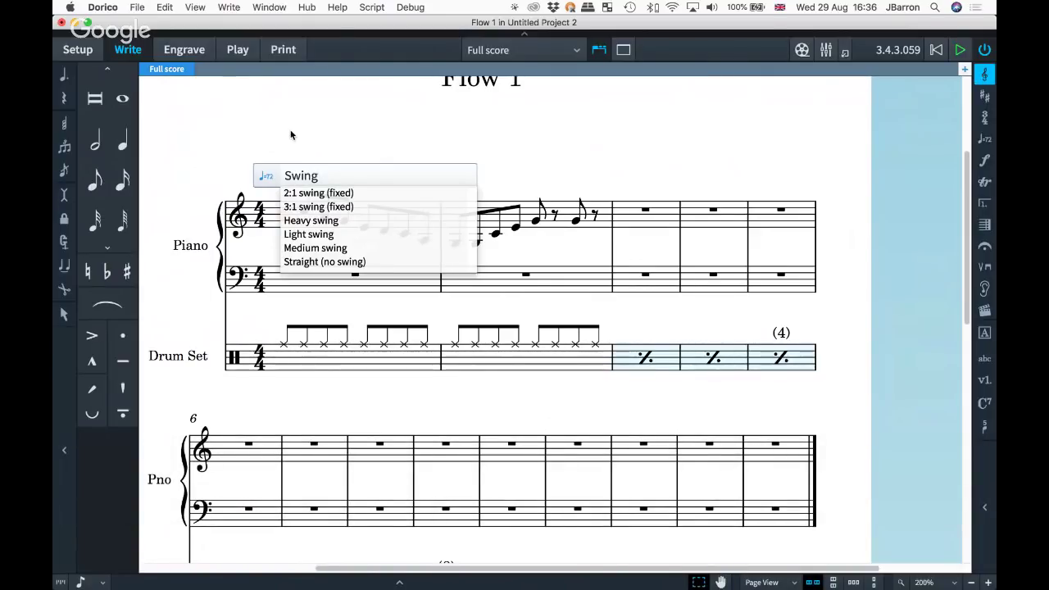
{"action": "key", "text": "Down"}
{"action": "key", "text": "Down"}
{"action": "key", "text": "Down"}
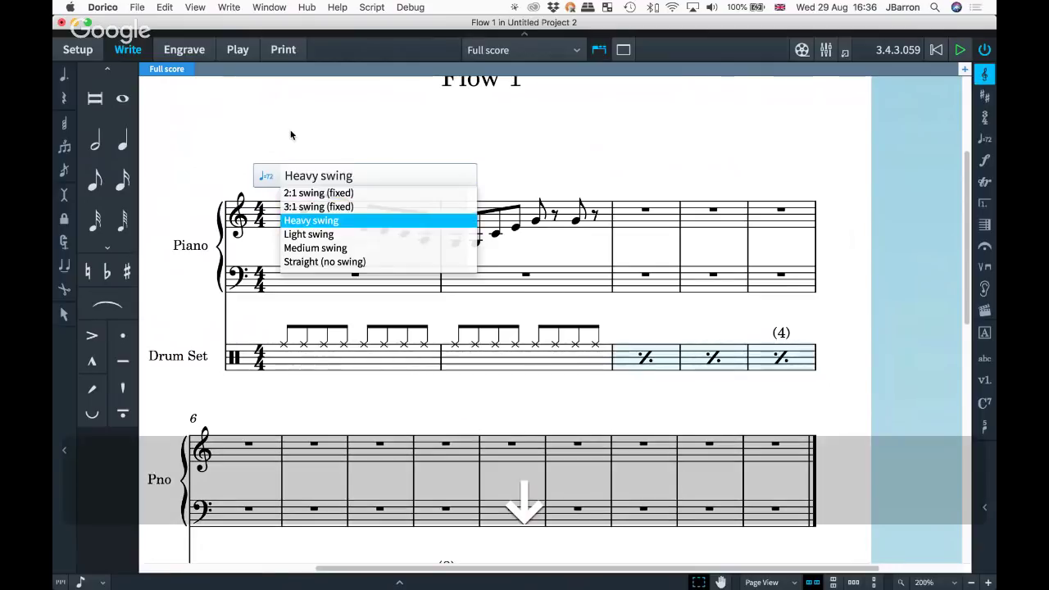
{"action": "key", "text": "Return"}
{"action": "key", "text": "p"}
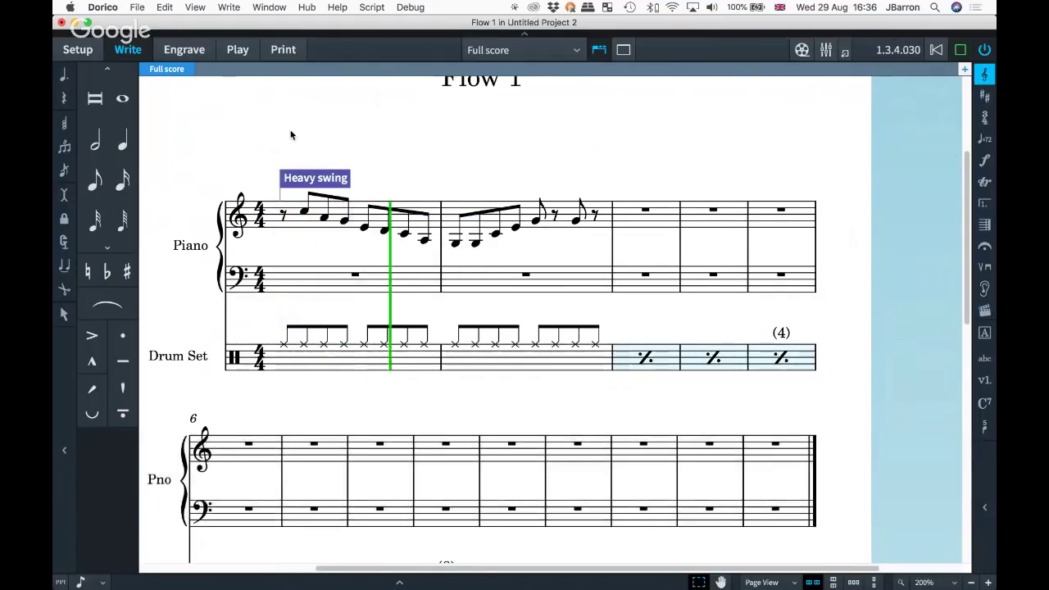
{"action": "key", "text": "space"}
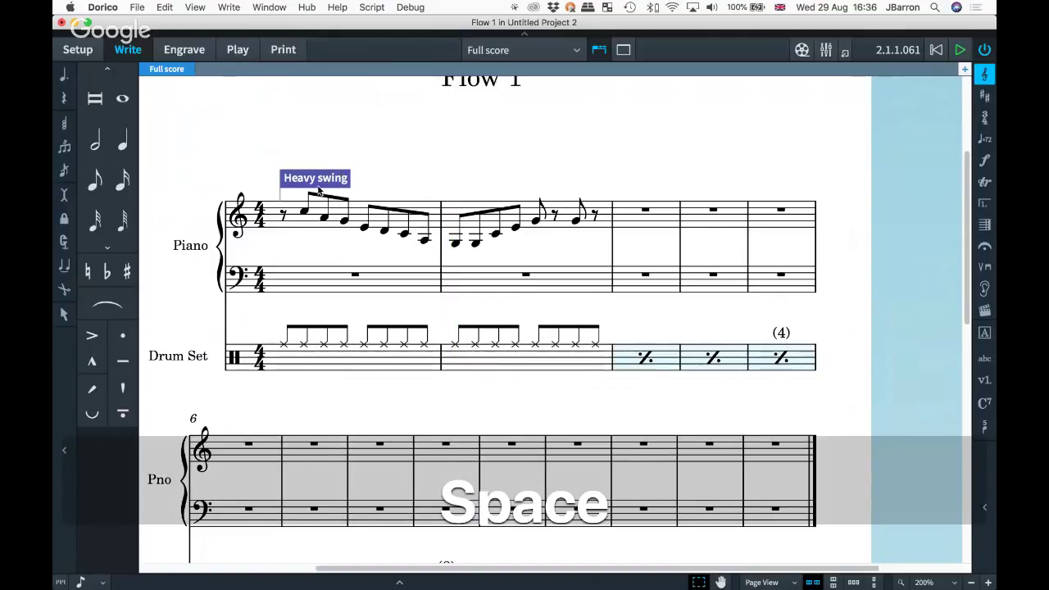
- Open the Rhythmic Feel editor from the Timing section of Playback Options in Play mode
{"action": "left_click", "coordinate": [232, 49]}
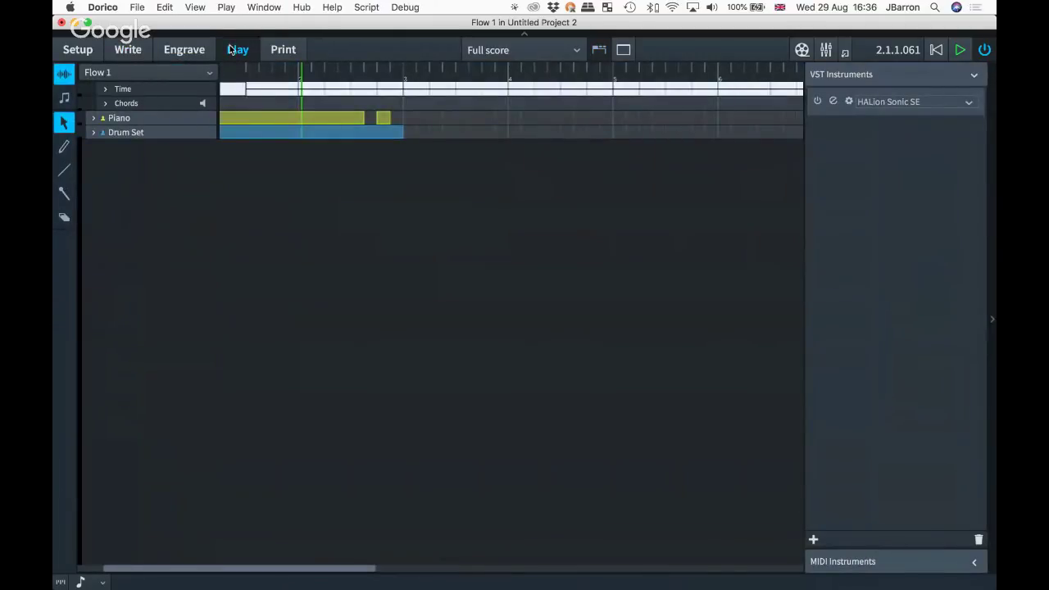
{"action": "left_click", "coordinate": [226, 7]}
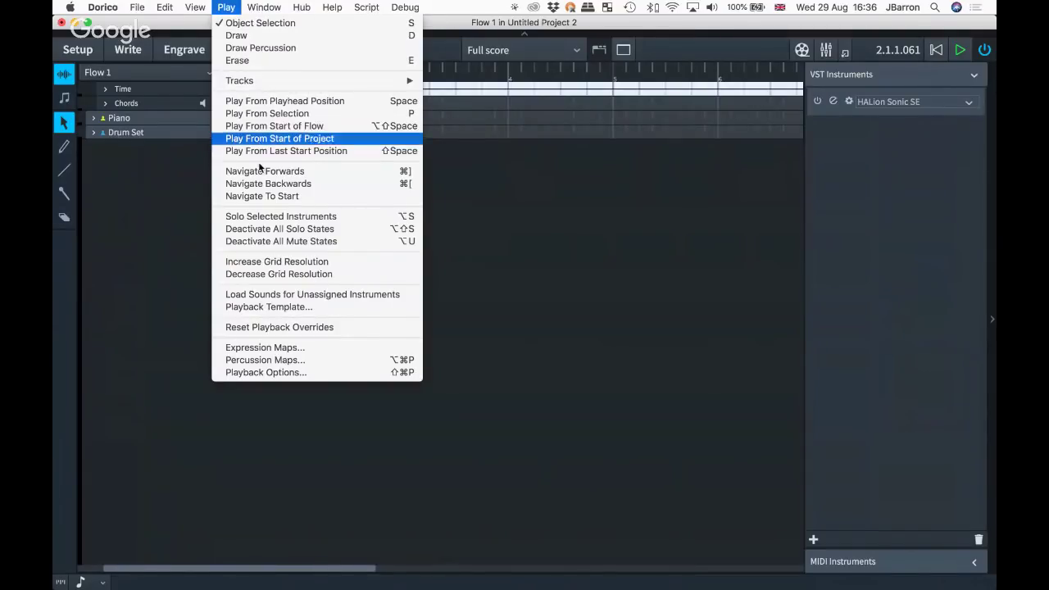
{"action": "left_click", "coordinate": [275, 374]}
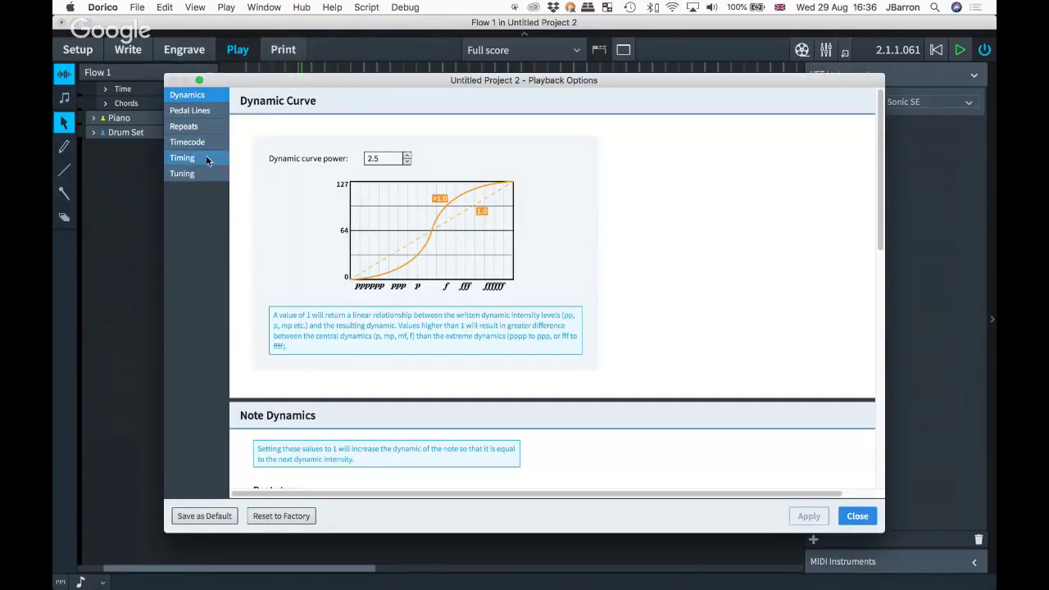
{"action": "left_click", "coordinate": [207, 158]}
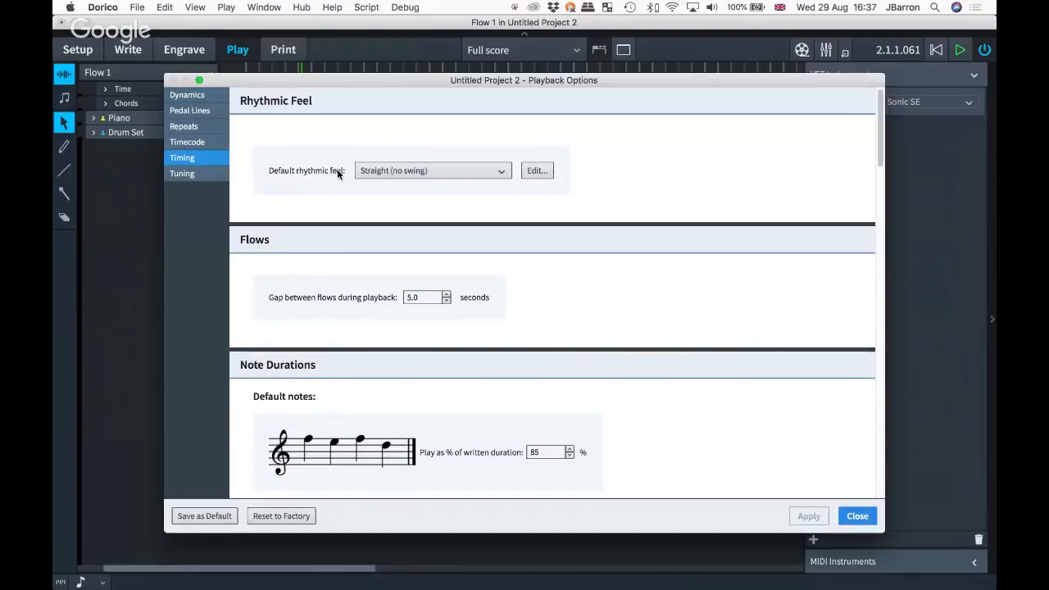
{"action": "left_click", "coordinate": [535, 174]}
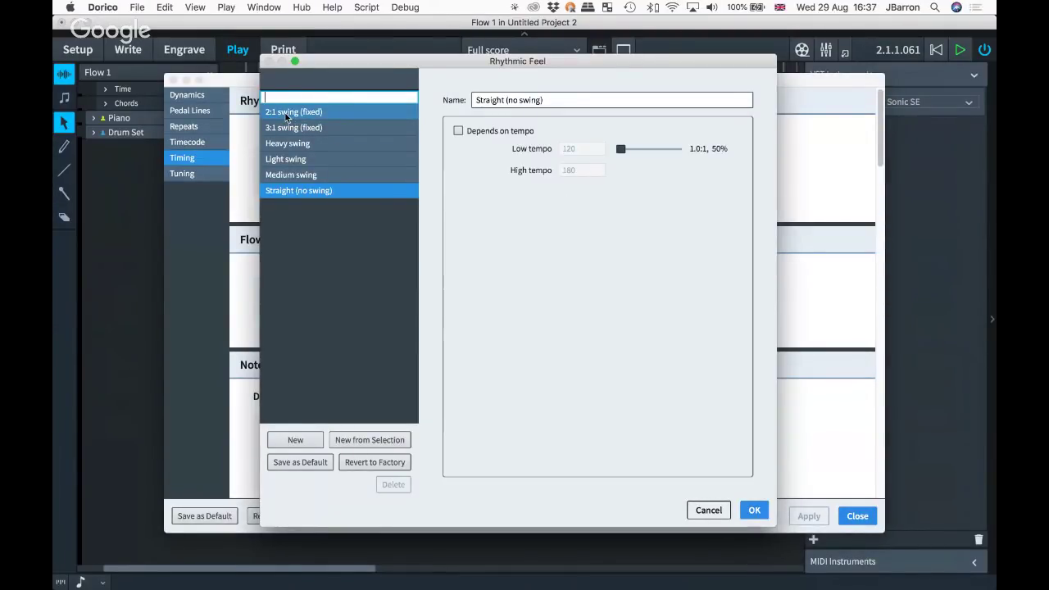
- Examine the swing settings of the 2:1 swing (fixed), 3:1 swing (fixed) and Heavy swing feels
{"action": "left_click", "coordinate": [288, 114]}
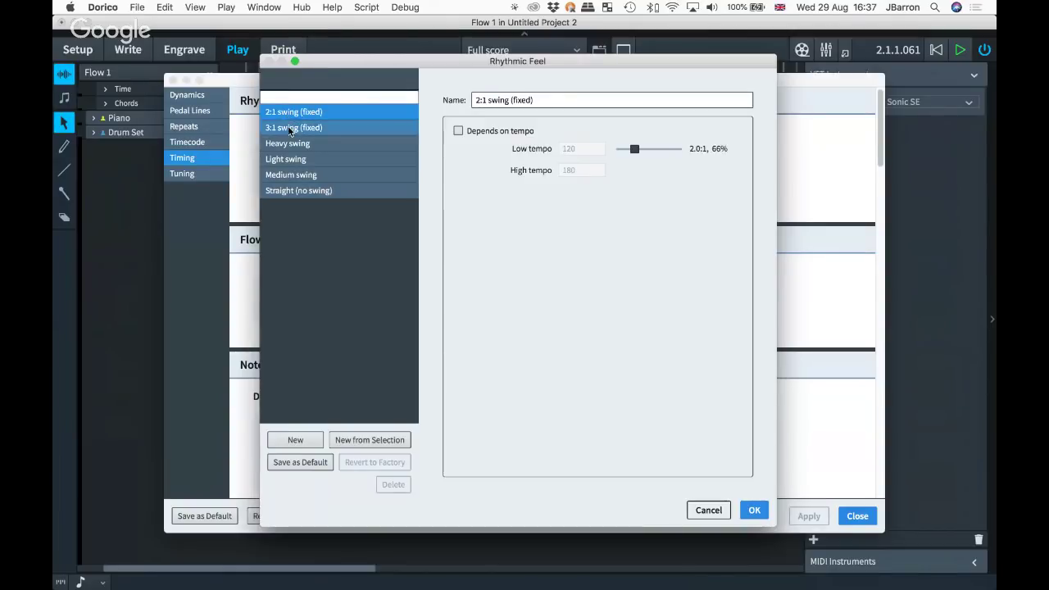
{"action": "left_click", "coordinate": [289, 129]}
{"action": "left_click", "coordinate": [288, 143]}
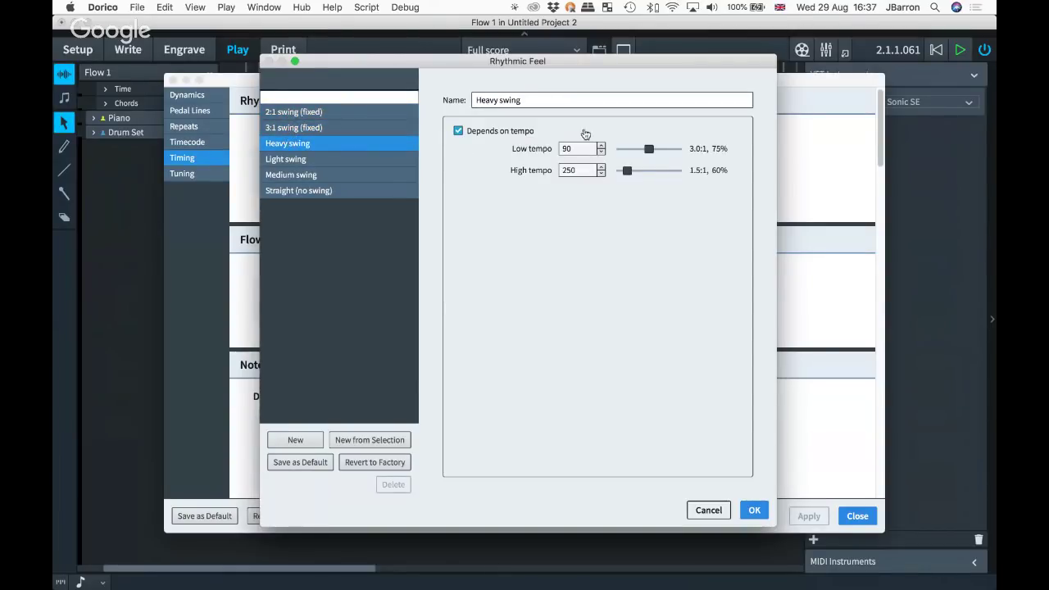
- Try the swing ratio slider of 2:1 swing (fixed) and compare that feel with 3:1 swing (fixed)
{"action": "left_click", "coordinate": [290, 111]}
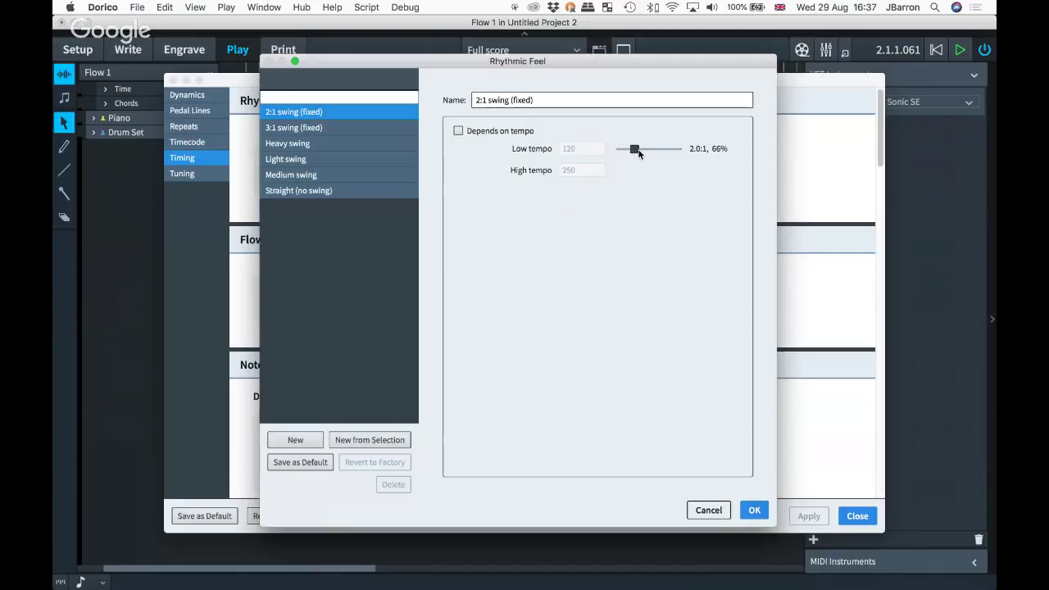
{"action": "mouse_move", "coordinate": [634, 149]}
{"action": "left_mouse_down"}
{"action": "mouse_move", "coordinate": [682, 149]}
{"action": "mouse_move", "coordinate": [616, 152]}
{"action": "mouse_move", "coordinate": [634, 154]}
{"action": "left_mouse_up"}
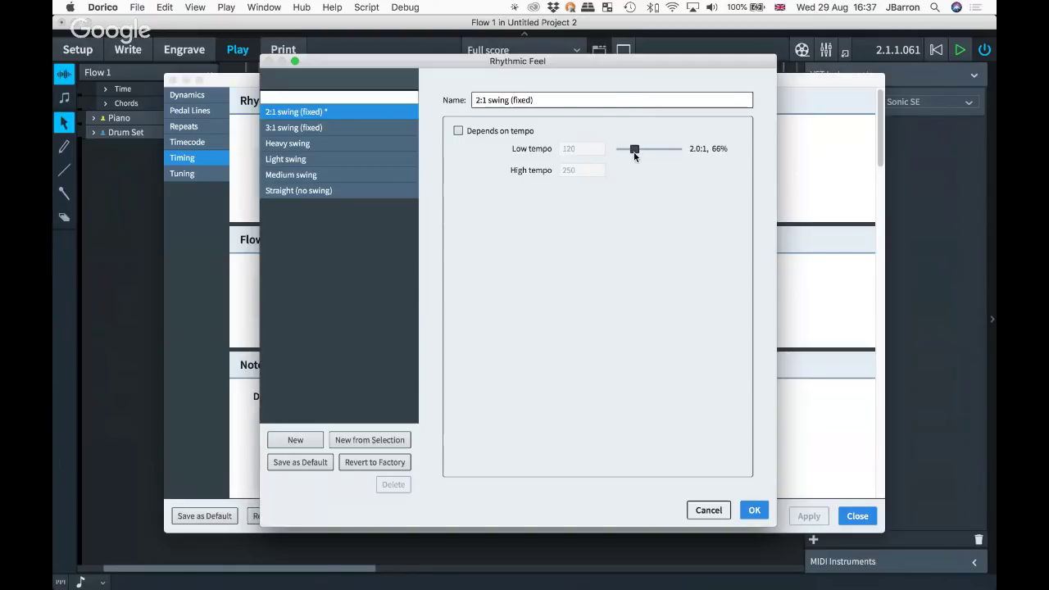
{"action": "left_click", "coordinate": [299, 128]}
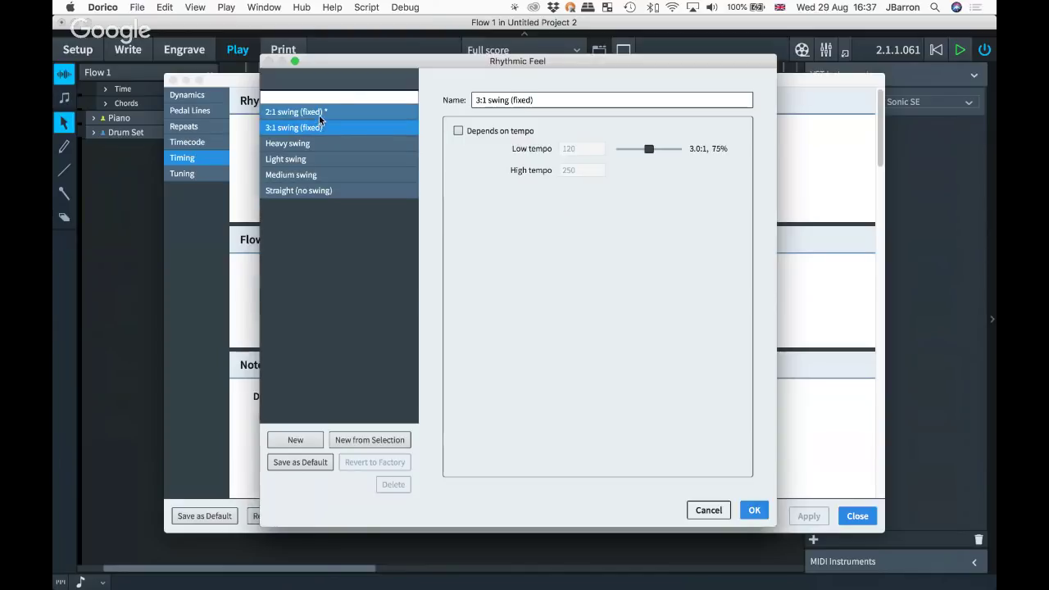
{"action": "left_click", "coordinate": [316, 114]}
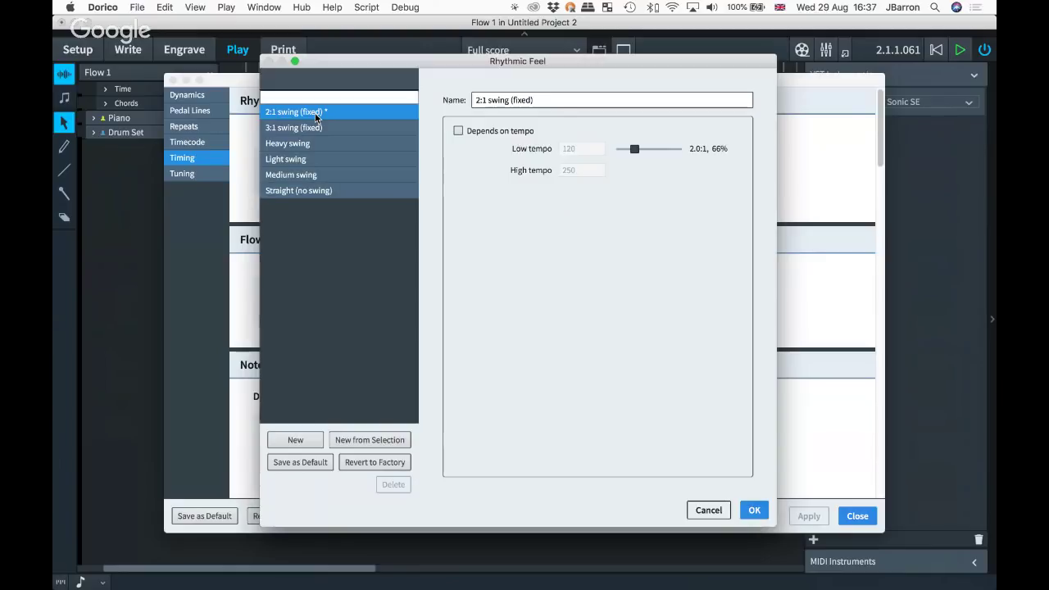
{"action": "left_click", "coordinate": [304, 130]}
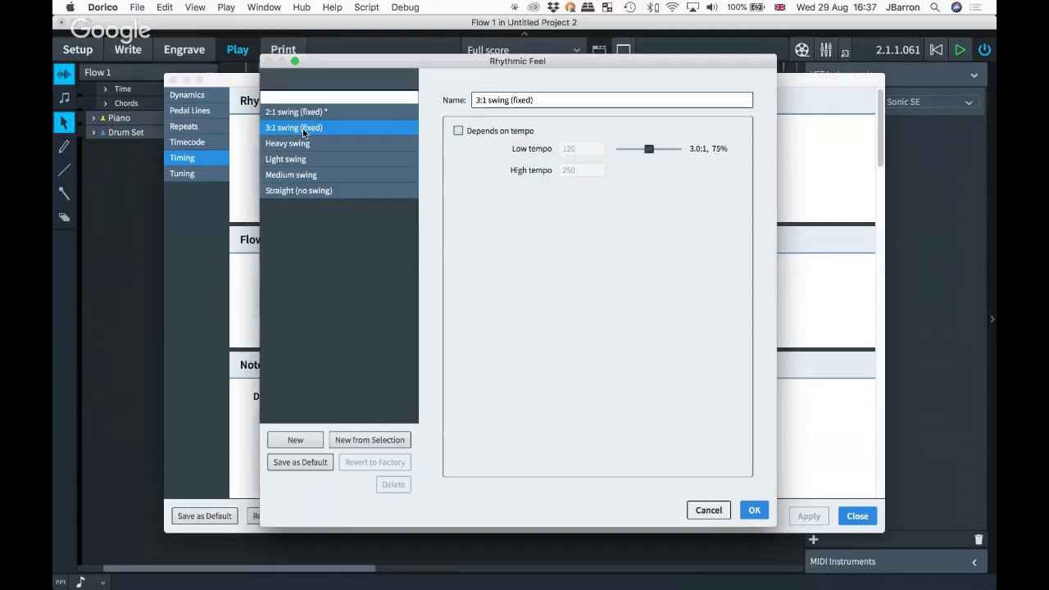
- Examine Heavy swing's low and high tempo settings, cancel the Rhythmic Feel editor and close Playback Options
{"action": "left_click", "coordinate": [314, 144]}
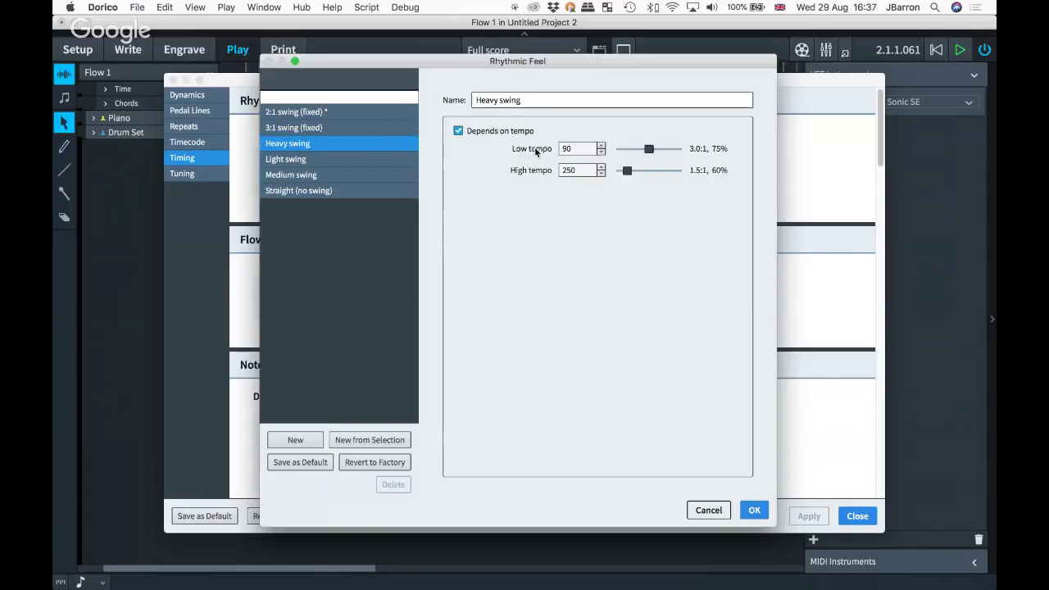
{"action": "left_click", "coordinate": [564, 148]}
{"action": "left_click", "coordinate": [562, 170]}
{"action": "left_click", "coordinate": [721, 511]}
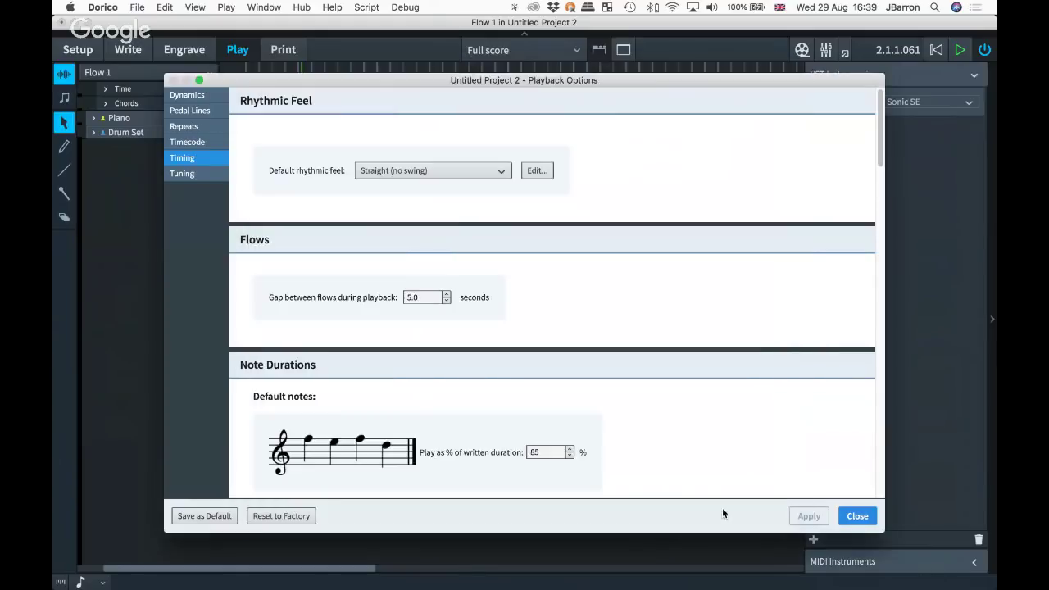
{"action": "left_click", "coordinate": [857, 516]}
- In Write mode, add a Straight (no swing) rhythmic feel to the Drum Set only, from the start of bar 2
{"action": "key", "text": "super+2"}
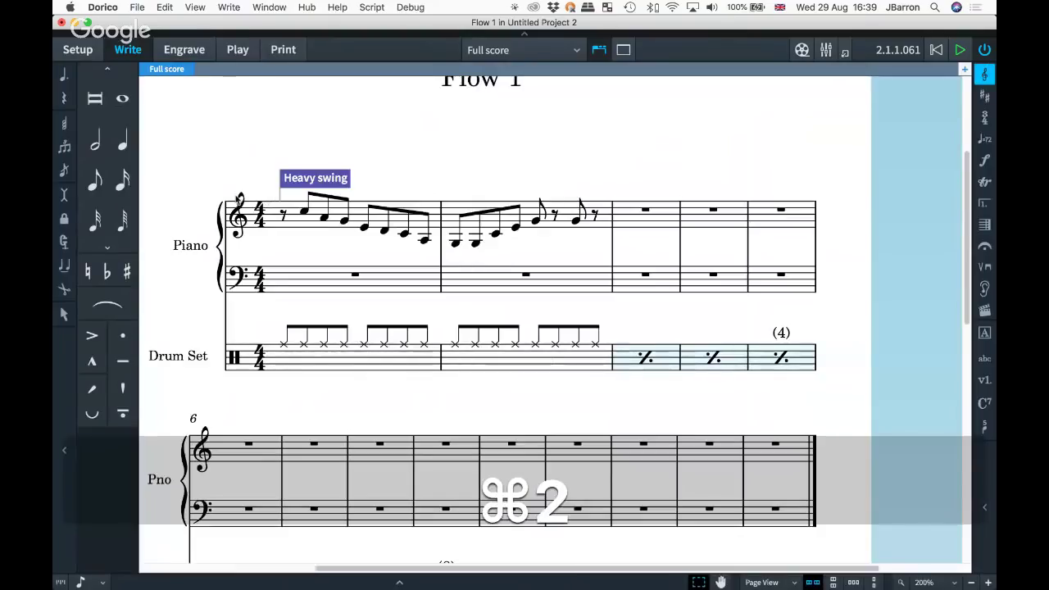
{"action": "left_click", "coordinate": [454, 344]}
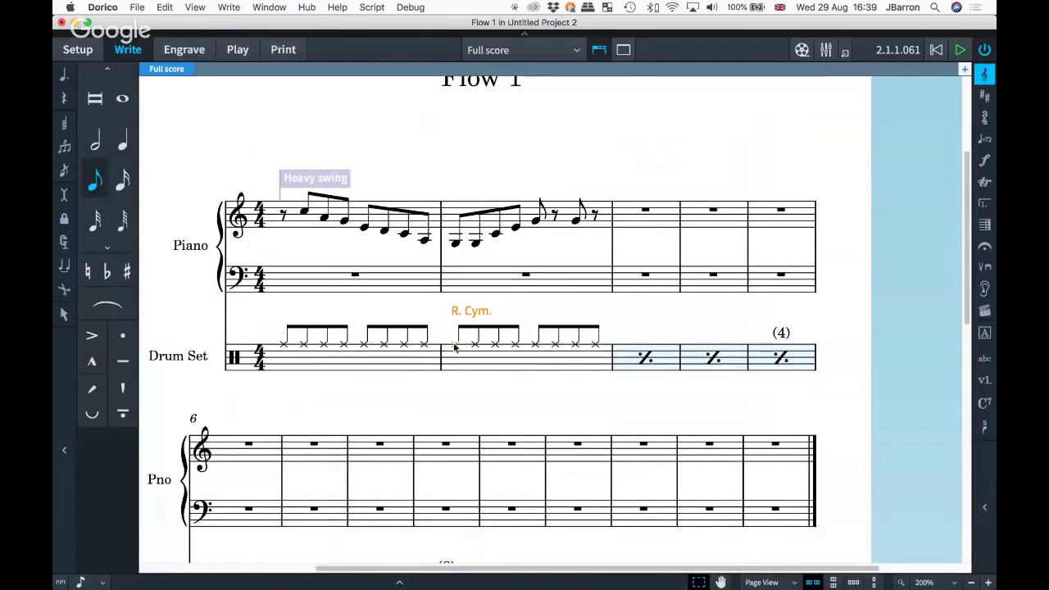
{"action": "key", "text": "shift"}
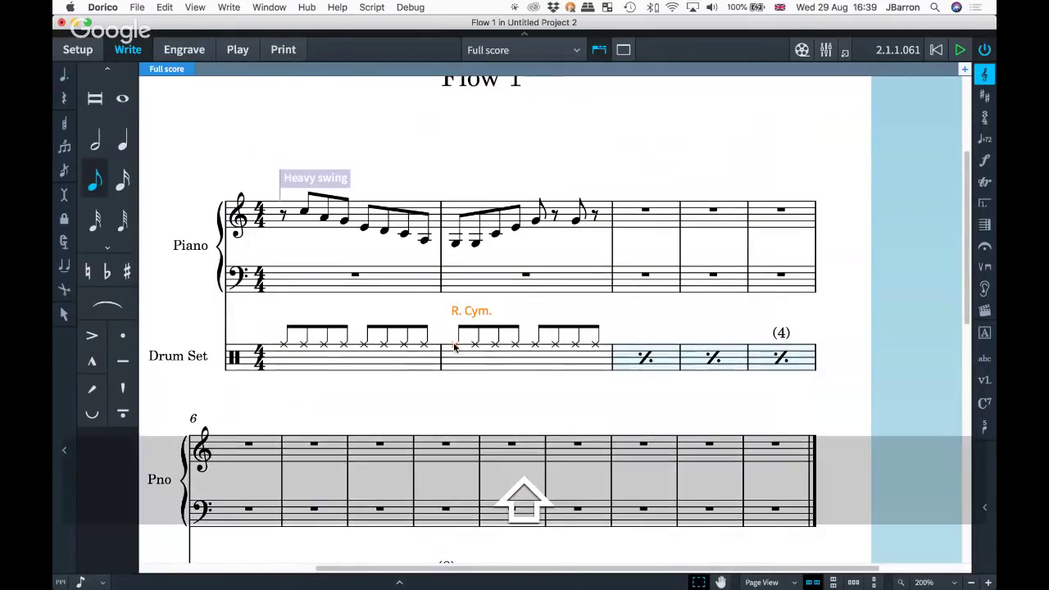
{"action": "key", "text": "shift+t"}
{"action": "type", "text": "Stra"}
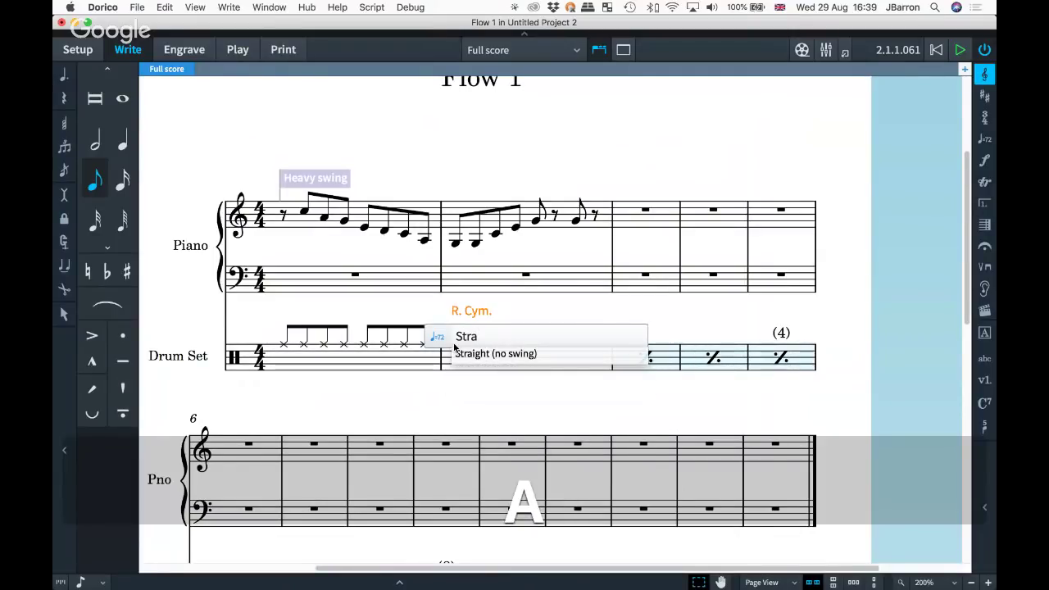
{"action": "key", "text": "Down"}
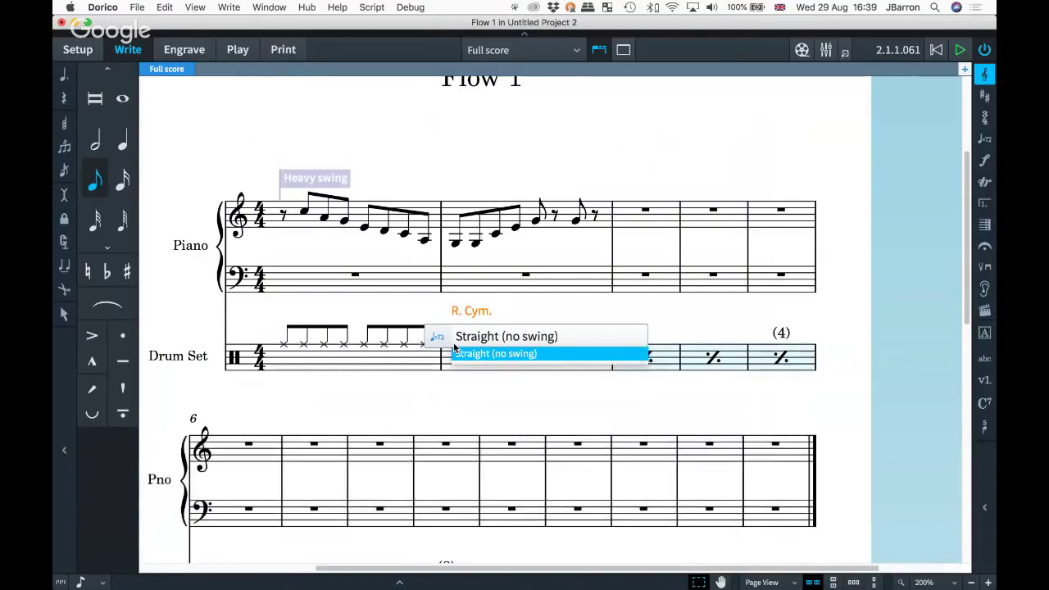
{"action": "key", "text": "alt+Return"}
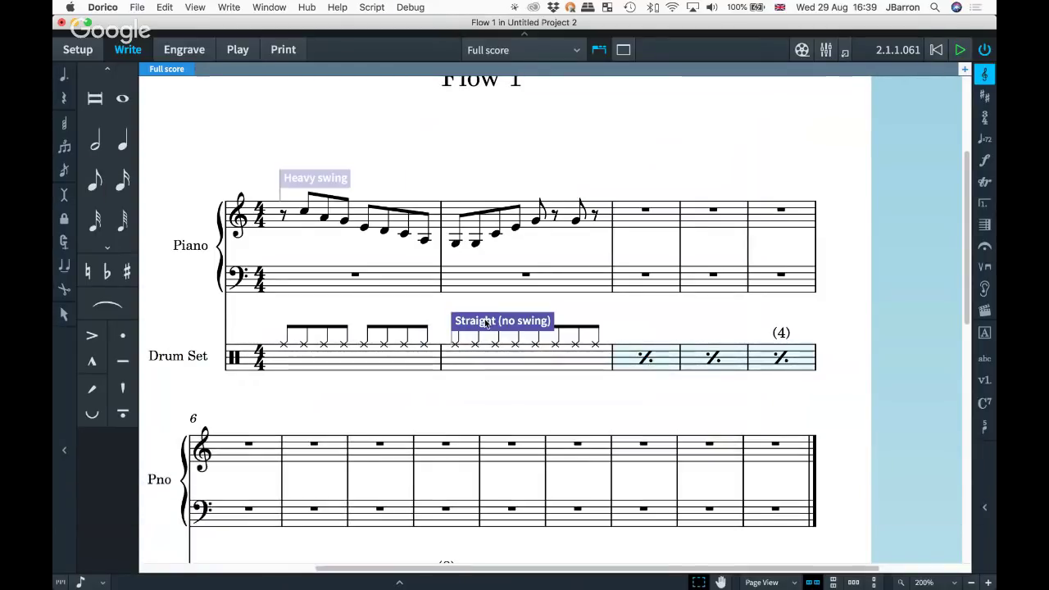
- Play the flow from the first piano rest to hear swung piano against the straight drums
{"action": "left_click", "coordinate": [470, 378]}
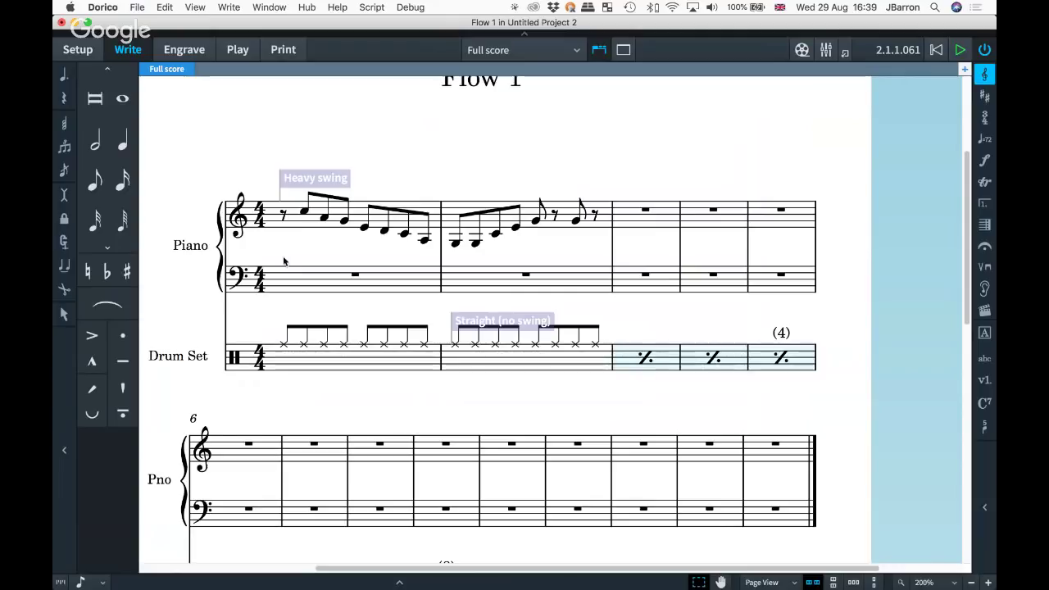
{"action": "left_click", "coordinate": [284, 215]}
{"action": "key", "text": "p"}
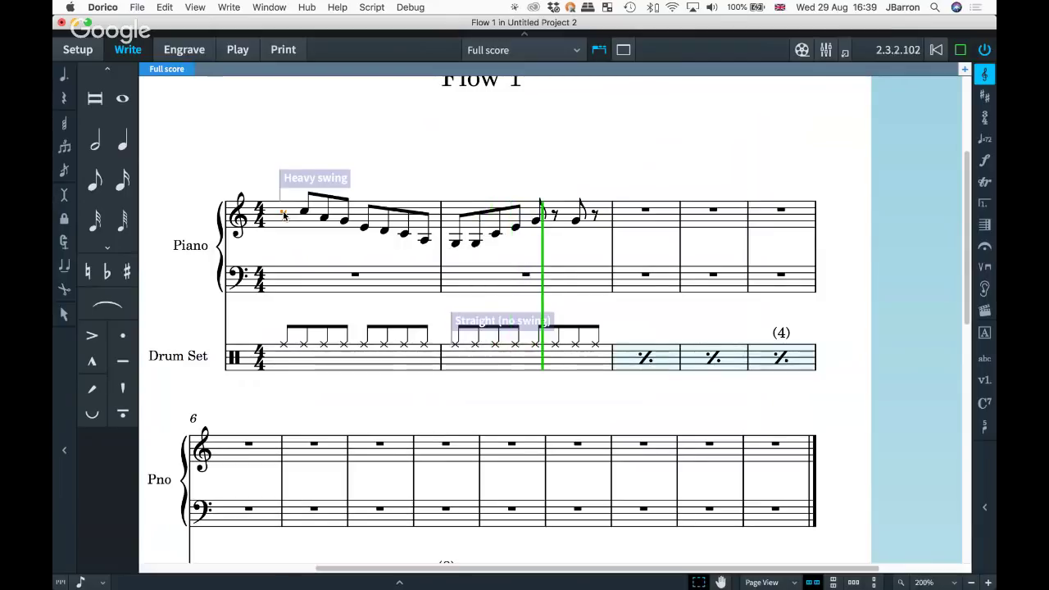
- Stop playback, select the Drum Set's Straight (no swing) signpost to point it out, and clear the selection
{"action": "key", "text": "space"}
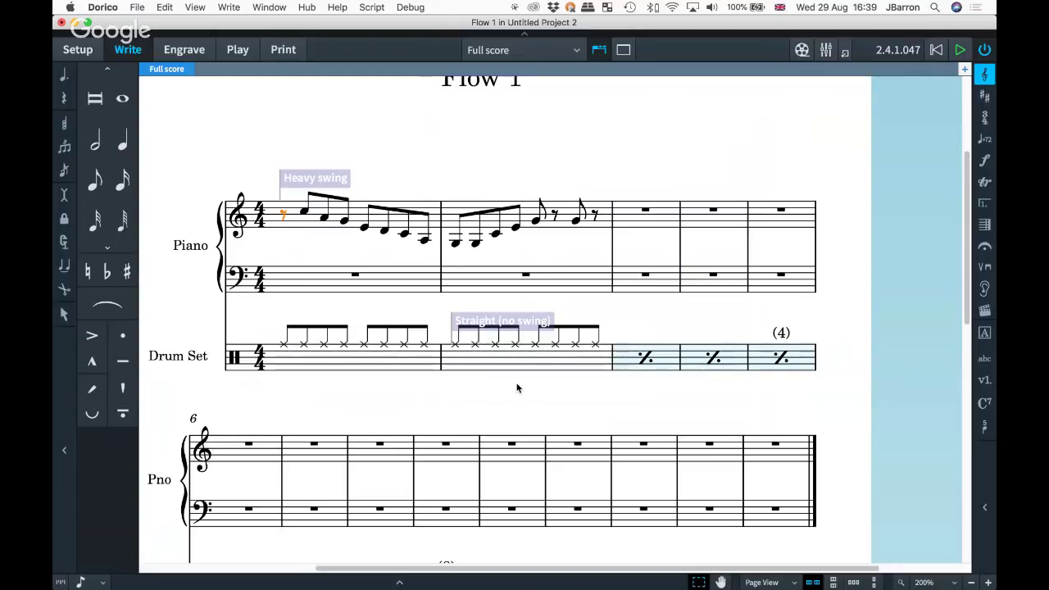
{"action": "left_click", "coordinate": [524, 322]}
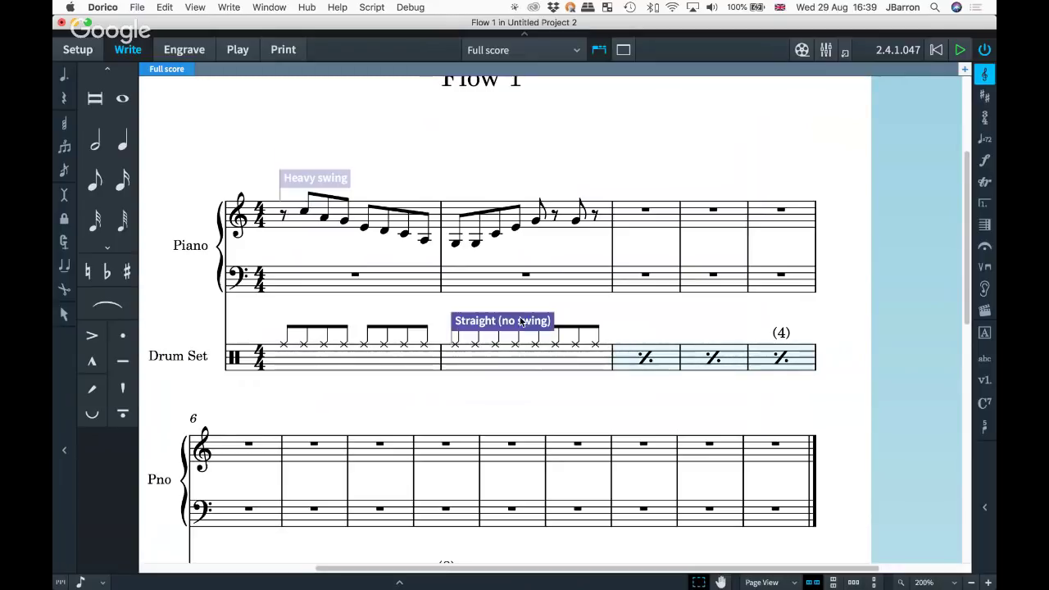
{"action": "left_click", "coordinate": [430, 307]}
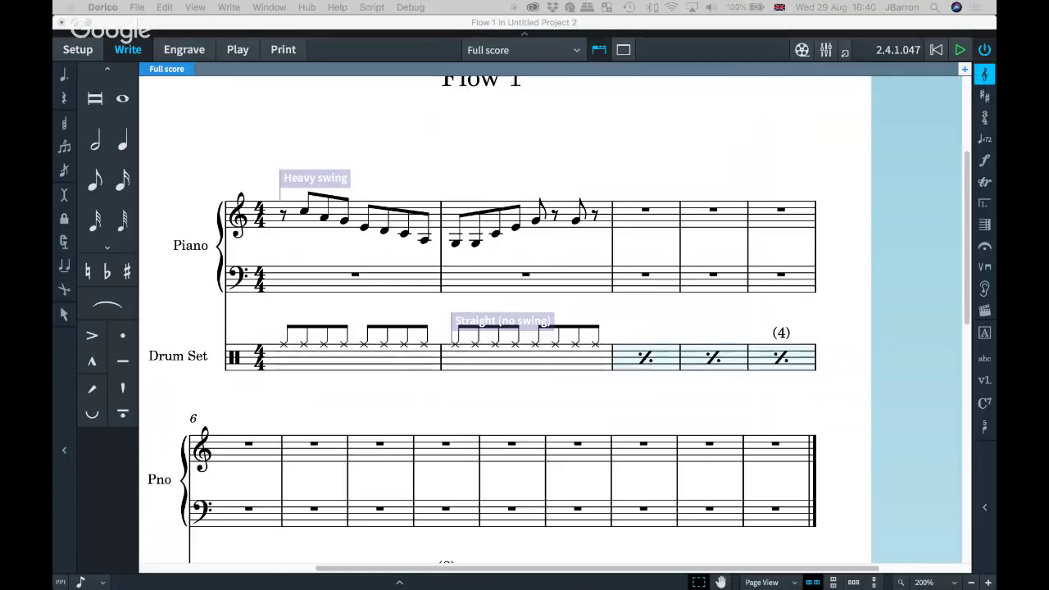
{"action": "left_click", "coordinate": [552, 256]}
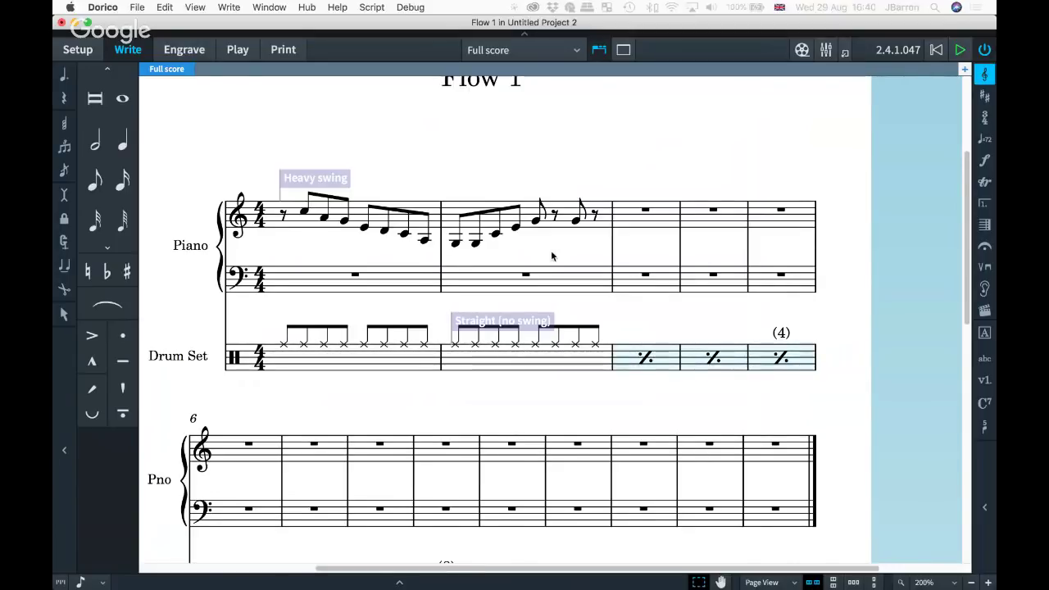
- View the Piano part layout to examine how its trailing empty bars are shown, and return to the full score
{"action": "scroll", "coordinate": [551, 256], "scroll_direction": "down", "scroll_amount": 5}
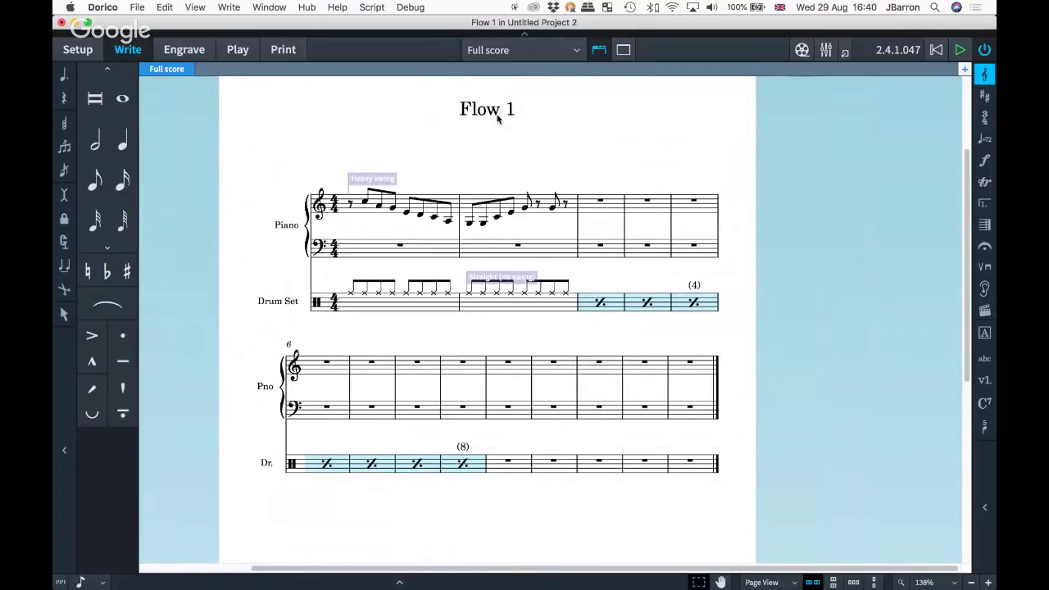
{"action": "left_click", "coordinate": [406, 214]}
{"action": "key", "text": "w"}
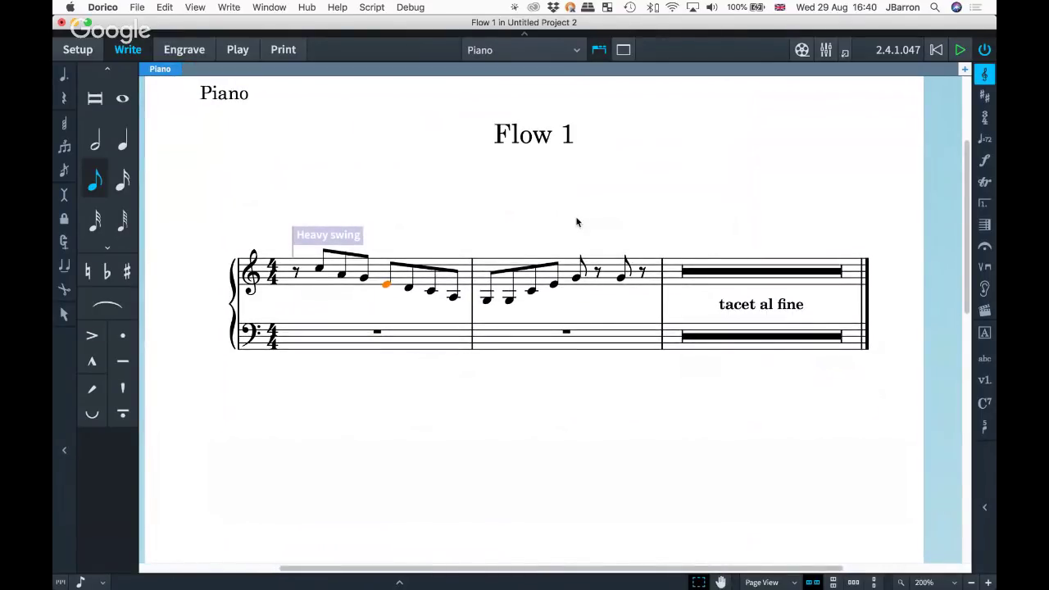
{"action": "key", "text": "w"}
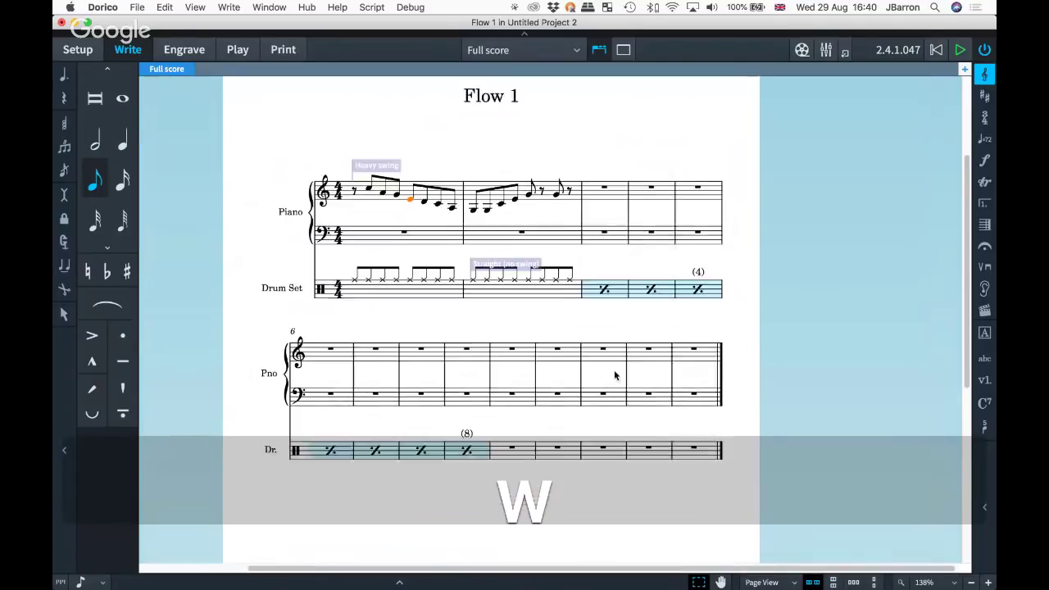
- Enter quarter notes D, E and F from the start of bar 12 in the piano's upper staff
{"action": "double_click", "coordinate": [602, 349]}
{"action": "key", "text": "6"}
{"action": "key", "text": "d"}
{"action": "key", "text": "e"}
{"action": "key", "text": "super+z"}
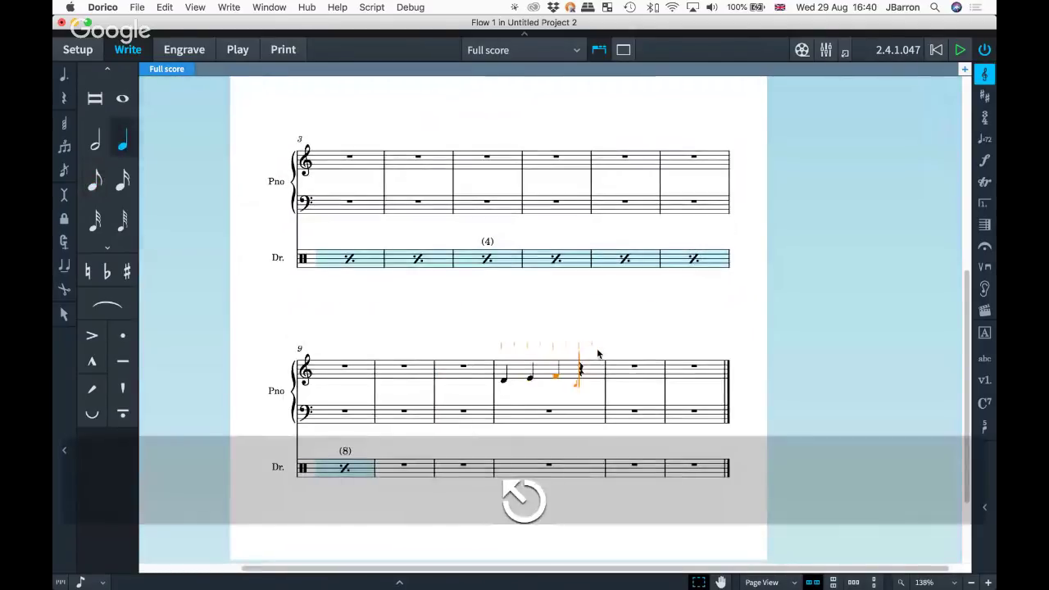
- Open the Piano part layout and inspect the bar count of the multi-bar rest between bar 2 and bar 12
{"action": "key", "text": "w"}
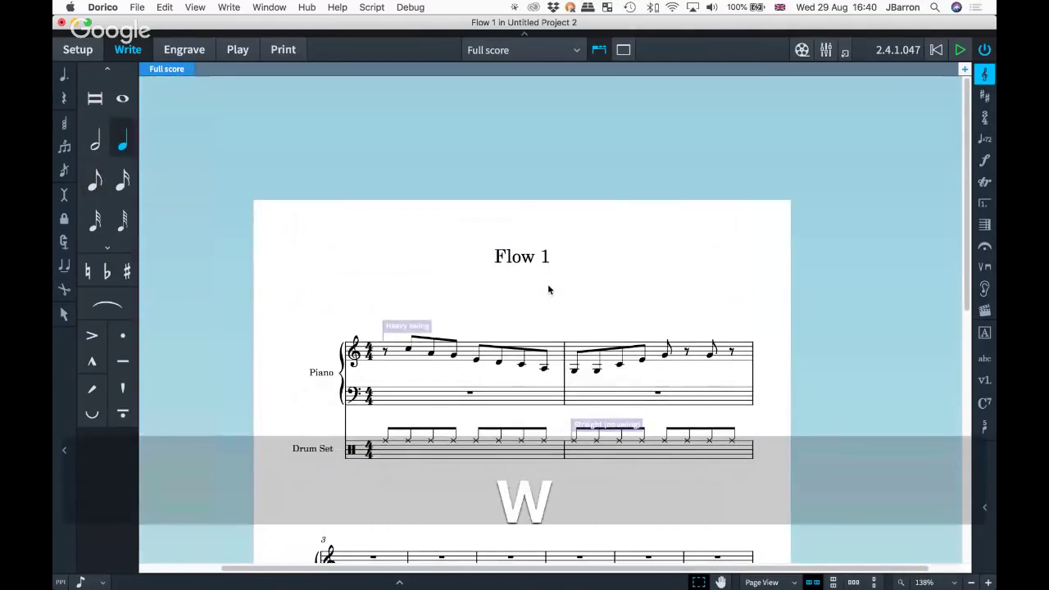
{"action": "key", "text": "w"}
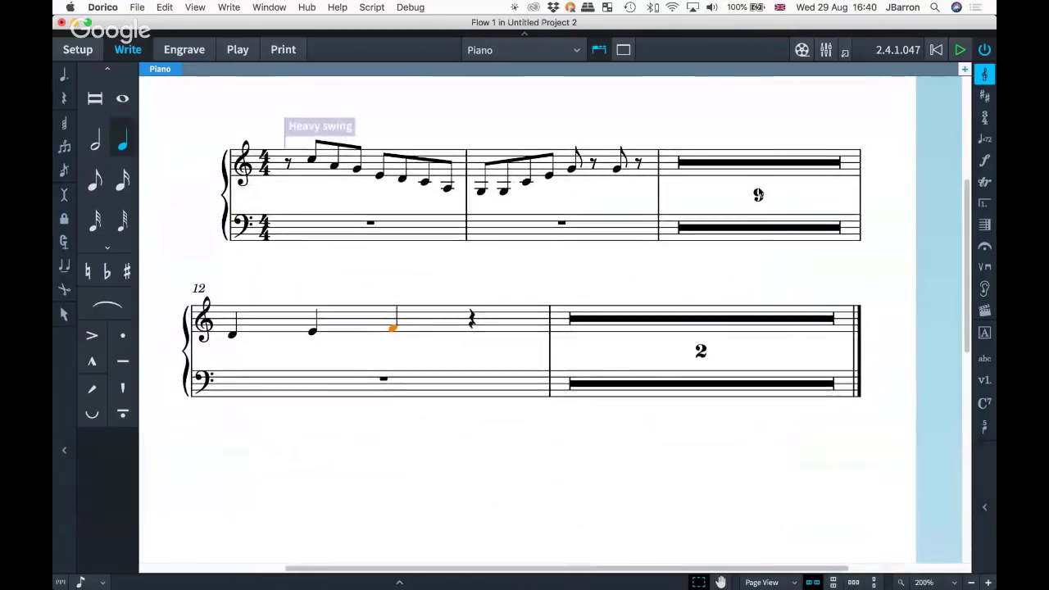
{"action": "left_click", "coordinate": [760, 194]}
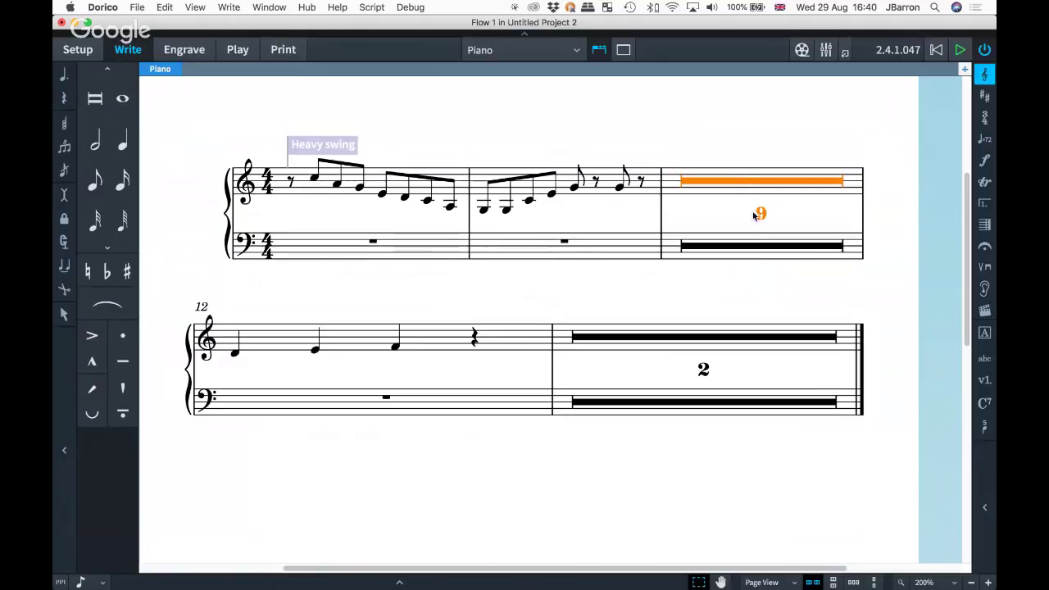
{"action": "key", "text": "Escape"}
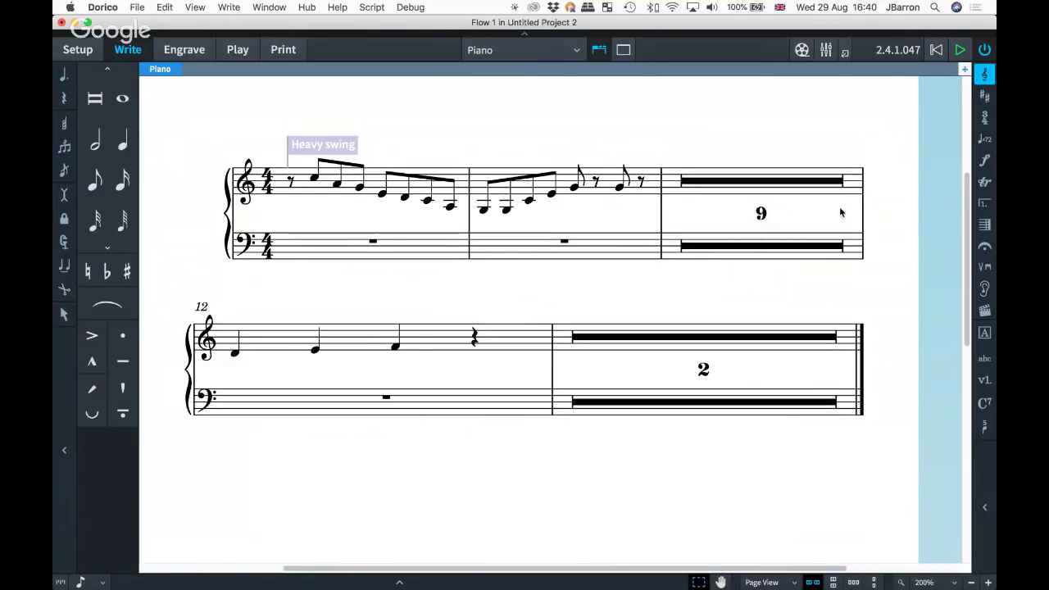
- In the Rests engraving options, set the bar count on grand staff instruments to Show above each staff, and apply it
{"action": "scroll", "coordinate": [839, 212], "scroll_direction": "up", "scroll_amount": 1}
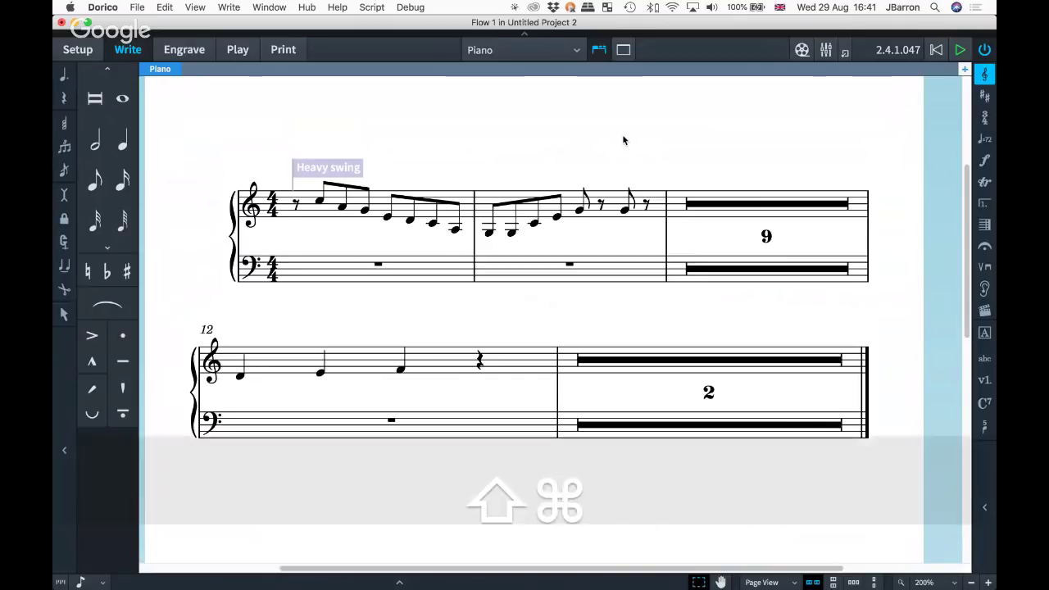
{"action": "key", "text": "shift+super+e"}
{"action": "scroll", "coordinate": [194, 383], "scroll_direction": "down", "scroll_amount": 3}
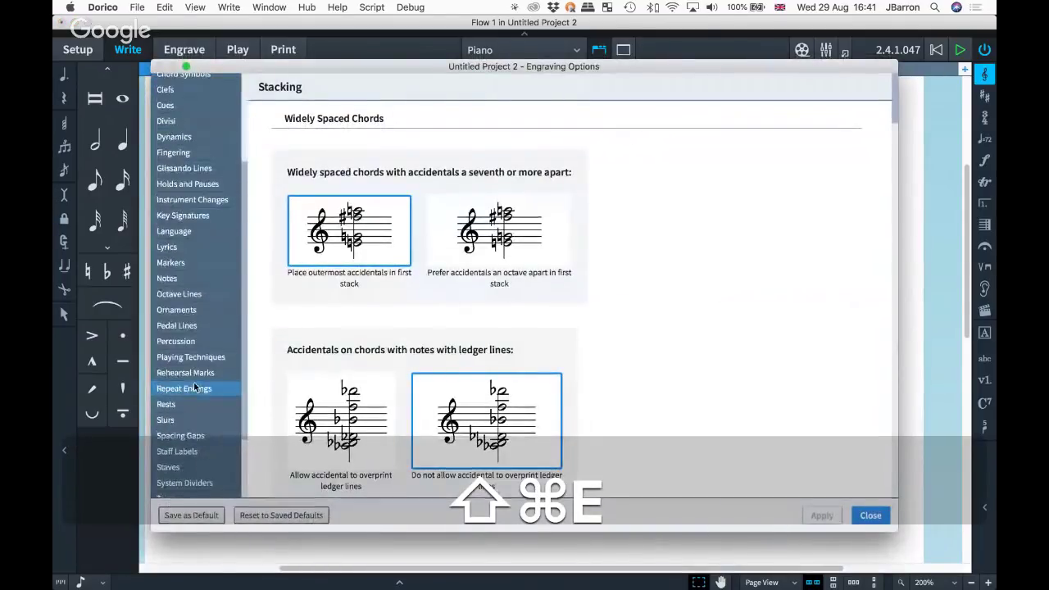
{"action": "left_click", "coordinate": [188, 403]}
{"action": "scroll", "coordinate": [717, 375], "scroll_direction": "down", "scroll_amount": 2}
{"action": "scroll", "coordinate": [717, 375], "scroll_direction": "down", "scroll_amount": 10}
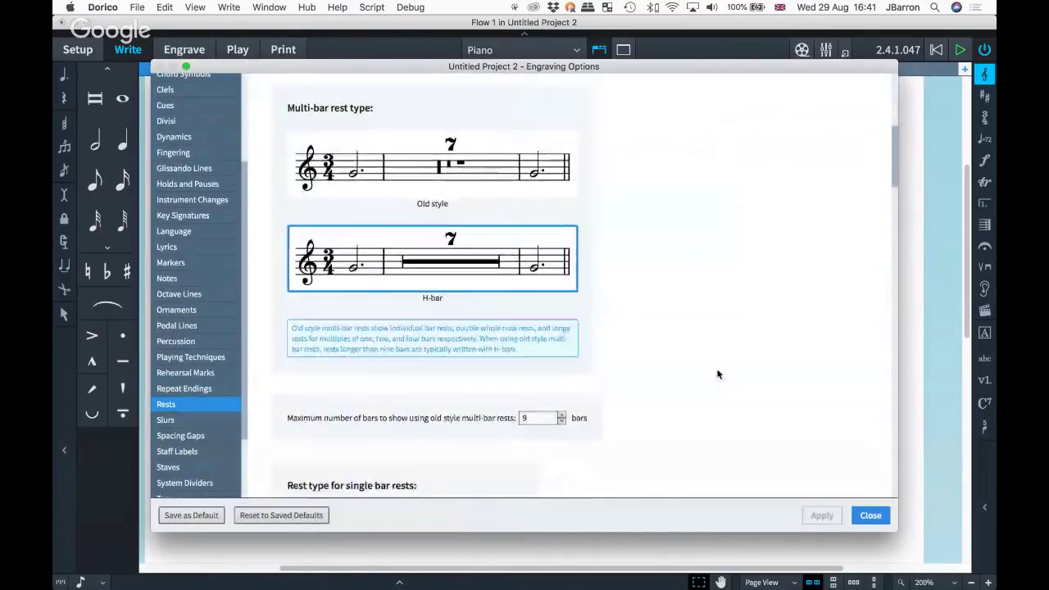
{"action": "scroll", "coordinate": [718, 374], "scroll_direction": "up", "scroll_amount": 1}
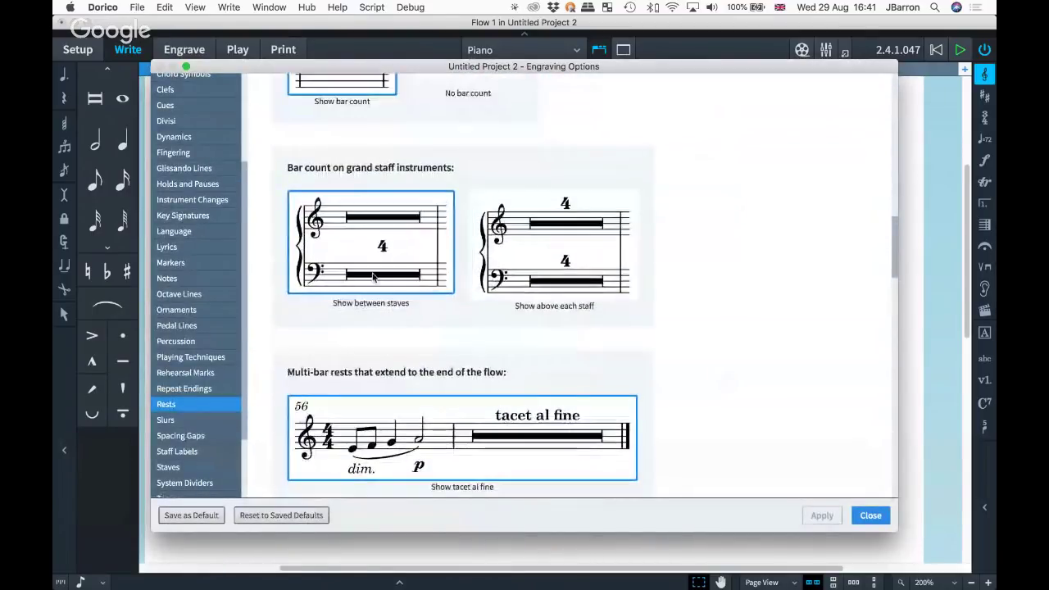
{"action": "left_click", "coordinate": [537, 260]}
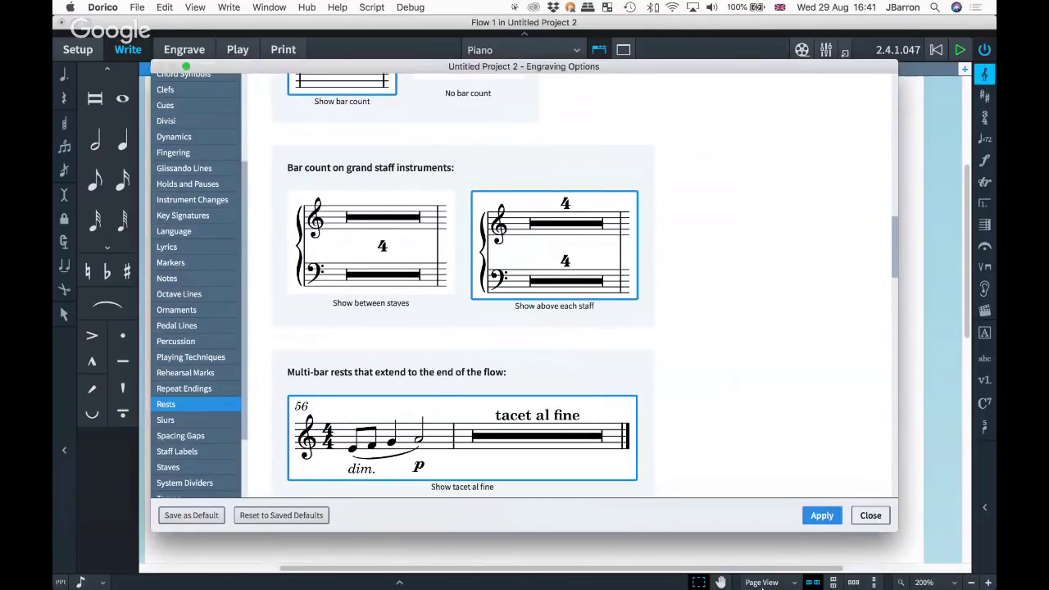
{"action": "left_click", "coordinate": [822, 515]}
{"action": "left_click", "coordinate": [870, 514]}
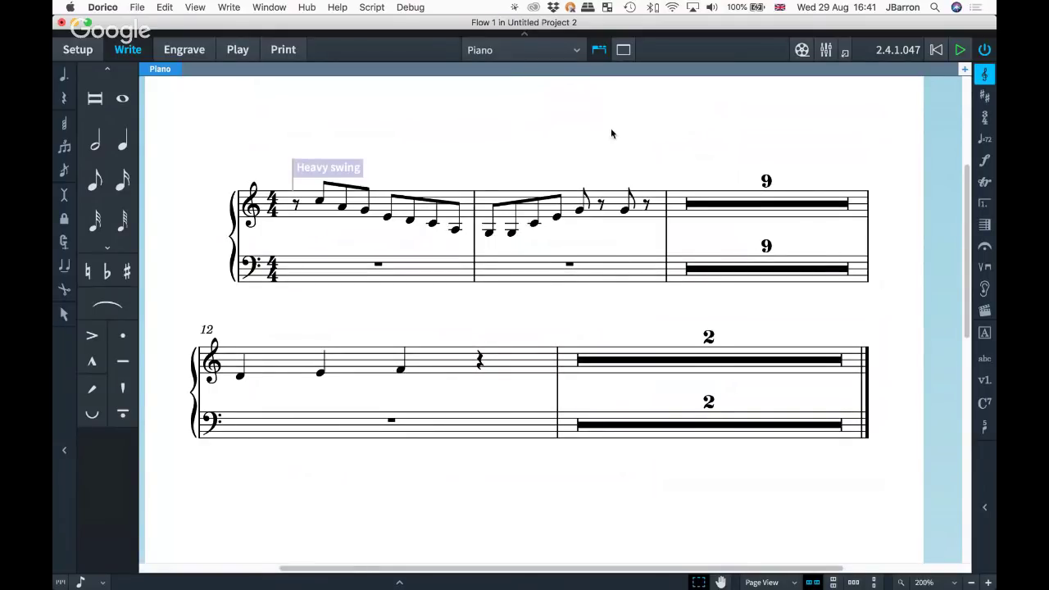
- In Play mode, apply the Silence playback template to the project
{"action": "scroll", "coordinate": [612, 129], "scroll_direction": "up", "scroll_amount": 2}
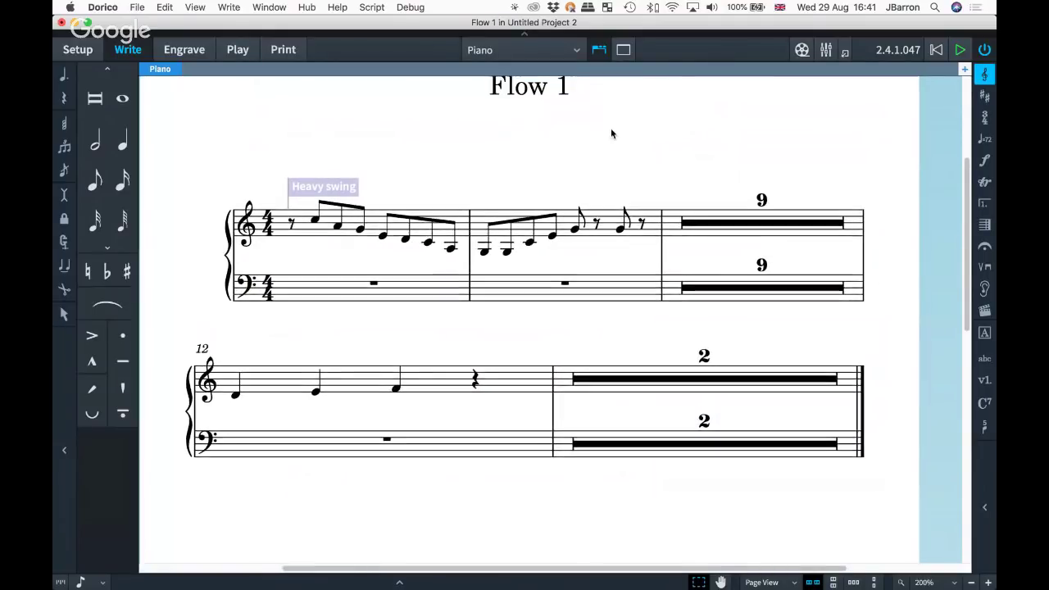
{"action": "left_click", "coordinate": [235, 48]}
{"action": "left_click", "coordinate": [226, 8]}
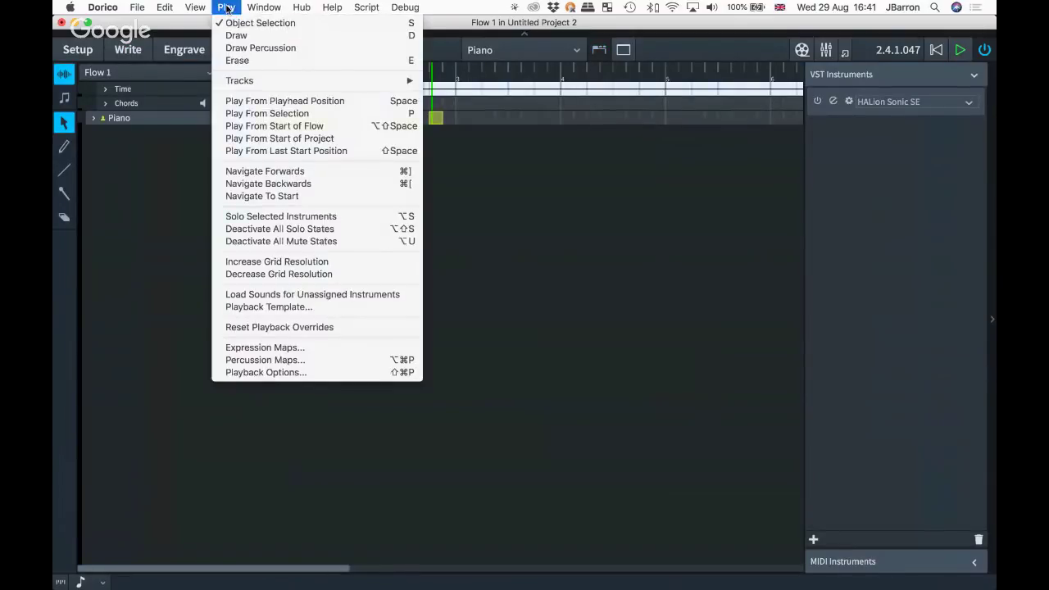
{"action": "left_click", "coordinate": [244, 306]}
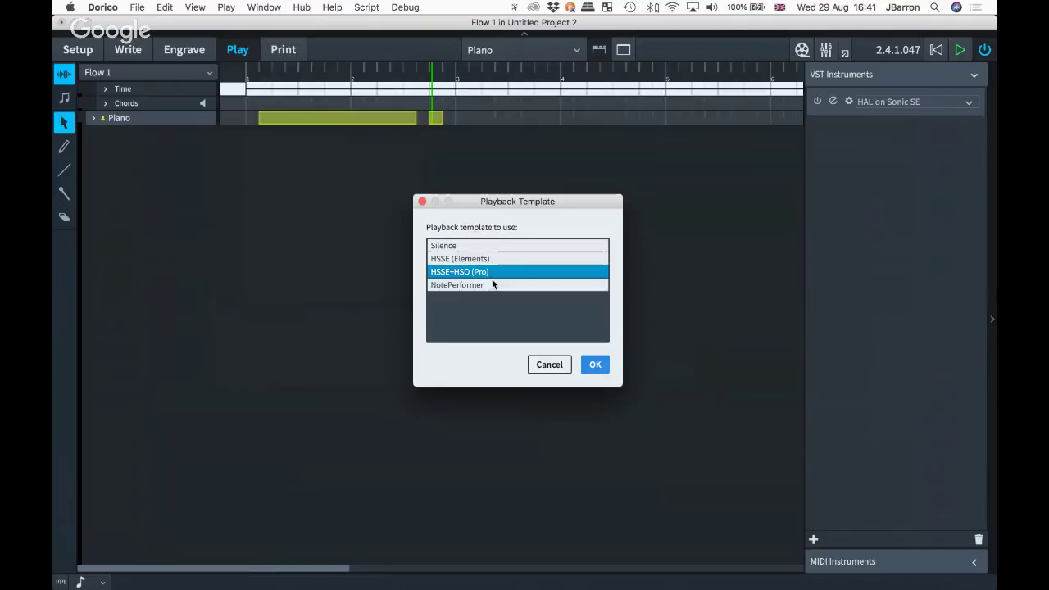
{"action": "left_click", "coordinate": [469, 245]}
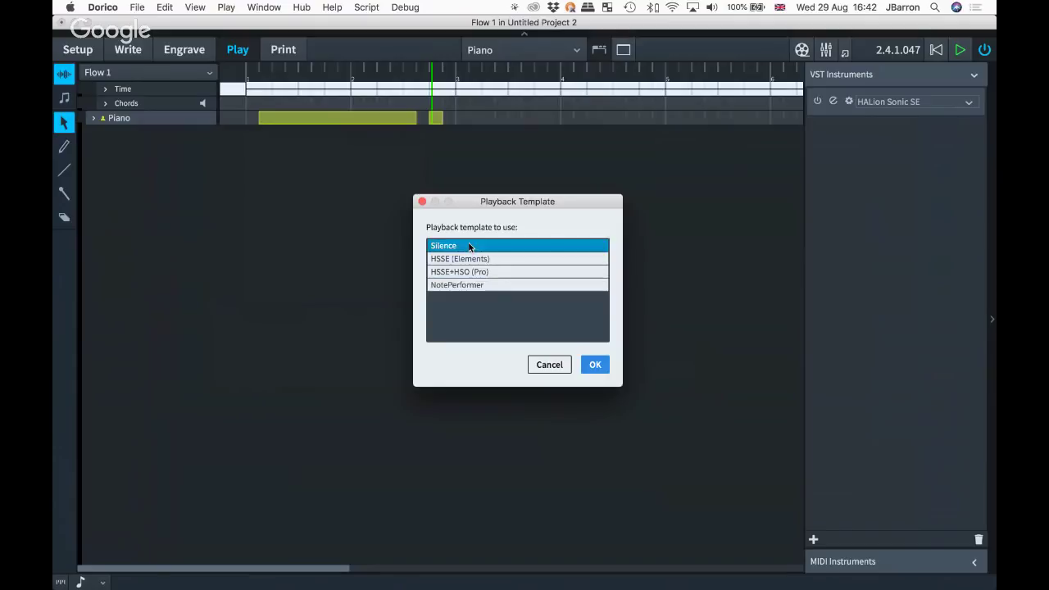
{"action": "left_click", "coordinate": [596, 365]}
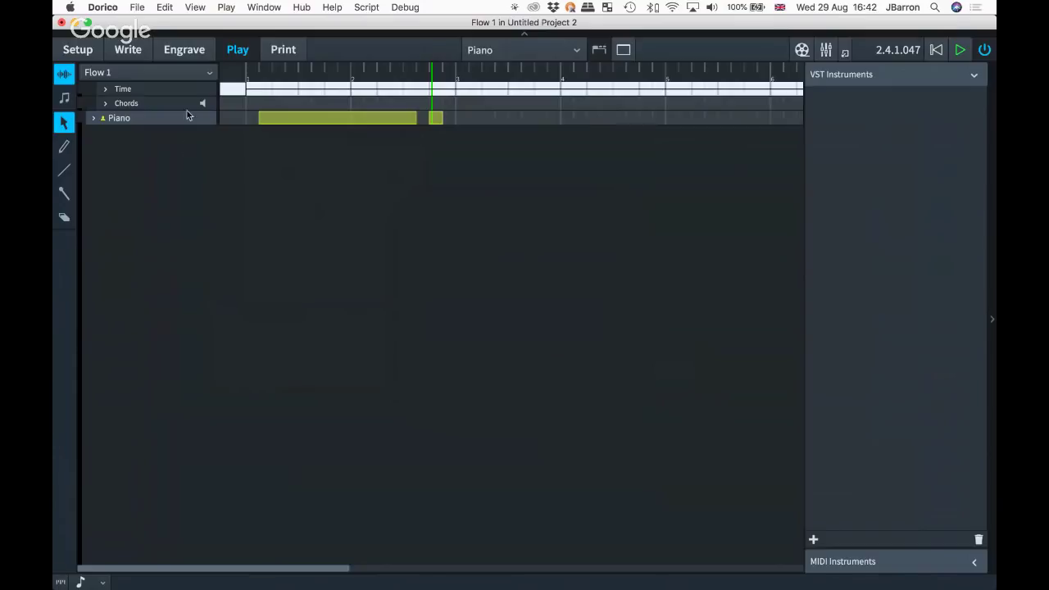
- Switch the project's playback template to HSSE+HSO (Pro)
{"action": "left_click", "coordinate": [225, 7]}
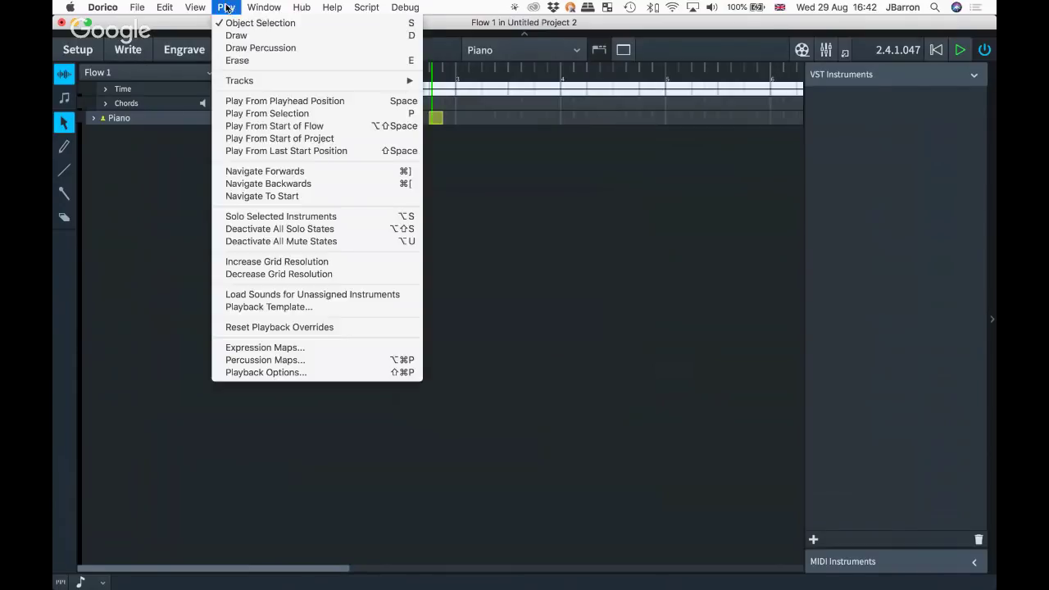
{"action": "left_click", "coordinate": [251, 374]}
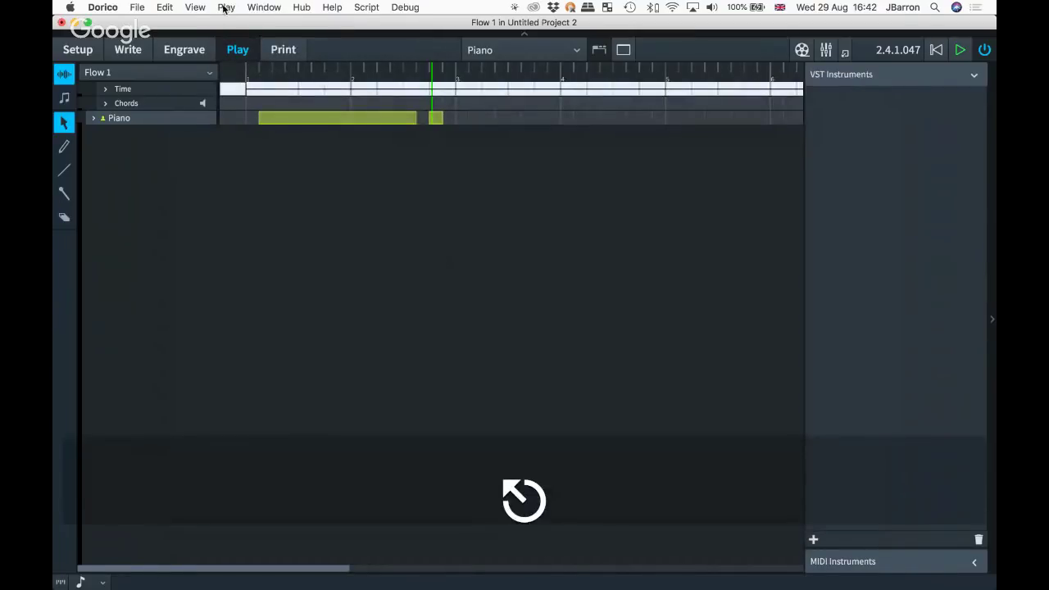
{"action": "left_click", "coordinate": [226, 8]}
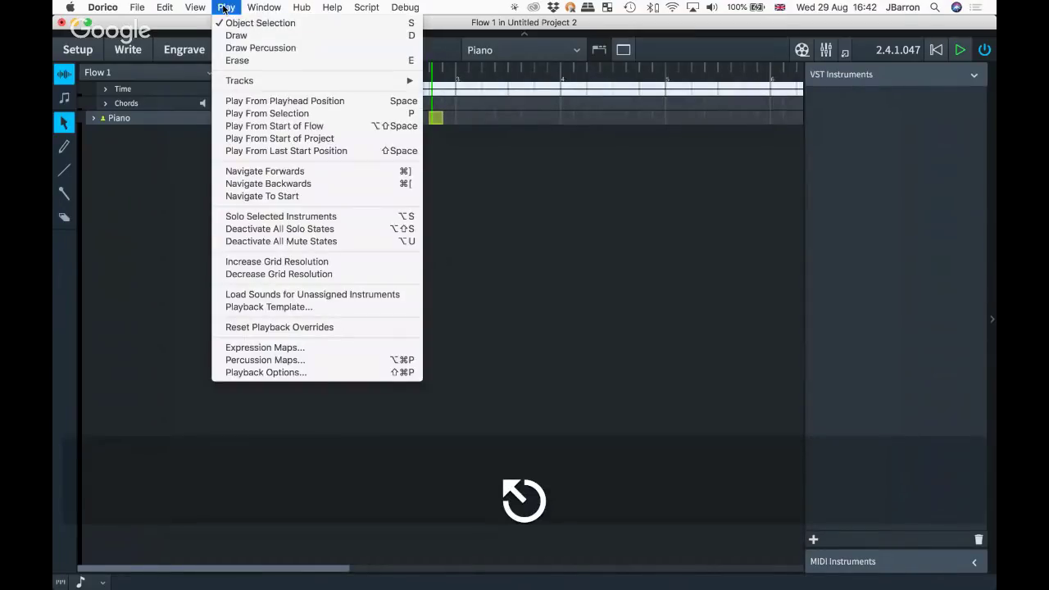
{"action": "left_click", "coordinate": [268, 308]}
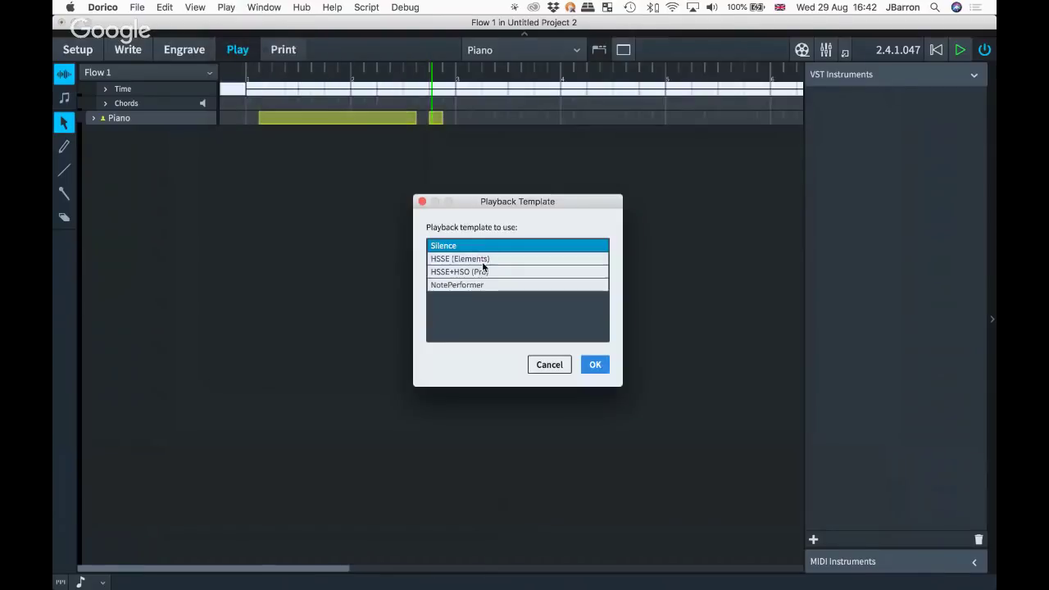
{"action": "left_click", "coordinate": [479, 271]}
{"action": "left_click", "coordinate": [591, 362]}
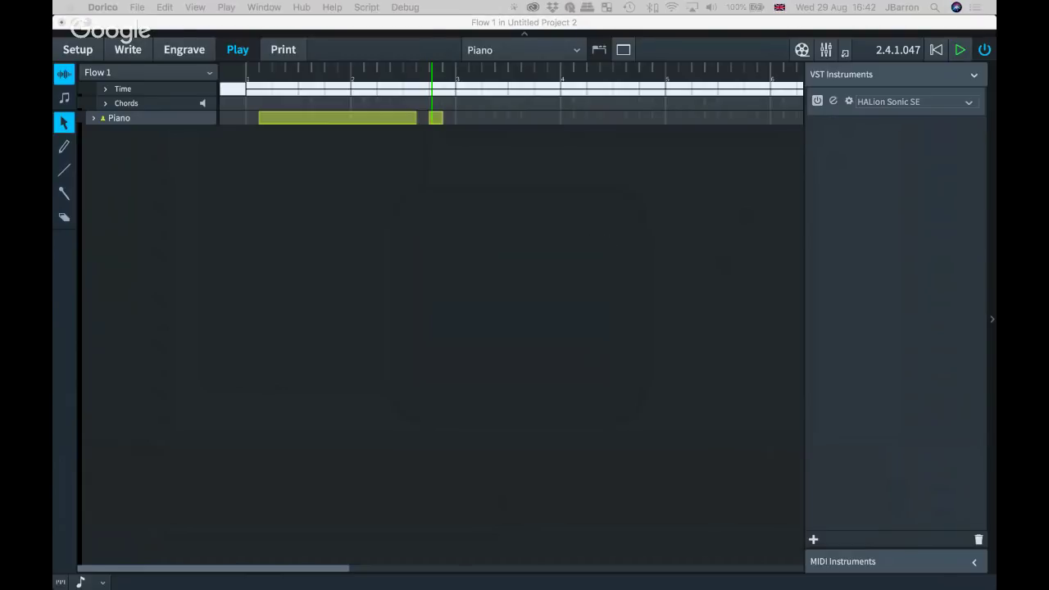
- Examine the pitch of A4 setting in the Tuning playback options and close the dialog
{"action": "key", "text": "shift+super+p"}
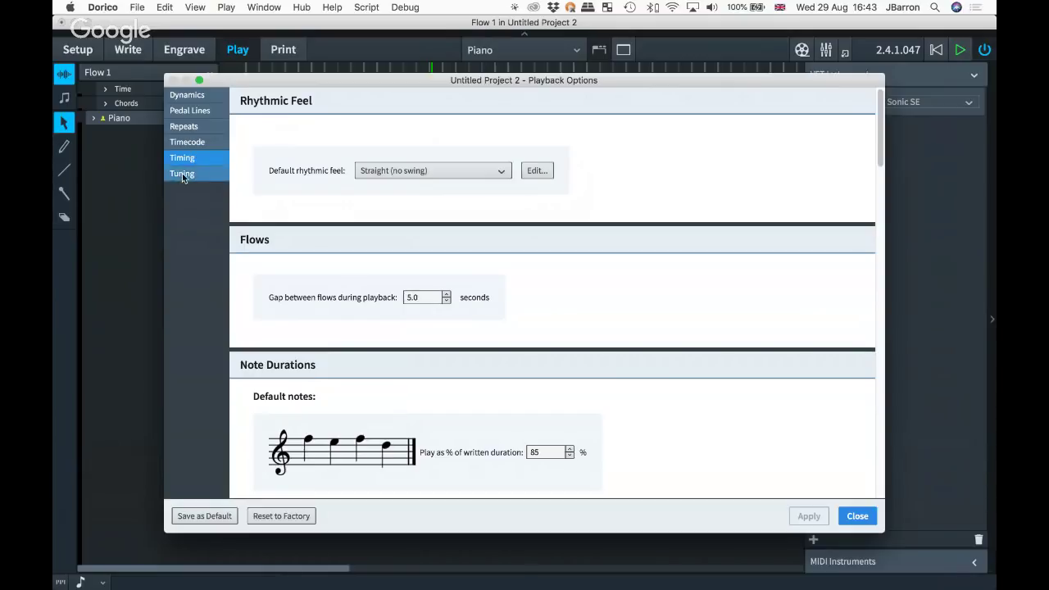
{"action": "left_click", "coordinate": [188, 175]}
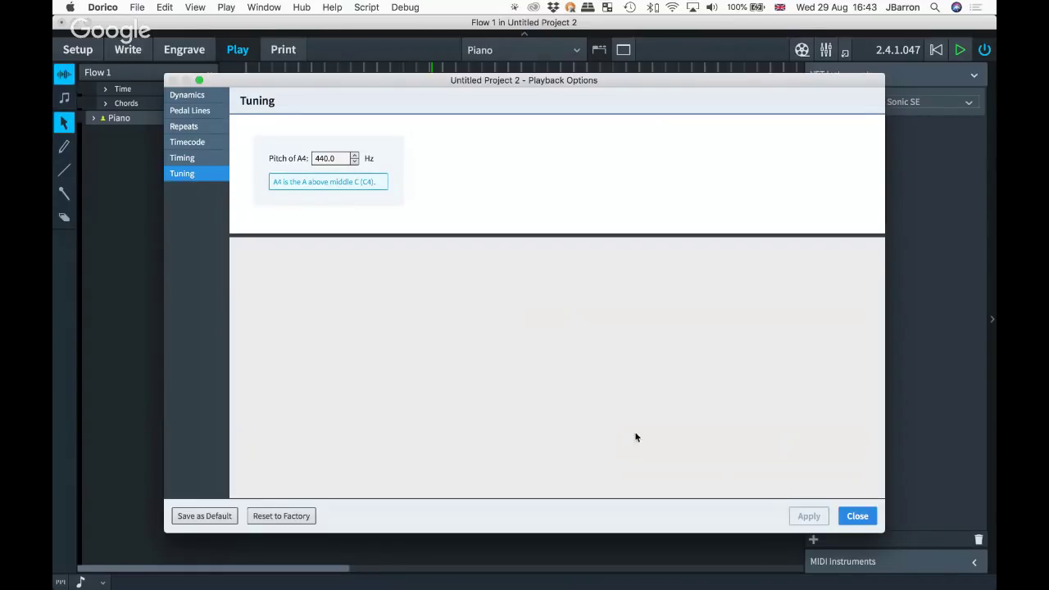
{"action": "left_click", "coordinate": [854, 517]}
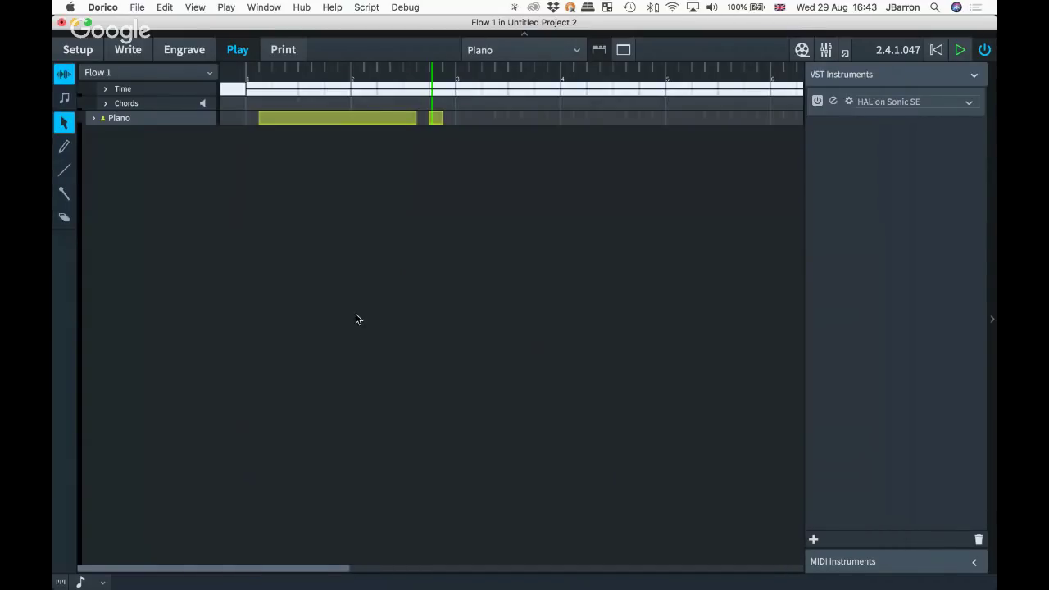
- Show the Video Track and the Marker Track in Play mode
{"action": "left_click", "coordinate": [231, 8]}
{"action": "mouse_move", "coordinate": [257, 84]}
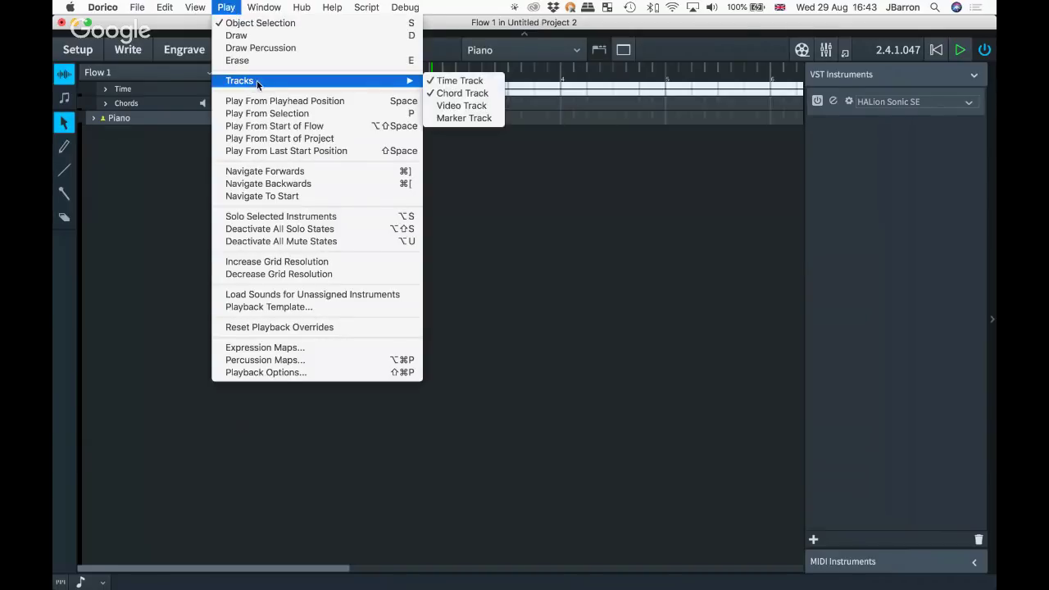
{"action": "left_click", "coordinate": [461, 106]}
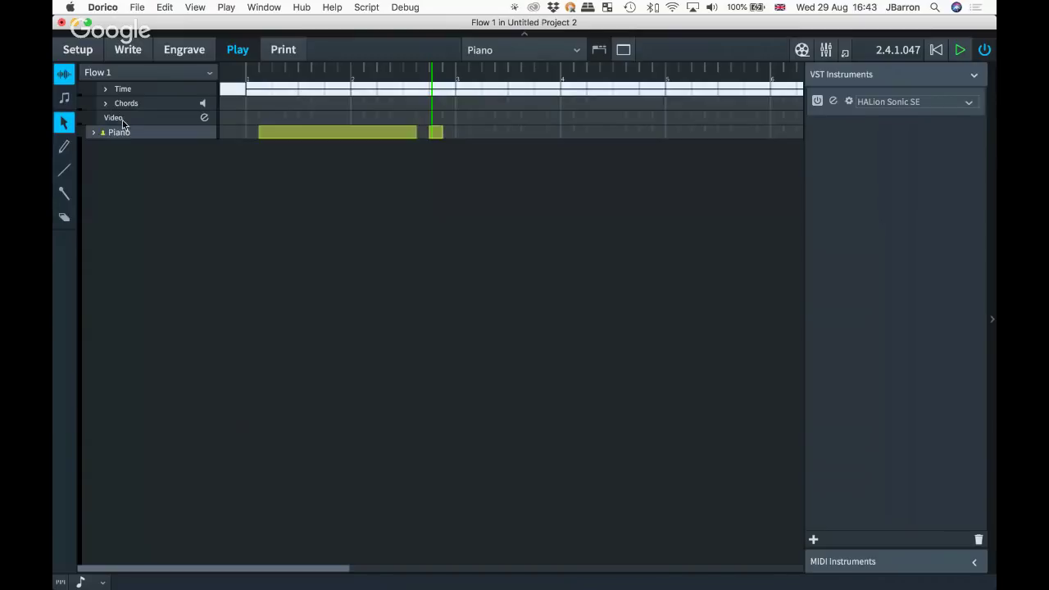
{"action": "left_click", "coordinate": [216, 7]}
{"action": "mouse_move", "coordinate": [246, 80]}
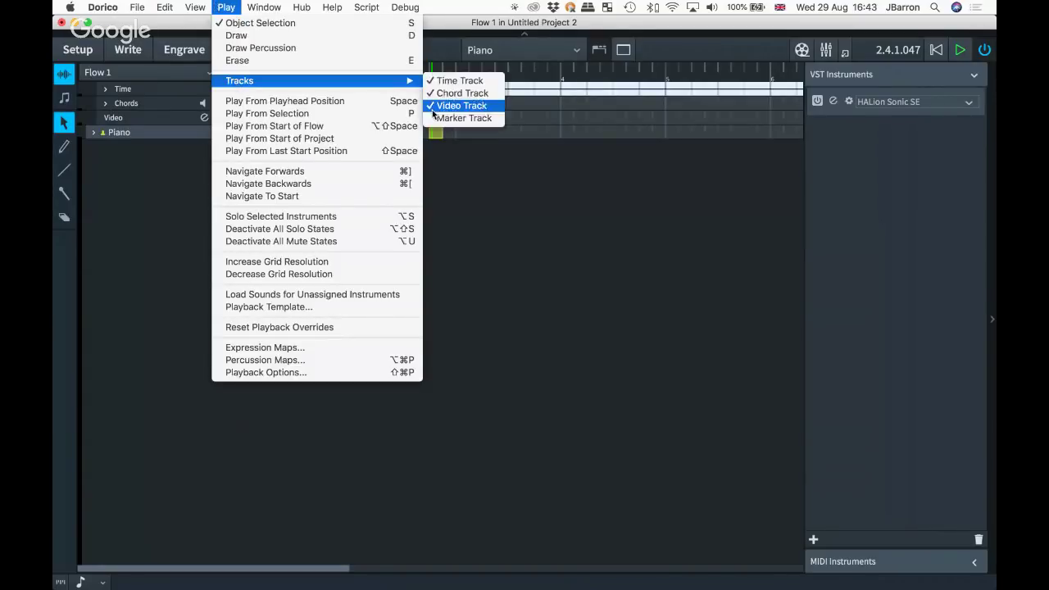
{"action": "left_click", "coordinate": [461, 116]}
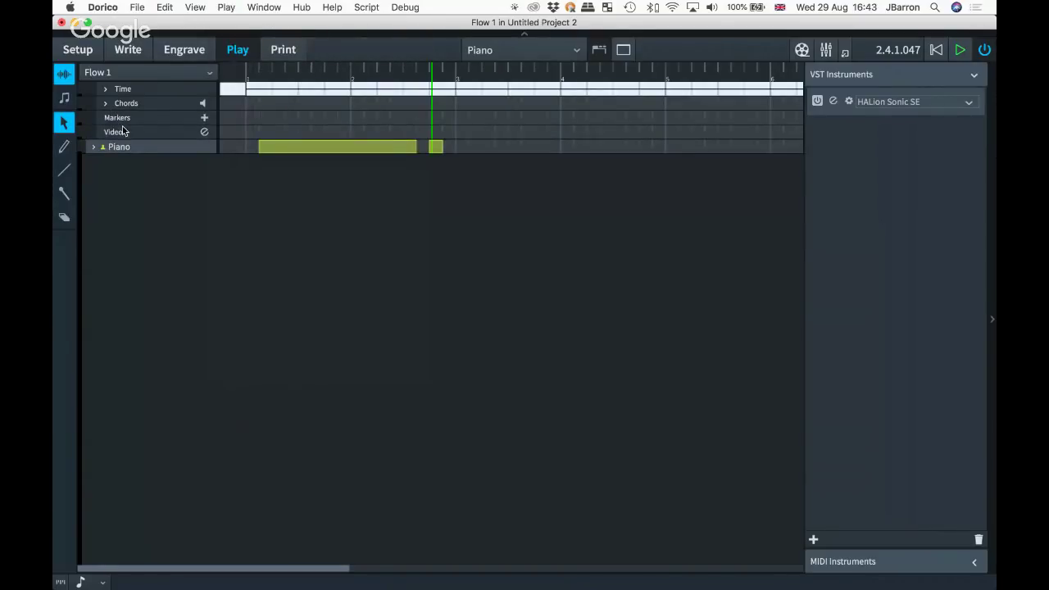
- Add a marker at the playhead position in the Markers track
{"action": "left_click", "coordinate": [205, 118]}
{"action": "left_click", "coordinate": [117, 149]}
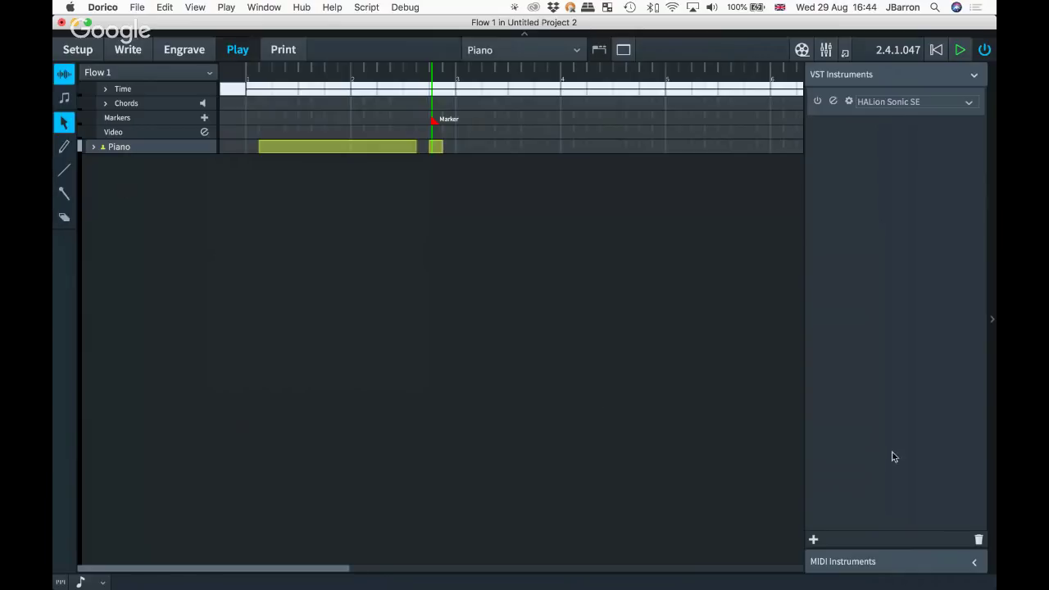
{"action": "left_click", "coordinate": [517, 347]}
- In Preferences, turn the warning for projects last saved in an earlier or later version on and back off, and close the dialog
{"action": "key", "text": "super+comma"}
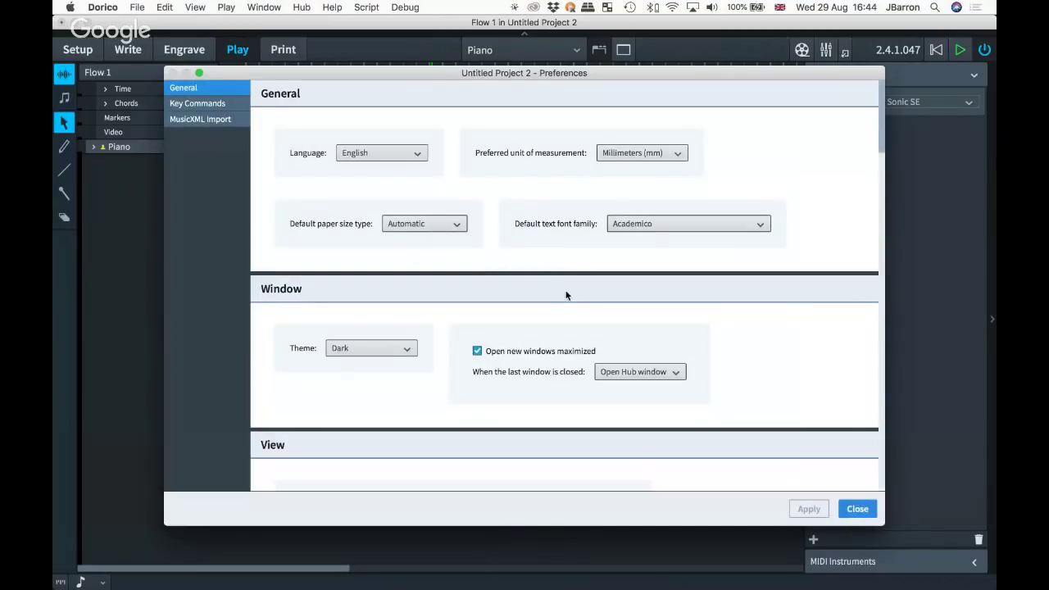
{"action": "scroll", "coordinate": [521, 314], "scroll_direction": "down", "scroll_amount": 10}
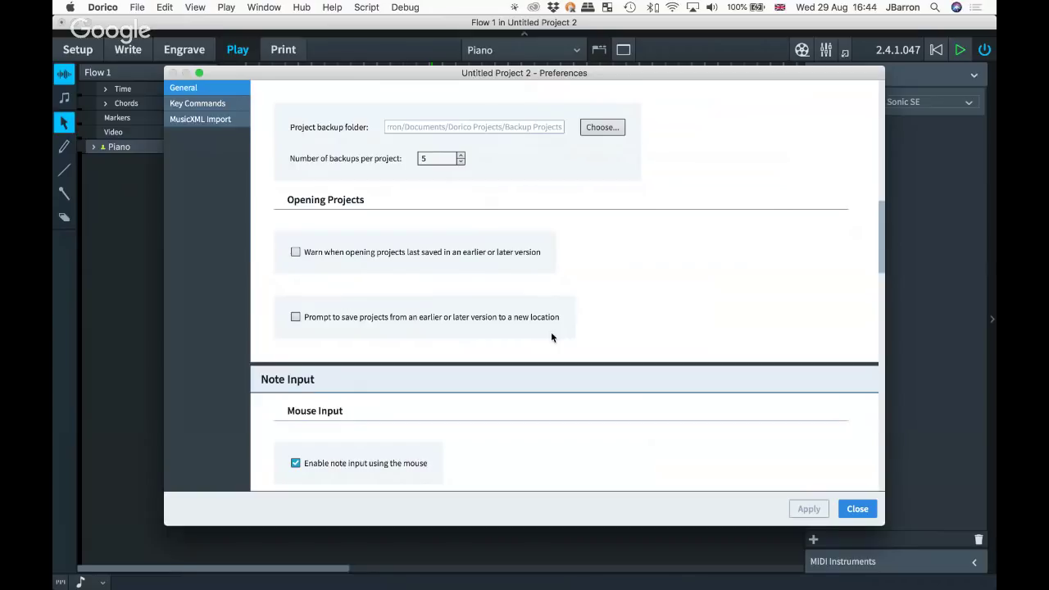
{"action": "left_click", "coordinate": [333, 254]}
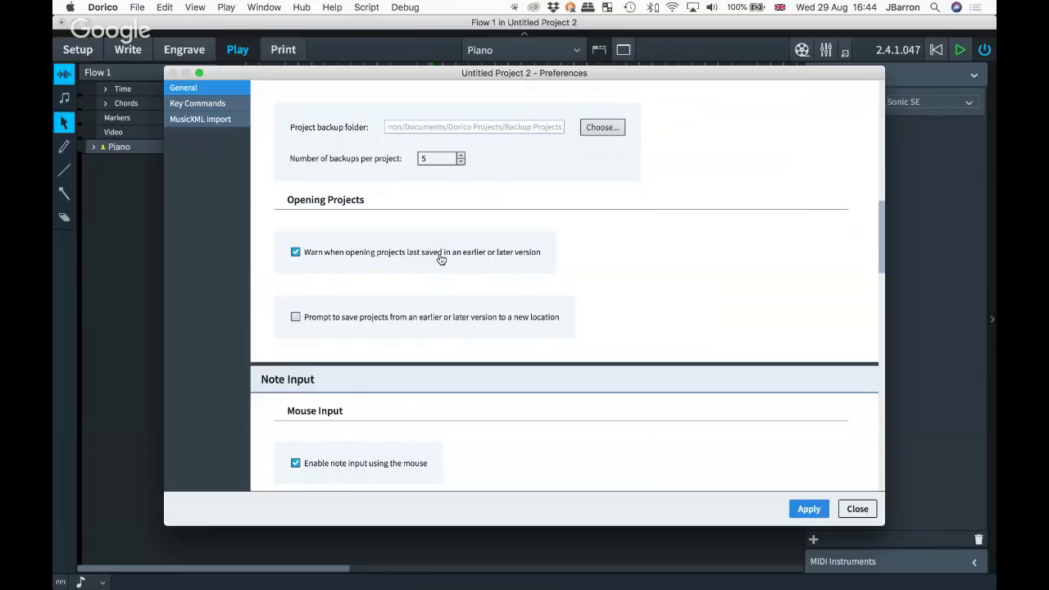
{"action": "left_click", "coordinate": [440, 257]}
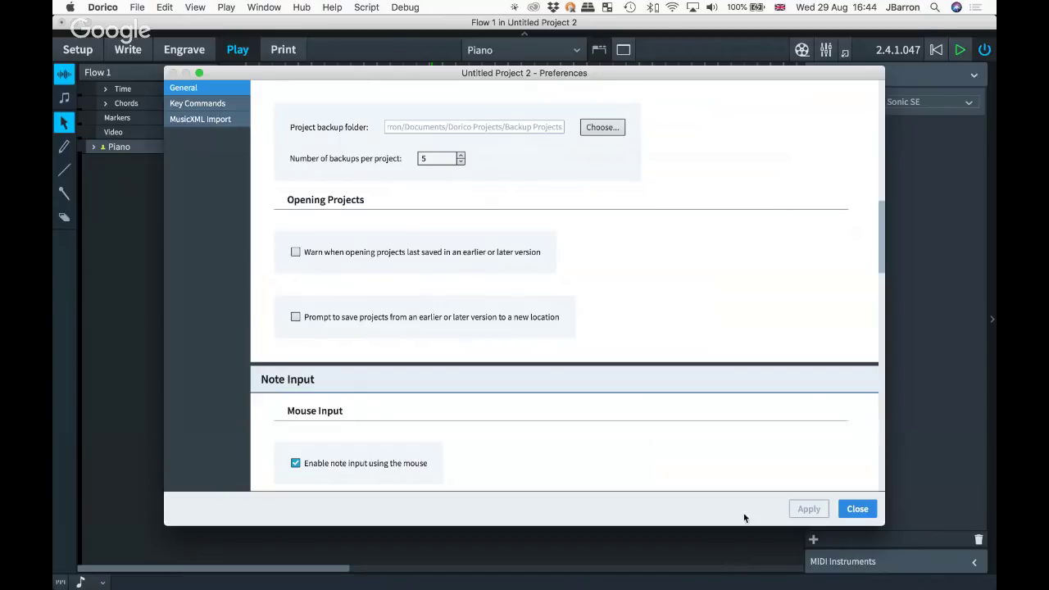
{"action": "left_click", "coordinate": [856, 509]}
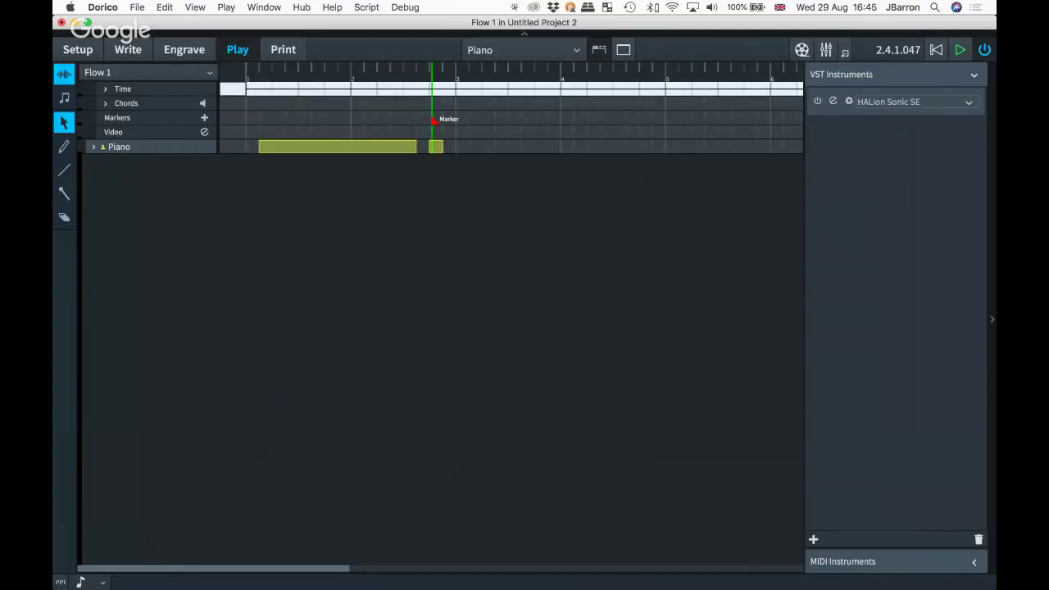
- In Write mode, add a slash region over the first two bars of the piano's upper staff
{"action": "left_click", "coordinate": [127, 49]}
{"action": "left_click", "coordinate": [393, 205]}
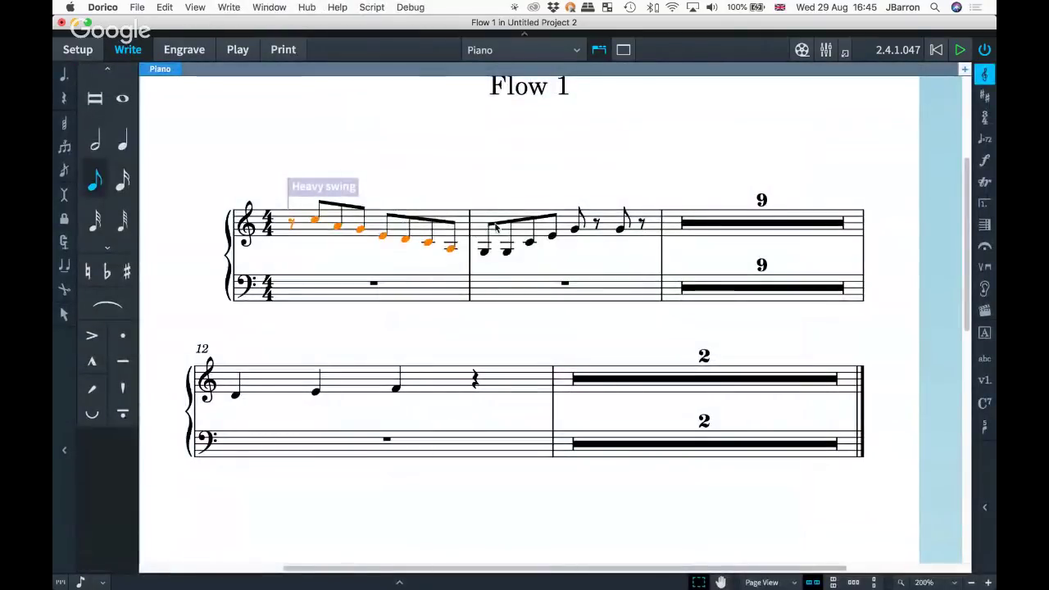
{"action": "left_click", "coordinate": [497, 218], "text": "shift"}
{"action": "key", "text": "shift+r"}
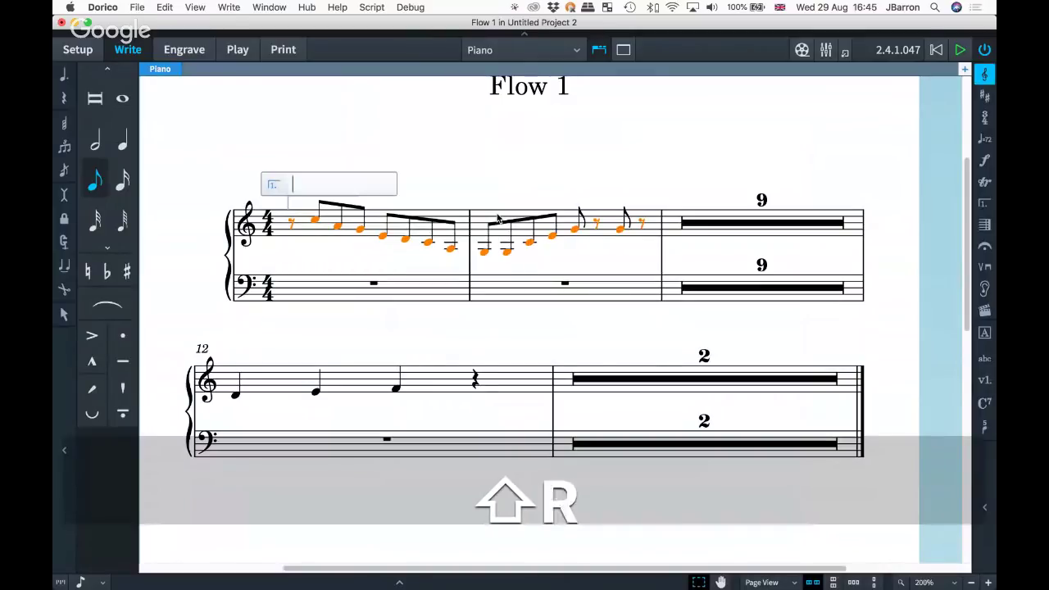
{"action": "type", "text": "sk"}
{"action": "key", "text": "BackSpace"}
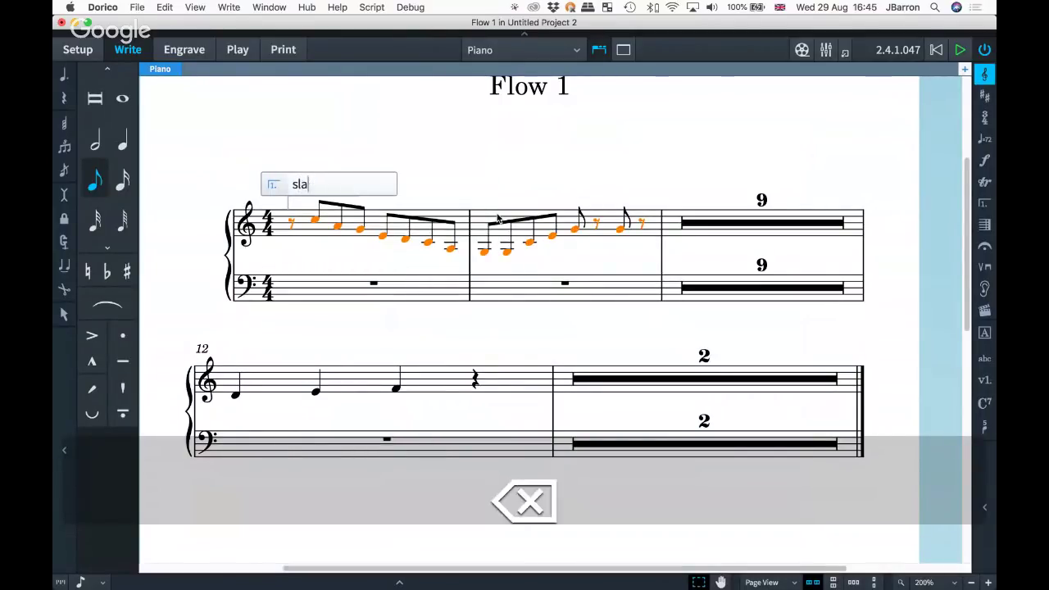
{"action": "type", "text": "sh"}
{"action": "key", "text": "Return"}
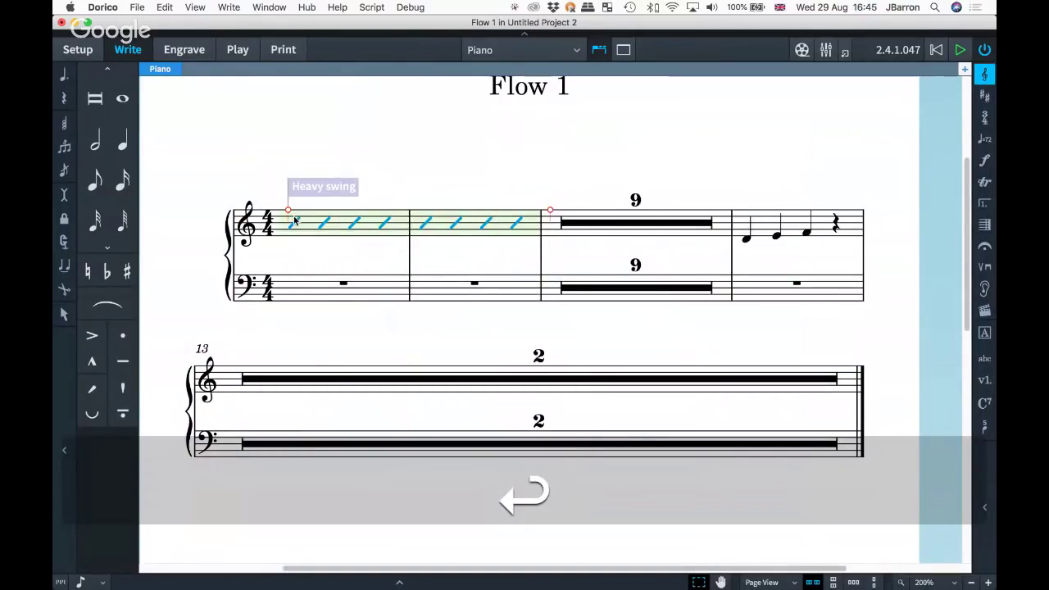
- Play back the music from the slash region, stop playback, and clear the selection
{"action": "key", "text": "p"}
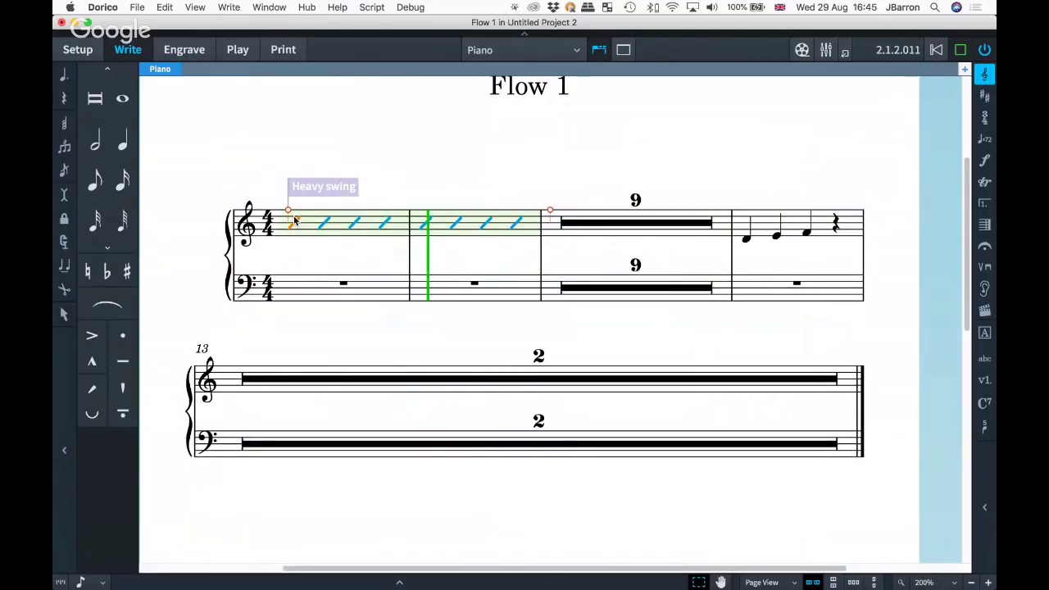
{"action": "key", "text": "space"}
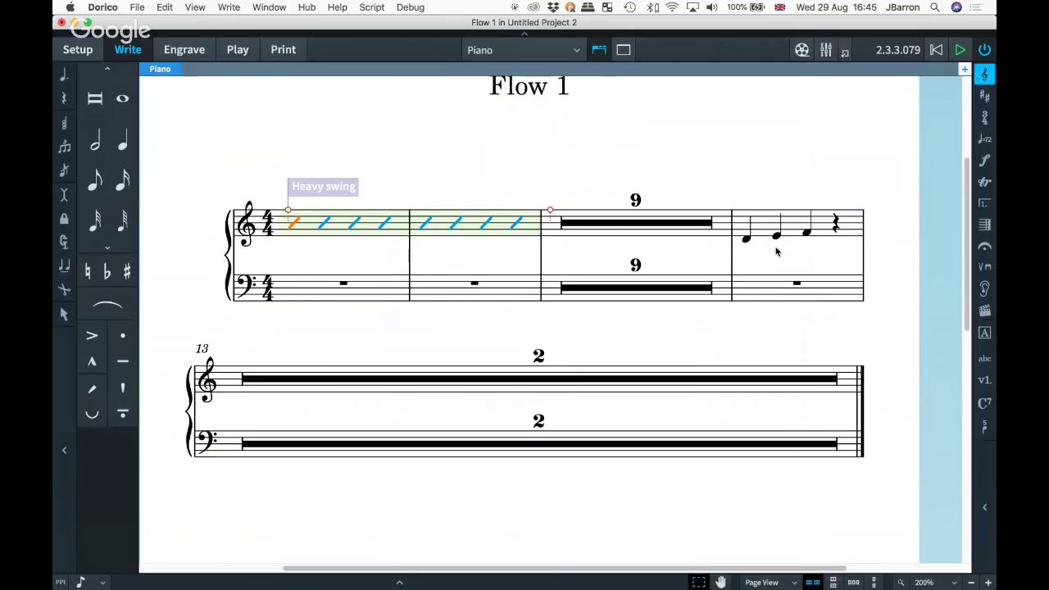
{"action": "left_click", "coordinate": [761, 127]}
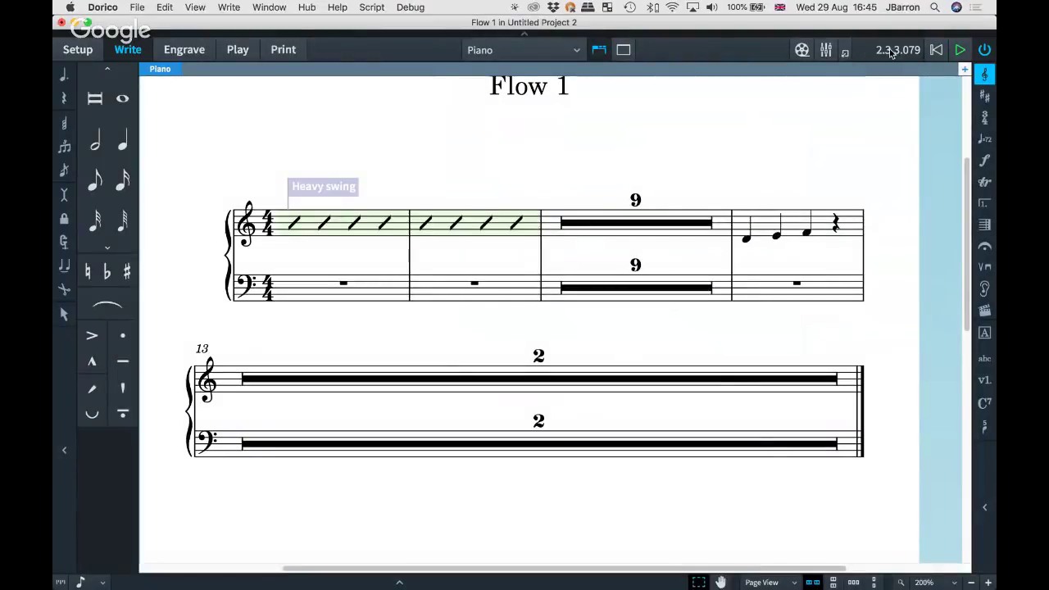
- Cycle the transport's position display through its time and timecode formats back to bars and beats
{"action": "left_click", "coordinate": [891, 50]}
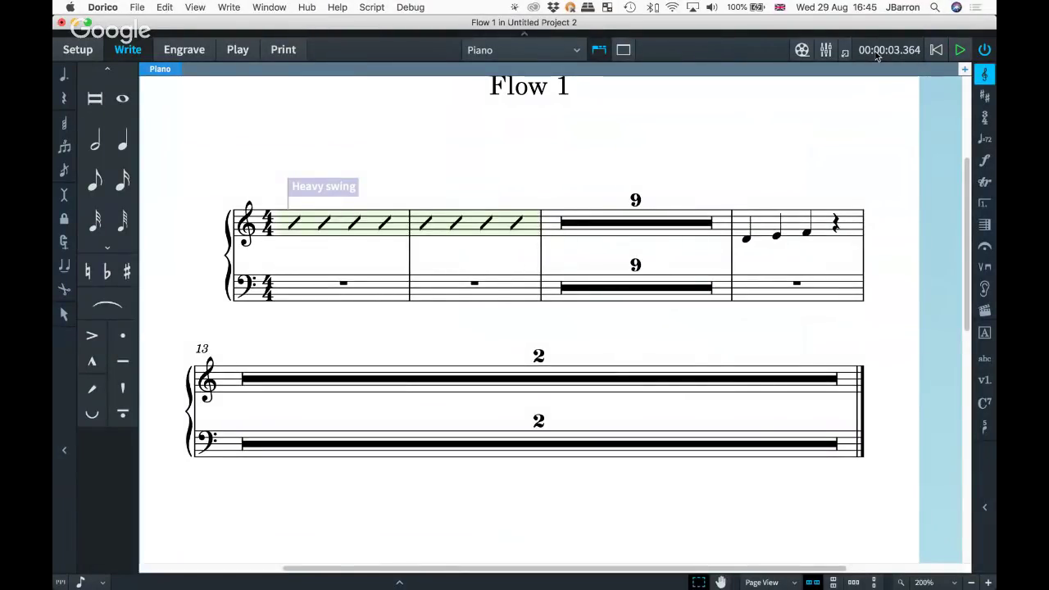
{"action": "left_click", "coordinate": [877, 53]}
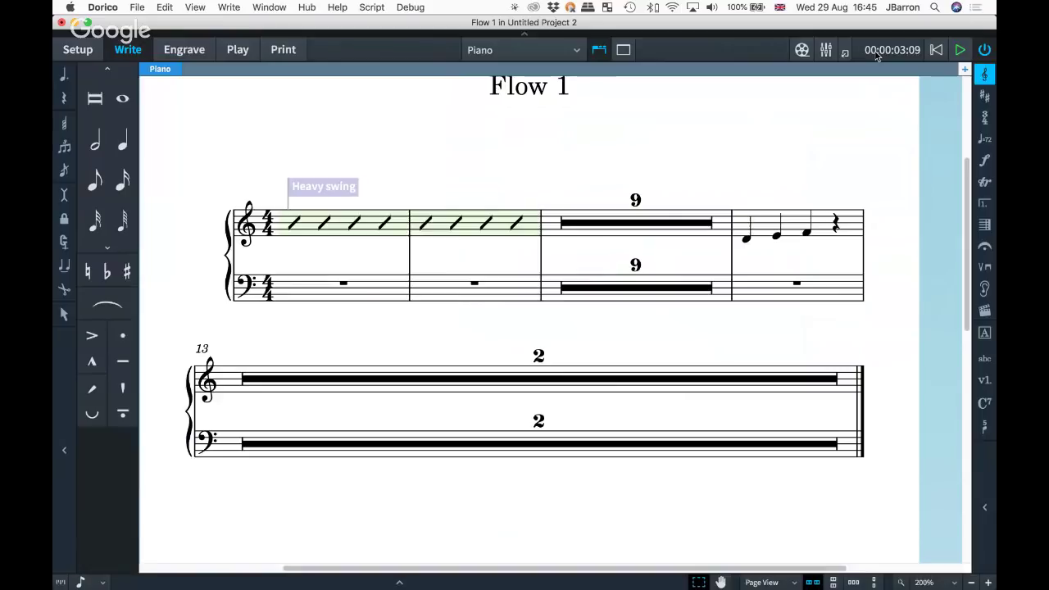
{"action": "left_click", "coordinate": [876, 53]}
{"action": "left_click", "coordinate": [876, 53]}
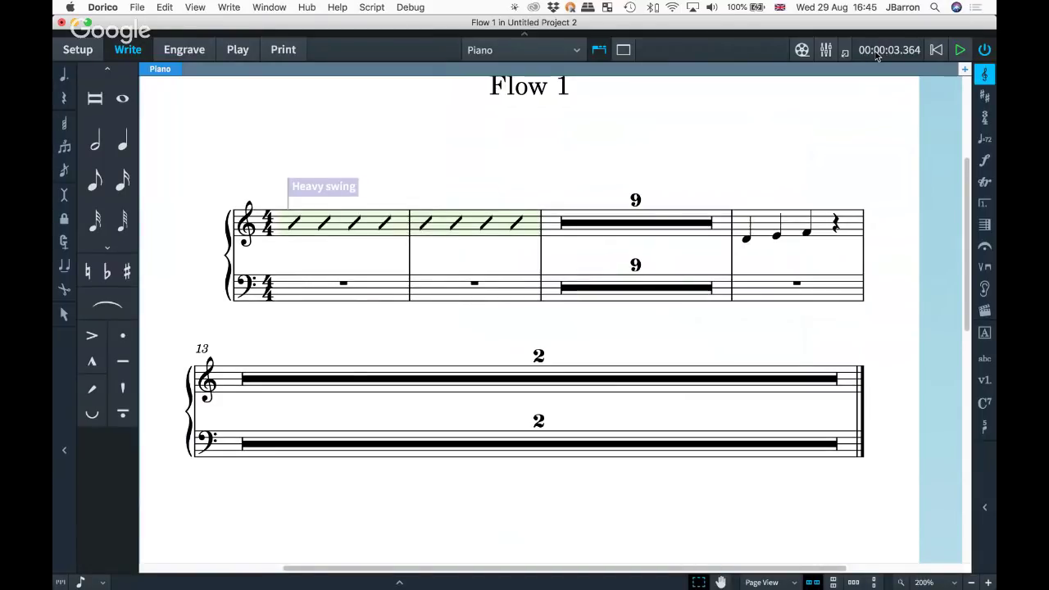
{"action": "left_click", "coordinate": [877, 52]}
{"action": "left_click", "coordinate": [876, 52]}
- Show the separate Transport window, cycle its time display to elapsed time, and close the window
{"action": "left_click", "coordinate": [843, 52]}
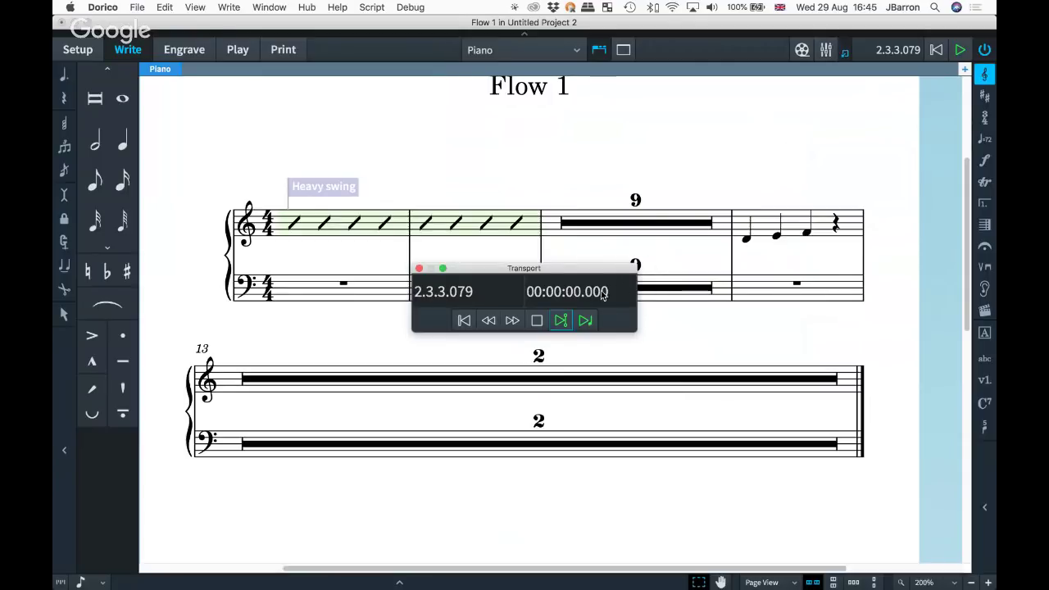
{"action": "left_click", "coordinate": [574, 297]}
{"action": "left_click", "coordinate": [575, 297]}
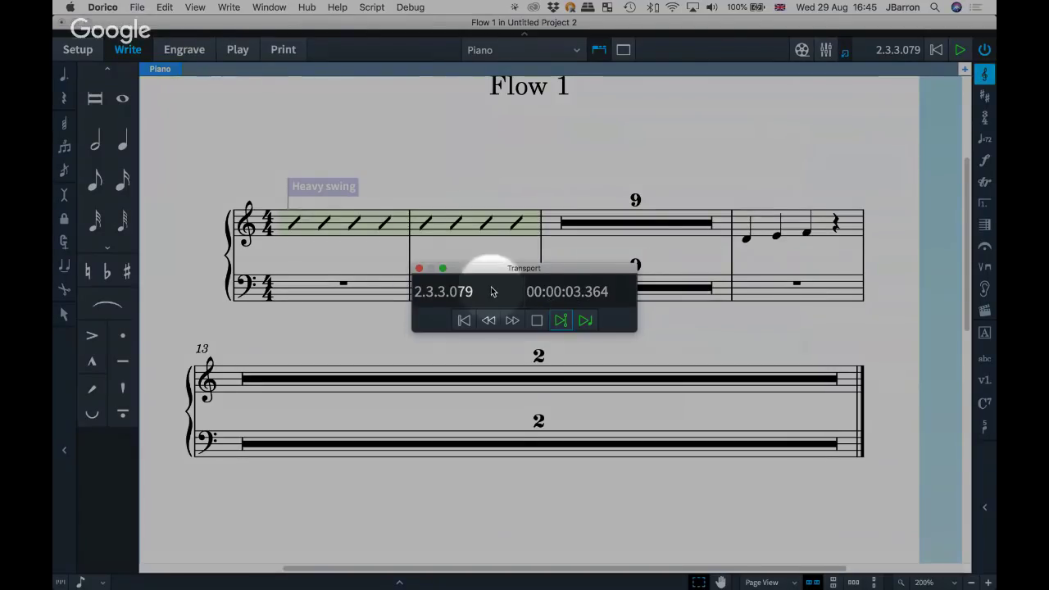
{"action": "key", "text": "F2"}
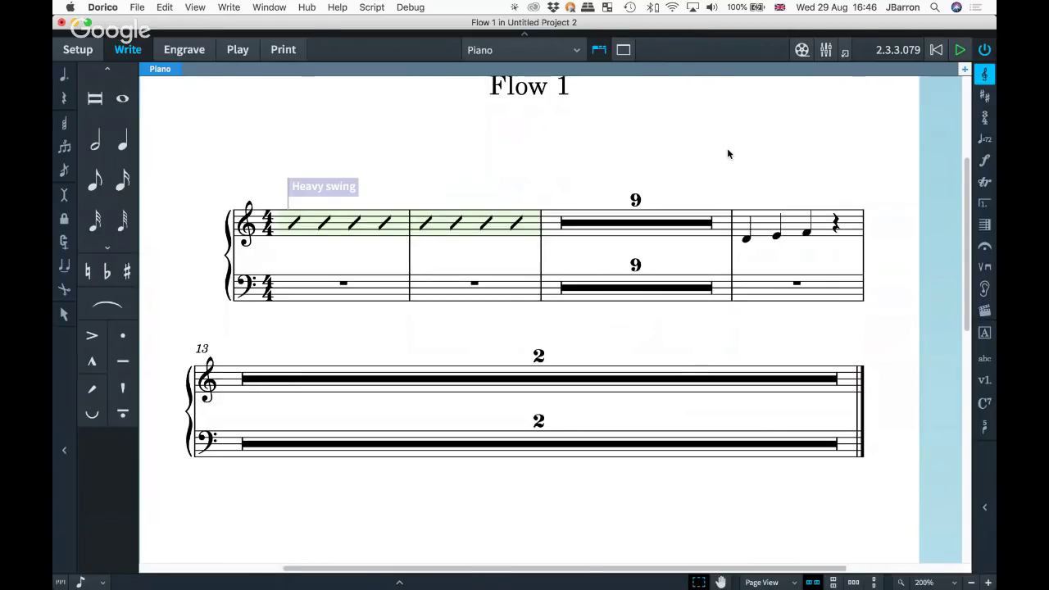
- Open the Dorico 2.1 Version History PDF in Preview and examine the section on the Notehead Sets dialog
{"action": "key", "text": "F11"}
{"action": "double_click", "coordinate": [221, 105]}
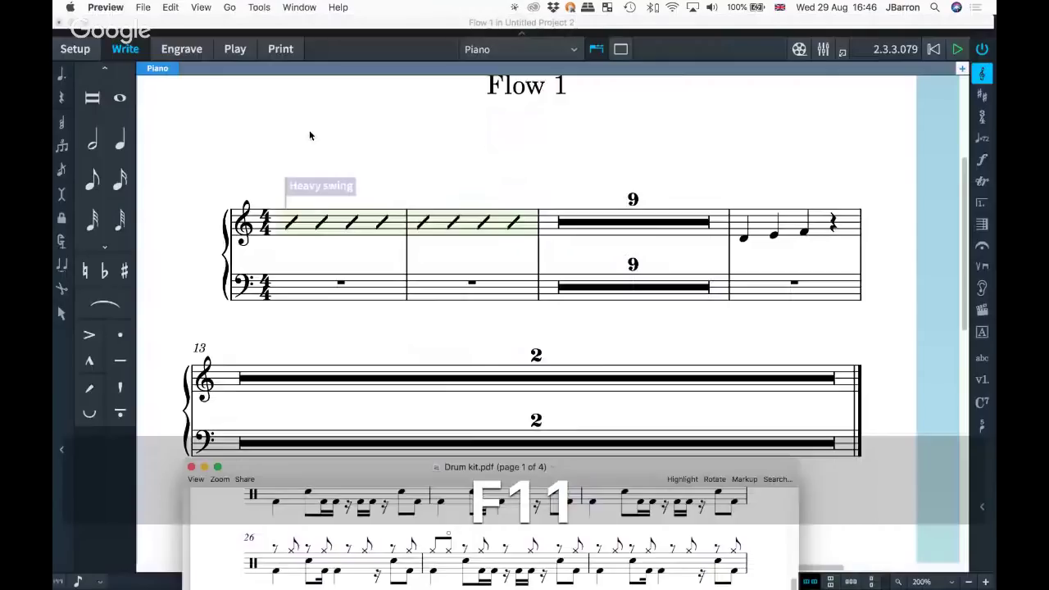
{"action": "scroll", "coordinate": [313, 190], "scroll_direction": "up", "scroll_amount": 20}
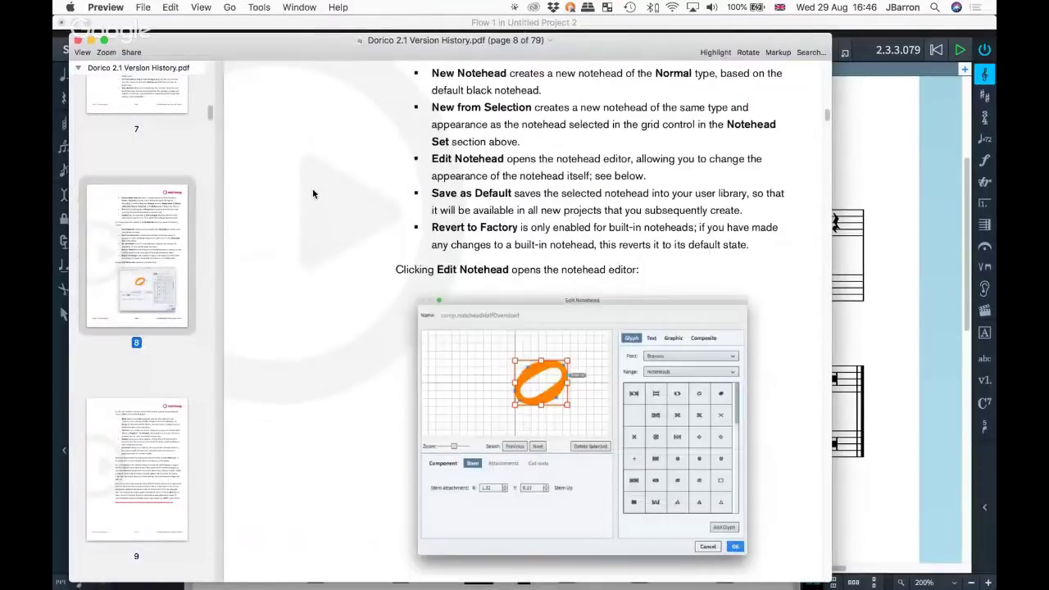
{"action": "scroll", "coordinate": [312, 194], "scroll_direction": "up", "scroll_amount": 10}
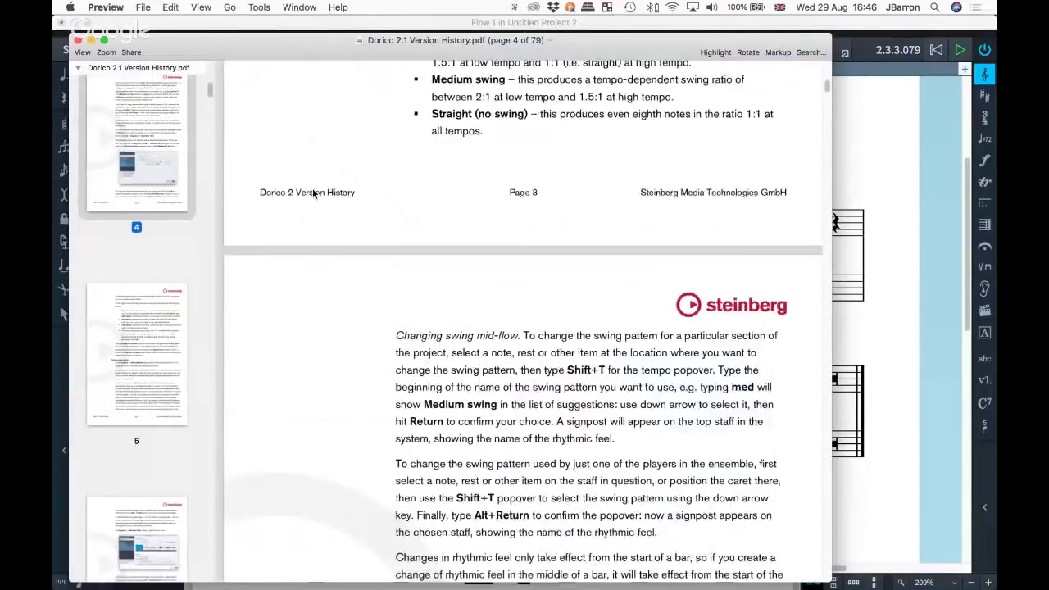
{"action": "scroll", "coordinate": [312, 193], "scroll_direction": "up", "scroll_amount": 5}
{"action": "scroll", "coordinate": [312, 193], "scroll_direction": "down", "scroll_amount": 8}
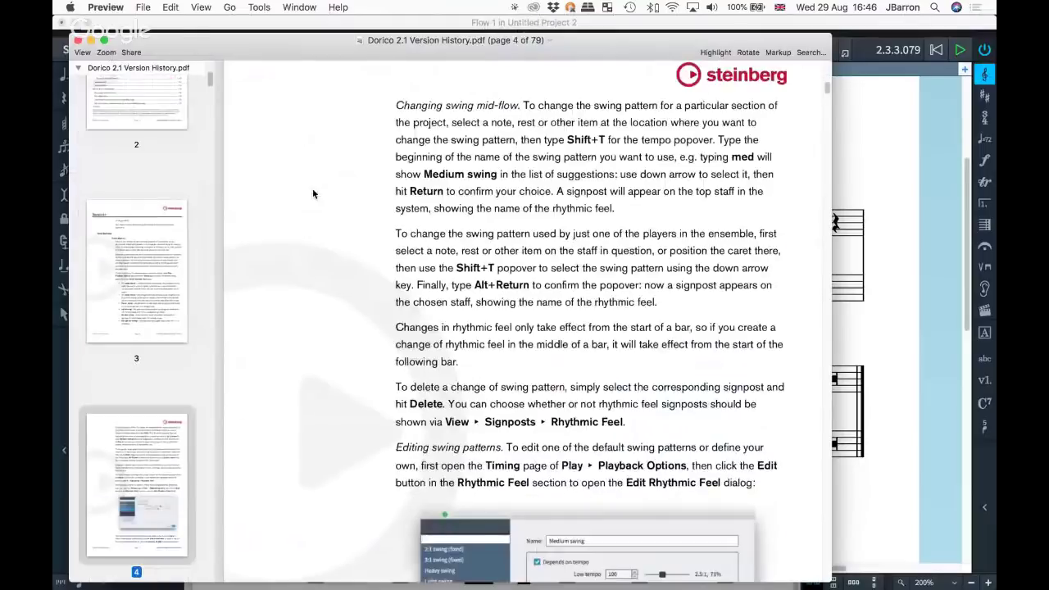
{"action": "scroll", "coordinate": [312, 193], "scroll_direction": "down", "scroll_amount": 10}
{"action": "scroll", "coordinate": [312, 193], "scroll_direction": "up", "scroll_amount": 5}
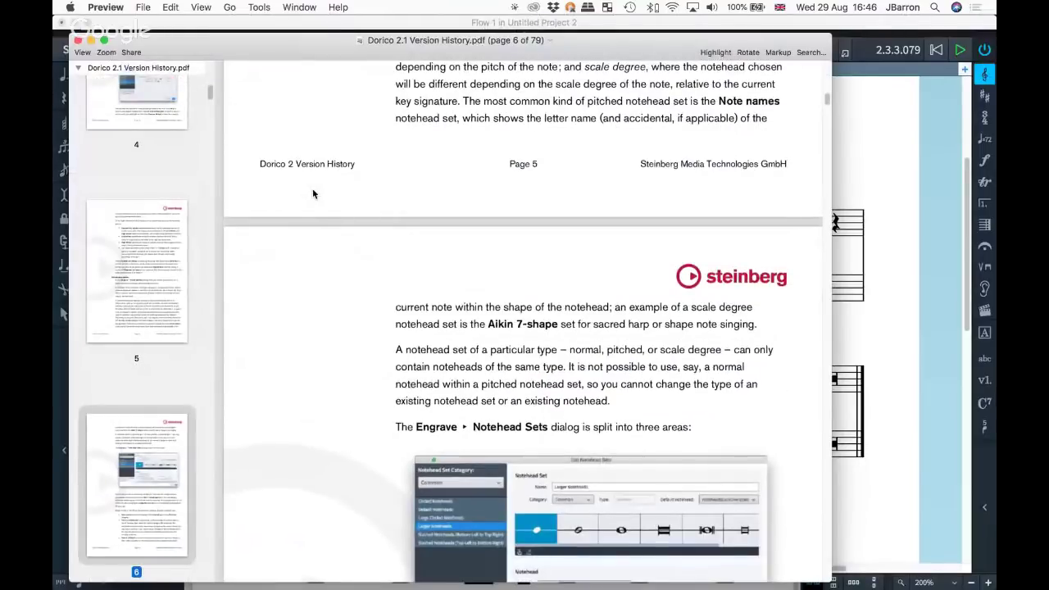
{"action": "scroll", "coordinate": [312, 191], "scroll_direction": "down", "scroll_amount": 2}
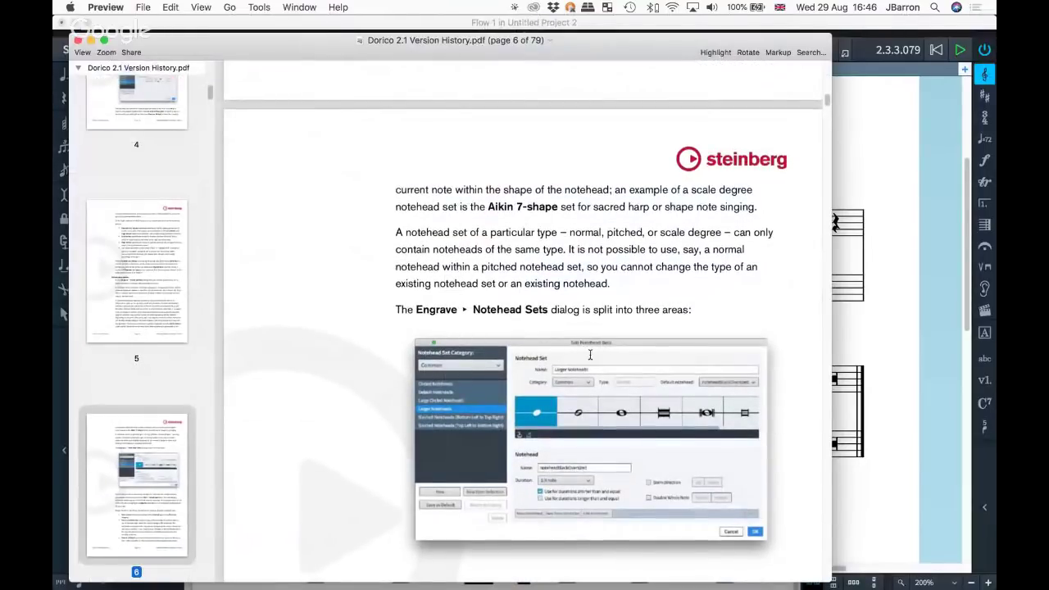
{"action": "scroll", "coordinate": [585, 352], "scroll_direction": "down", "scroll_amount": 3}
{"action": "scroll", "coordinate": [307, 376], "scroll_direction": "down", "scroll_amount": 2}
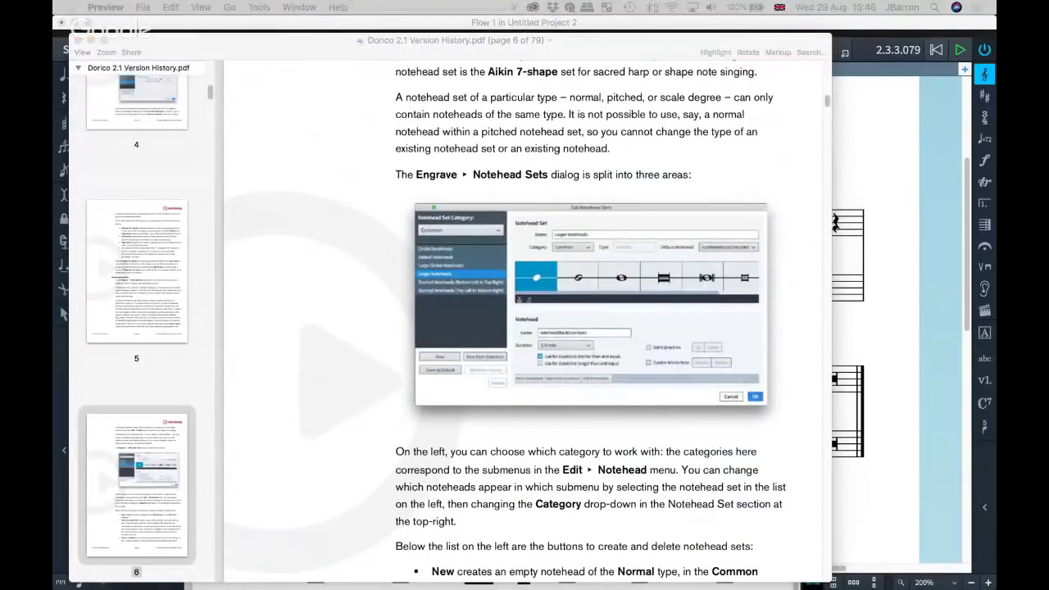
- Switch to Dorico, bring up the claude example project in a full-size window, and hide the Properties panel
{"action": "key", "text": "super+Tab"}
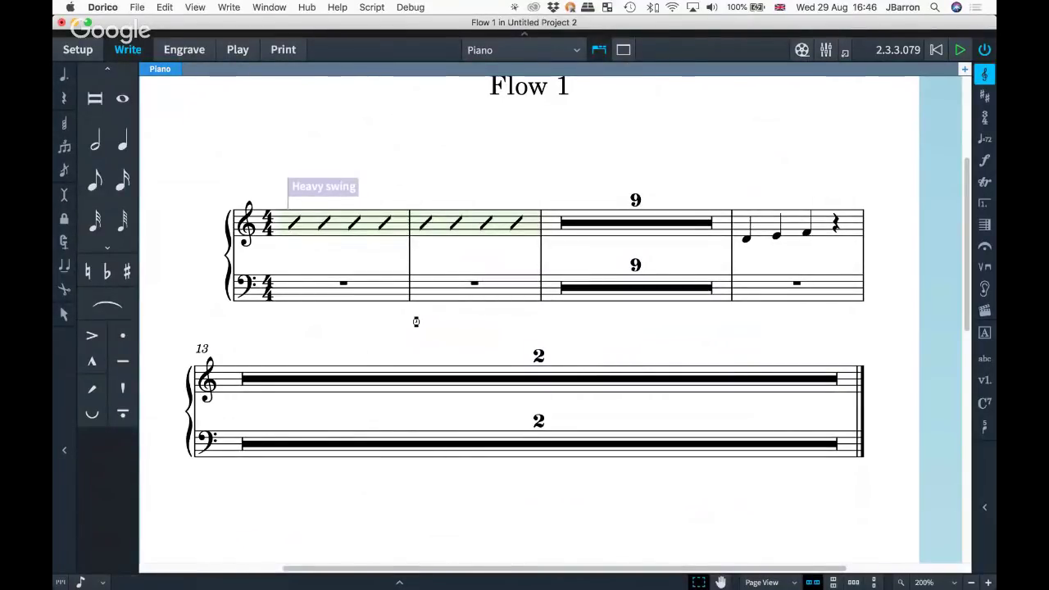
{"action": "key", "text": "super+Tab"}
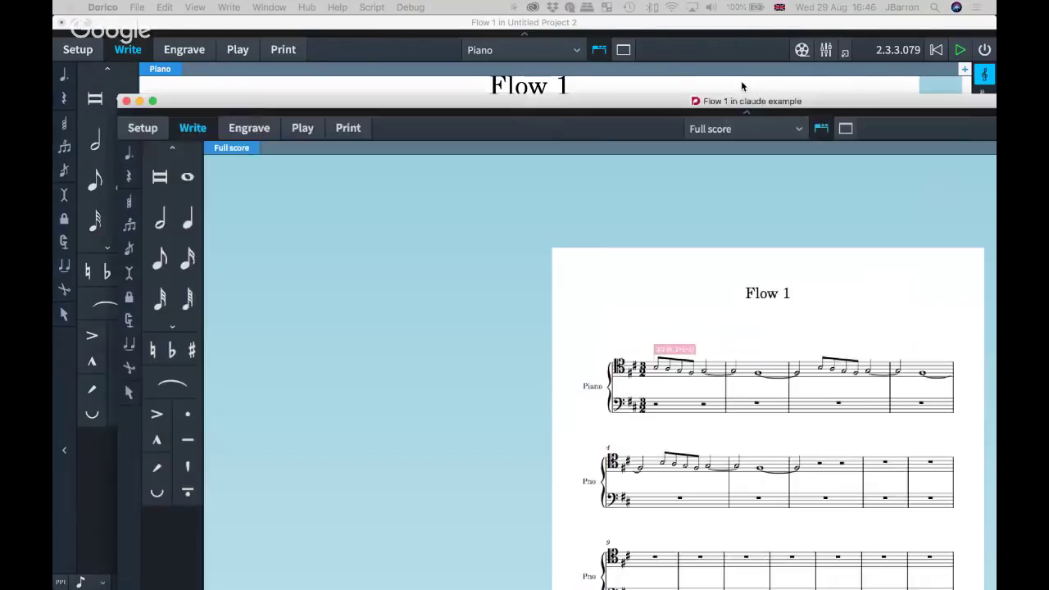
{"action": "left_click_drag", "start_coordinate": [745, 84], "coordinate": [502, 5]}
{"action": "key", "text": "alt+super+m"}
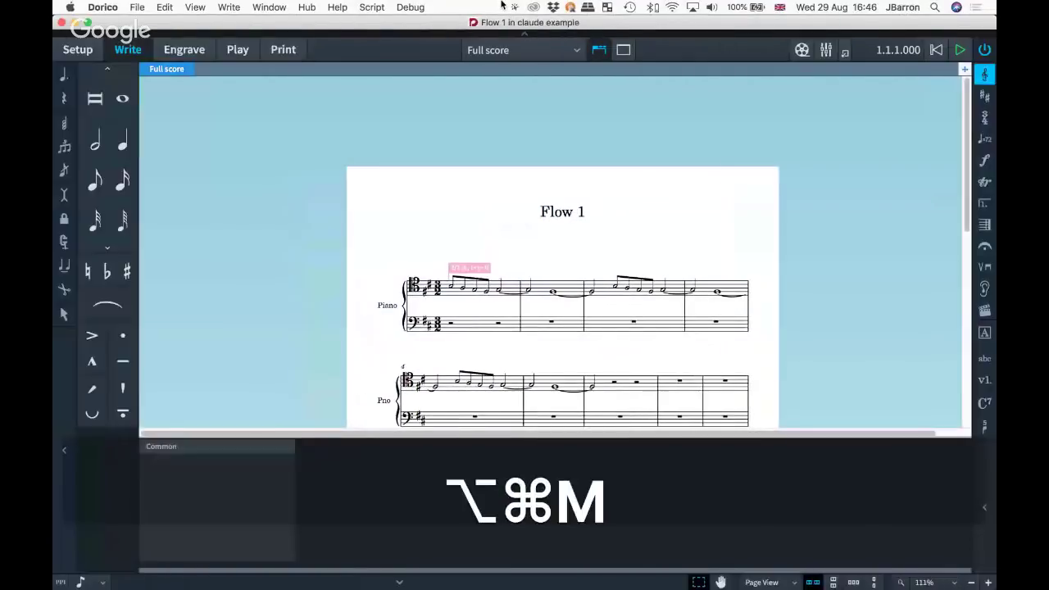
{"action": "key", "text": "super+8"}
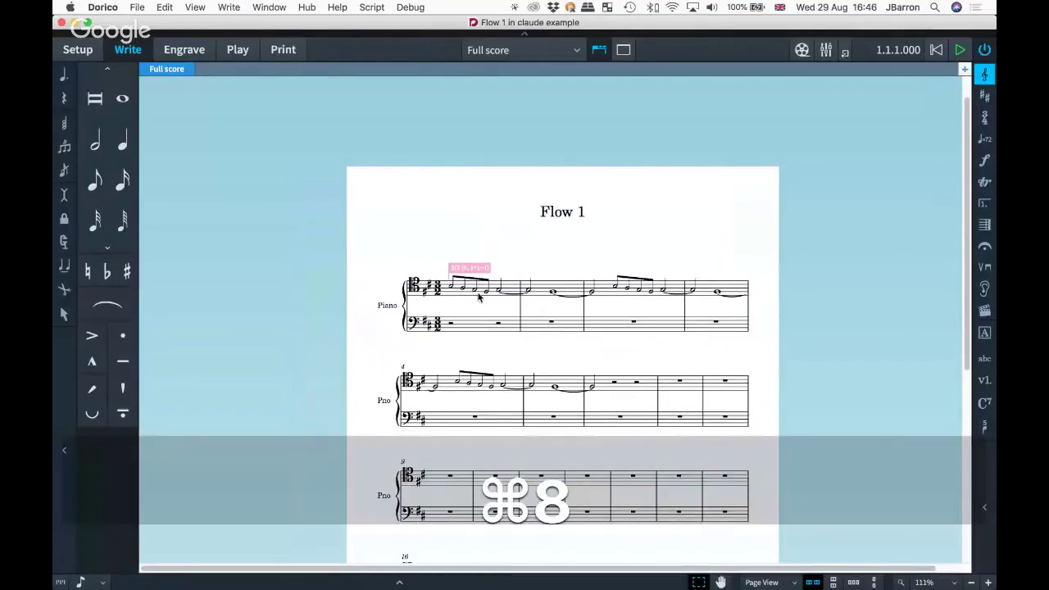
- Examine the beamed open noteheads in the opening 3/2 bars of the piano score
{"action": "scroll", "coordinate": [479, 297], "scroll_direction": "up", "scroll_amount": 5}
{"action": "scroll", "coordinate": [479, 297], "scroll_direction": "up", "scroll_amount": 3}
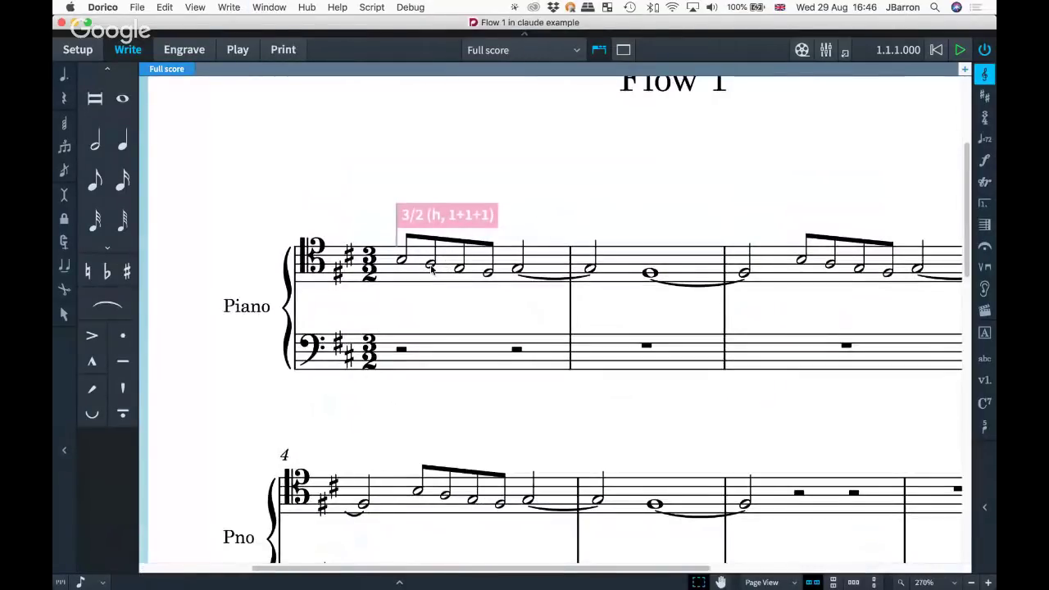
{"action": "key", "text": "4"}
{"action": "key", "text": "Escape"}
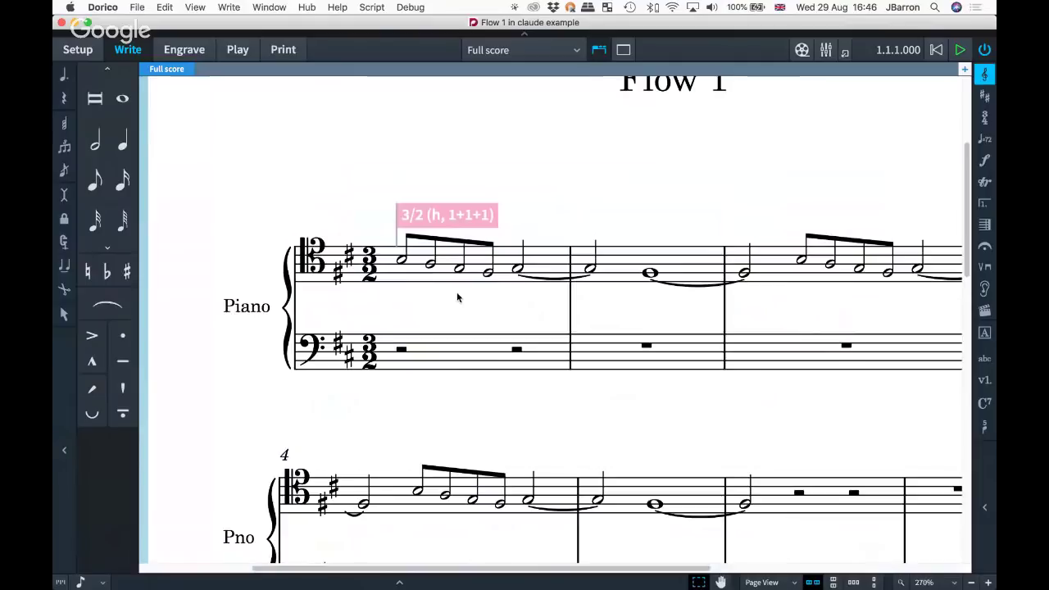
{"action": "scroll", "coordinate": [460, 296], "scroll_direction": "down", "scroll_amount": 1}
{"action": "scroll", "coordinate": [461, 297], "scroll_direction": "down", "scroll_amount": 2}
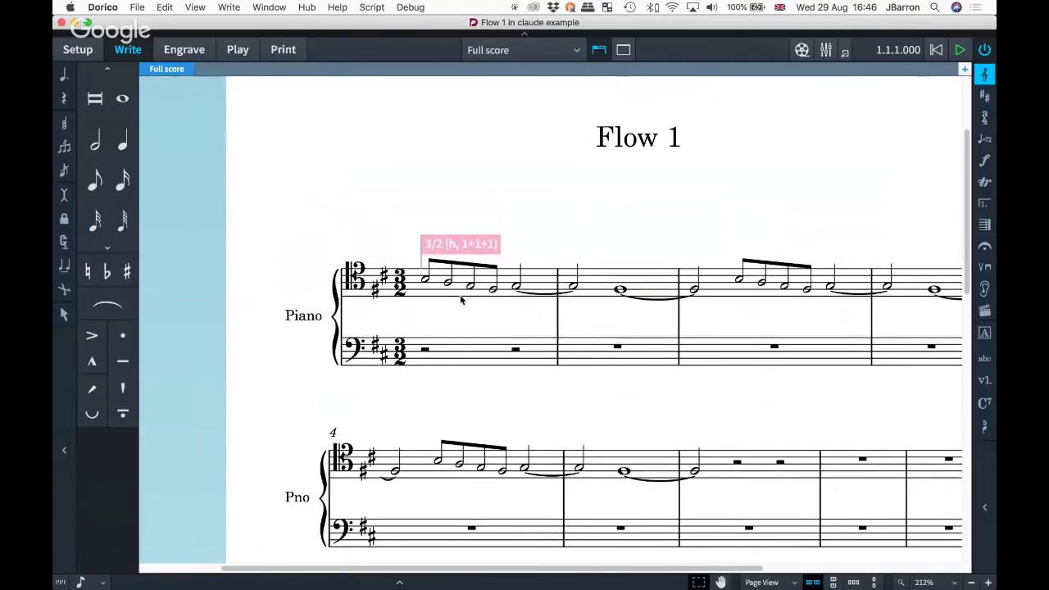
- Switch to the Version History PDF in Preview and examine its sections on the Notehead Sets dialog and the notehead editor
{"action": "key", "text": "super+Tab"}
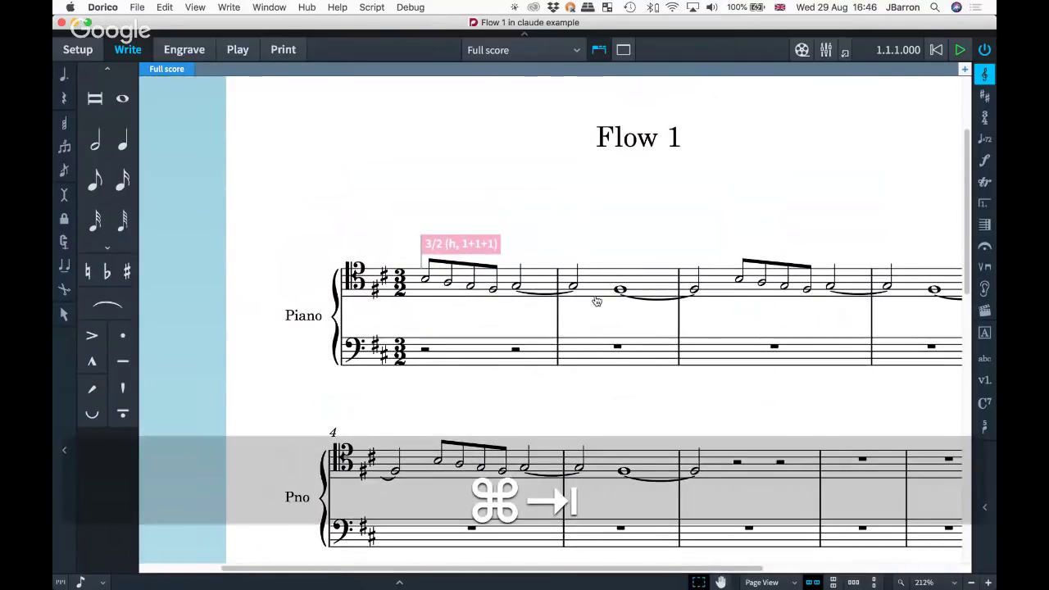
{"action": "scroll", "coordinate": [307, 262], "scroll_direction": "down", "scroll_amount": 8}
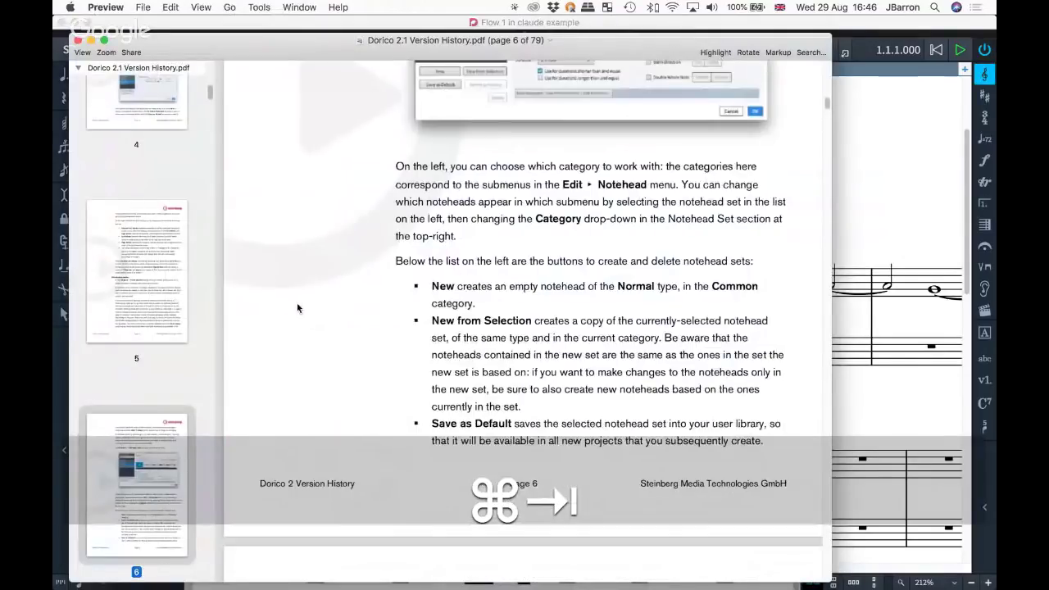
{"action": "scroll", "coordinate": [297, 308], "scroll_direction": "up", "scroll_amount": 14}
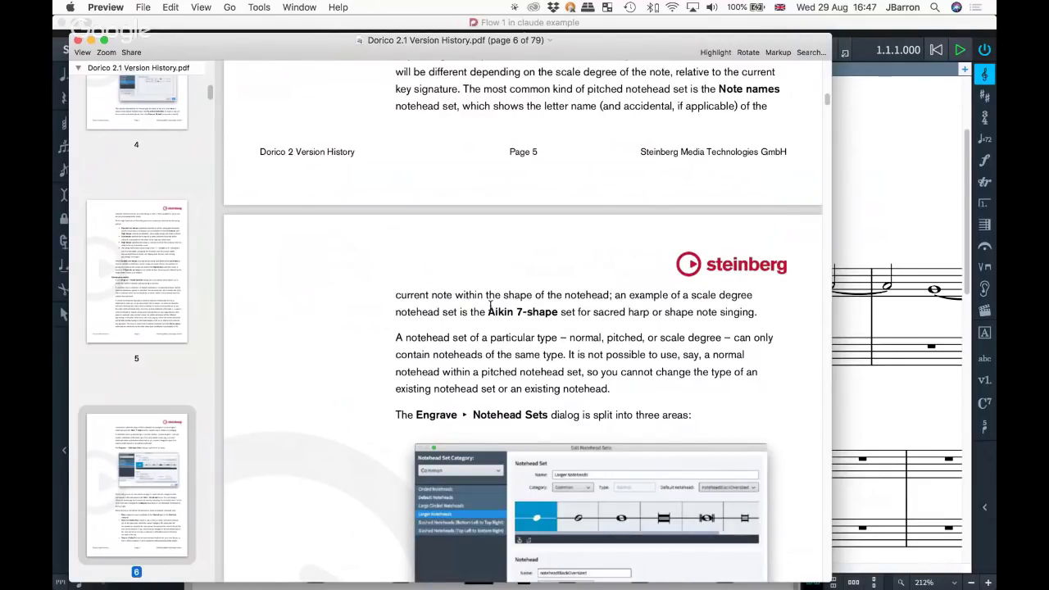
{"action": "scroll", "coordinate": [298, 309], "scroll_direction": "down", "scroll_amount": 1}
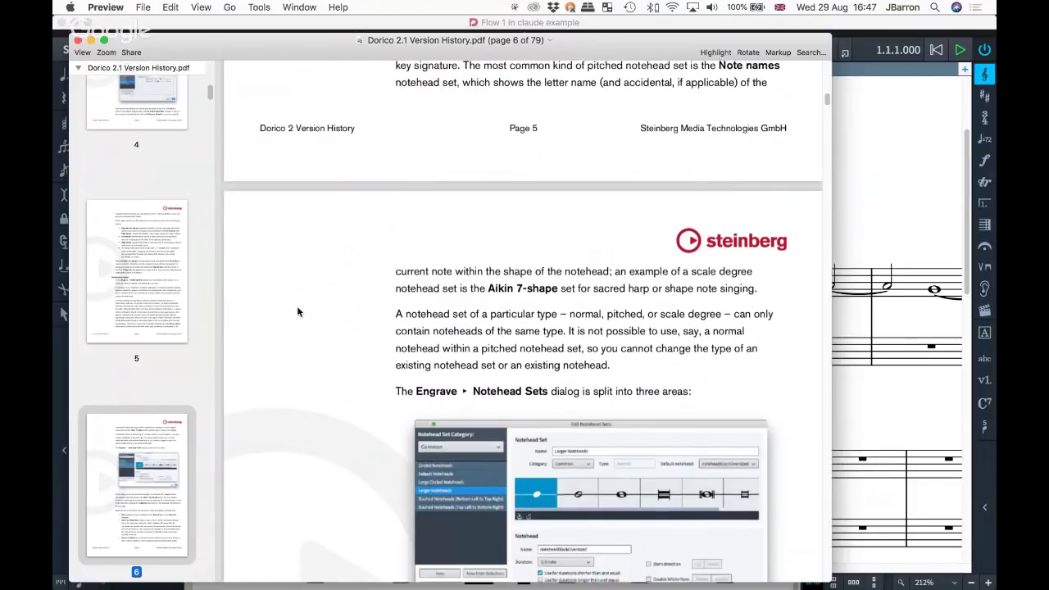
{"action": "scroll", "coordinate": [298, 311], "scroll_direction": "down", "scroll_amount": 5}
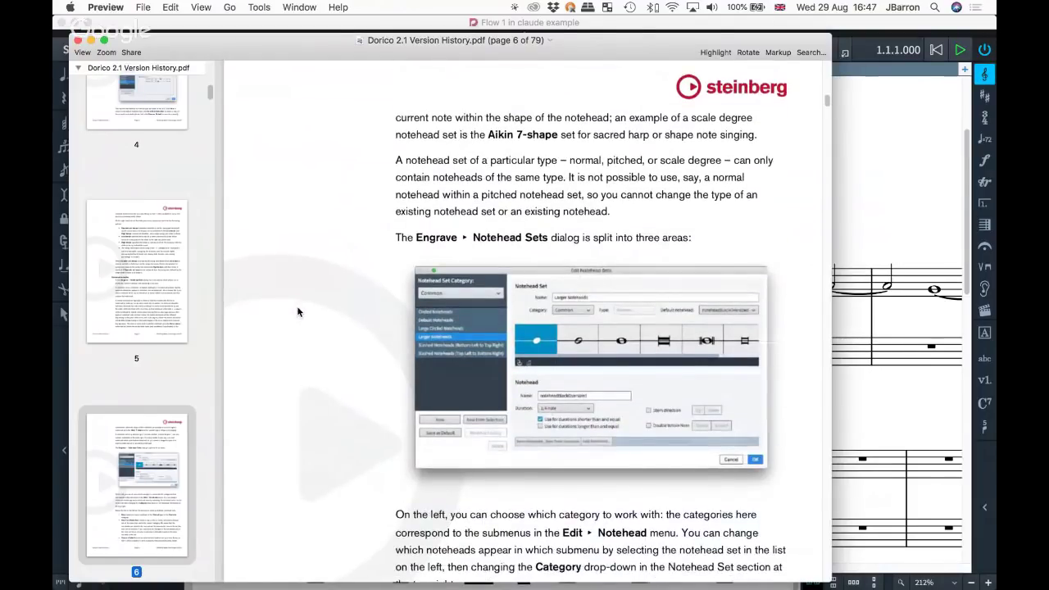
{"action": "scroll", "coordinate": [299, 311], "scroll_direction": "down", "scroll_amount": 9}
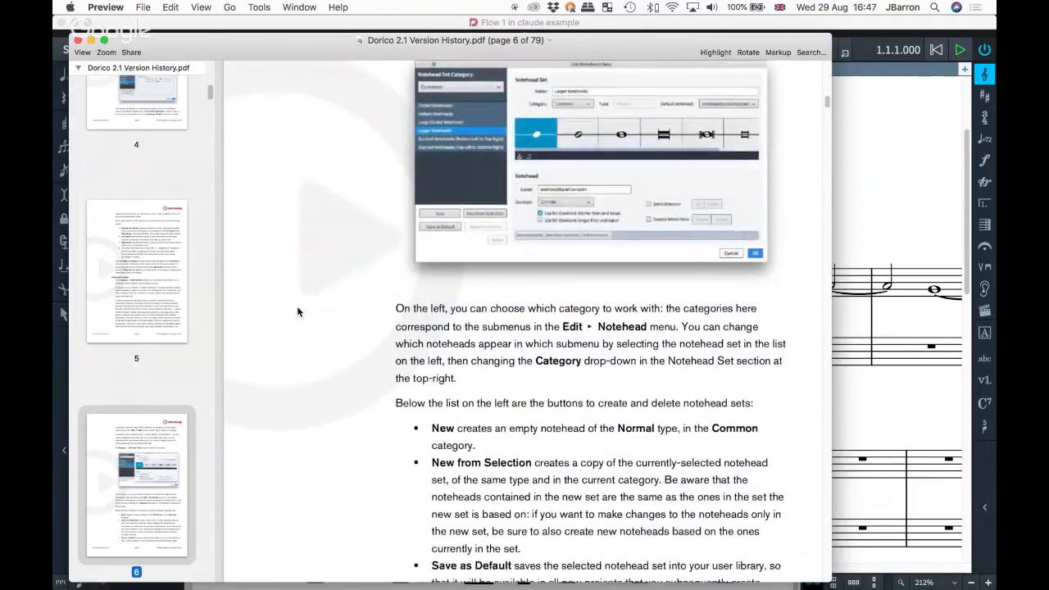
{"action": "scroll", "coordinate": [298, 311], "scroll_direction": "down", "scroll_amount": 12}
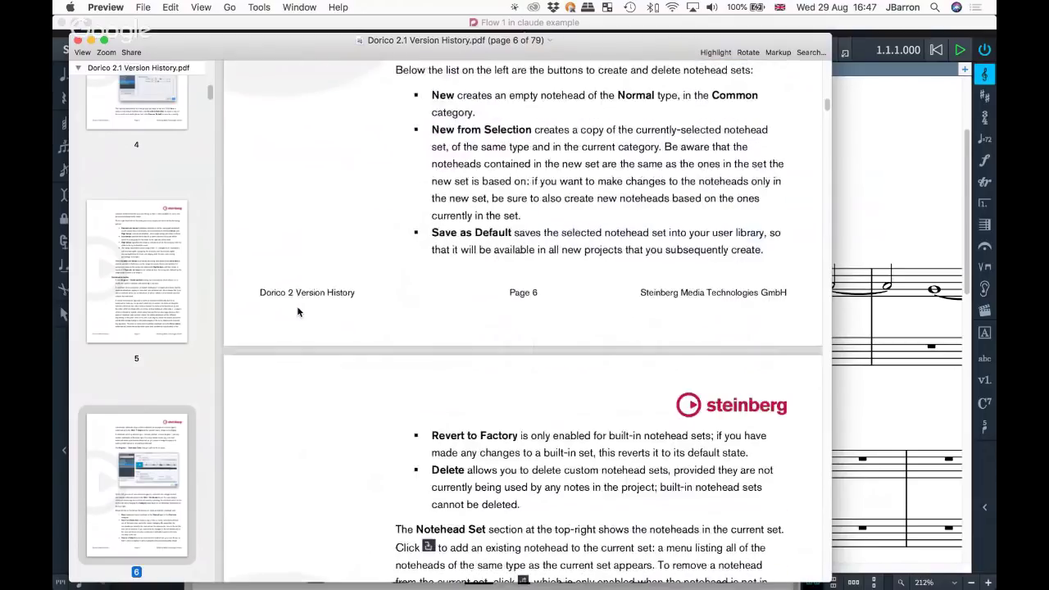
{"action": "scroll", "coordinate": [299, 311], "scroll_direction": "down", "scroll_amount": 7}
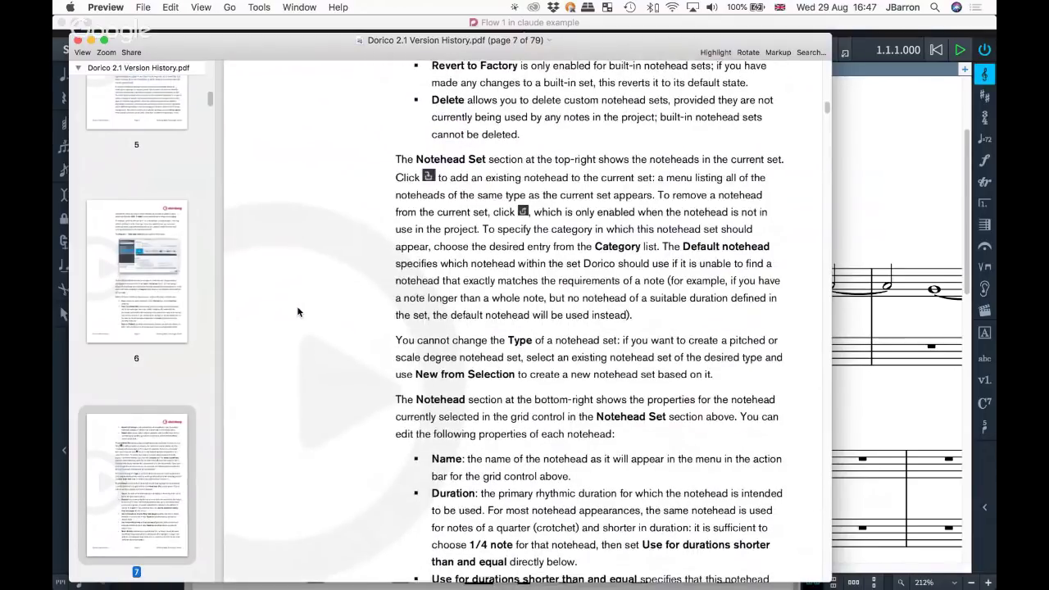
{"action": "scroll", "coordinate": [268, 333], "scroll_direction": "down", "scroll_amount": 20}
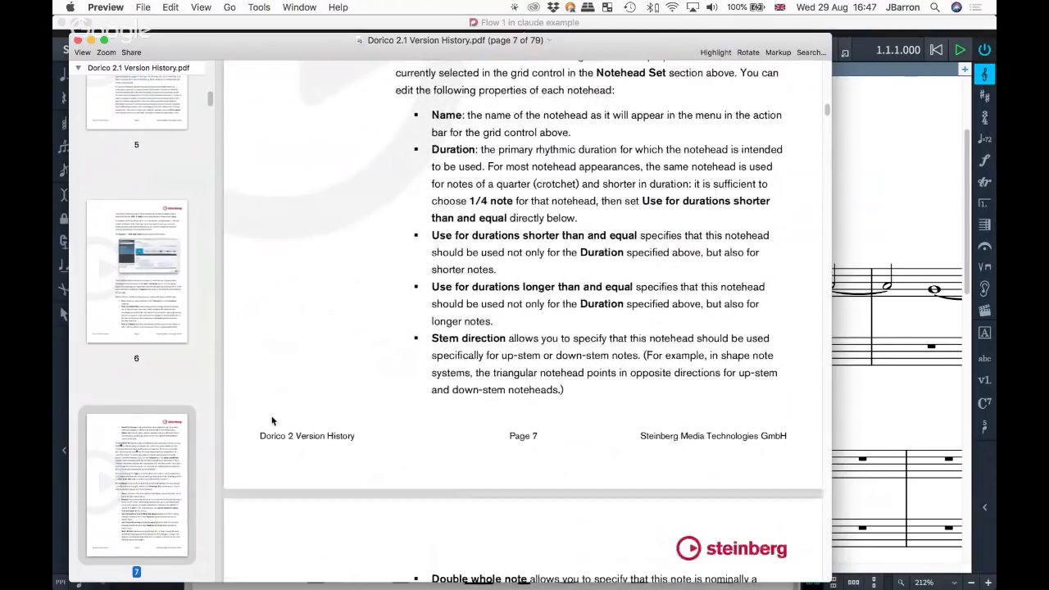
{"action": "scroll", "coordinate": [272, 420], "scroll_direction": "down", "scroll_amount": 12}
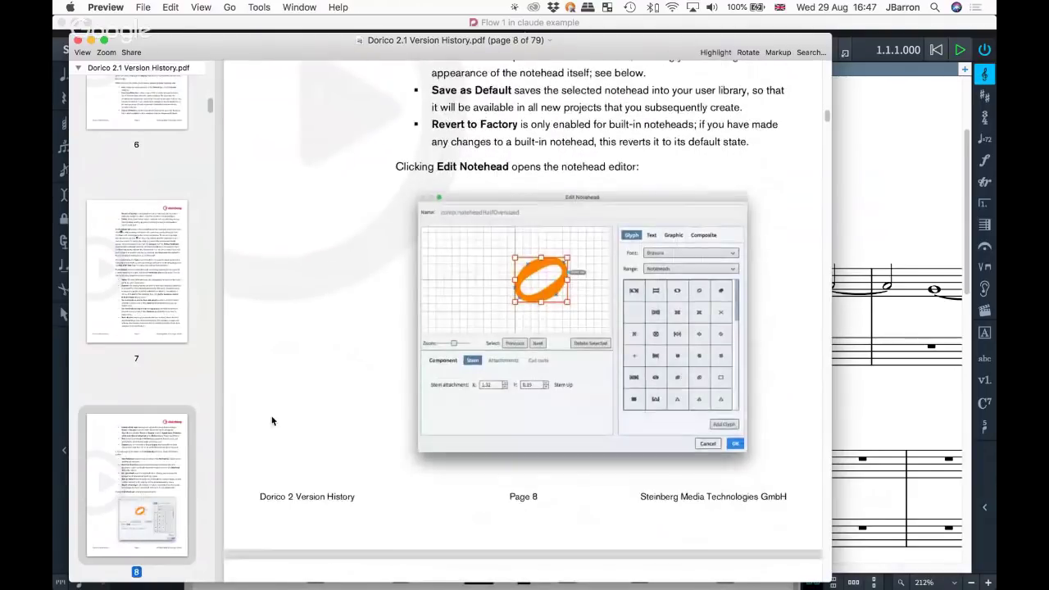
{"action": "scroll", "coordinate": [560, 282], "scroll_direction": "down", "scroll_amount": 12}
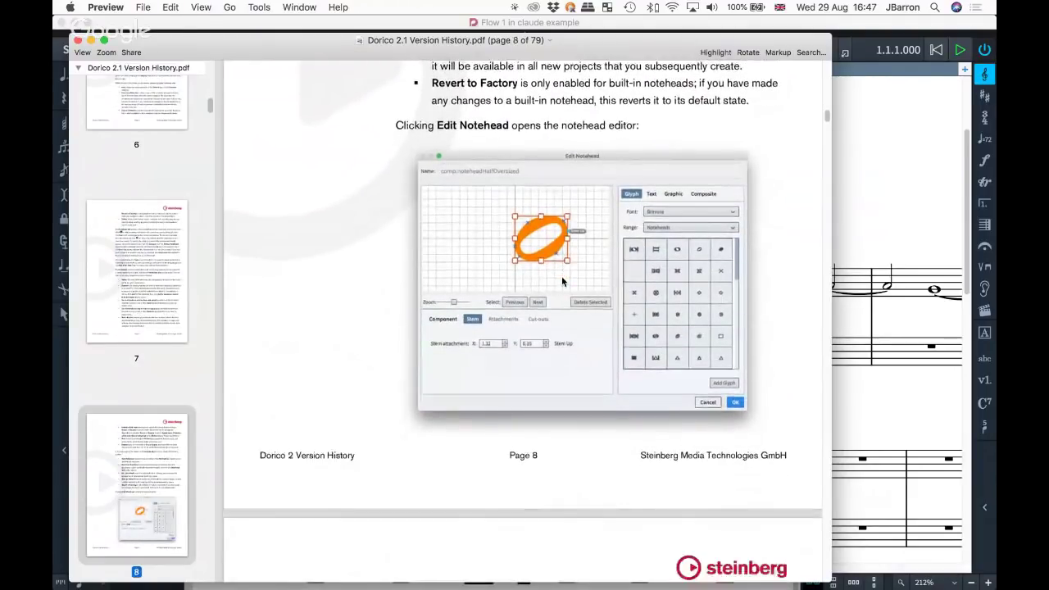
{"action": "scroll", "coordinate": [392, 347], "scroll_direction": "down", "scroll_amount": 3}
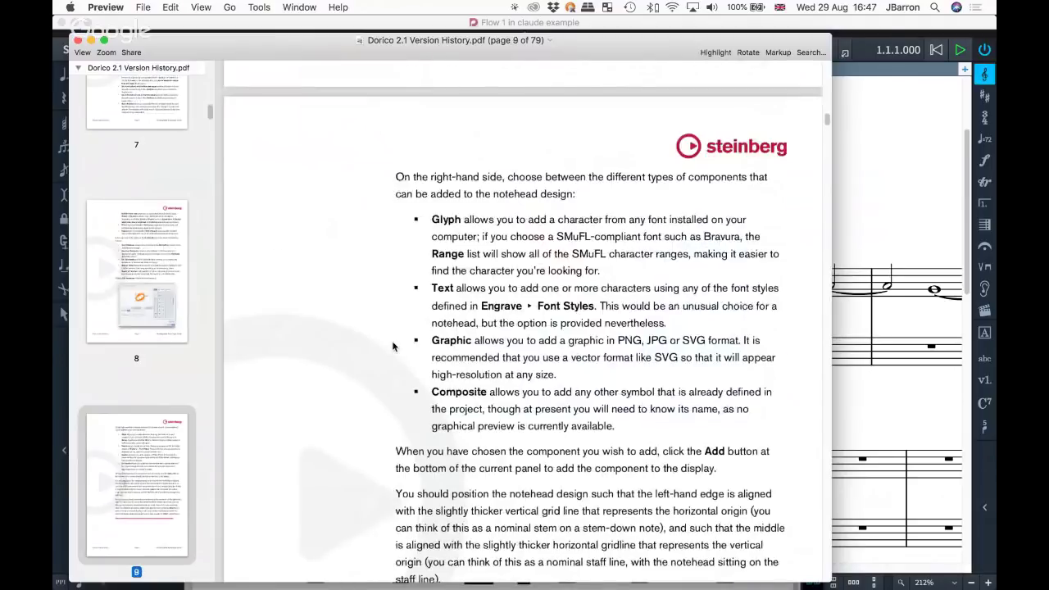
- Go on to the Improvements section on page 10 and select its heading together with the Audio export paragraph
{"action": "scroll", "coordinate": [328, 342], "scroll_direction": "down", "scroll_amount": 20}
{"action": "scroll", "coordinate": [307, 377], "scroll_direction": "down", "scroll_amount": 4}
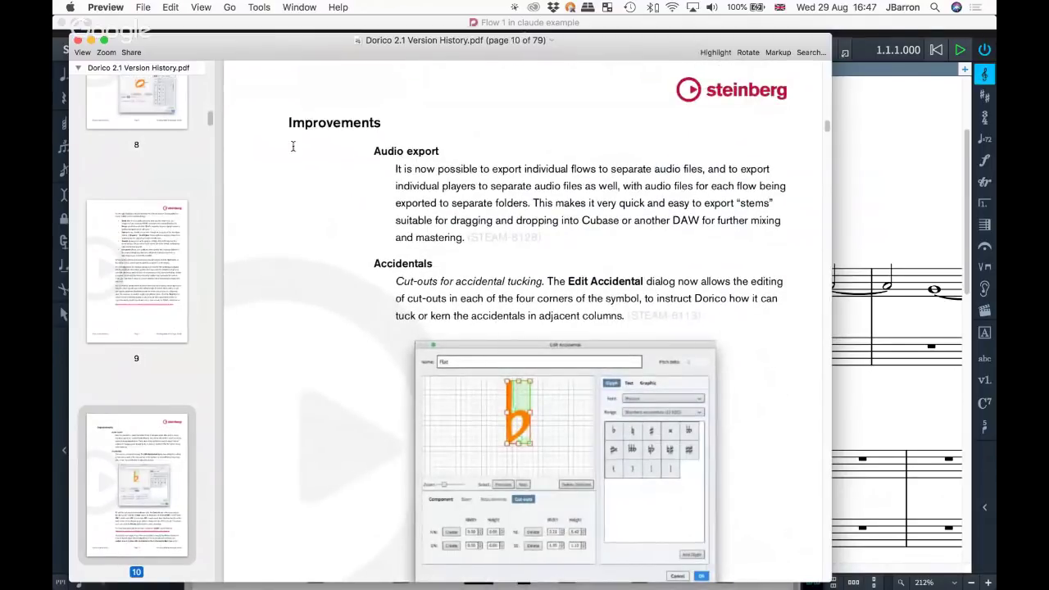
{"action": "left_click_drag", "start_coordinate": [291, 123], "coordinate": [571, 240]}
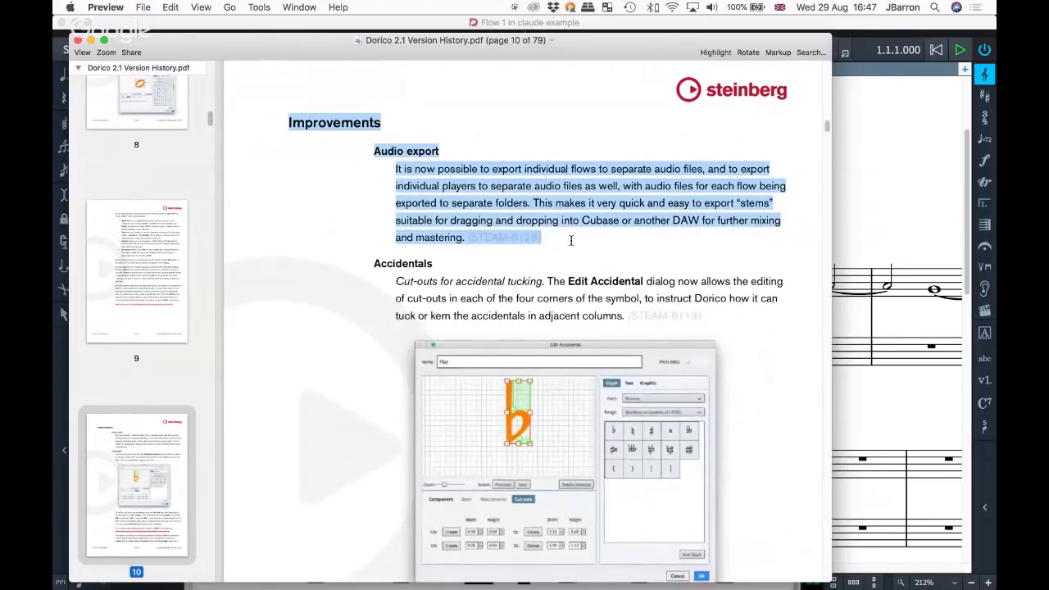
- Switch to Dorico and bring the For The Beauty Of The Earth project window to the front
{"action": "key", "text": "super+Tab"}
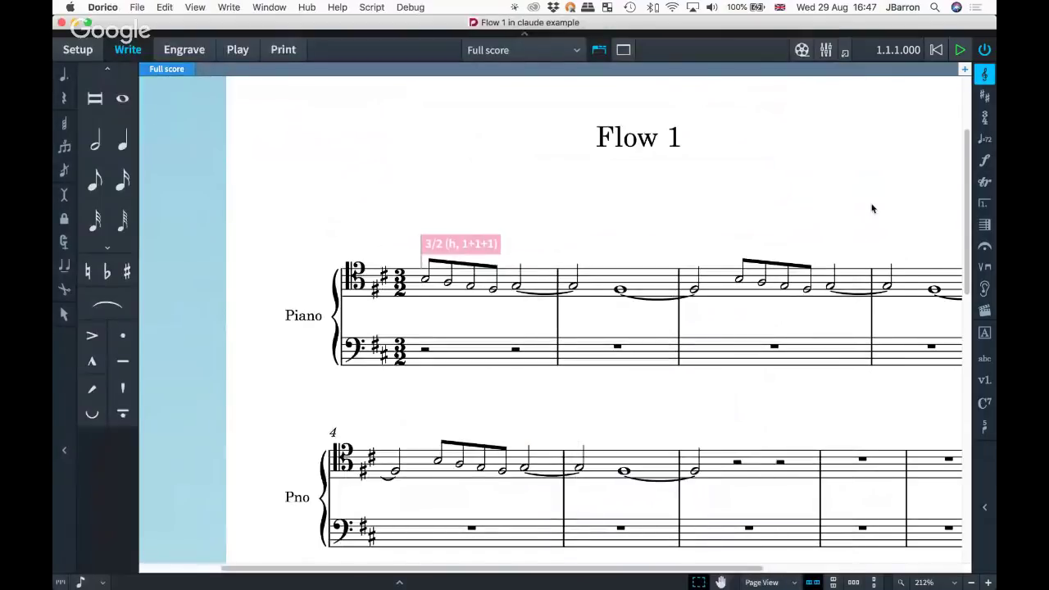
{"action": "left_click", "coordinate": [263, 6]}
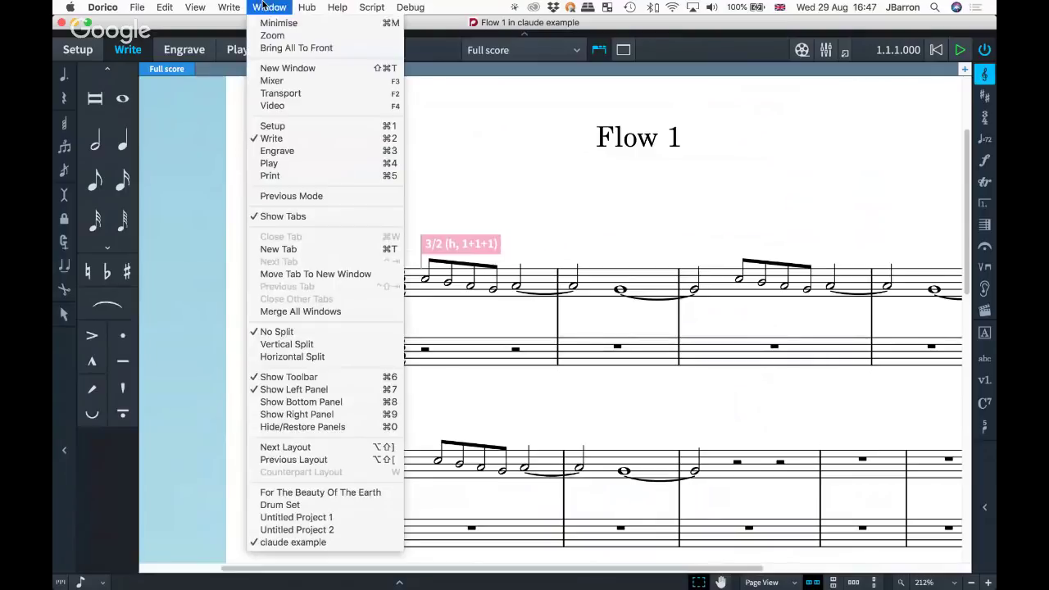
{"action": "left_click", "coordinate": [321, 492]}
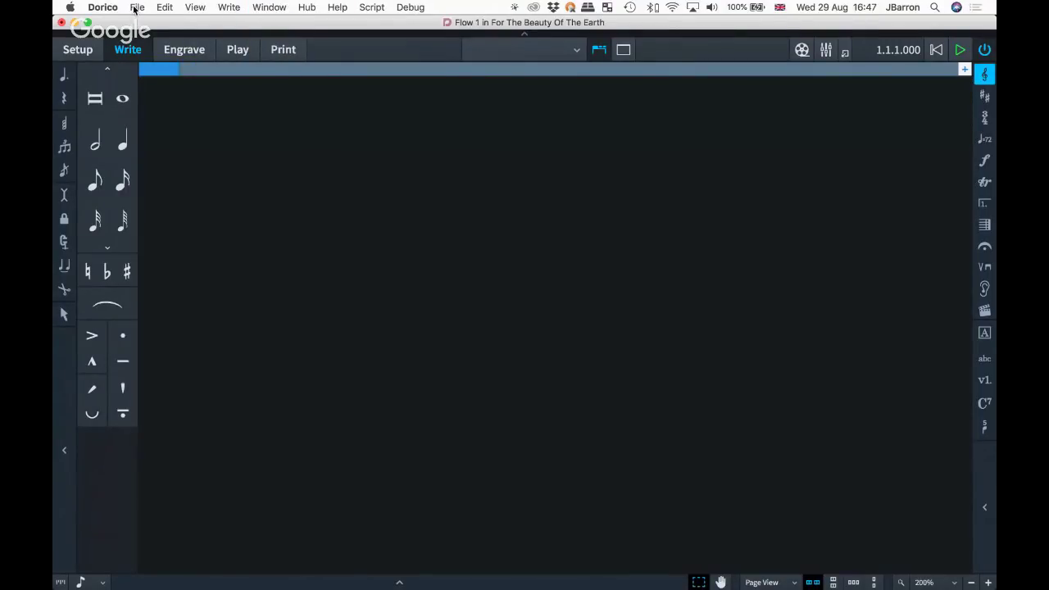
- Open the Export Audio dialog, view its options for exporting flows and players as separate files, and cancel it
{"action": "left_click", "coordinate": [137, 7]}
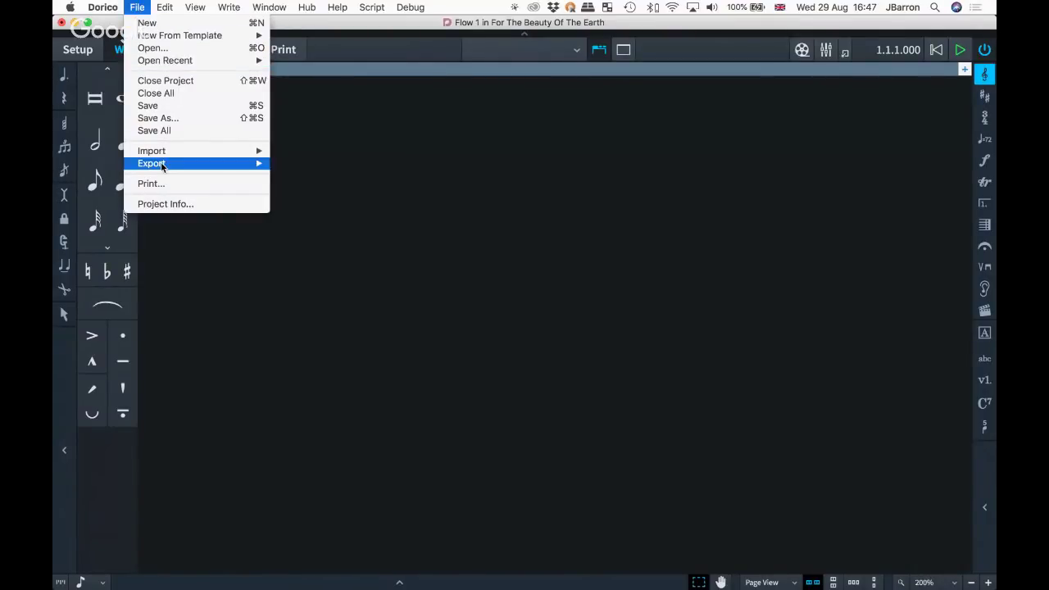
{"action": "key", "text": "Escape"}
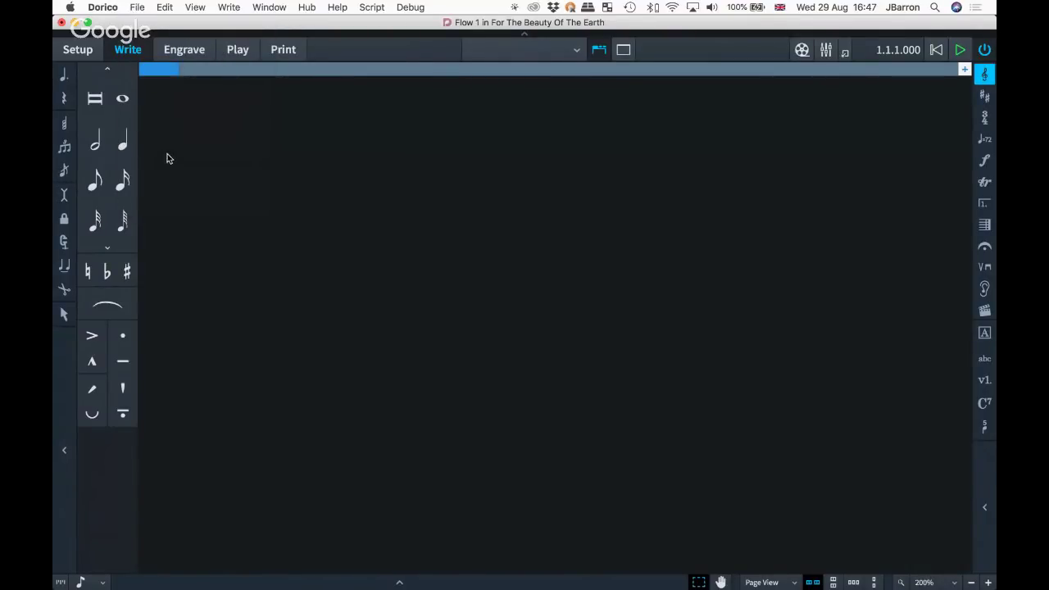
{"action": "left_click", "coordinate": [137, 8]}
{"action": "mouse_move", "coordinate": [162, 167]}
{"action": "left_click", "coordinate": [319, 176]}
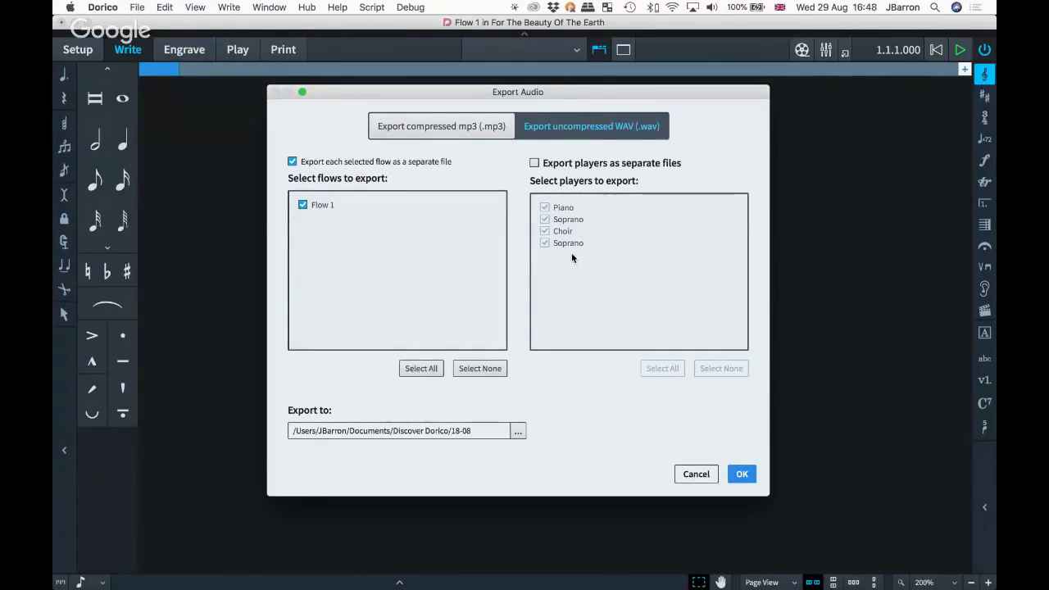
{"action": "left_click", "coordinate": [696, 473]}
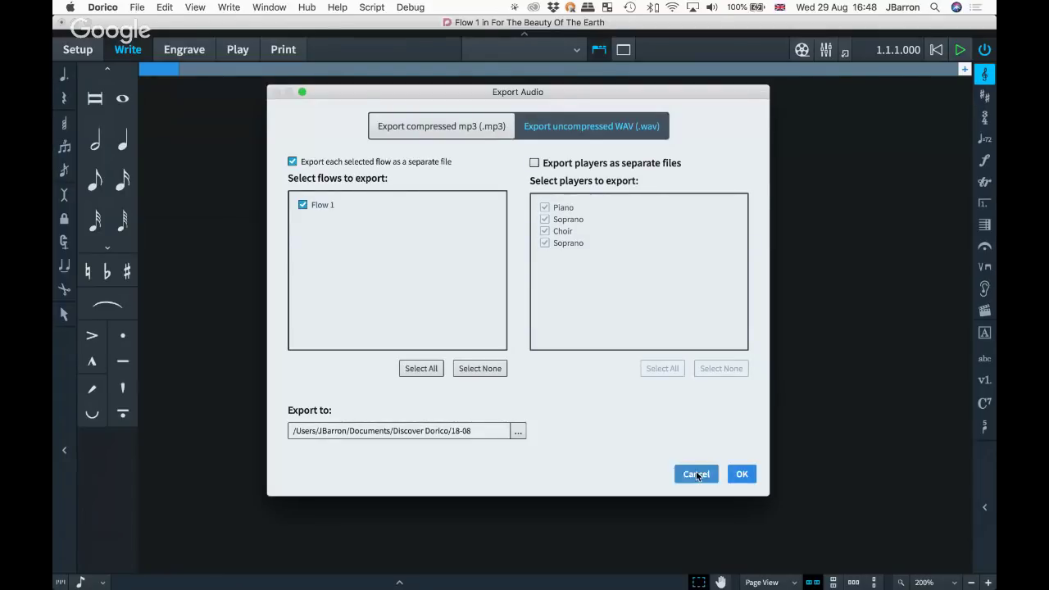
- Switch to Preview, deselect the Audio export text, and examine the improvements listed from Accidentals to Notes
{"action": "key", "text": "super+Tab"}
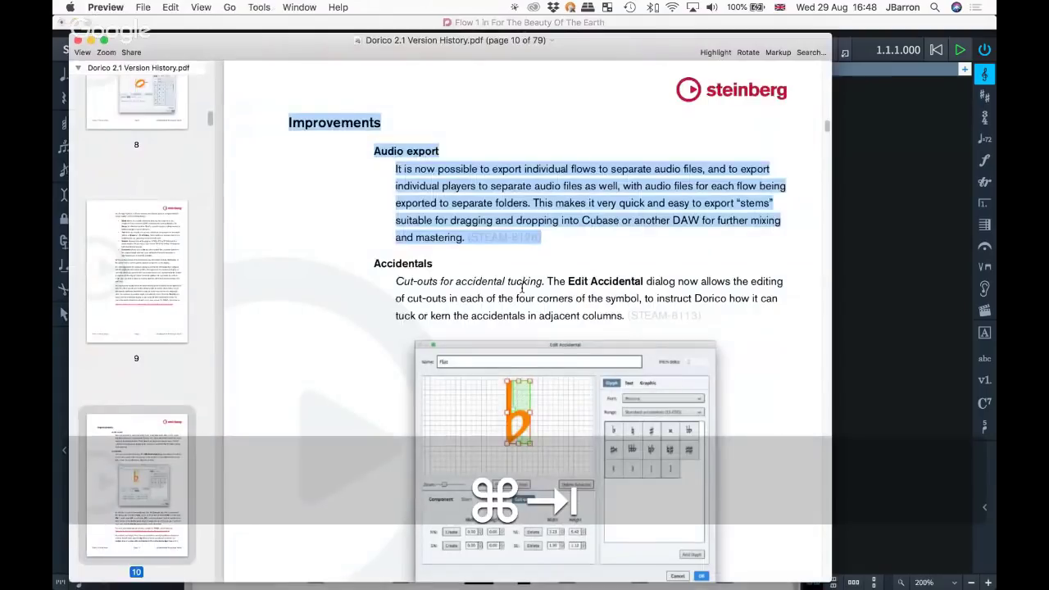
{"action": "left_click", "coordinate": [554, 213]}
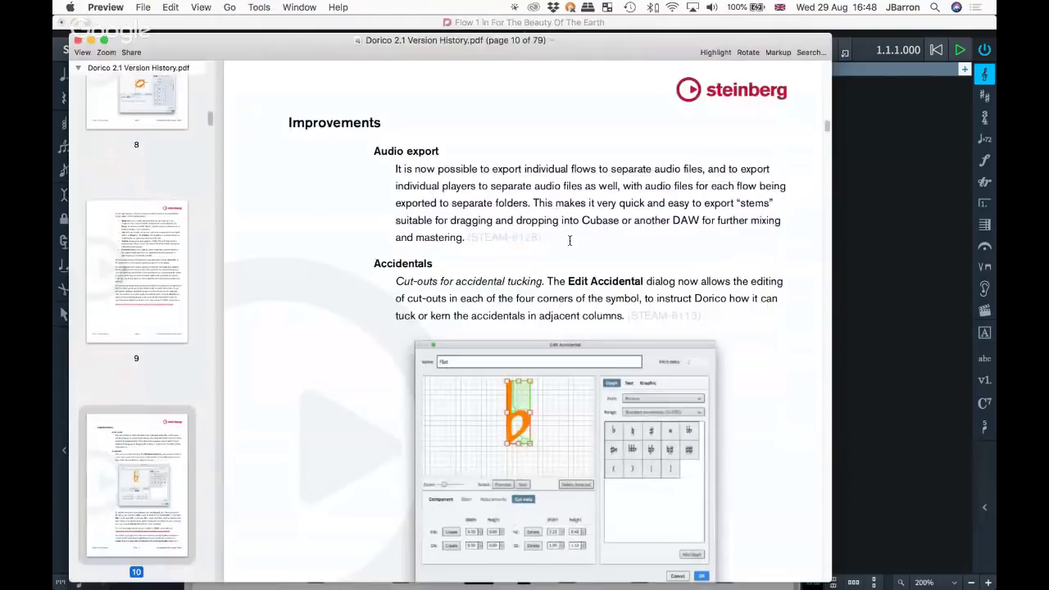
{"action": "scroll", "coordinate": [276, 300], "scroll_direction": "down", "scroll_amount": 12}
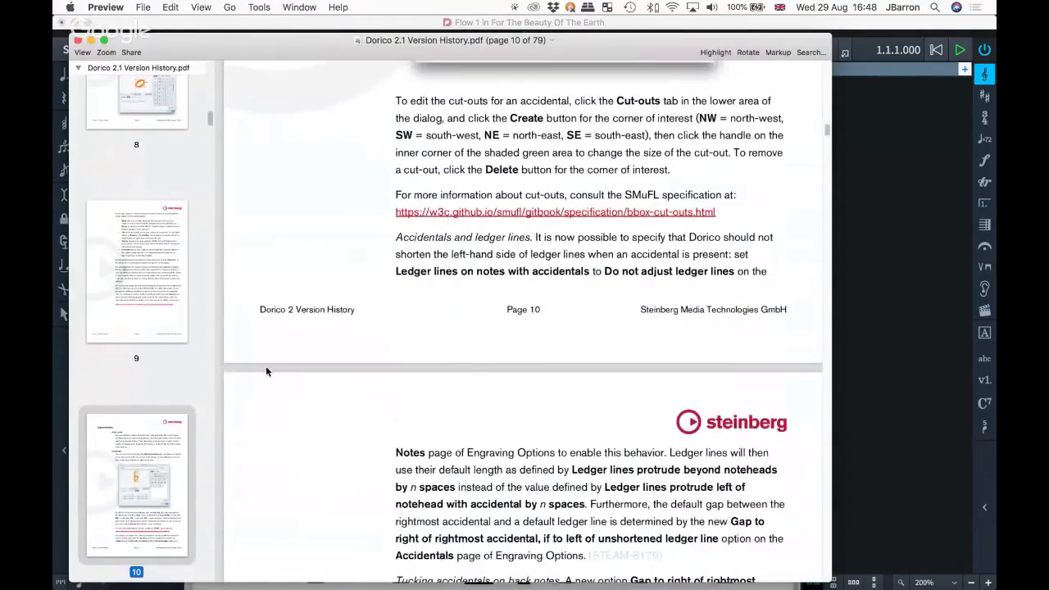
{"action": "scroll", "coordinate": [266, 372], "scroll_direction": "down", "scroll_amount": 11}
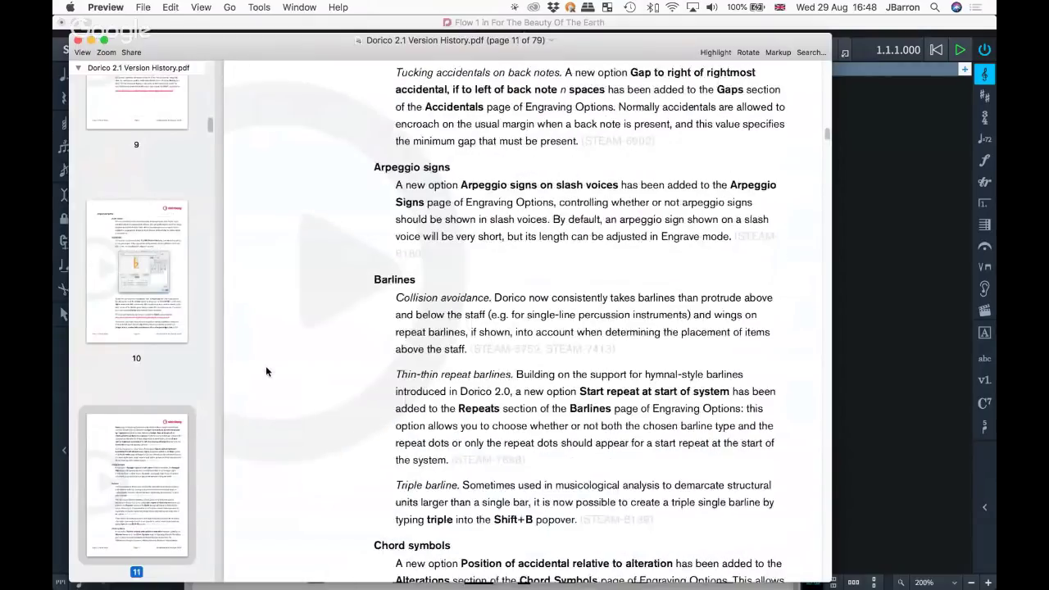
{"action": "scroll", "coordinate": [266, 371], "scroll_direction": "down", "scroll_amount": 10}
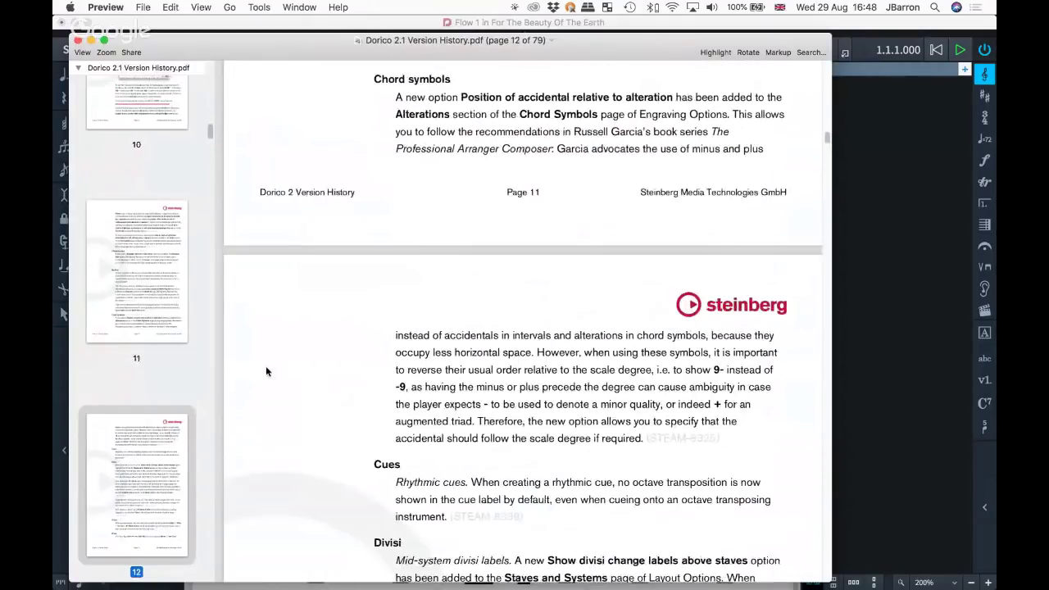
{"action": "scroll", "coordinate": [265, 372], "scroll_direction": "down", "scroll_amount": 5}
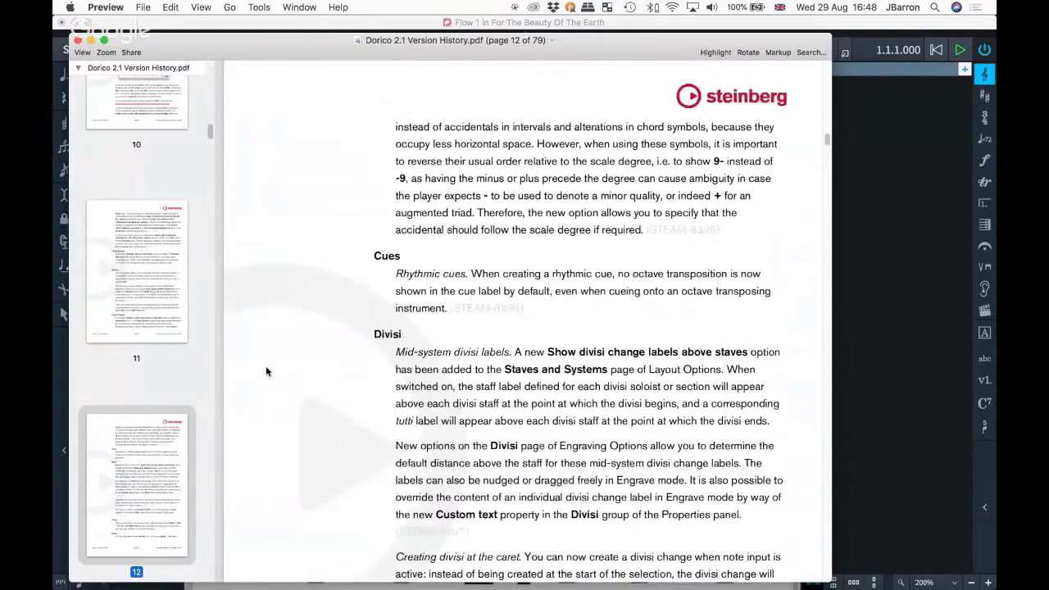
{"action": "scroll", "coordinate": [265, 371], "scroll_direction": "down", "scroll_amount": 8}
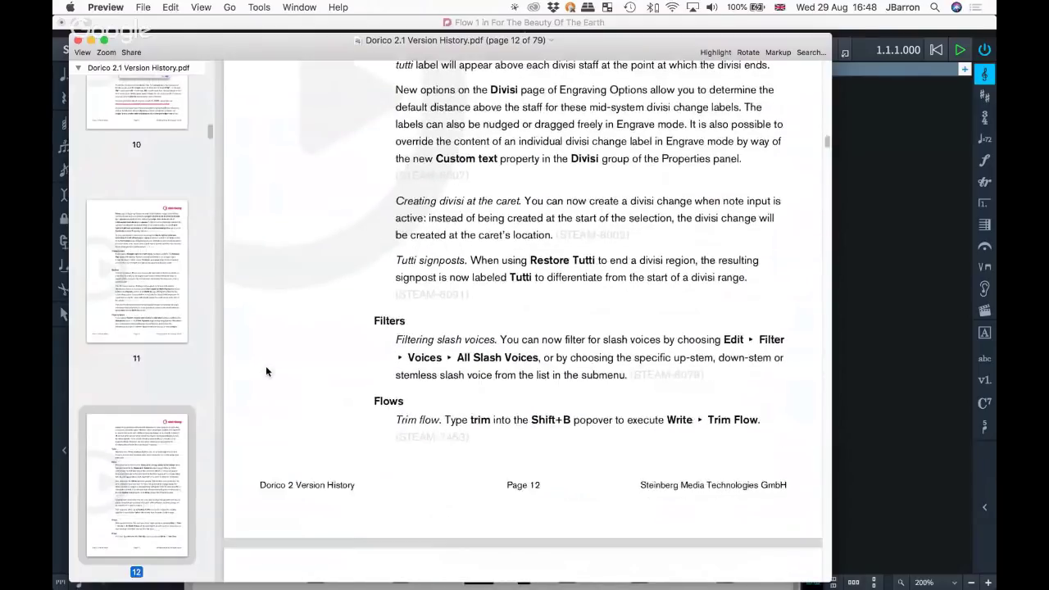
{"action": "scroll", "coordinate": [266, 371], "scroll_direction": "down", "scroll_amount": 10}
{"action": "scroll", "coordinate": [266, 371], "scroll_direction": "up", "scroll_amount": 6}
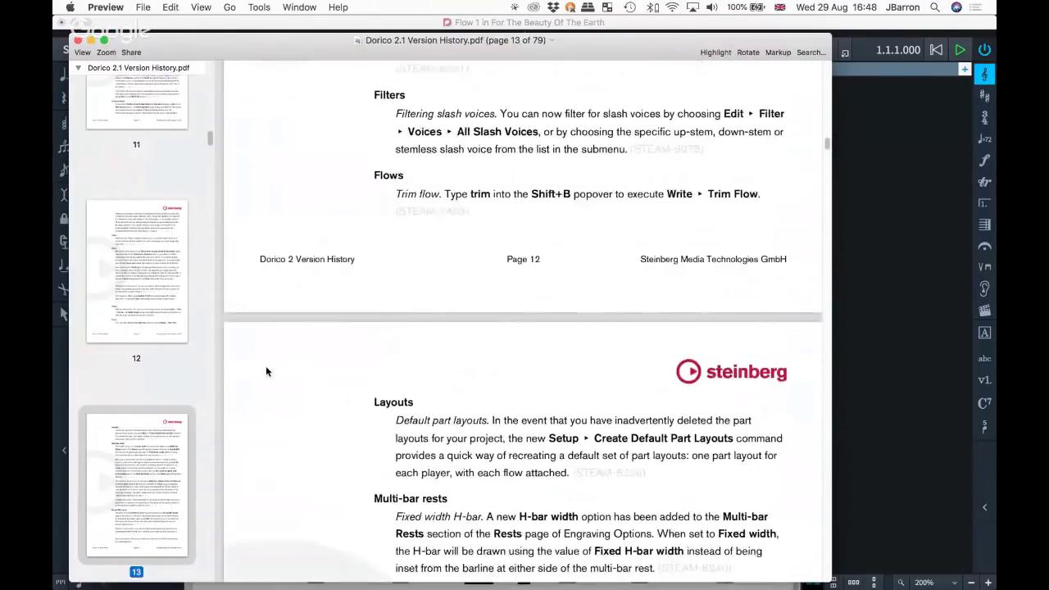
{"action": "scroll", "coordinate": [265, 372], "scroll_direction": "up", "scroll_amount": 8}
{"action": "scroll", "coordinate": [266, 371], "scroll_direction": "down", "scroll_amount": 9}
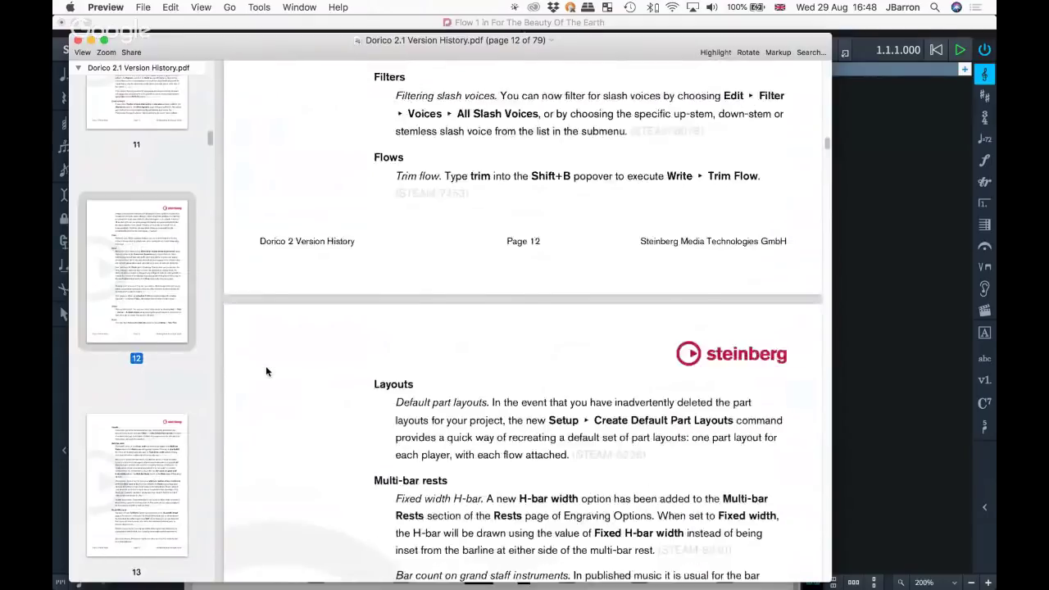
{"action": "scroll", "coordinate": [265, 371], "scroll_direction": "down", "scroll_amount": 12}
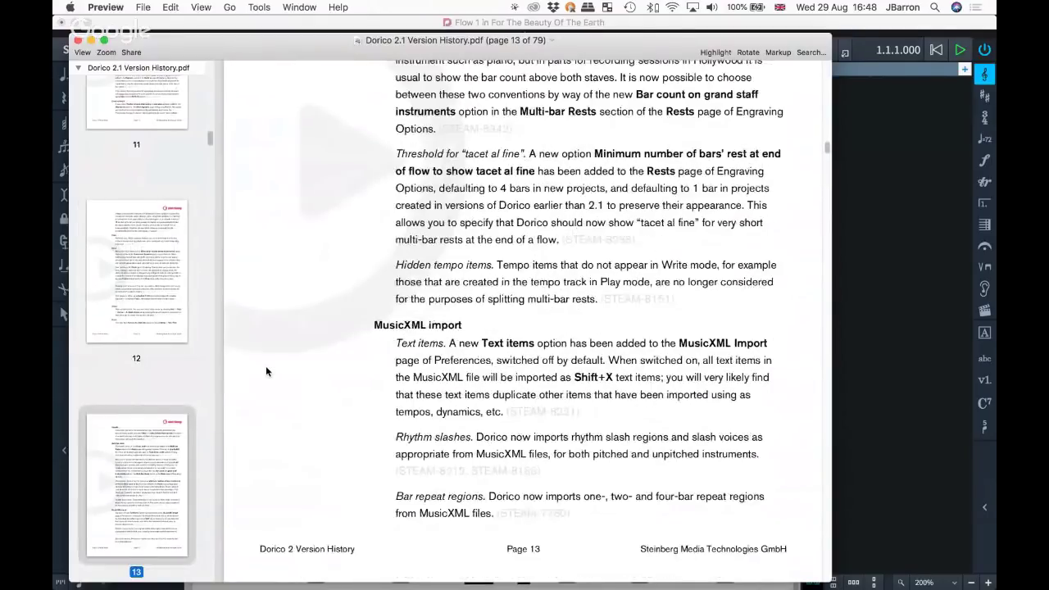
{"action": "scroll", "coordinate": [266, 372], "scroll_direction": "down", "scroll_amount": 10}
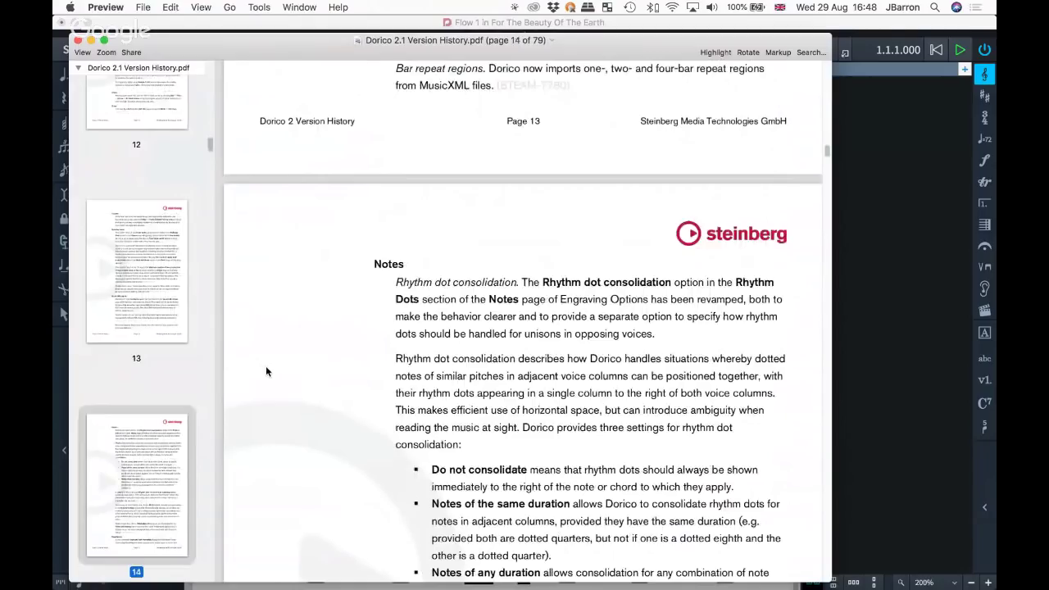
{"action": "scroll", "coordinate": [266, 371], "scroll_direction": "down", "scroll_amount": 4}
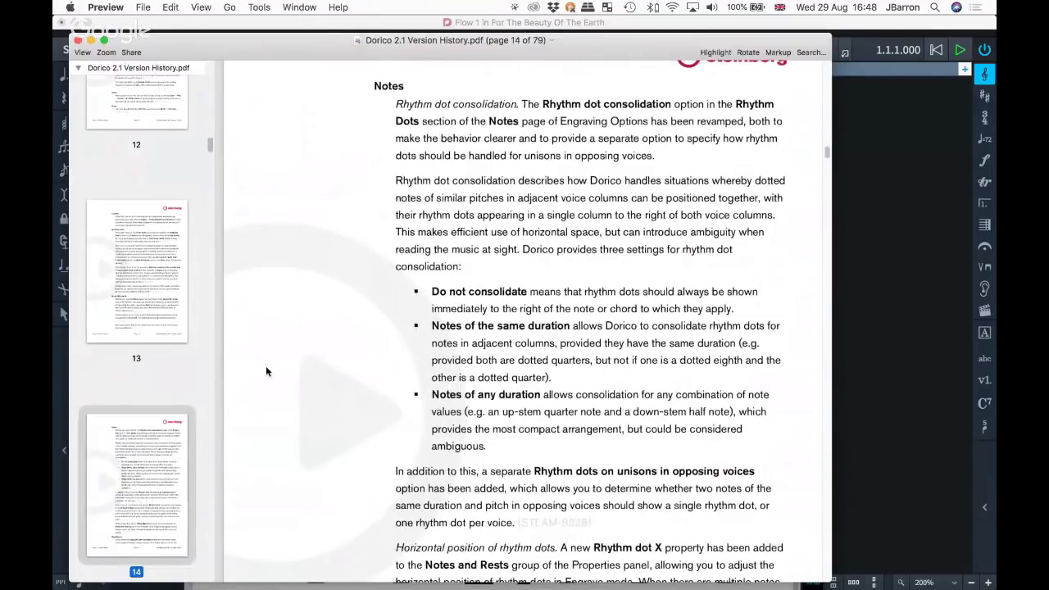
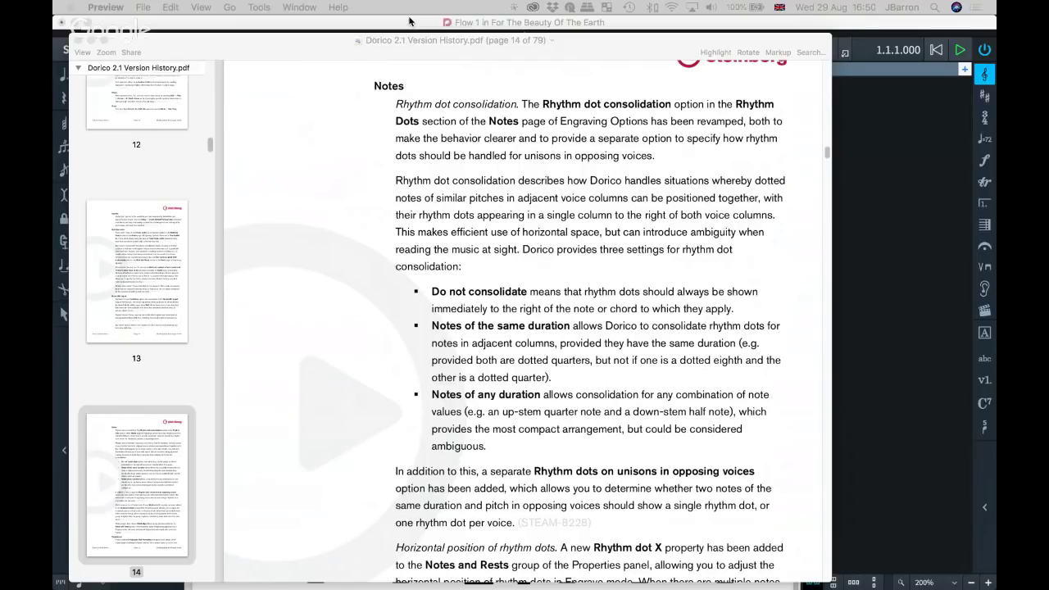
- Switch to Dorico and bring the Untitled Project 2 window to the front
{"action": "left_click", "coordinate": [324, 23]}
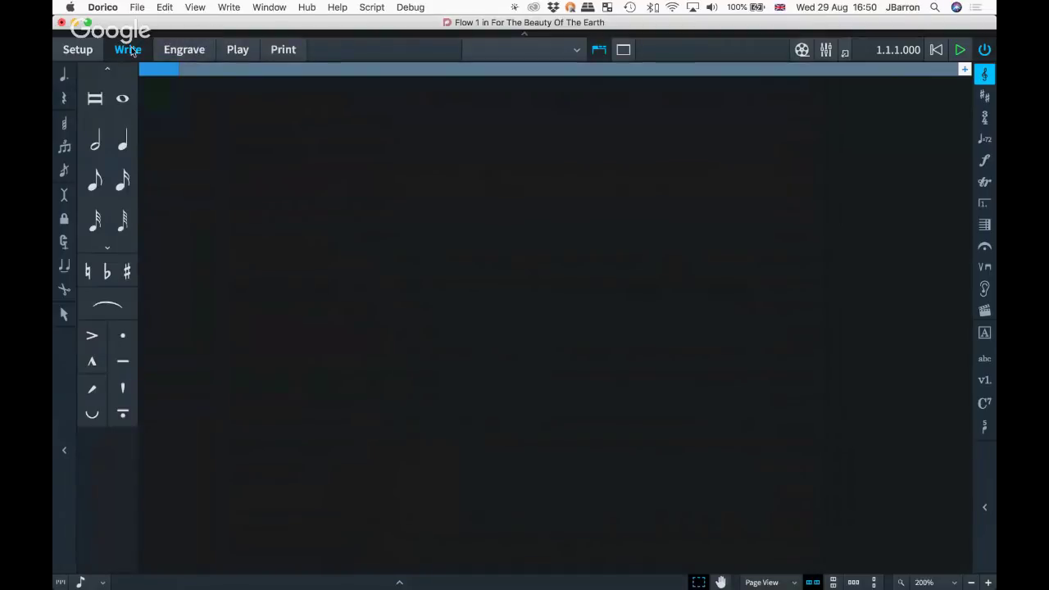
{"action": "left_click", "coordinate": [278, 8]}
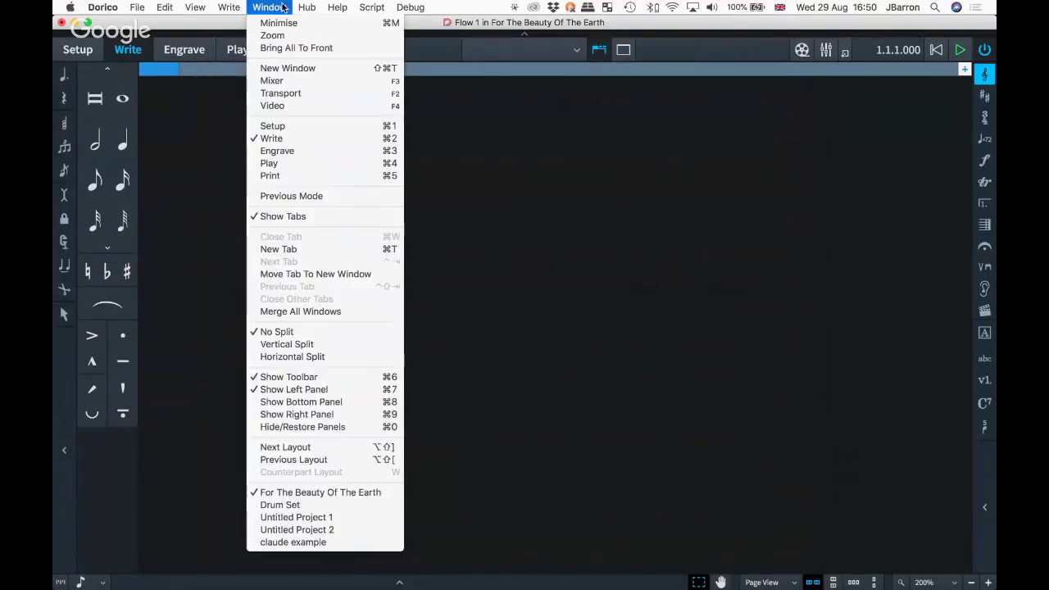
{"action": "left_click", "coordinate": [303, 529]}
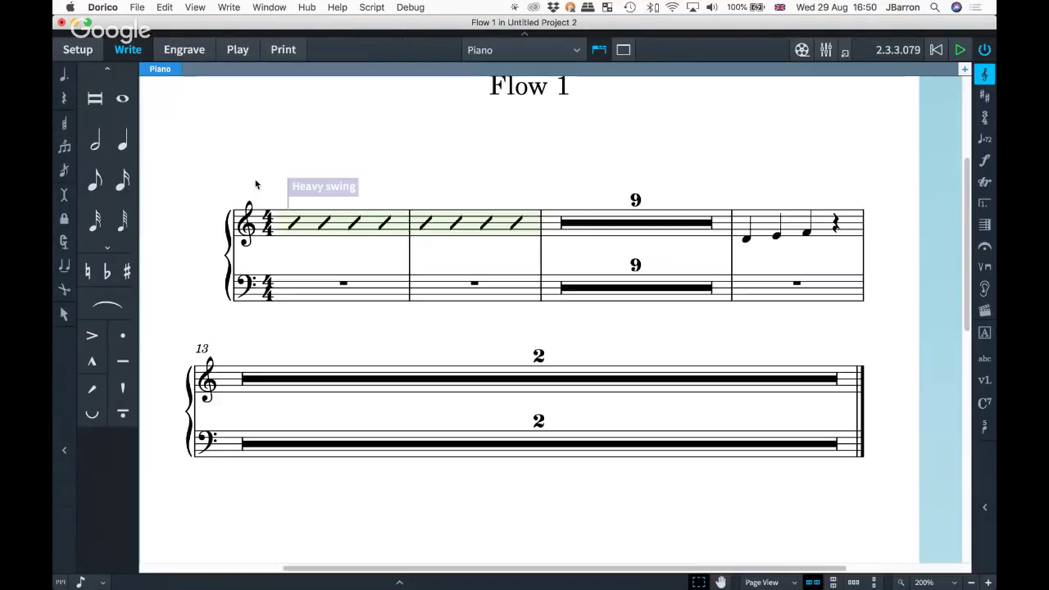
- Delete the Heavy swing signpost and re-enter a Heavy swing rhythmic feel at the first slash of bar 1
{"action": "left_click", "coordinate": [308, 189]}
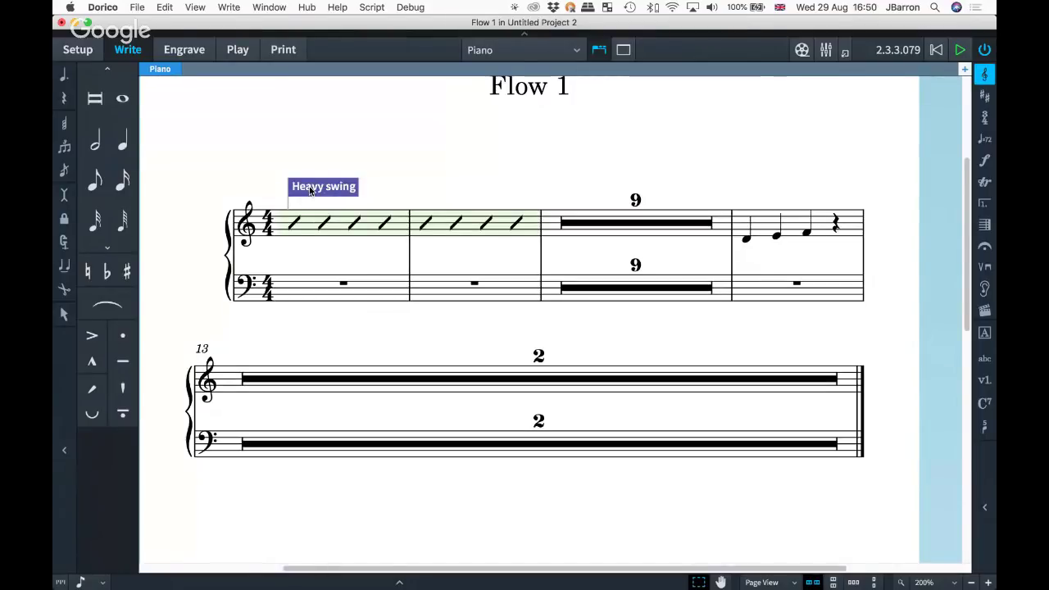
{"action": "key", "text": "BackSpace"}
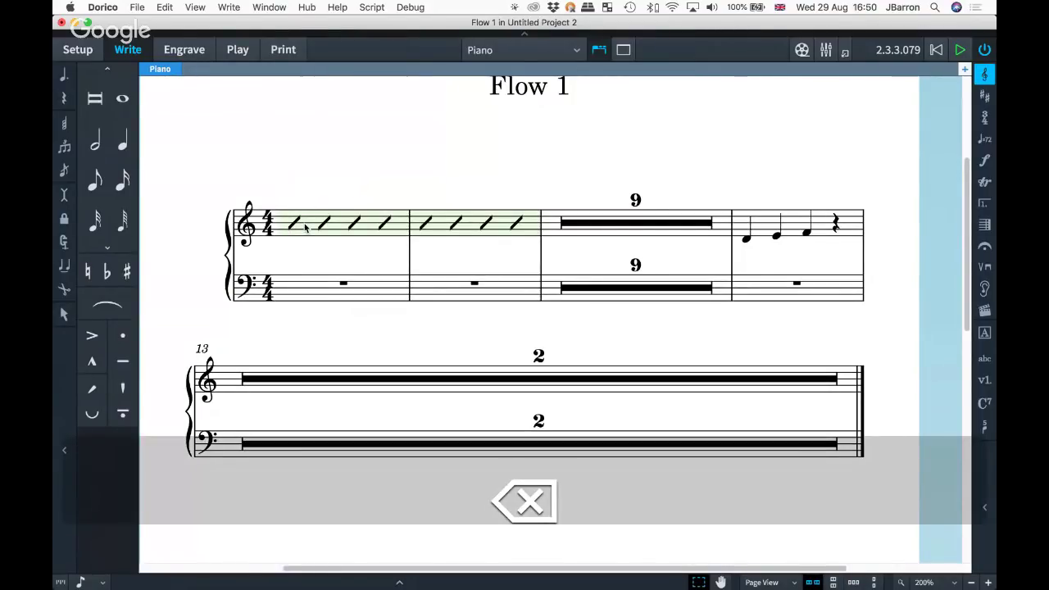
{"action": "left_click", "coordinate": [295, 226]}
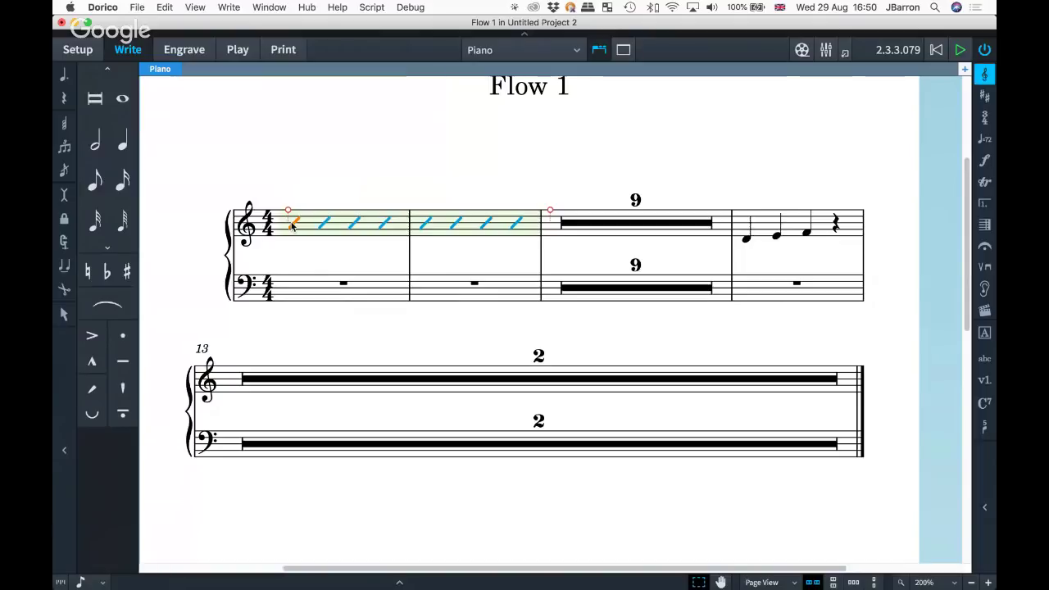
{"action": "key", "text": "shift+t"}
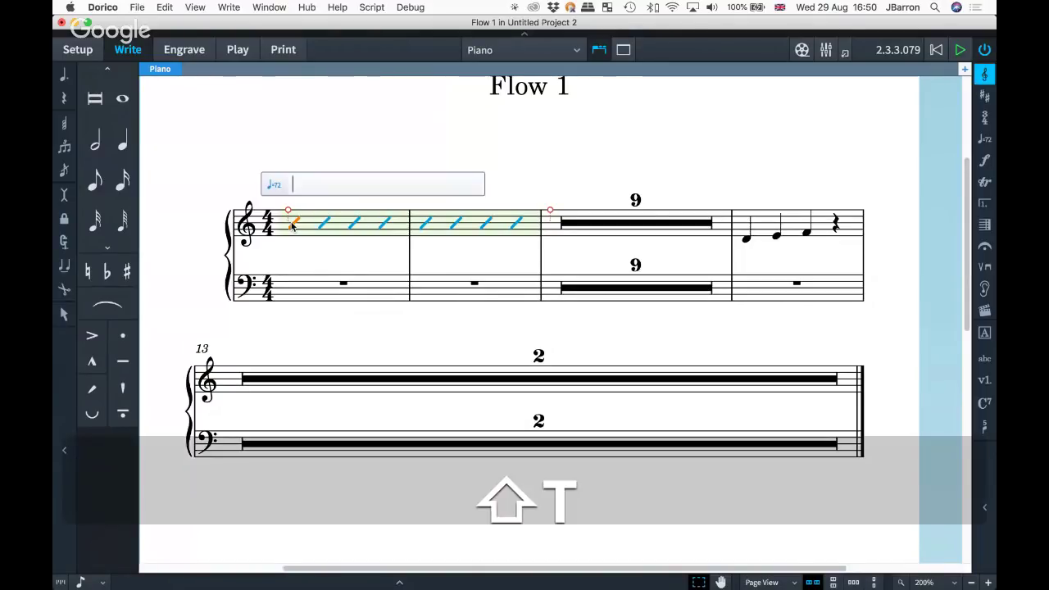
{"action": "type", "text": "Swing"}
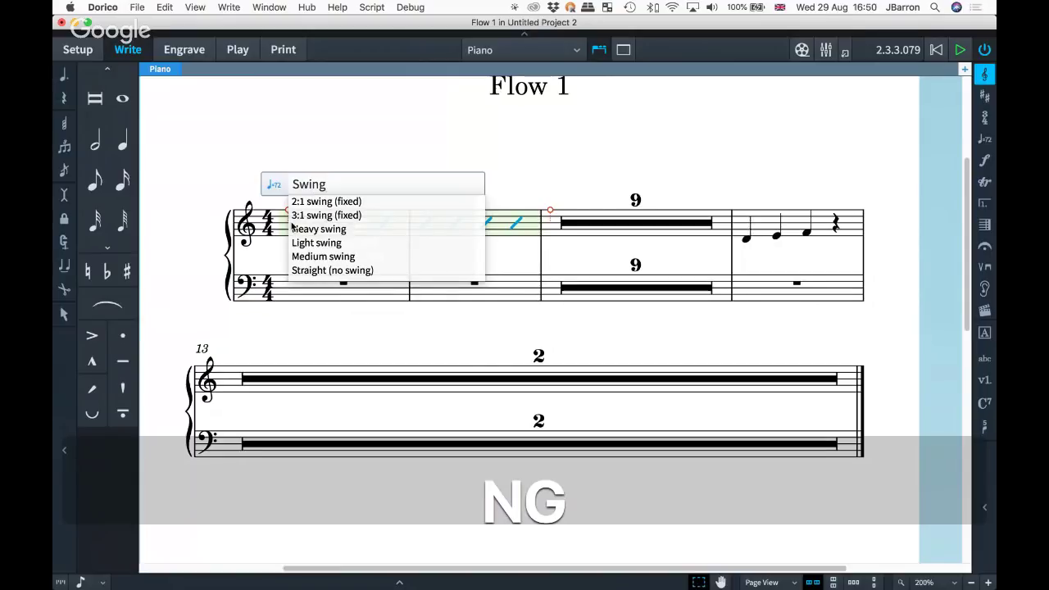
{"action": "key", "text": "Down"}
{"action": "key", "text": "Down"}
{"action": "key", "text": "Down"}
{"action": "key", "text": "Return"}
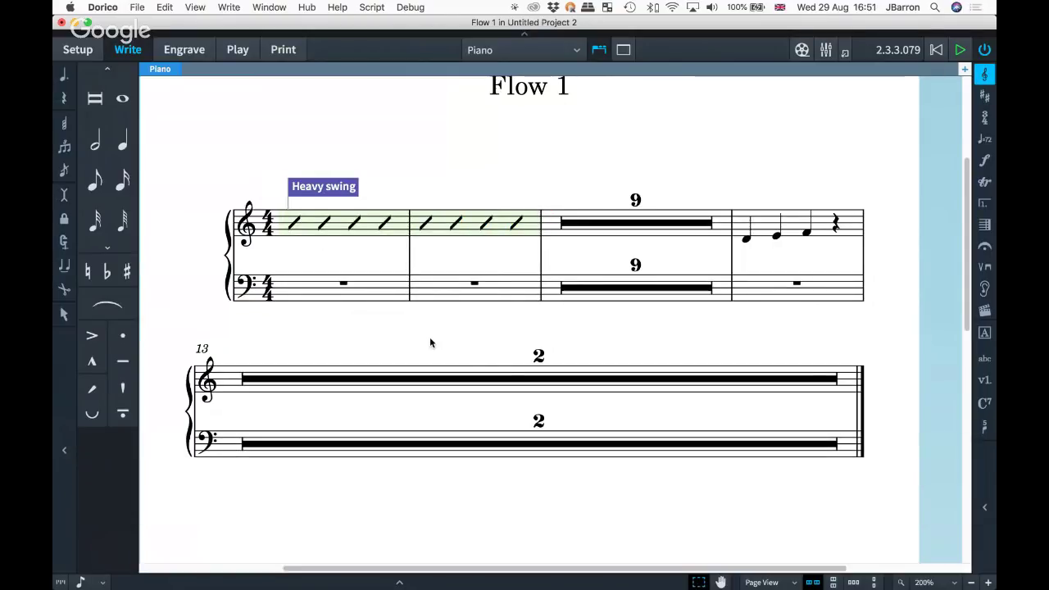
{"action": "left_click", "coordinate": [327, 262]}
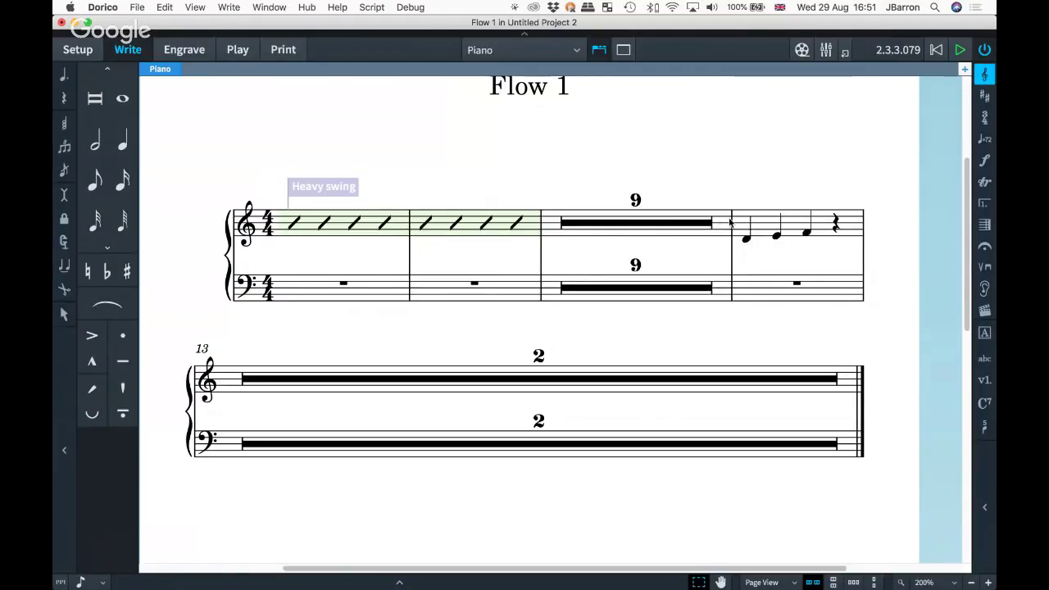
- Show the Heavy swing signpost's properties and set its Rhythmic feel text to "Bob"
{"action": "left_click", "coordinate": [319, 187]}
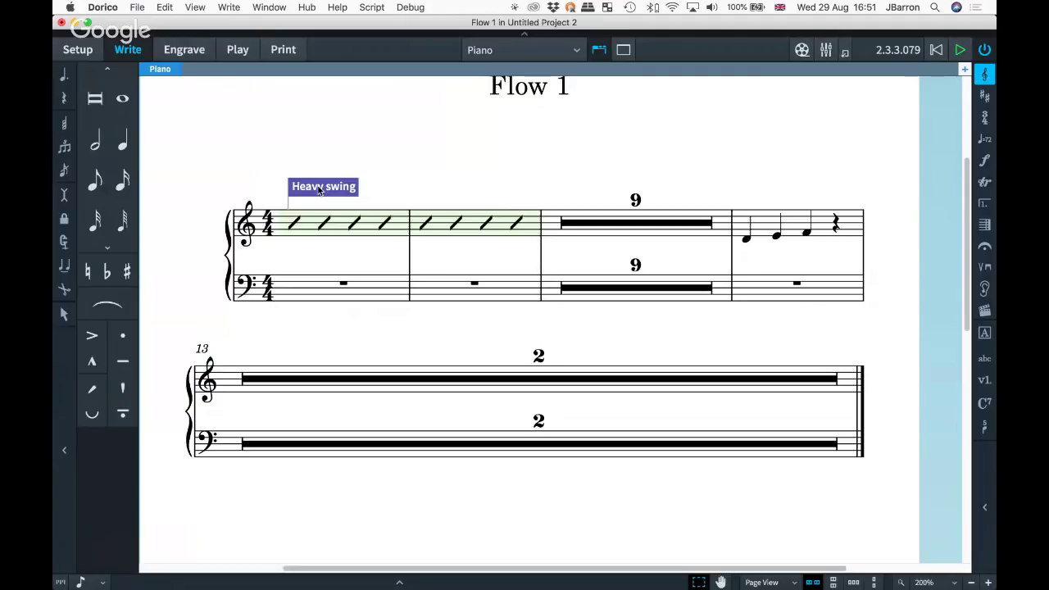
{"action": "key", "text": "super+8"}
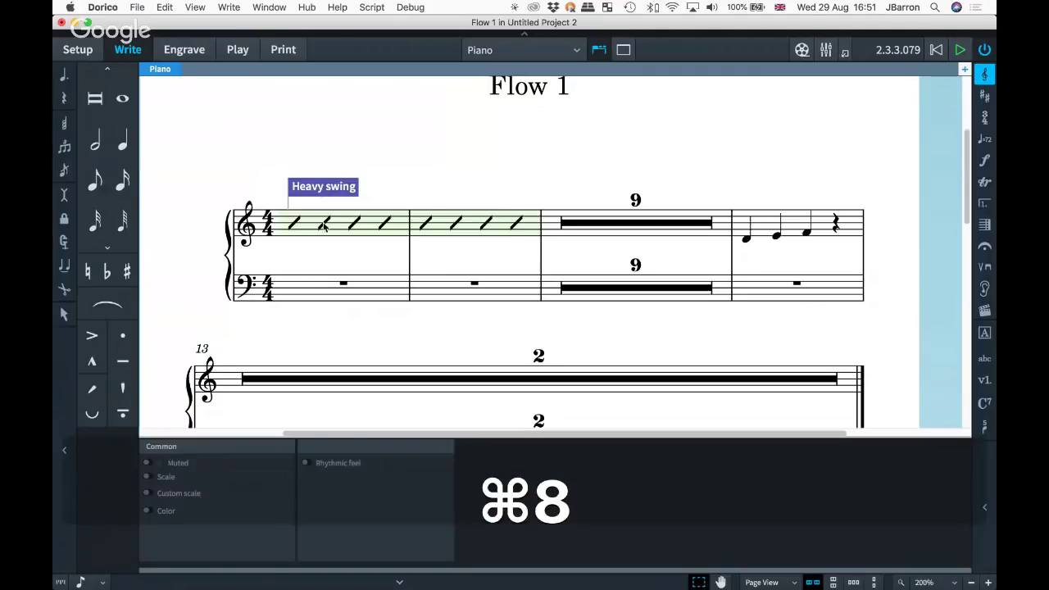
{"action": "left_click", "coordinate": [307, 462]}
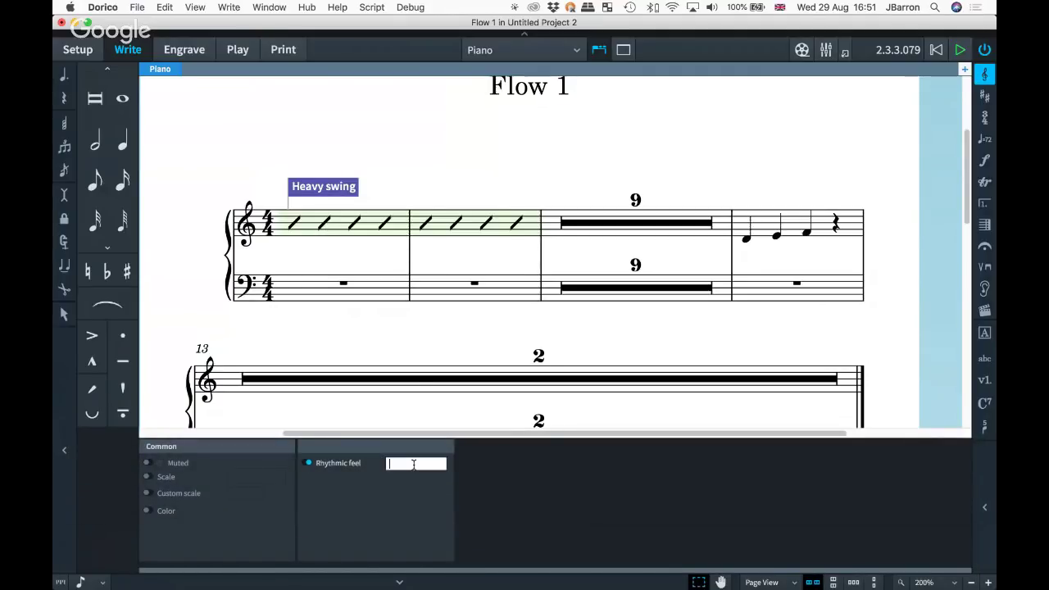
{"action": "type", "text": "Bob"}
{"action": "key", "text": "Tab"}
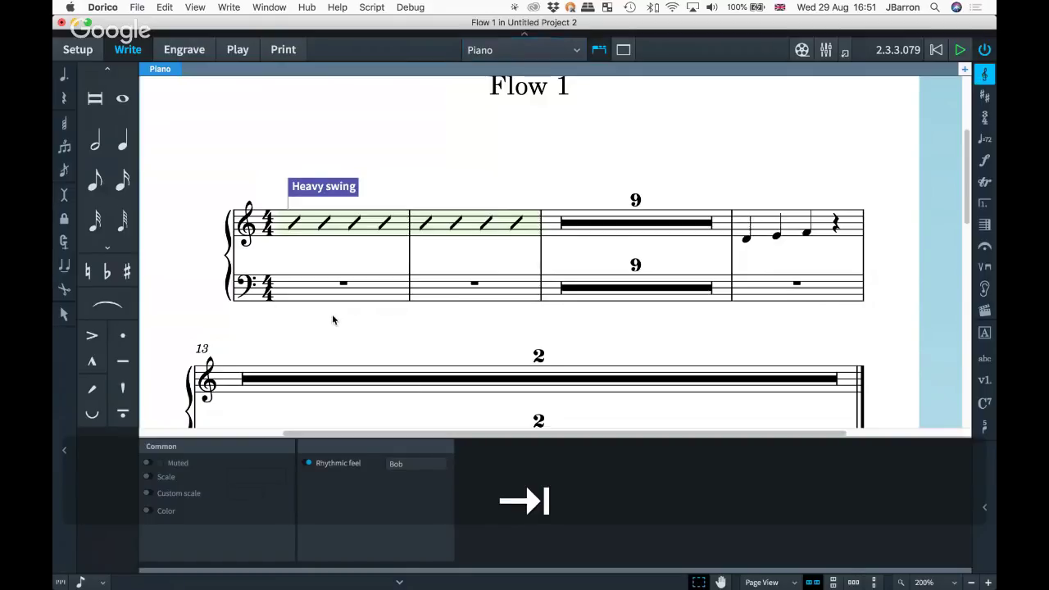
{"action": "left_click", "coordinate": [332, 314]}
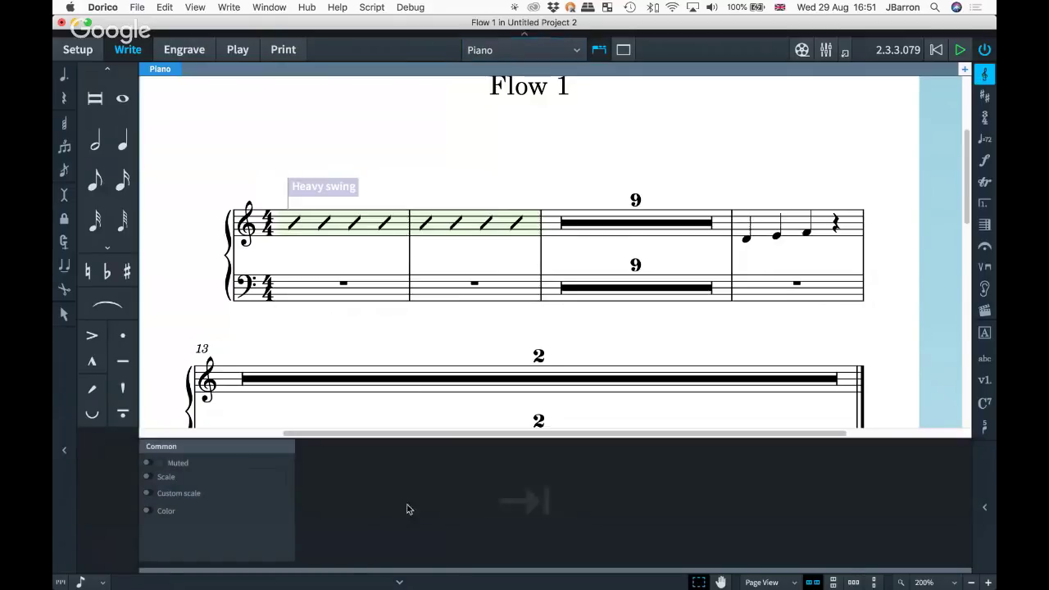
{"action": "left_click", "coordinate": [302, 188]}
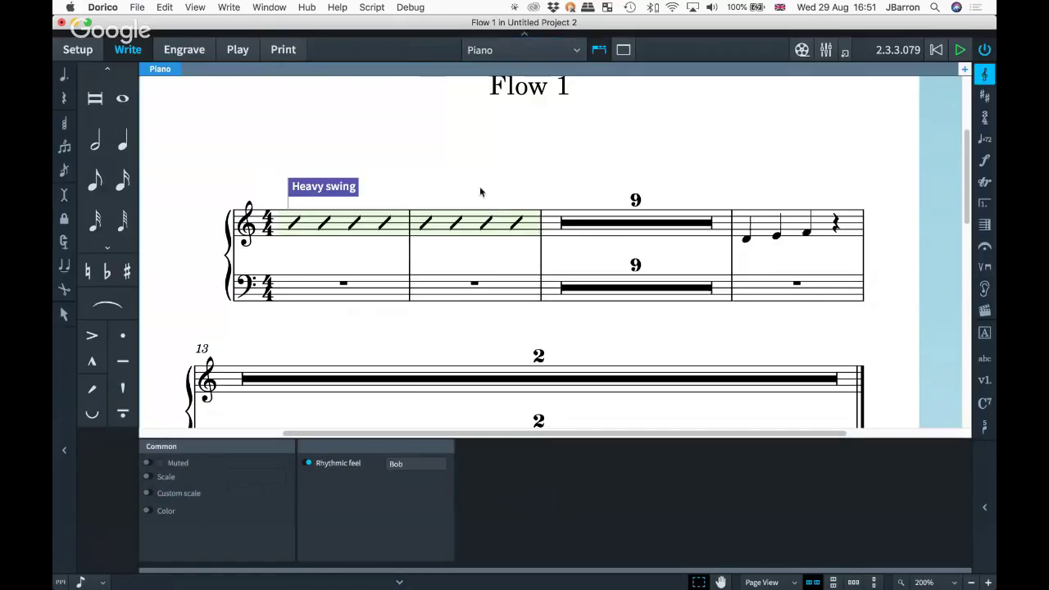
- Add the tempo mark "Swing" with quarter note = 120 at the first slash of bar 1 and hide the signposts
{"action": "left_click", "coordinate": [293, 227]}
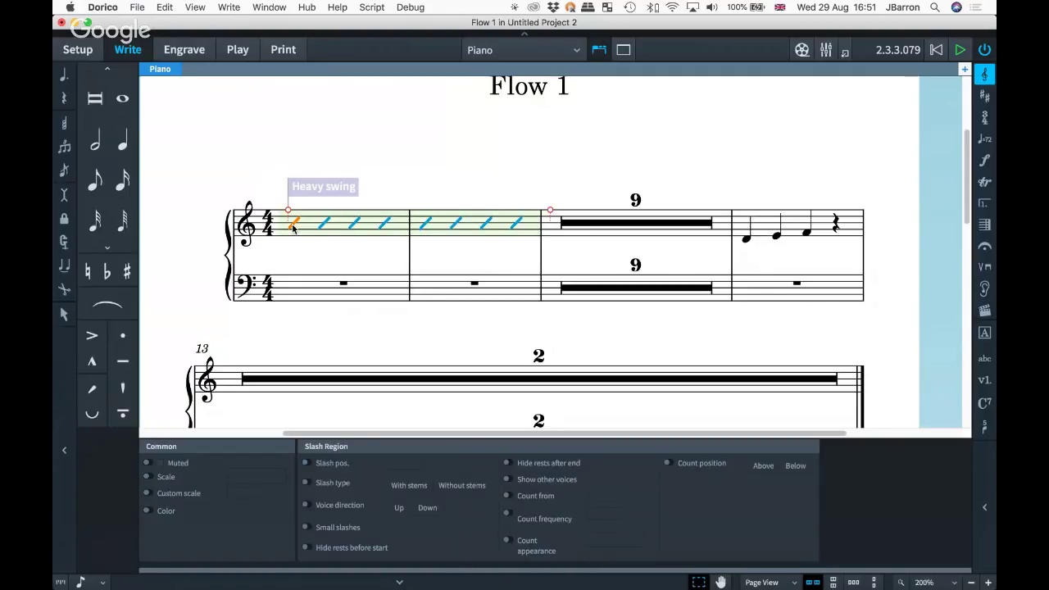
{"action": "key", "text": "shift+t"}
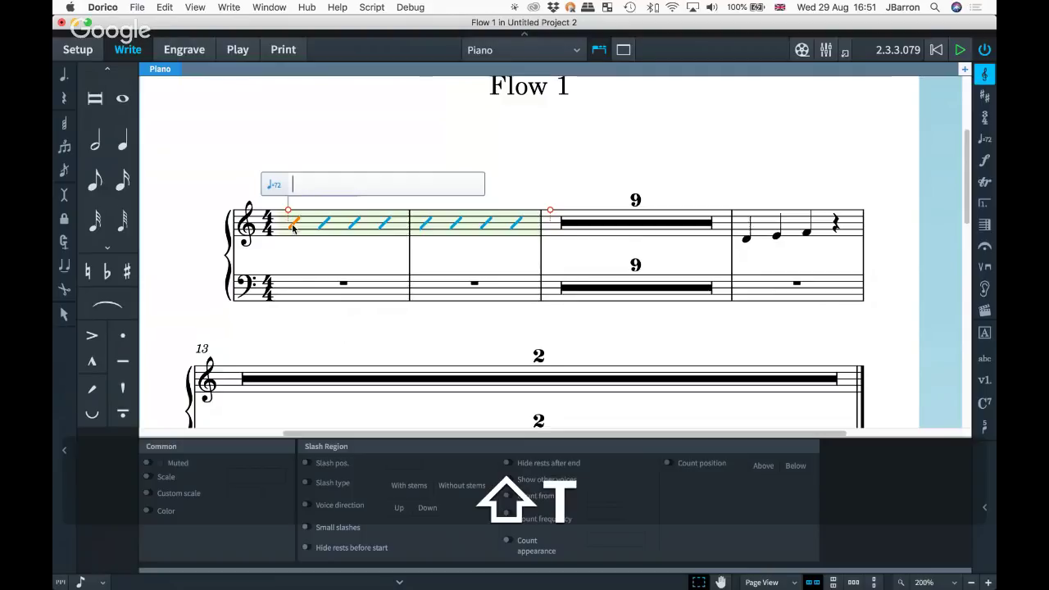
{"action": "type", "text": "6"}
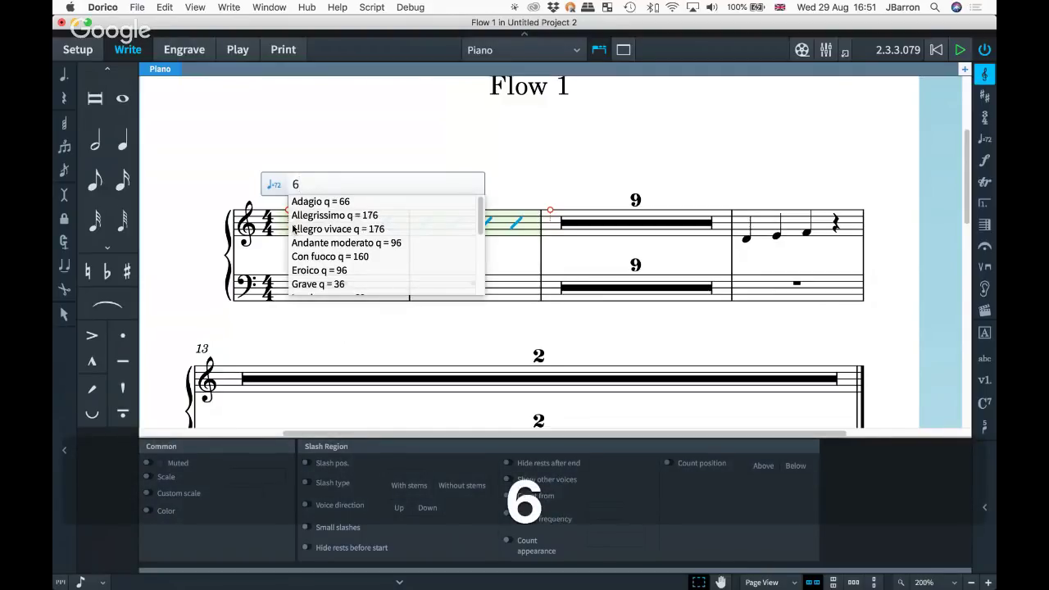
{"action": "type", "text": "=120 Swing"}
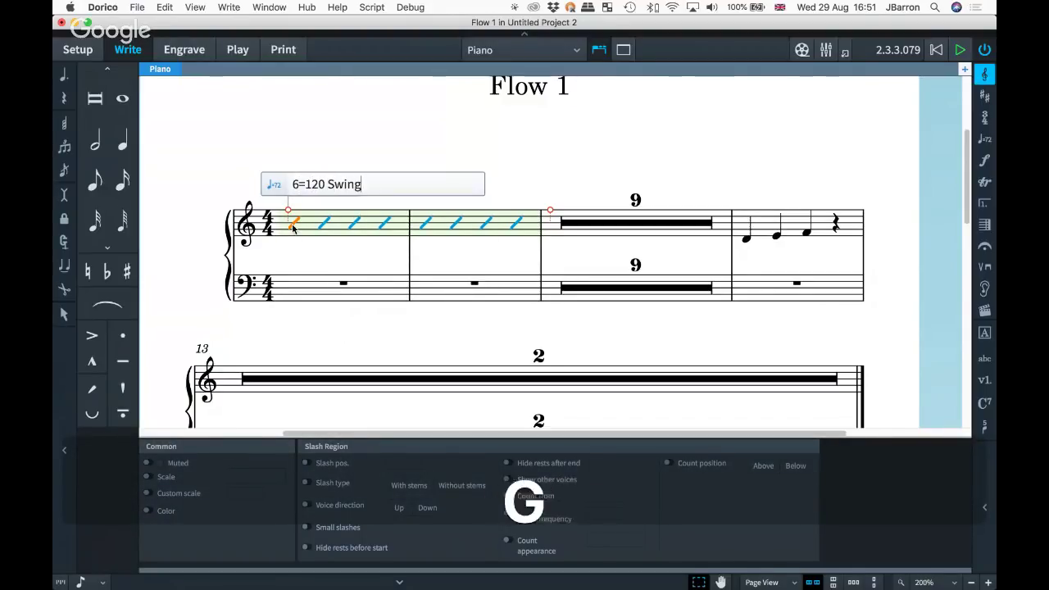
{"action": "key", "text": "Return"}
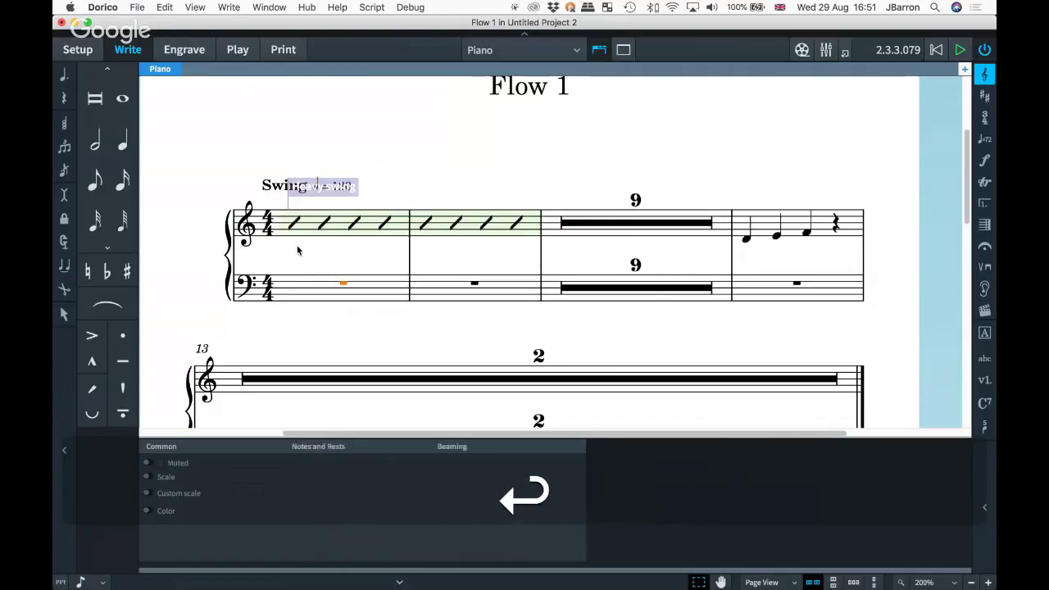
{"action": "key", "text": "alt+super+s"}
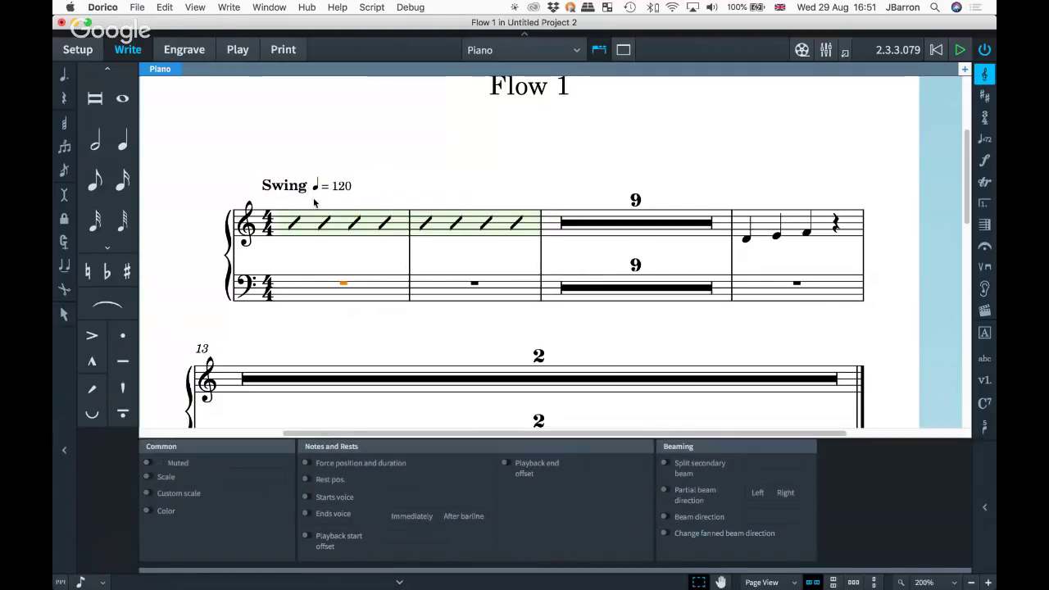
- Delete the Swing tempo mark and re-enter it as "6=120 Swing" at the first slash of bar 1
{"action": "left_click", "coordinate": [272, 188]}
{"action": "key", "text": "BackSpace"}
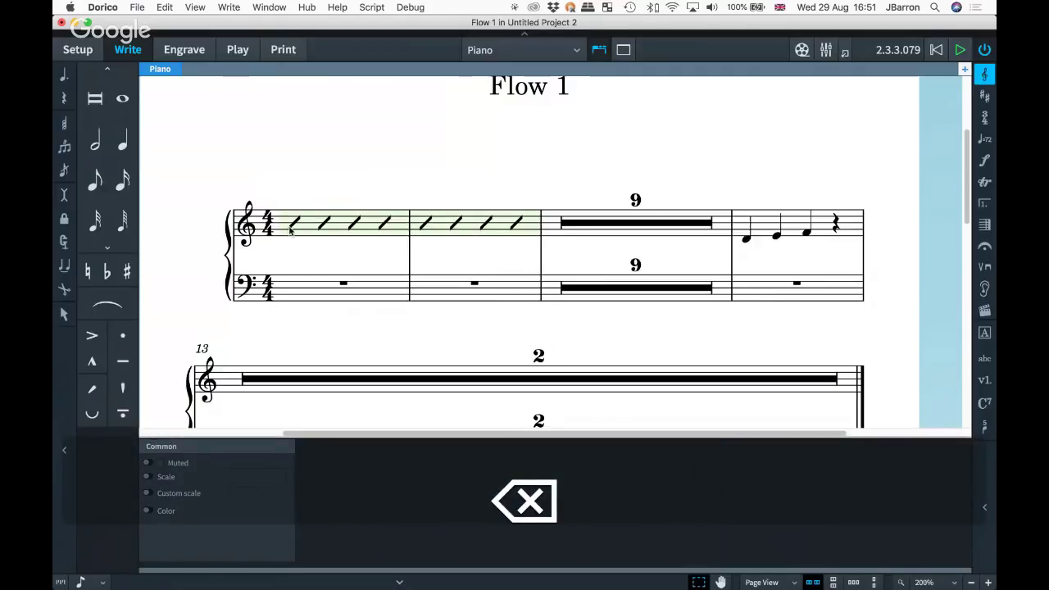
{"action": "left_click", "coordinate": [295, 224]}
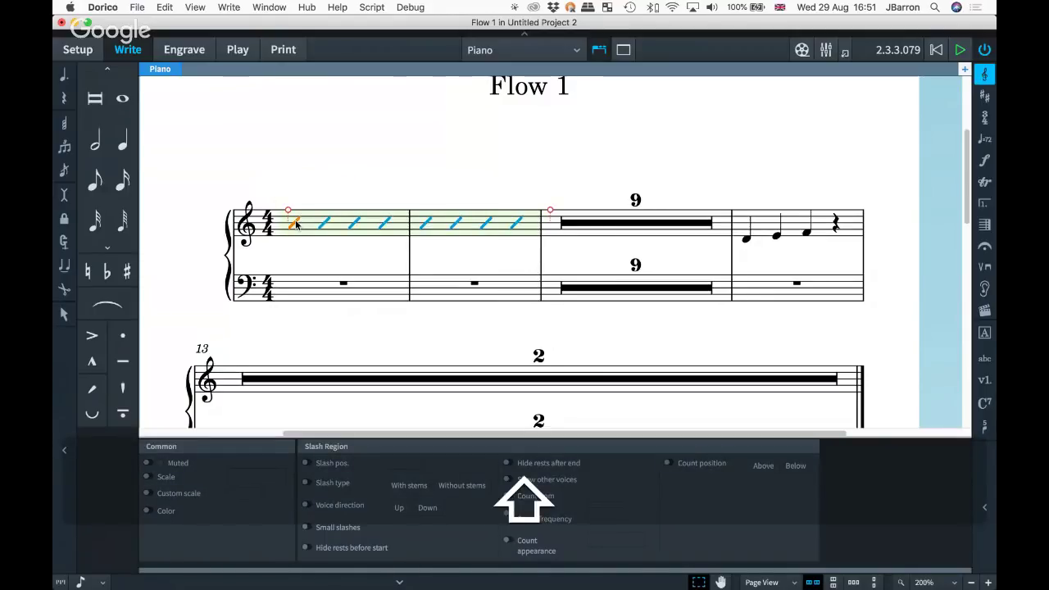
{"action": "key", "text": "shift+t"}
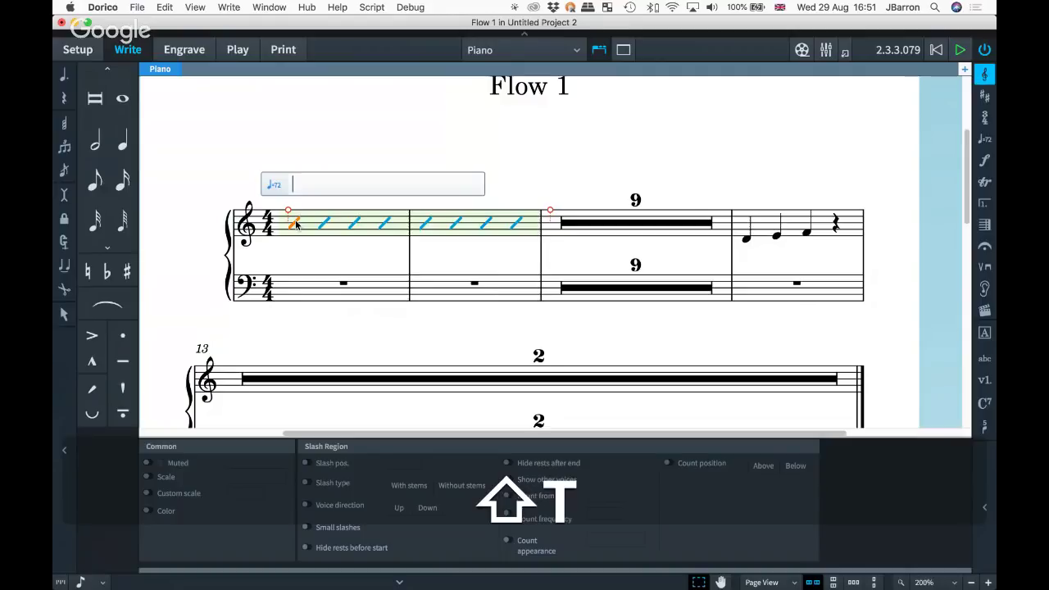
{"action": "type", "text": "6=120"}
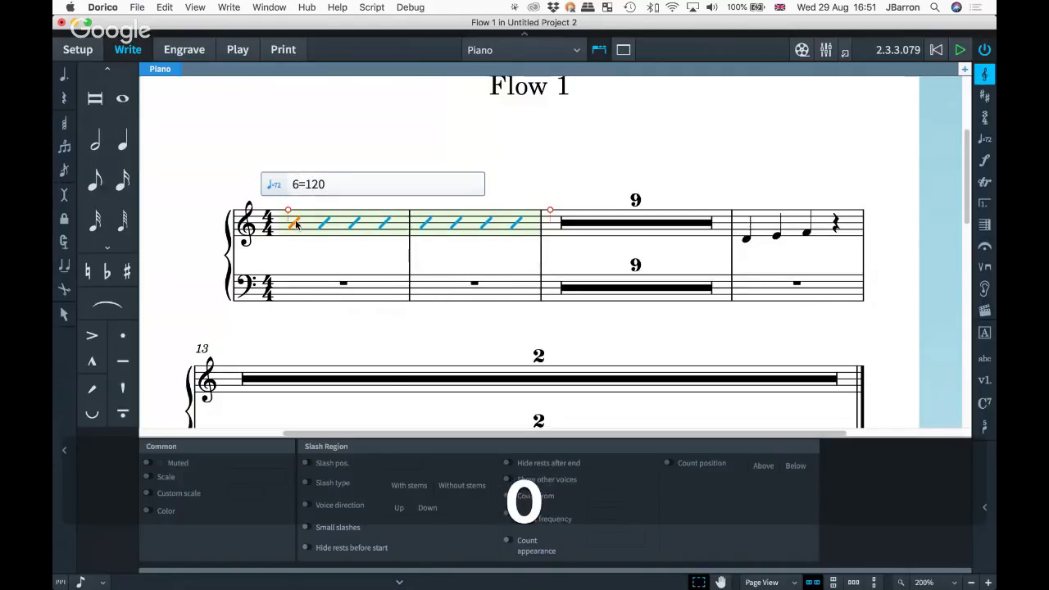
{"action": "type", "text": " Swing"}
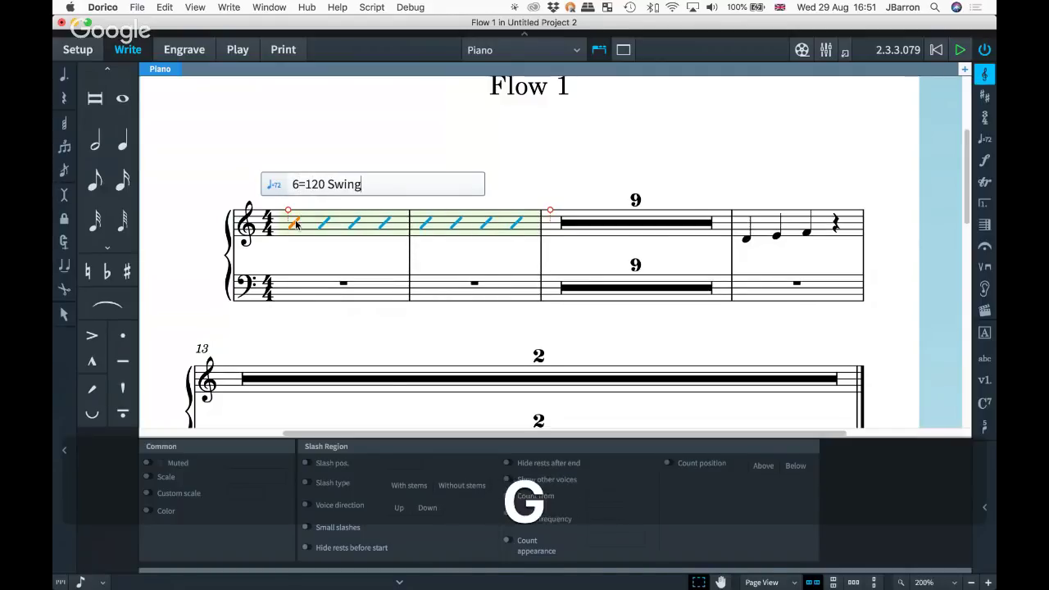
{"action": "key", "text": "Return"}
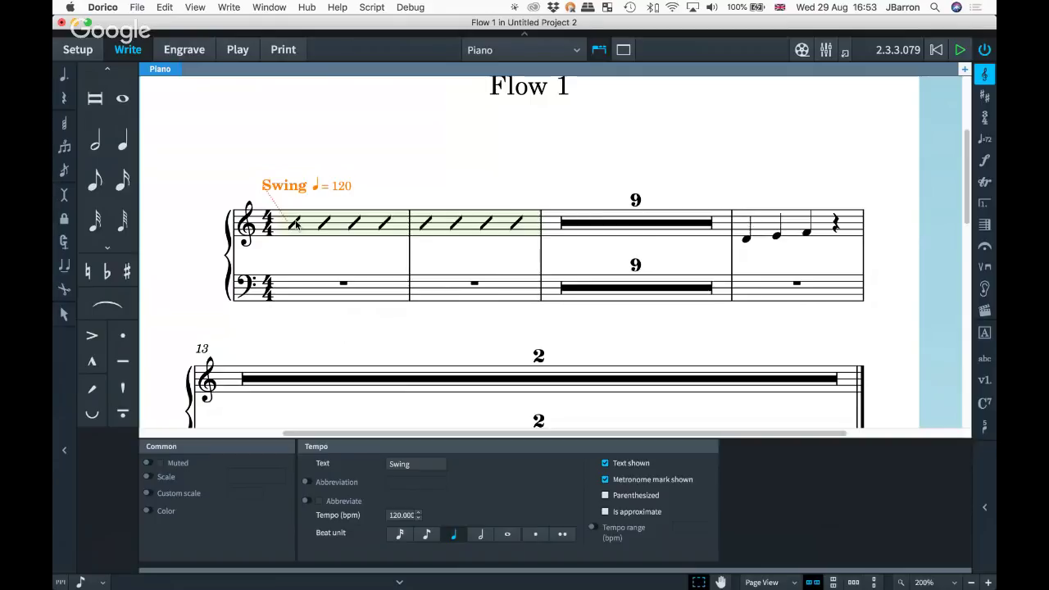
{"action": "left_click", "coordinate": [468, 166]}
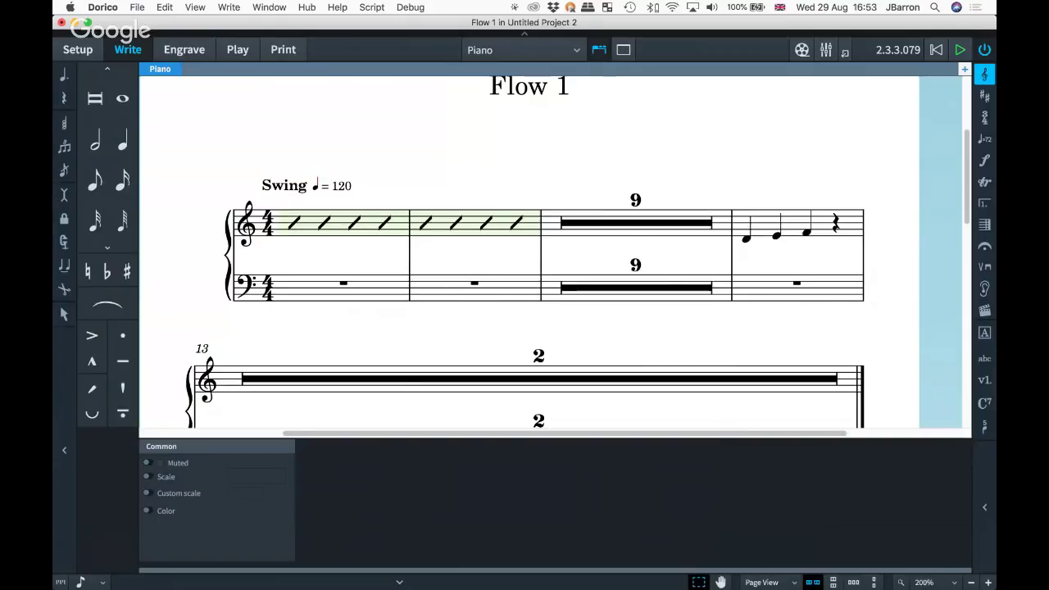